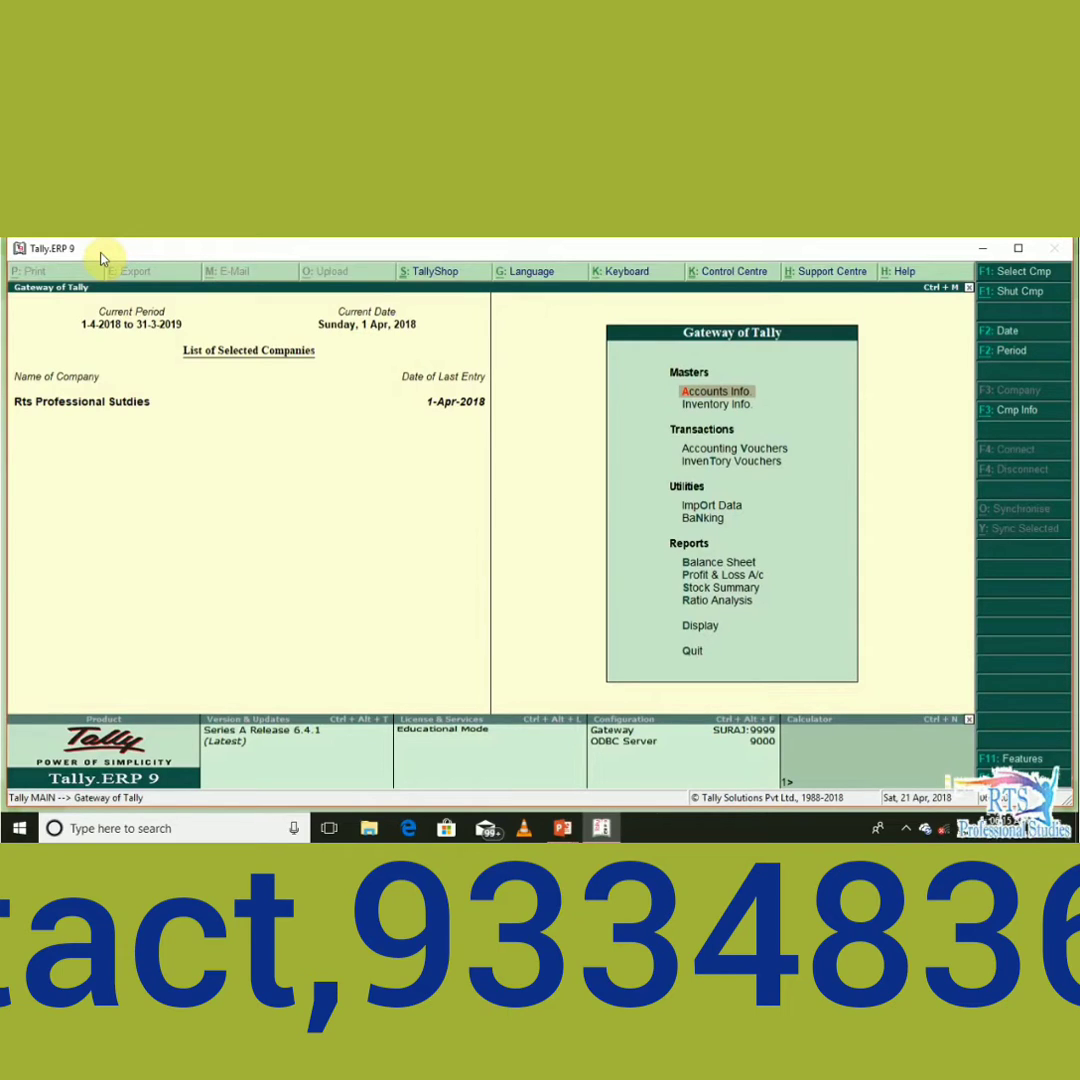
Start a new single ledger named Round Off under Indirect Expenses, leaving inventory values unaffected.
key("Return")
key("l")
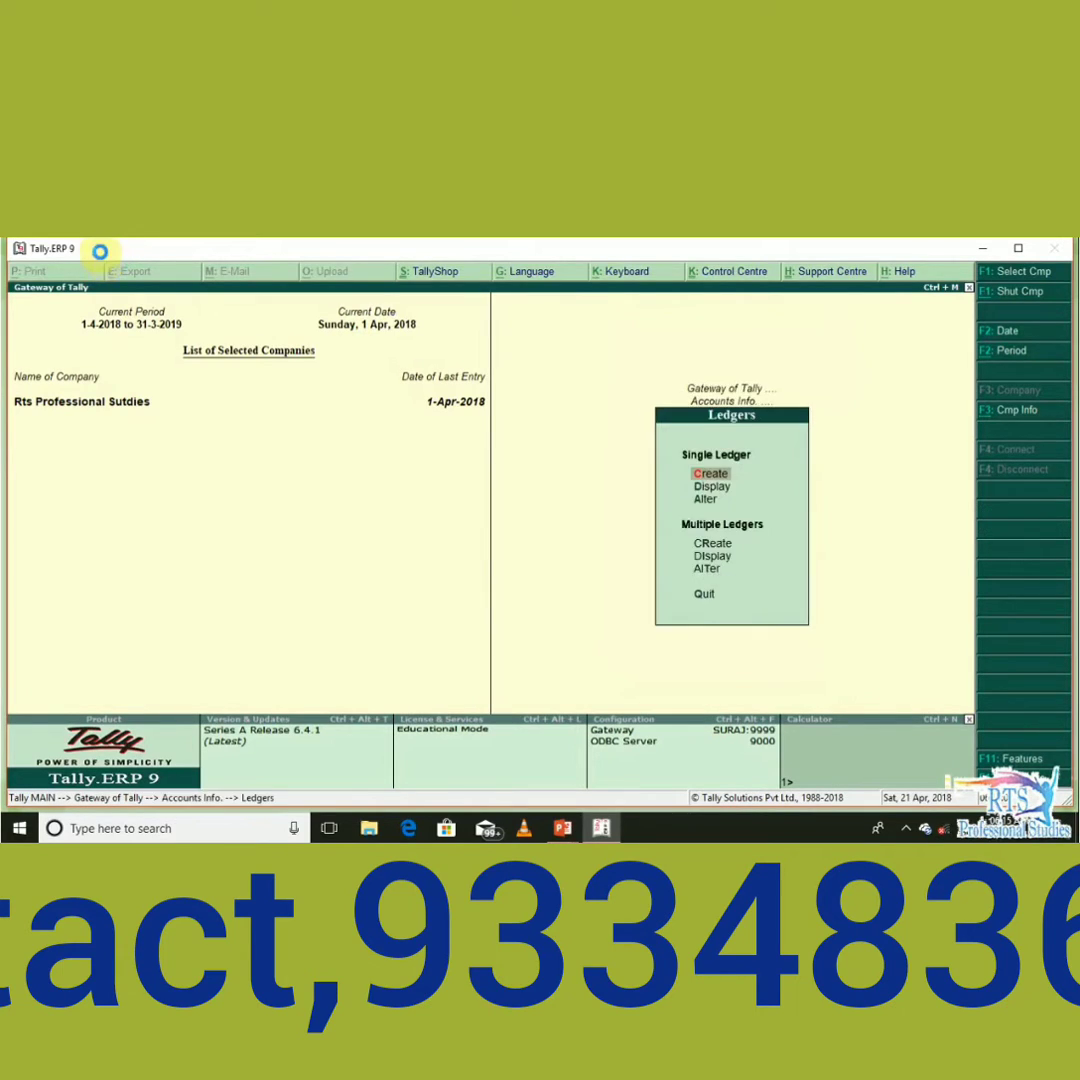
key("Return")
type("Round")
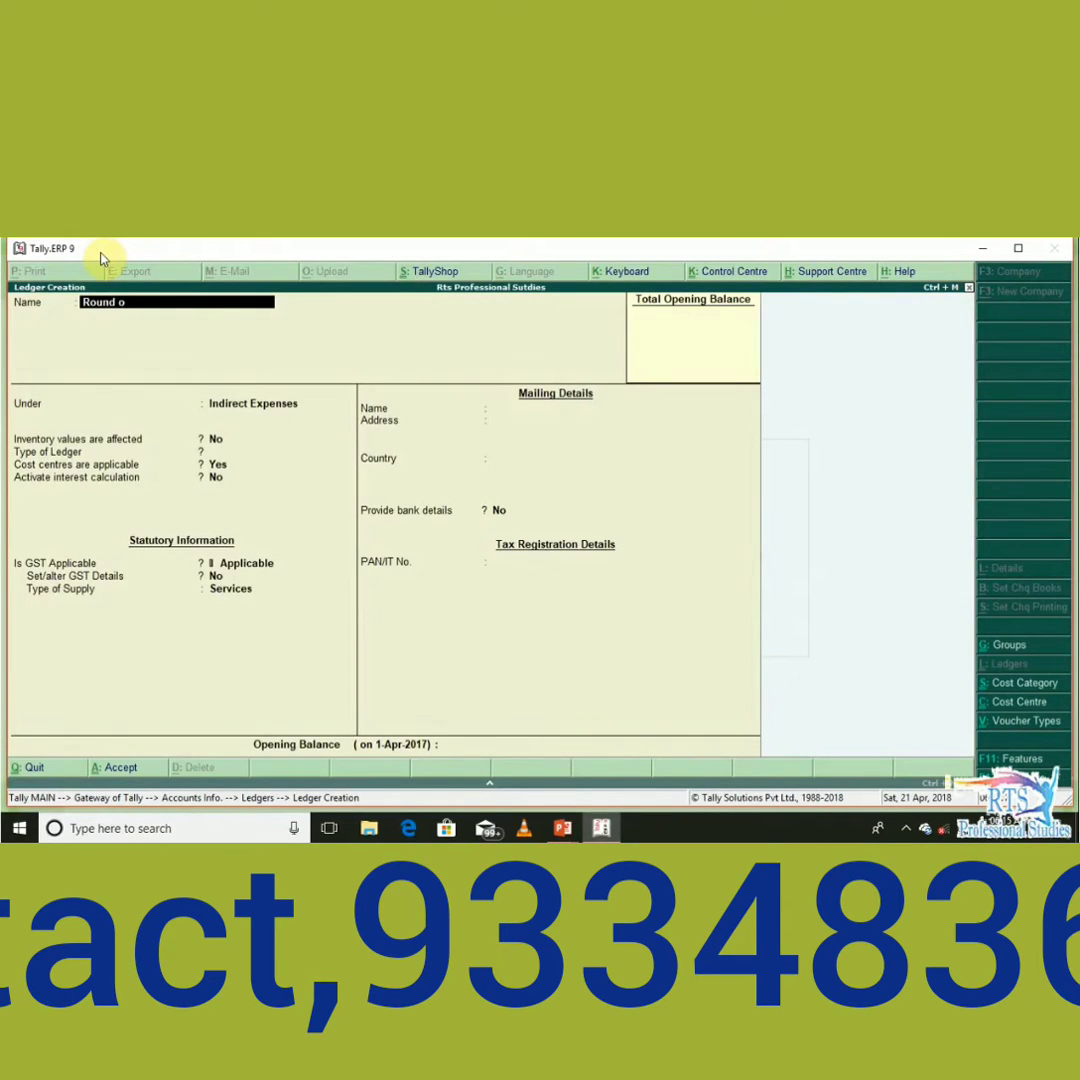
type(" Off")
key("Return")
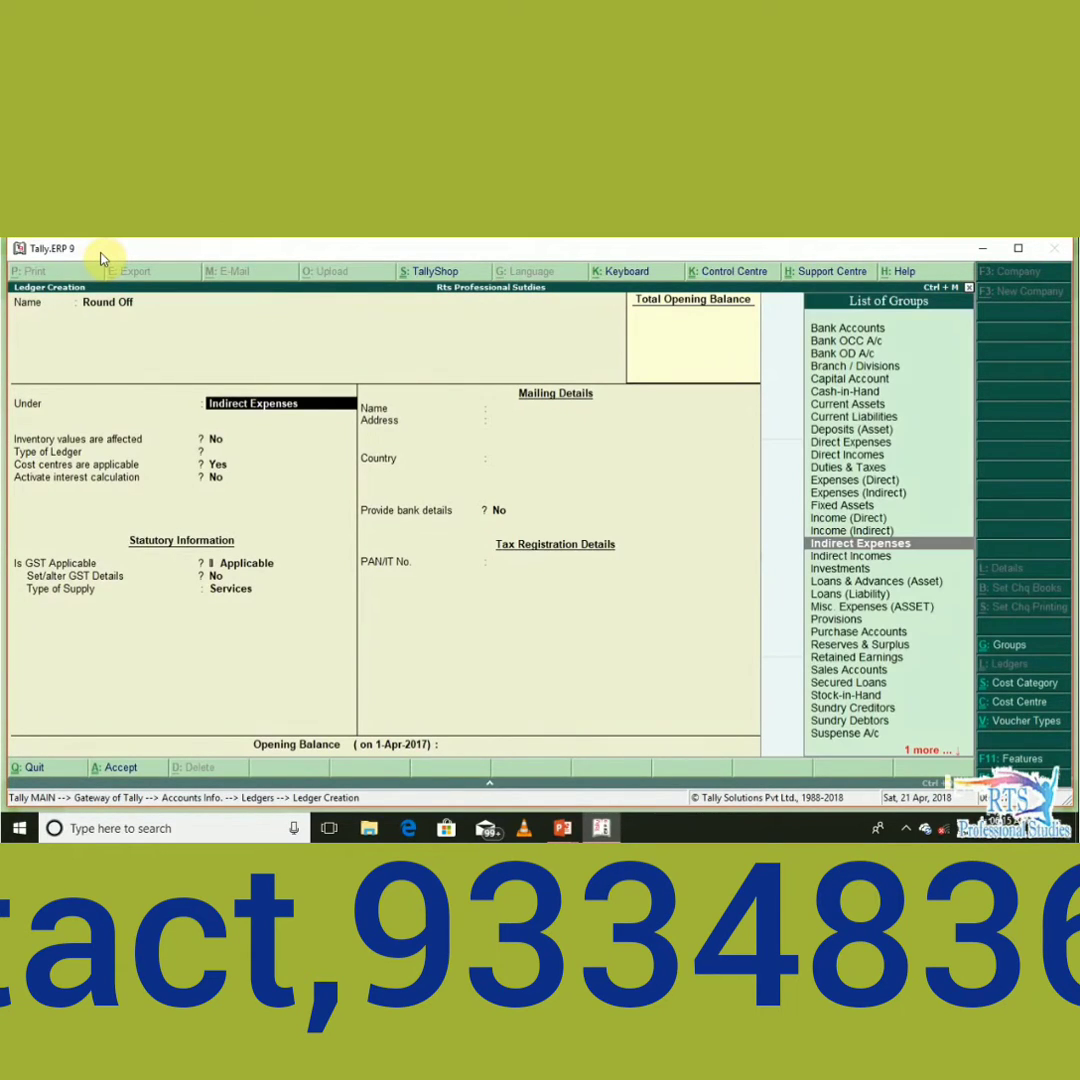
key("Return")
key("Return")
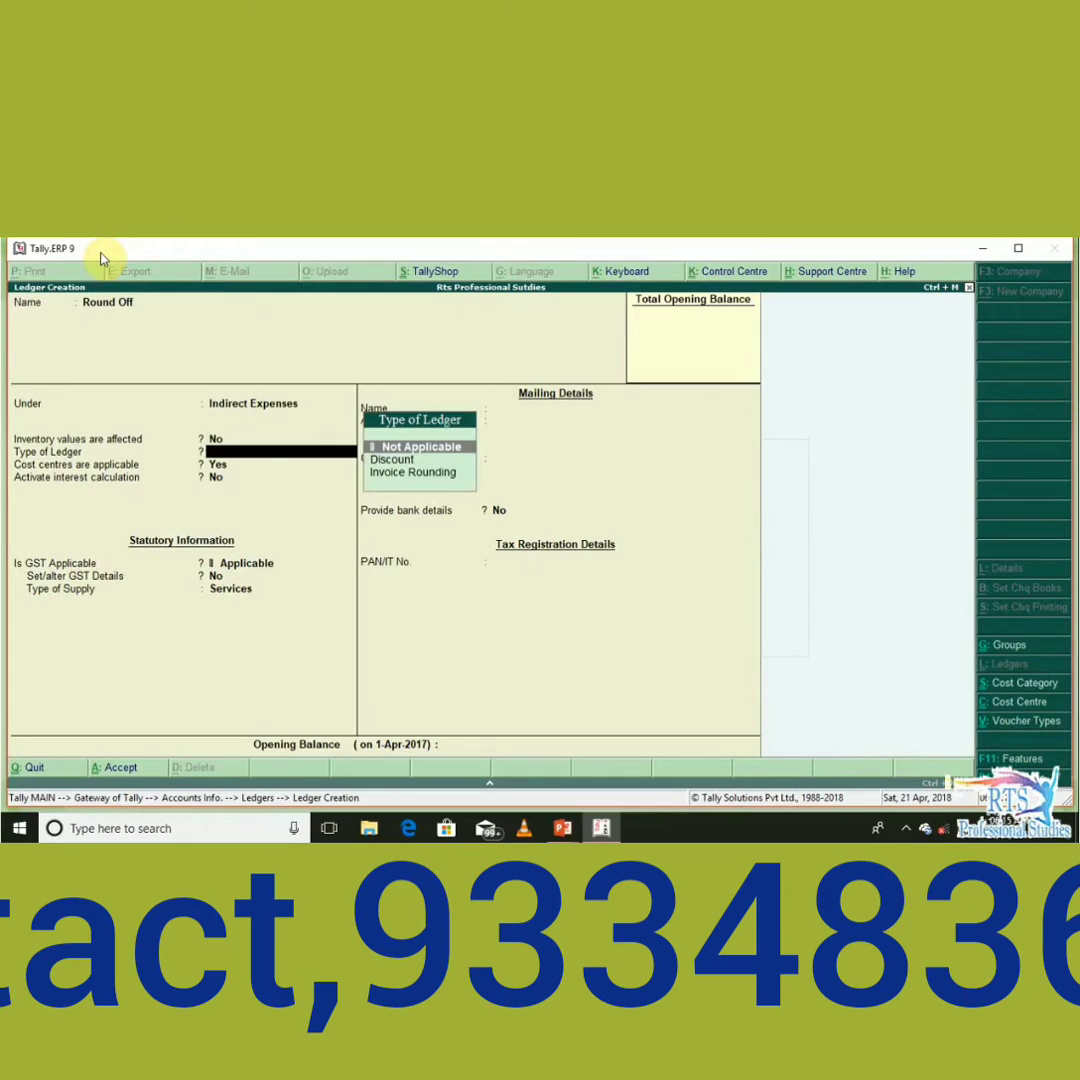
Set the ledger type to Invoice Rounding, with Normal Rounding as the method and a rounding limit of 1.
key("Down")
key("Down")
key("Return")
key("Return")
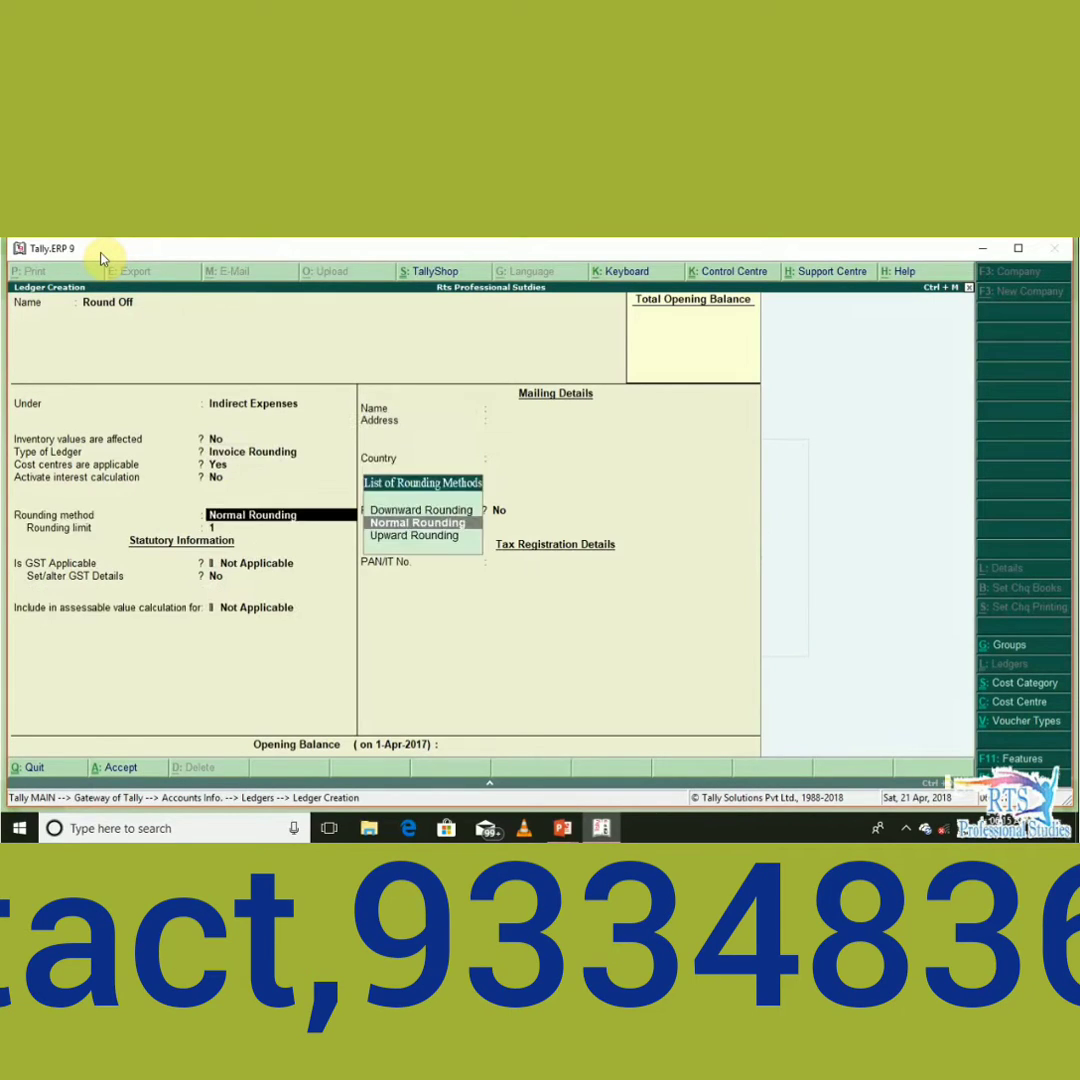
key("Return")
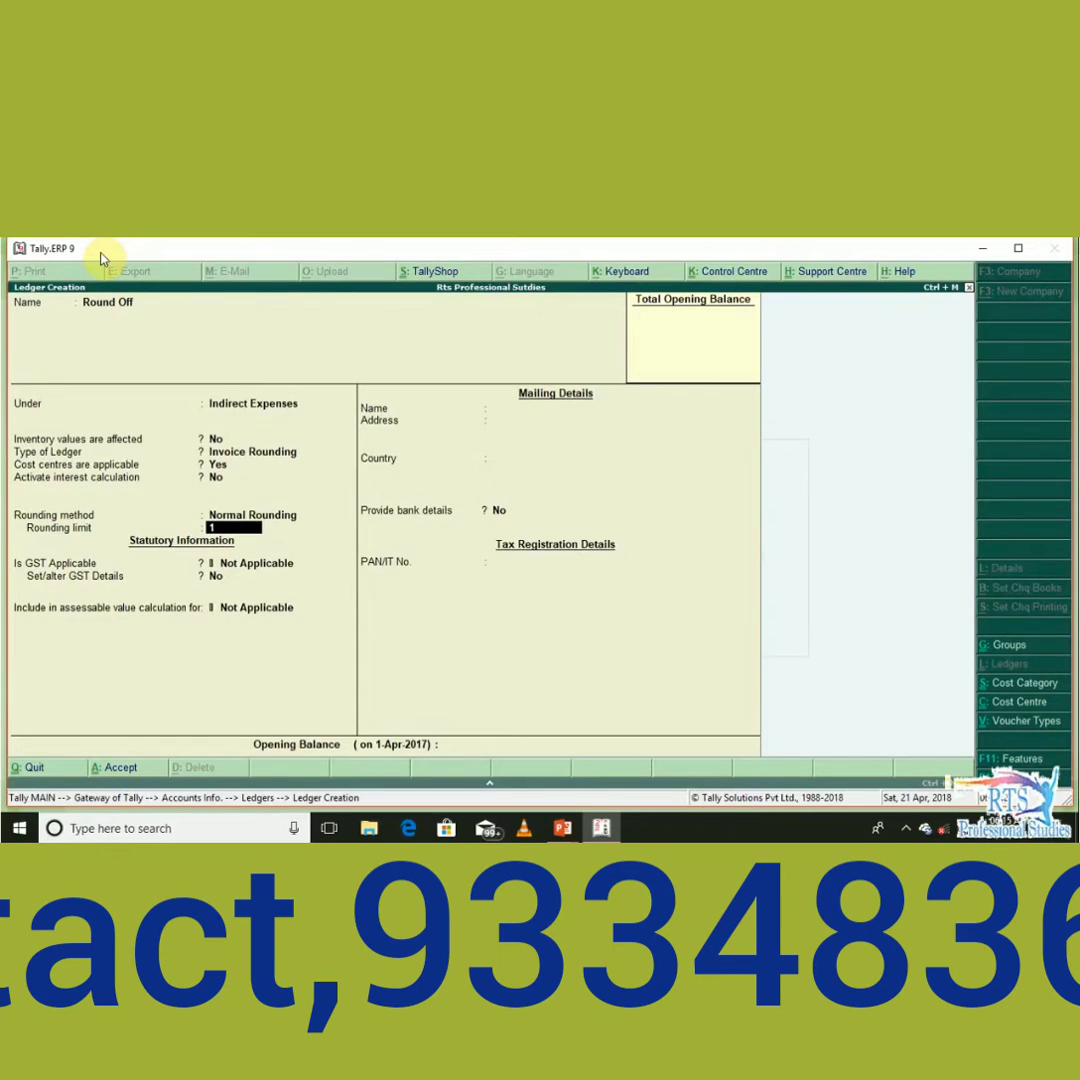
key("Return")
key("Return")
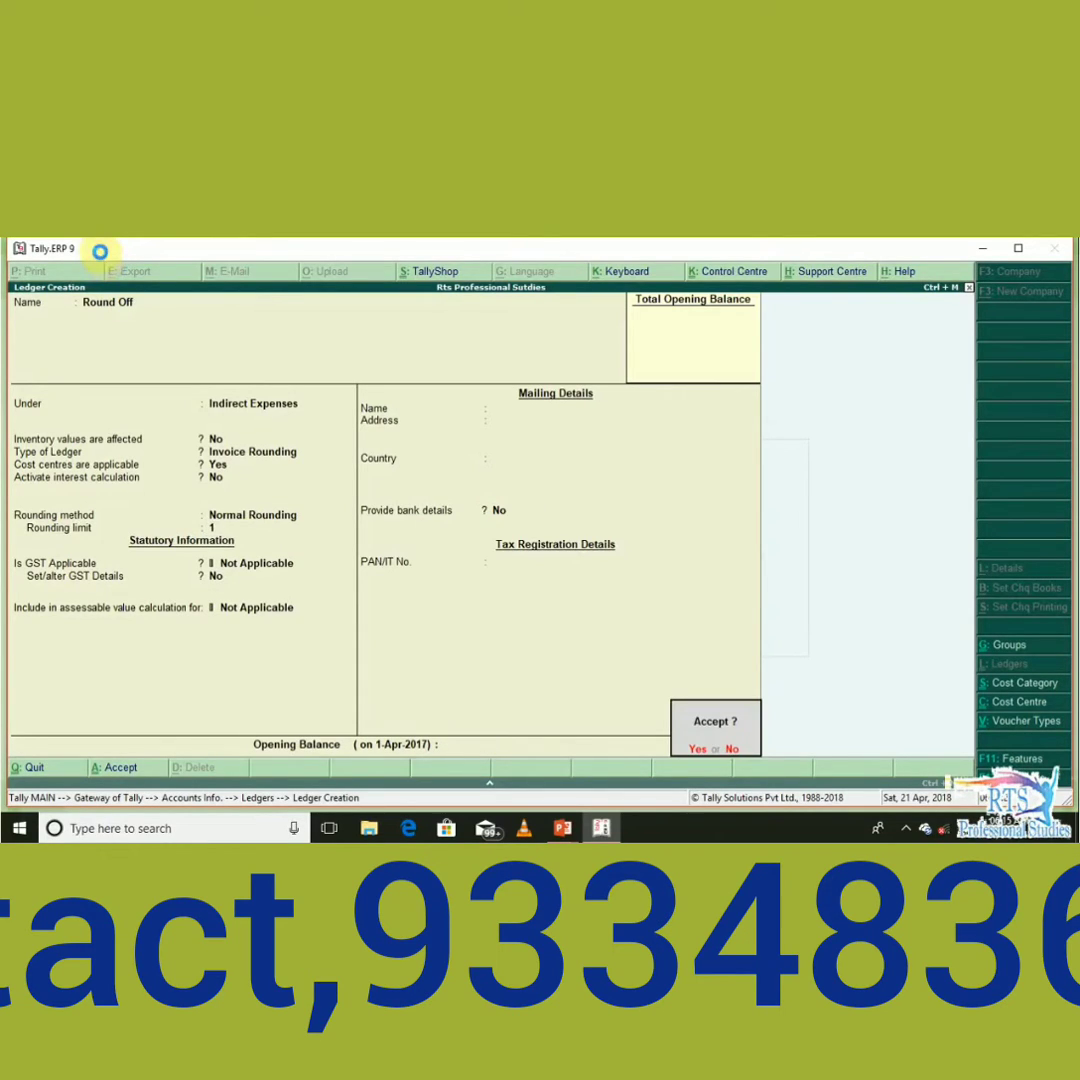
Save the Round Off ledger, leave ledger creation and return to the Gateway of Tally.
key("Return")
key("Escape")
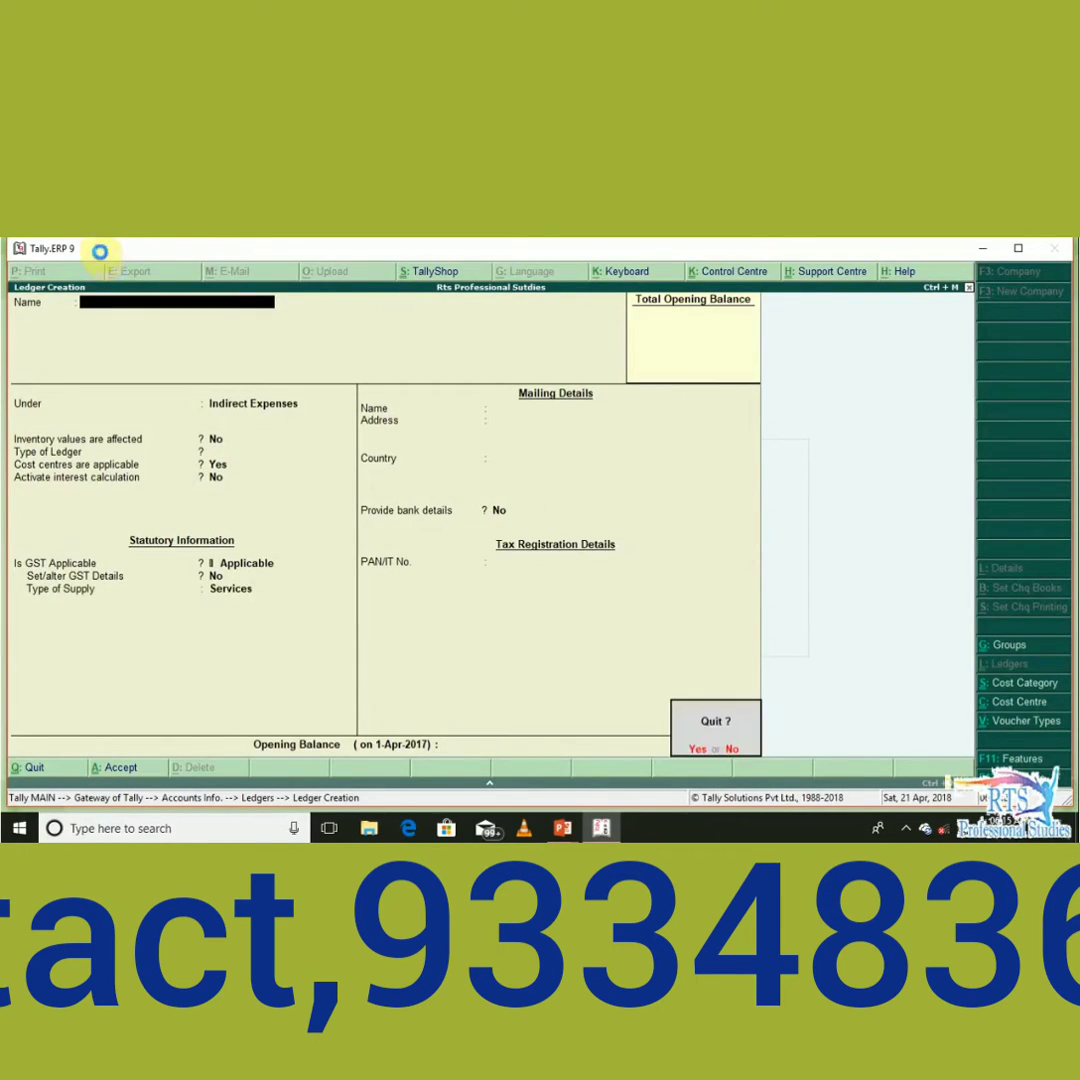
key("Return")
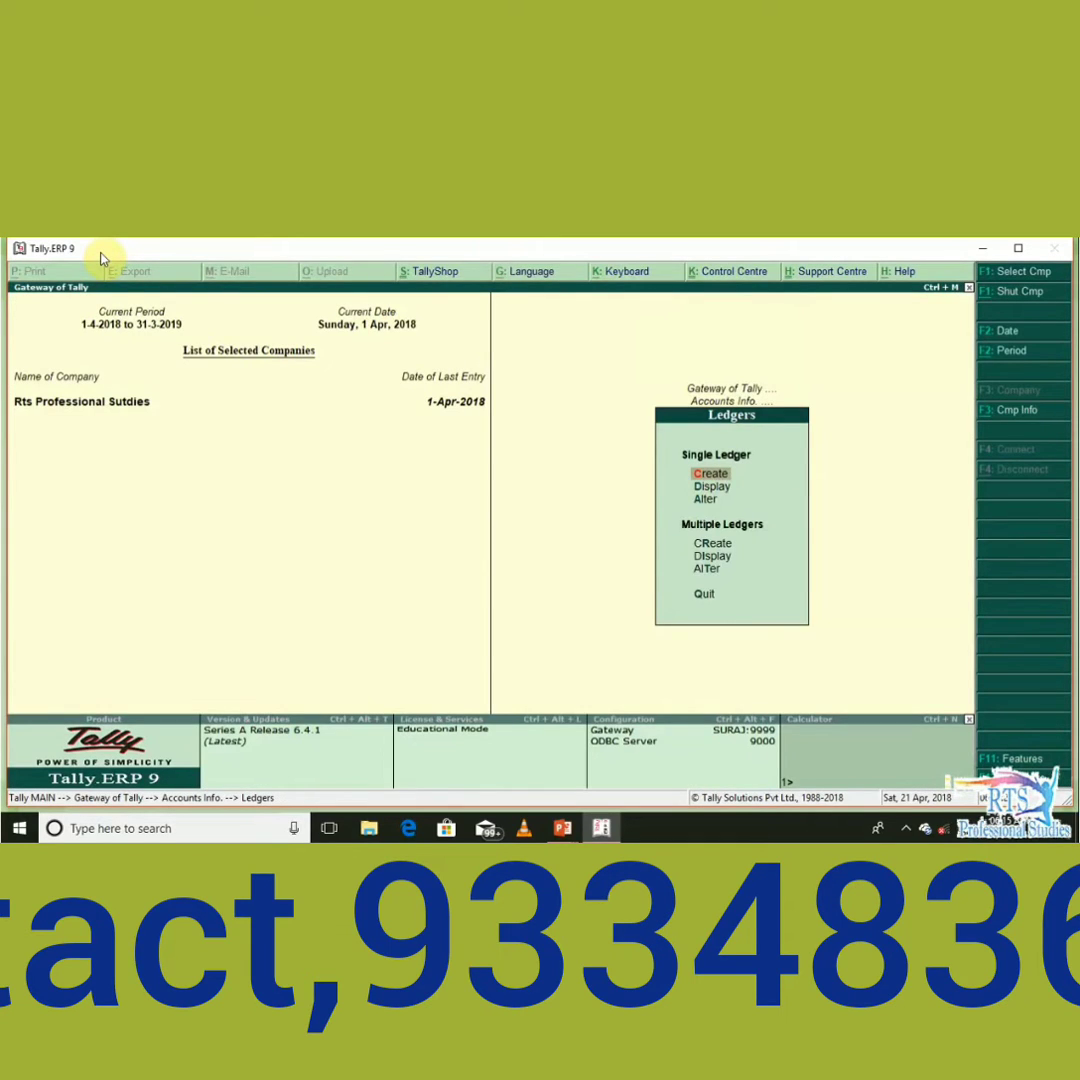
key("Escape")
key("Escape")
key("Escape")
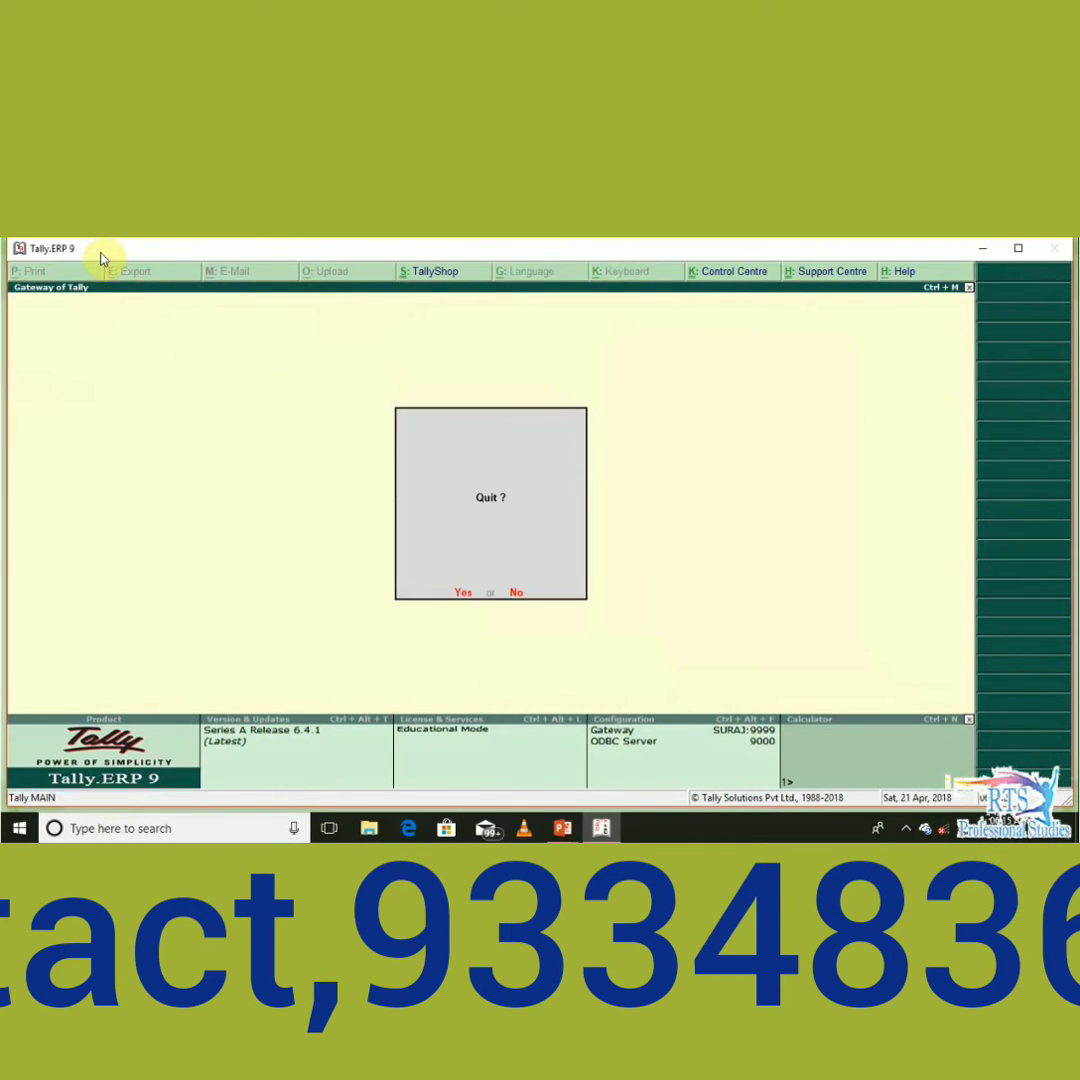
key("n")
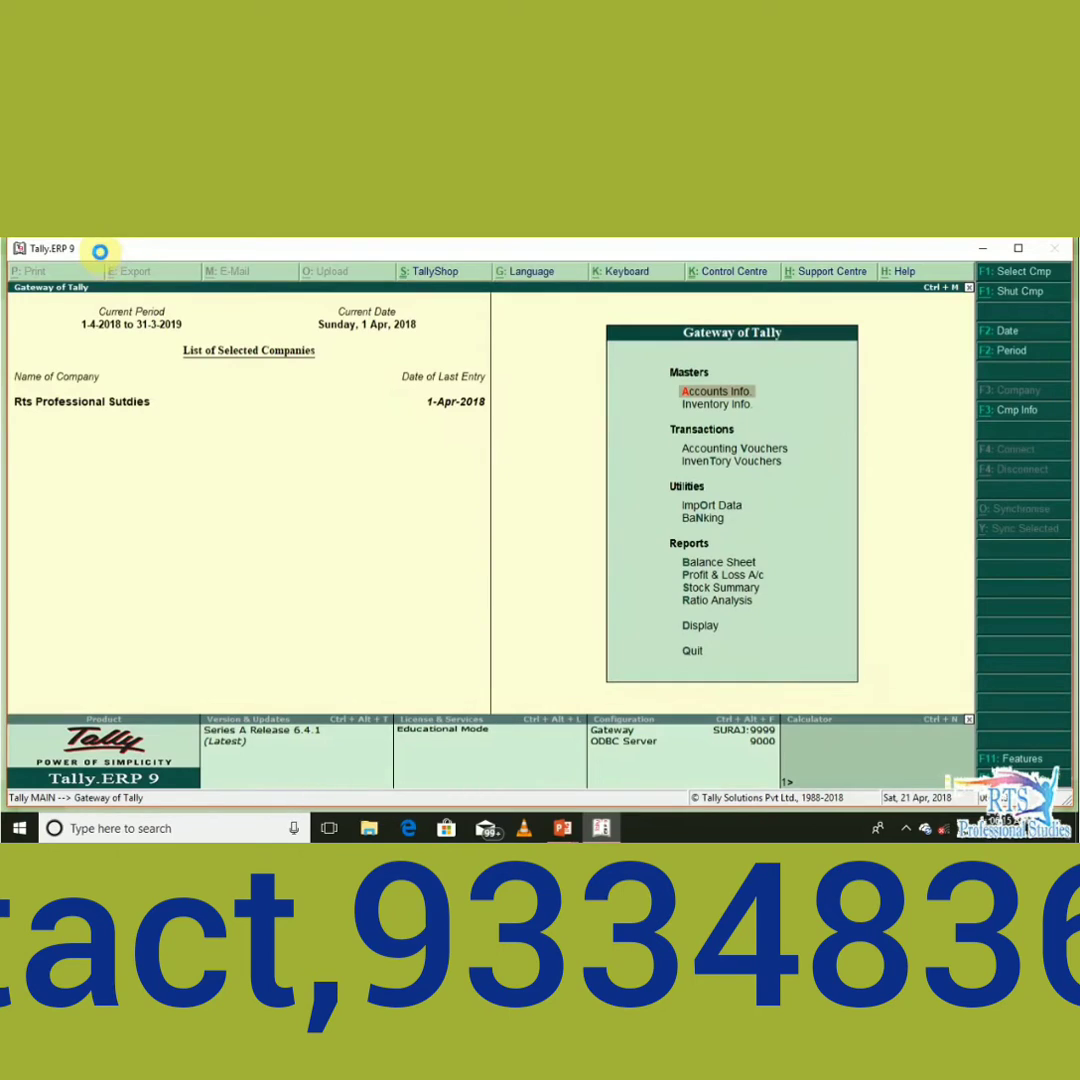
Start a sales voucher for the party Rihan Apparels and accept its party details.
key("v")
key("Return")
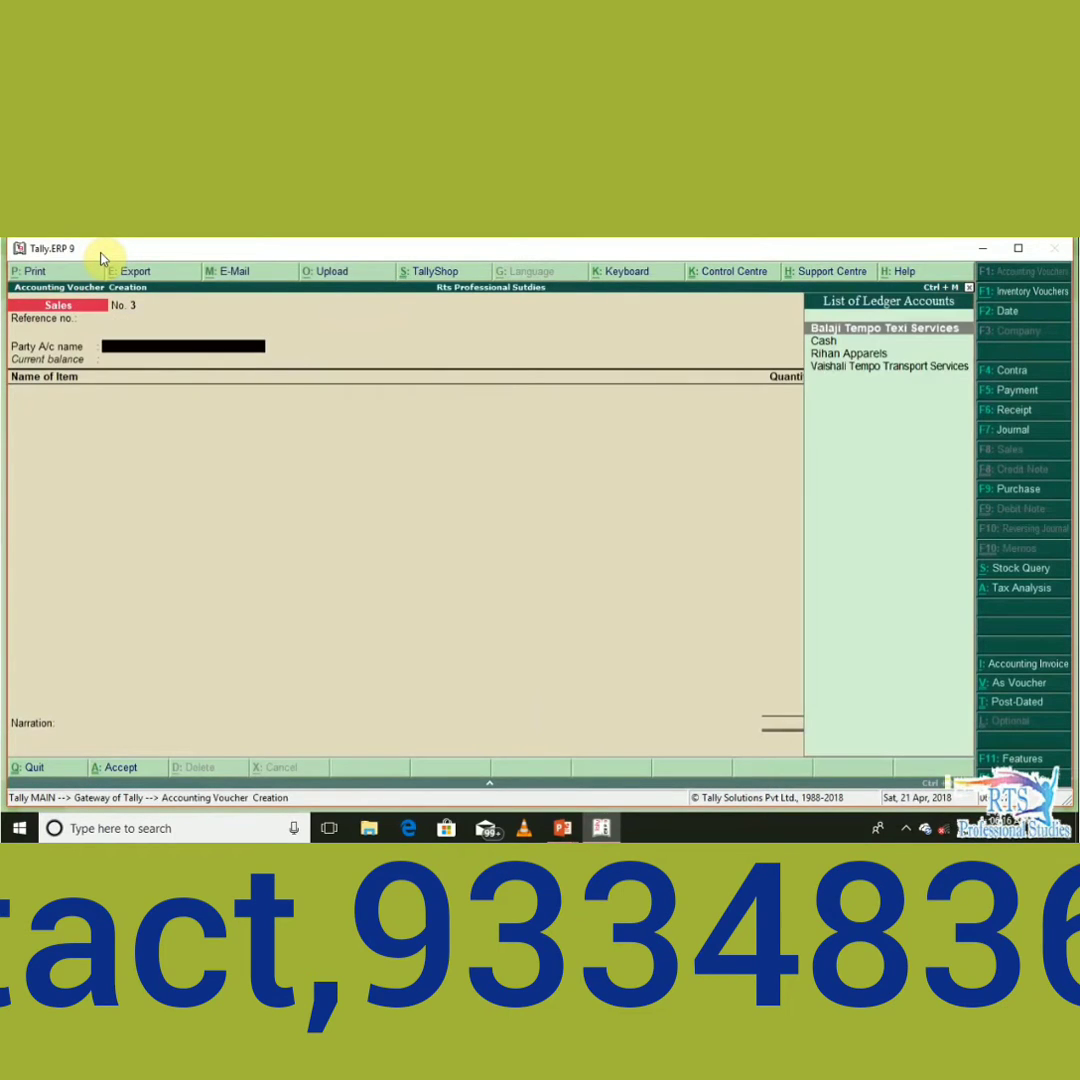
key("Down")
key("Down")
key("Return")
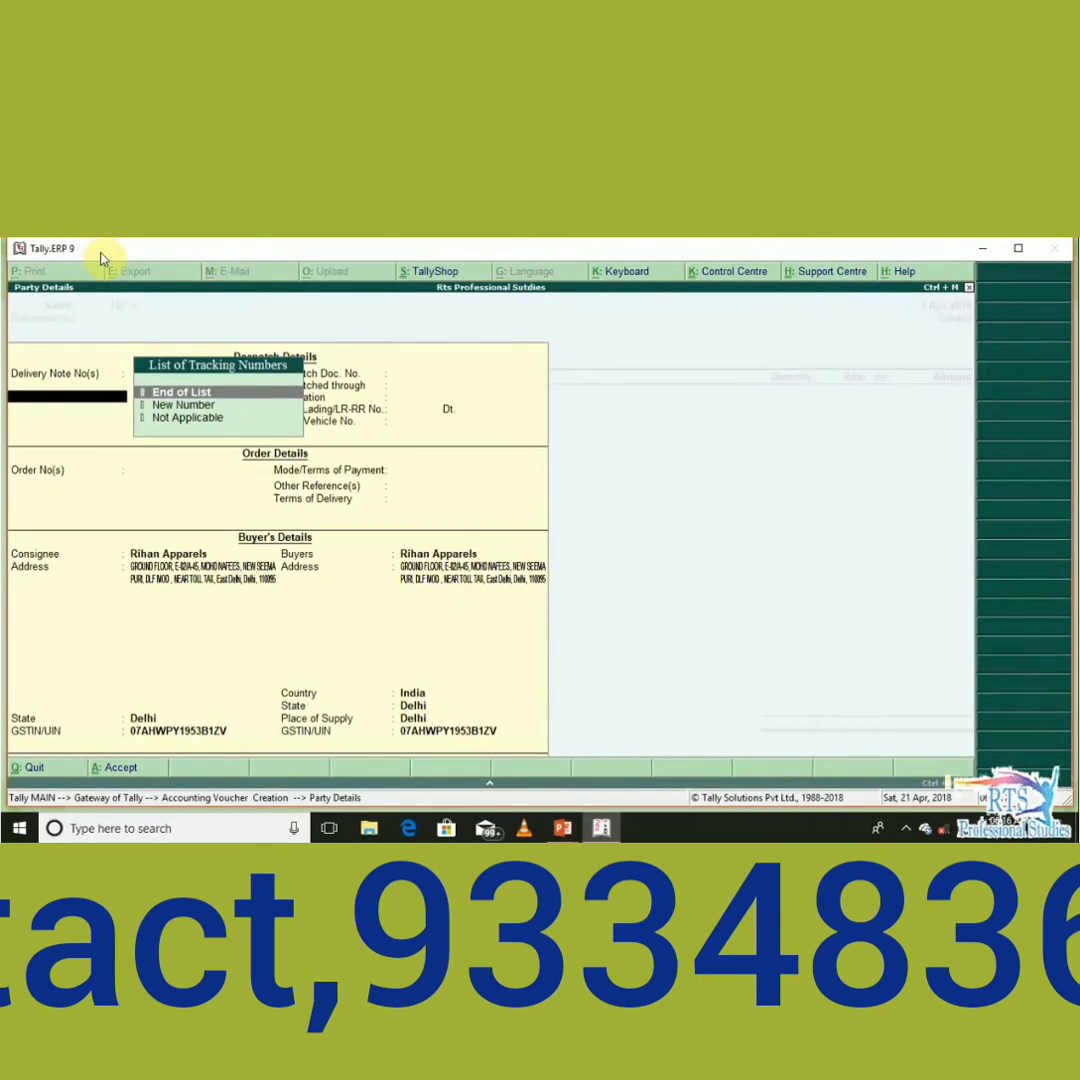
key("ctrl+a")
Add the item Carton Box without a description, using tracking number Not Applicable and godown Main Location.
key("Return")
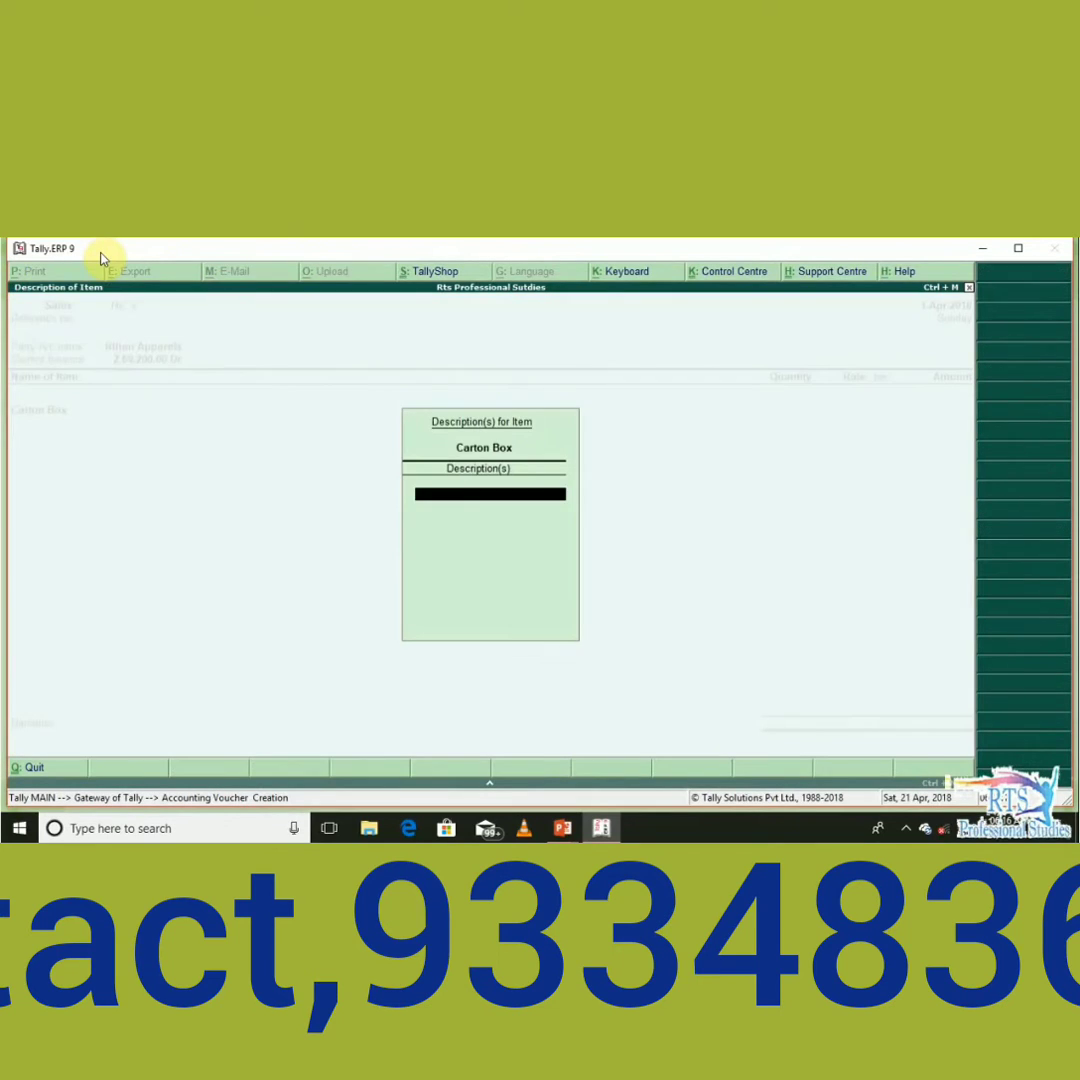
key("Return")
key("Down")
key("Return")
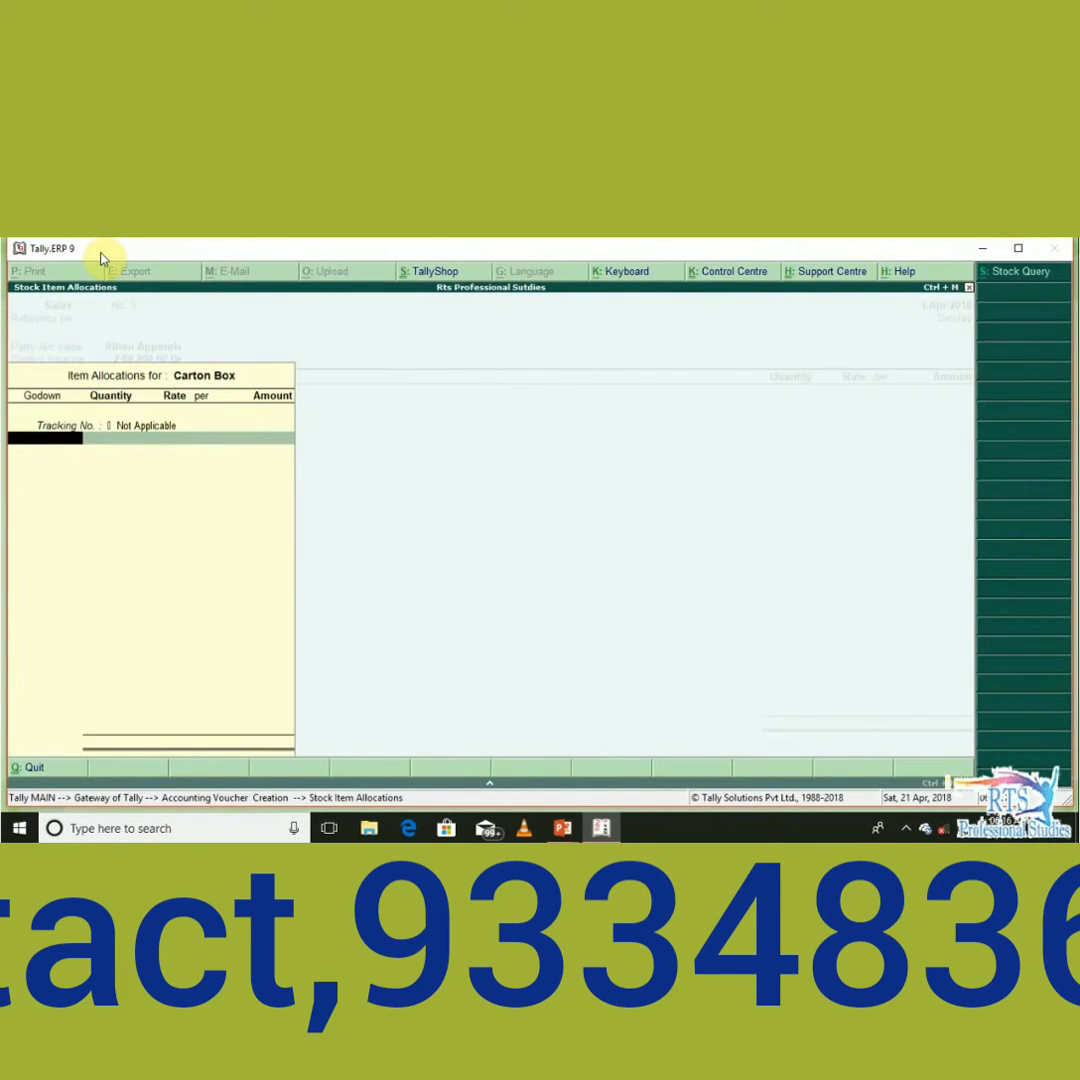
key("Return")
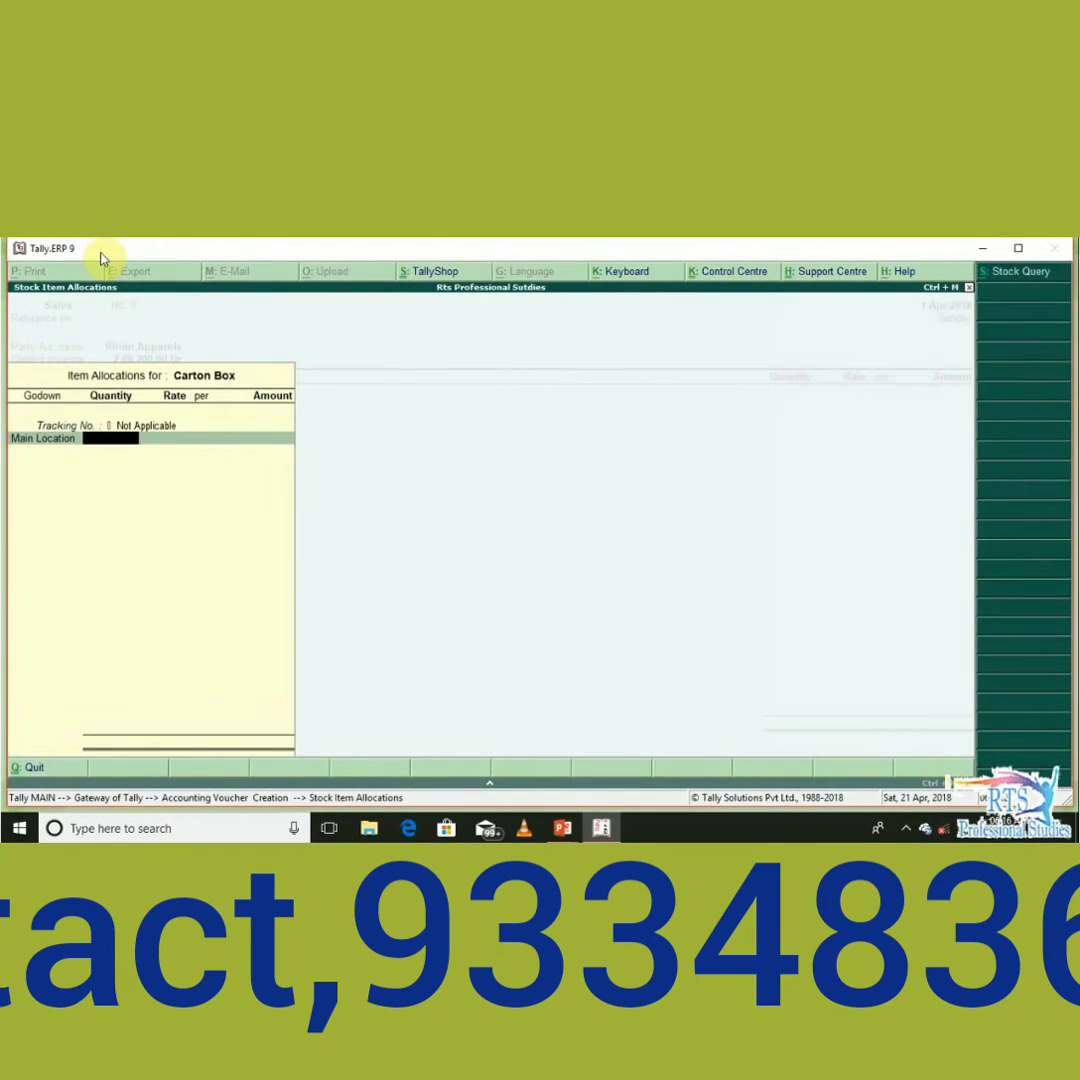
Allocate 1,101 pcs of Carton Box at a rate of 40.30 per piece and finish the item allocations.
type("1000")
type("11")
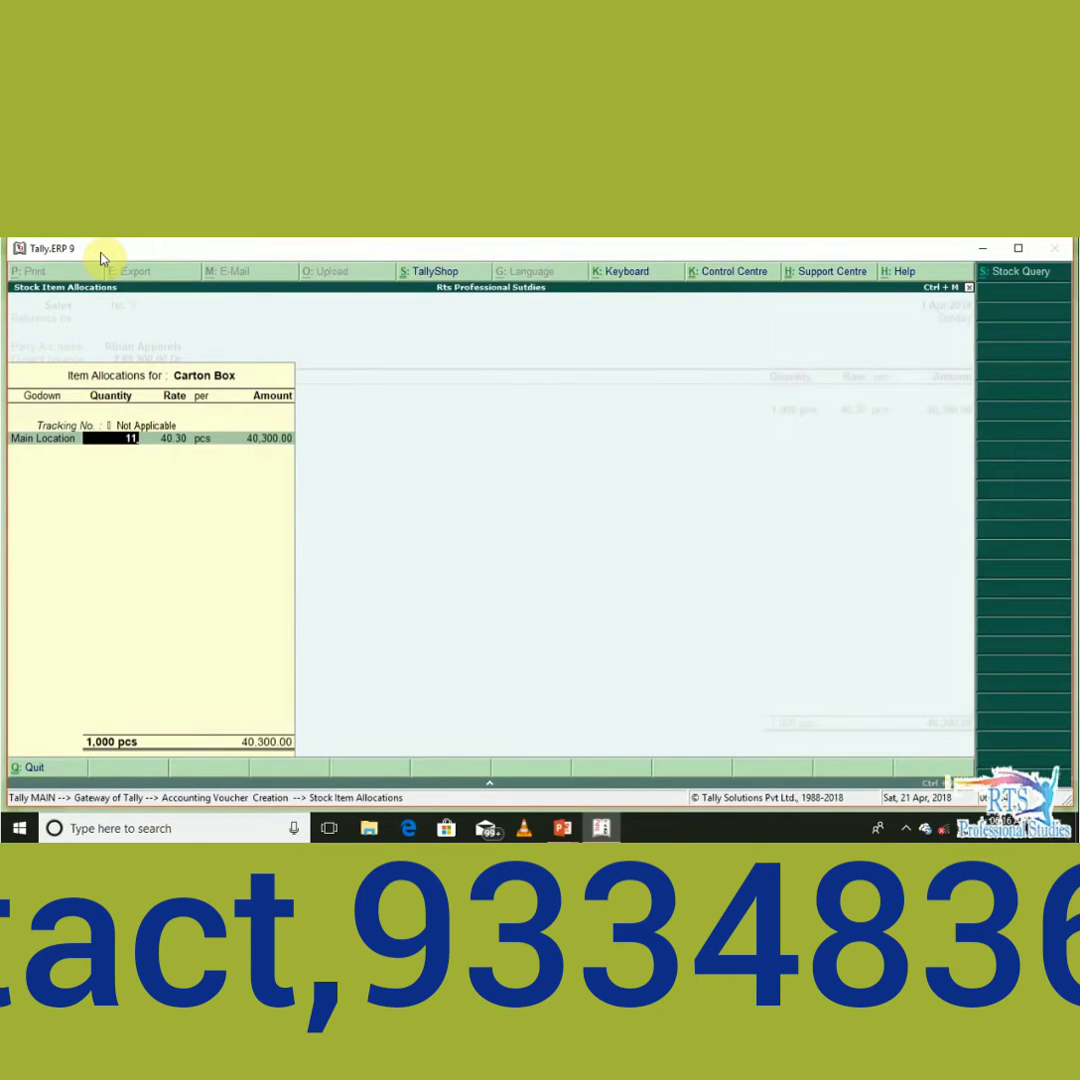
type("01")
key("Return")
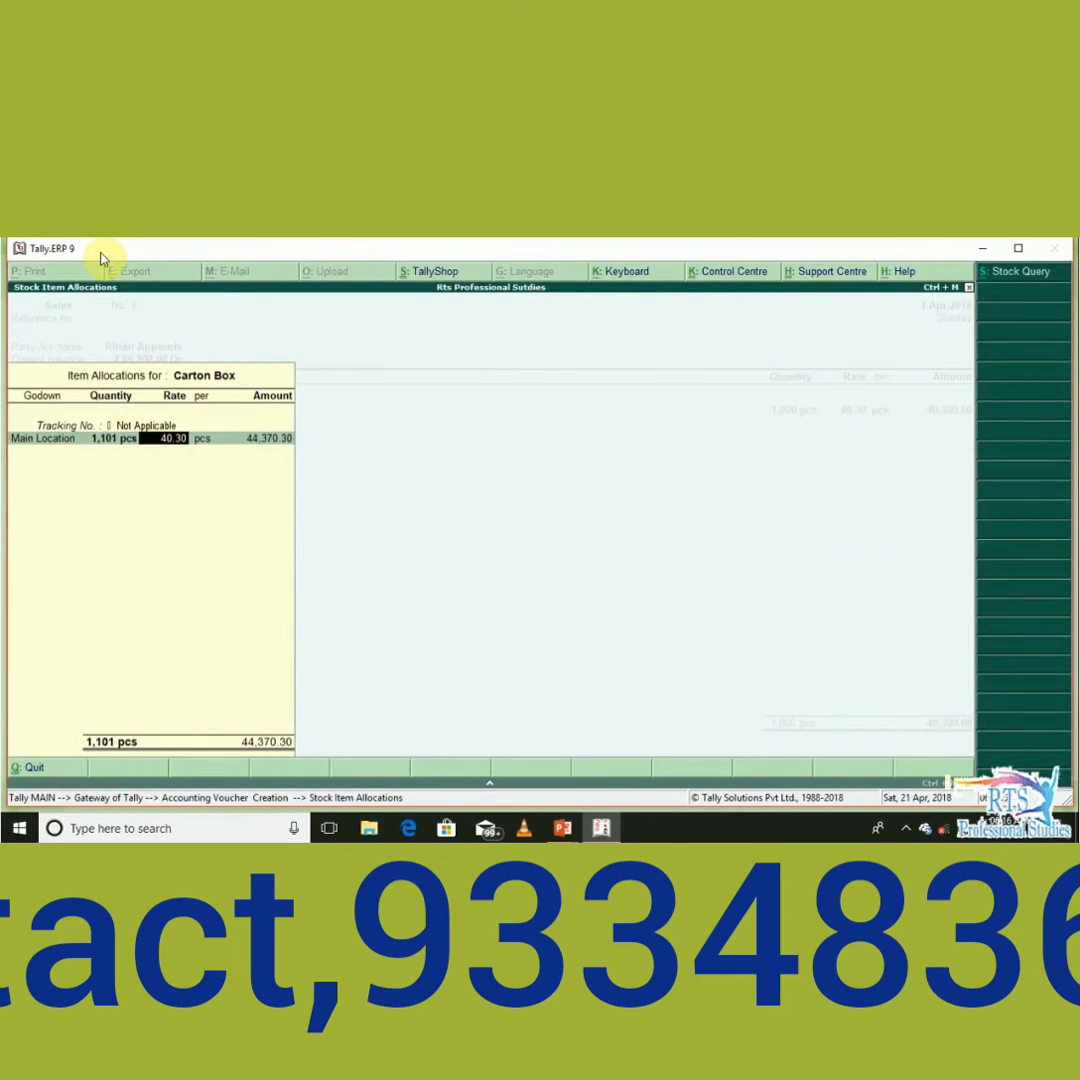
key("Return")
key("Return")
key("Return")
key("Return")
key("Return")
key("Return")
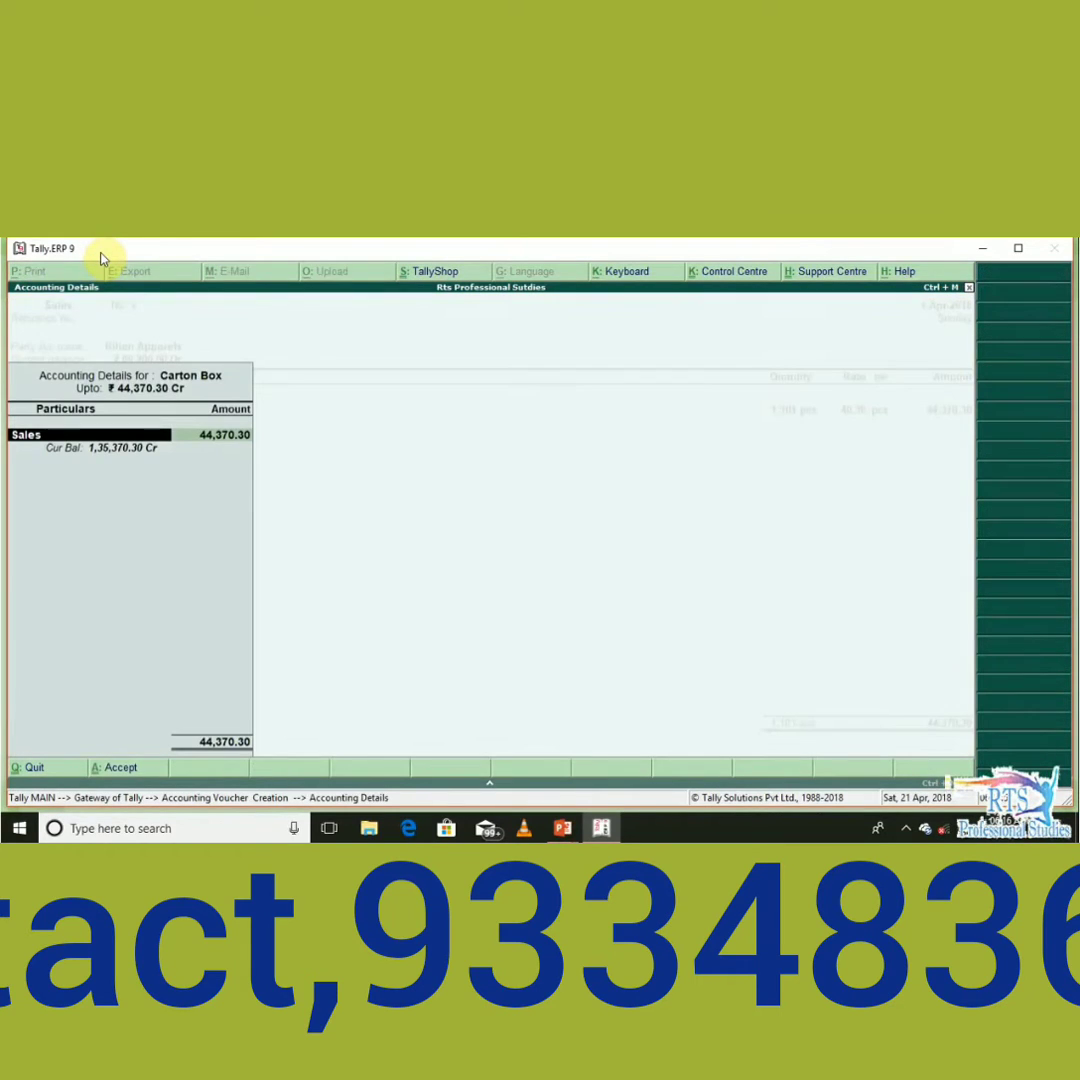
Post the Carton Box amount to the Sales ledger with the tax classification Interstate Sales Taxable, and end the item list.
key("Return")
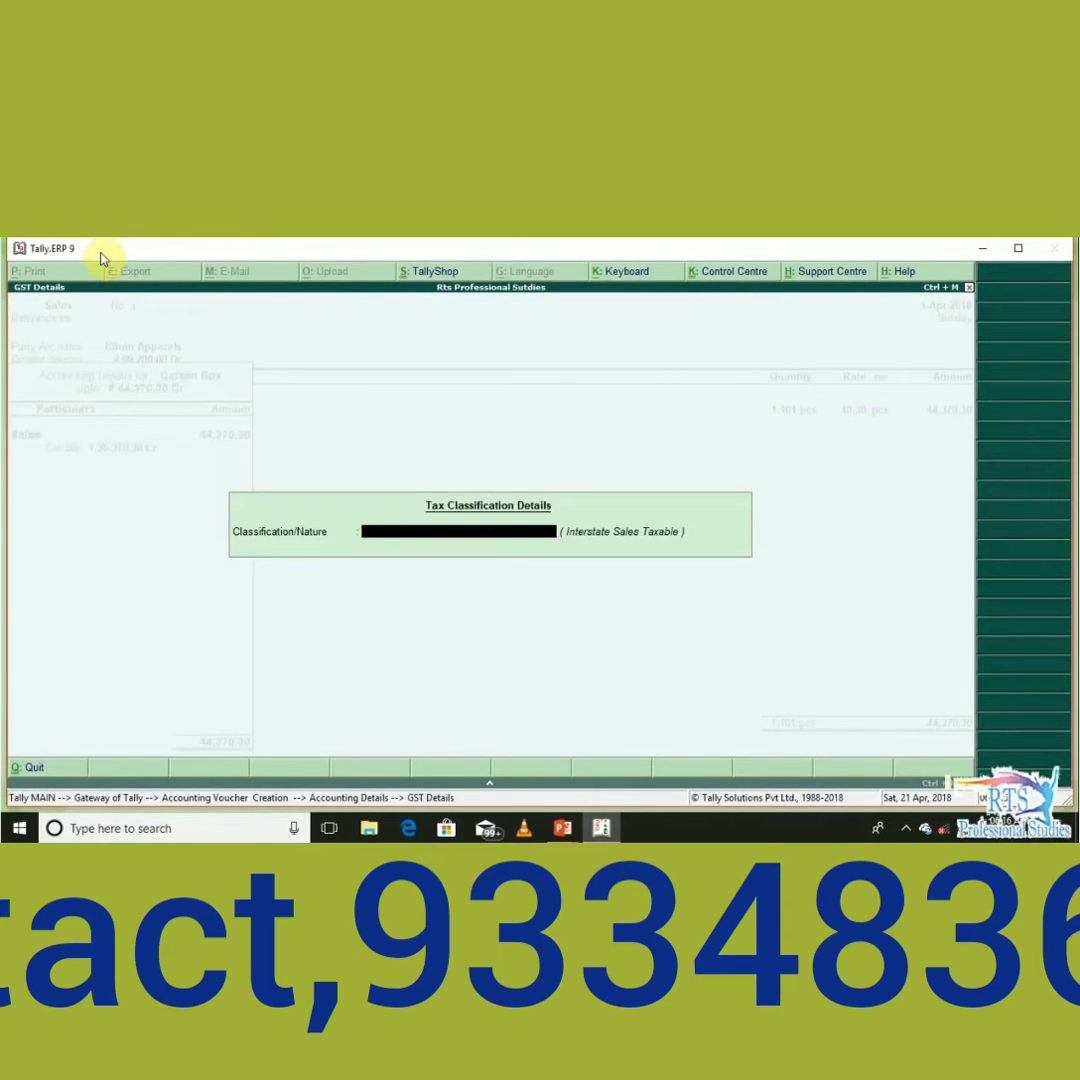
type("Inter")
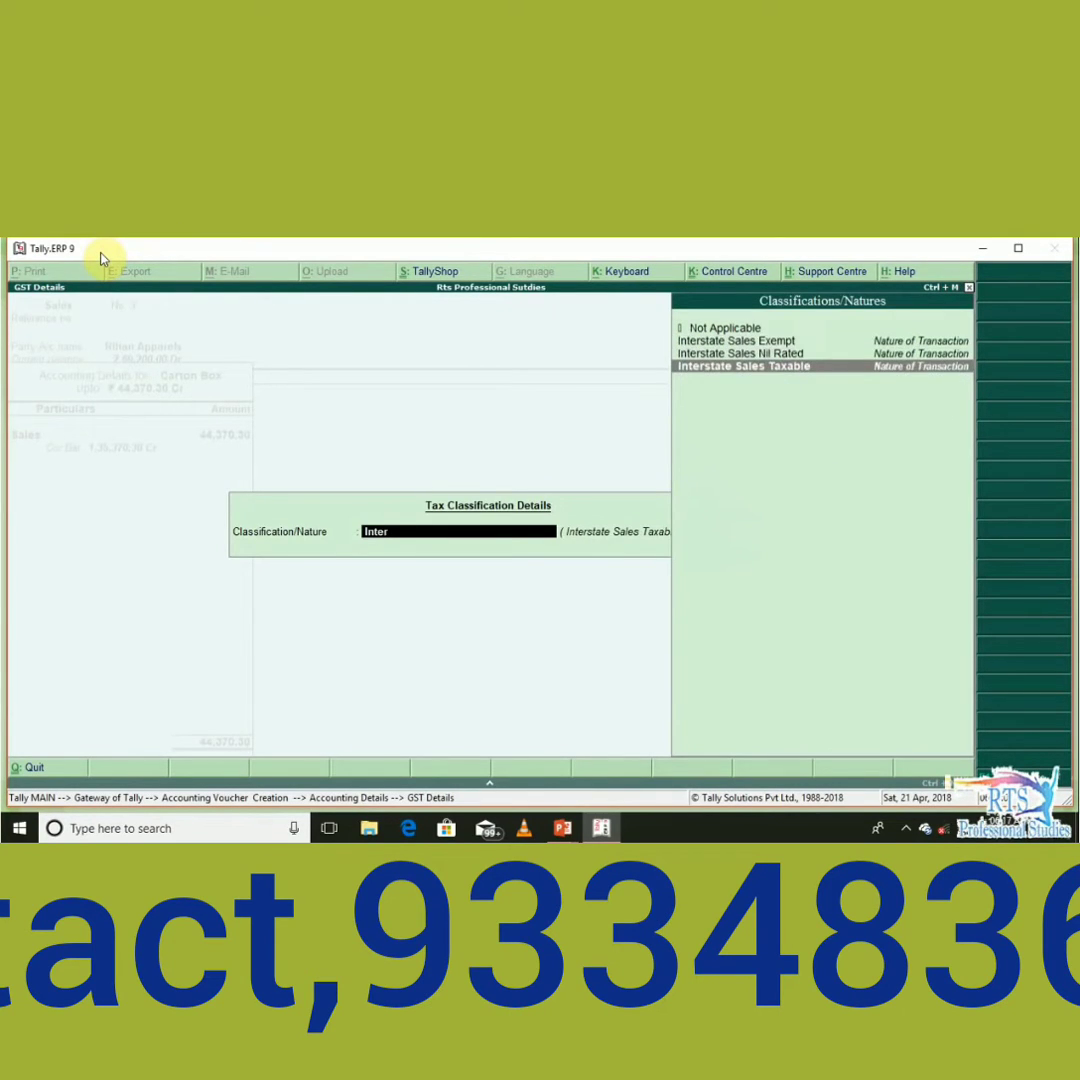
key("Return")
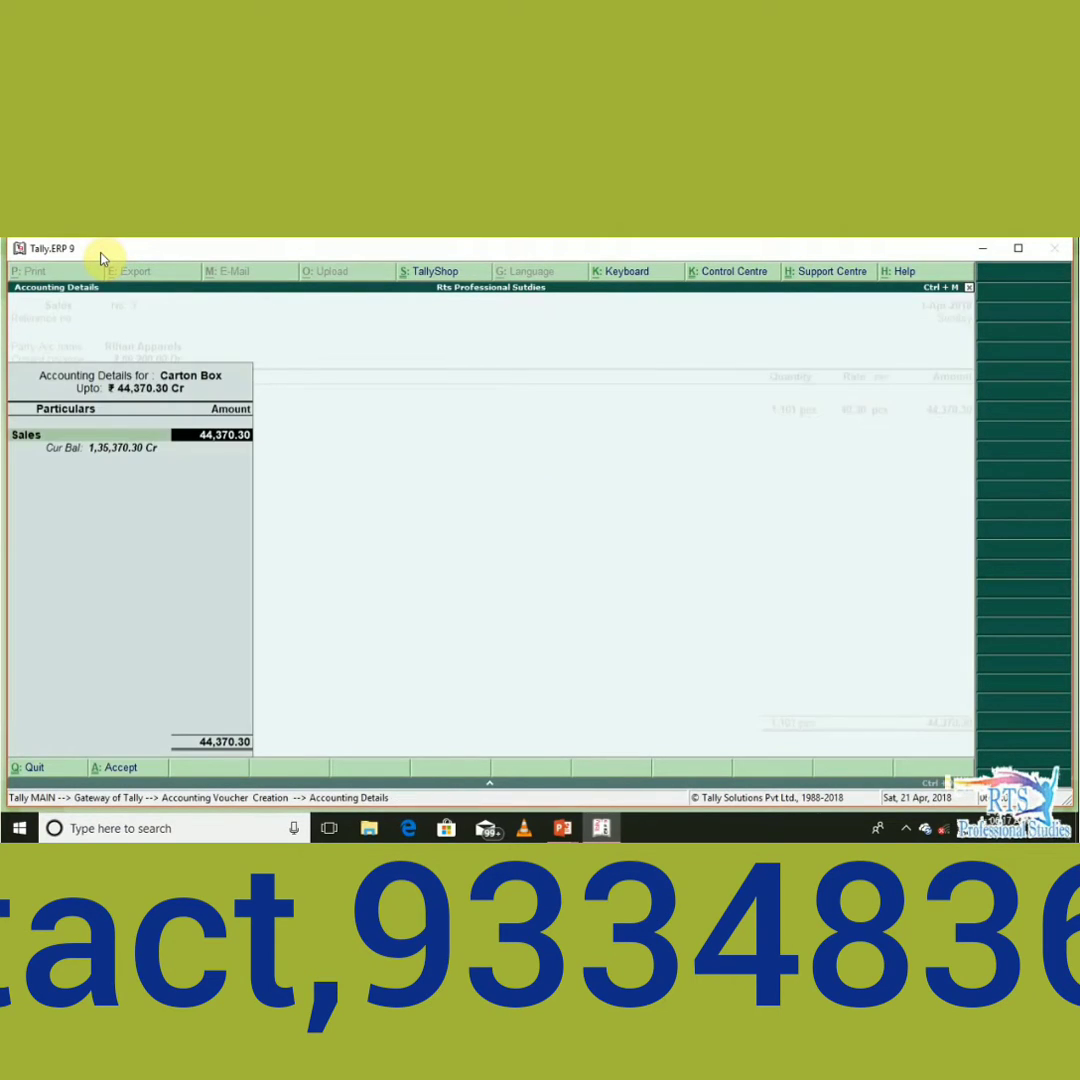
key("Return")
key("Return")
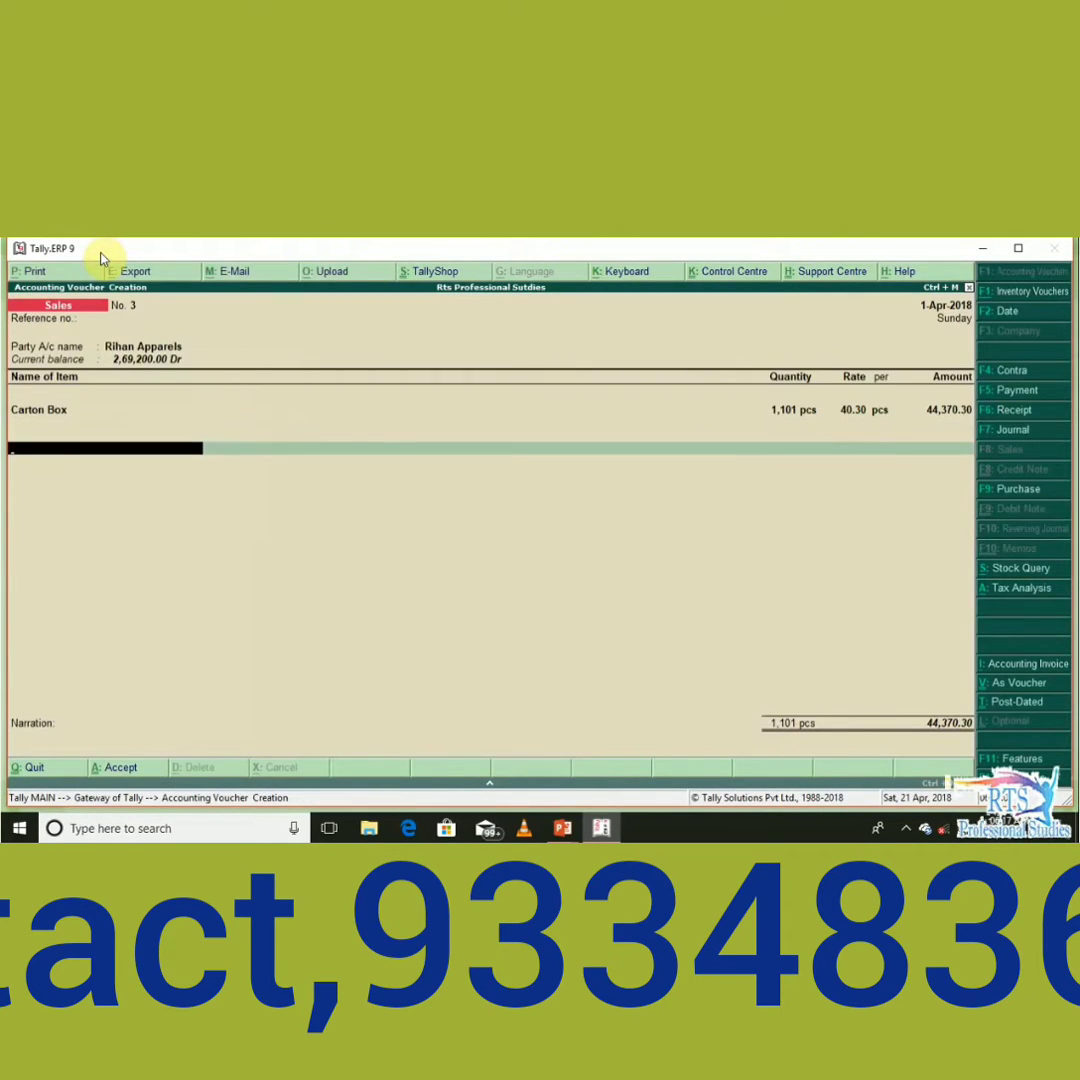
Add the Output Igst ledger to the sales voucher without a description.
type("Out")
key("Return")
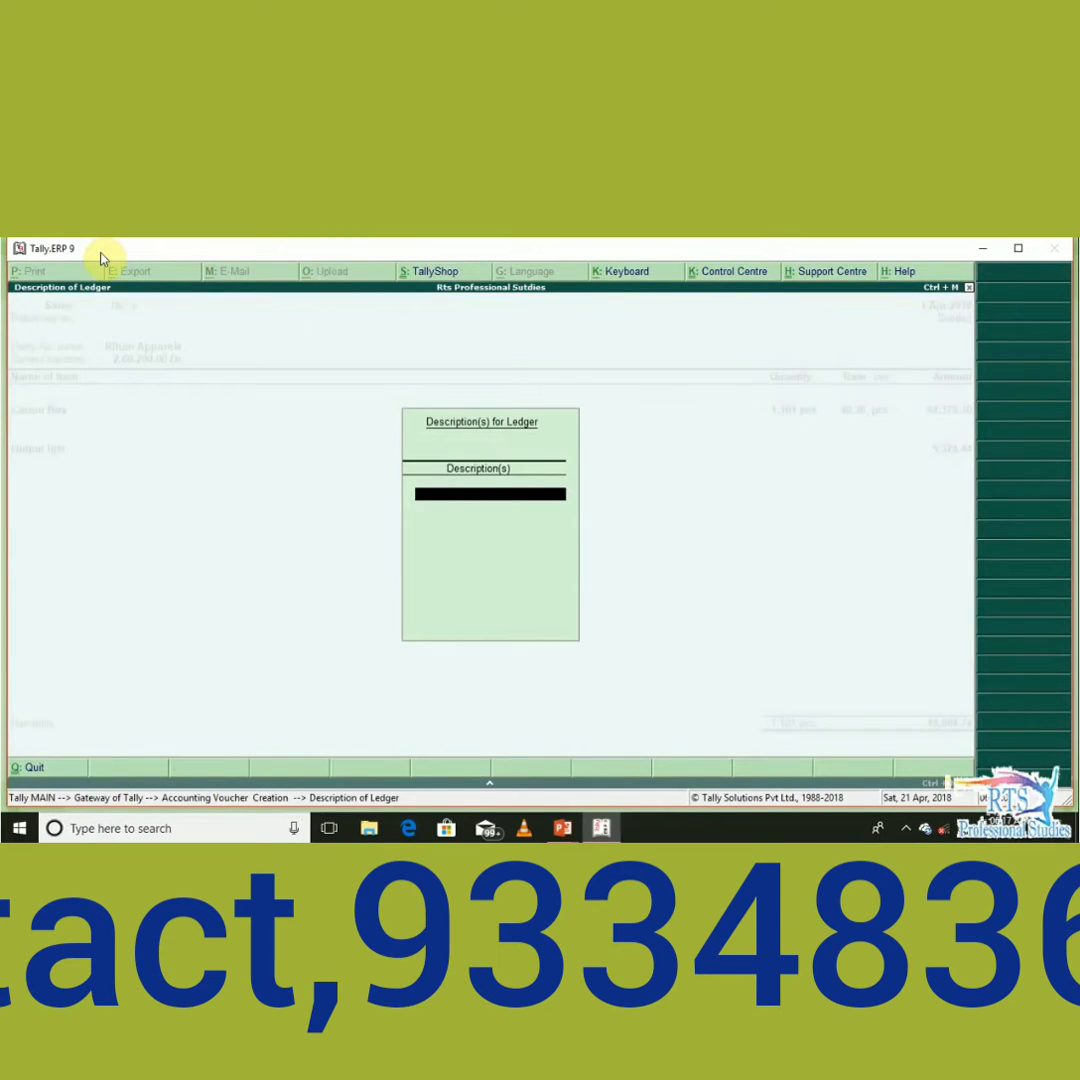
key("Return")
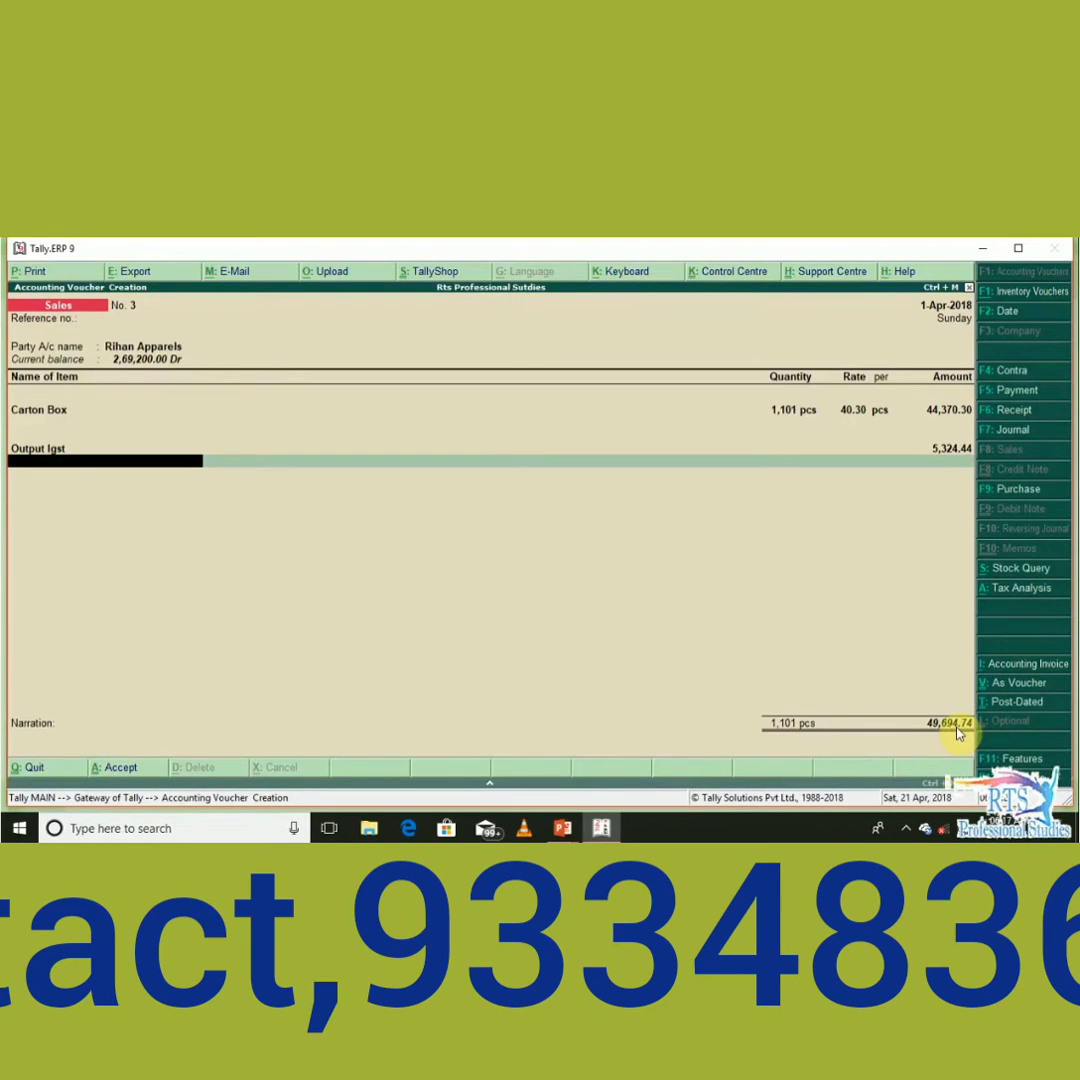
Add the Round Off ledger below Output Igst and back out of its cost centre allocation.
type("Rou")
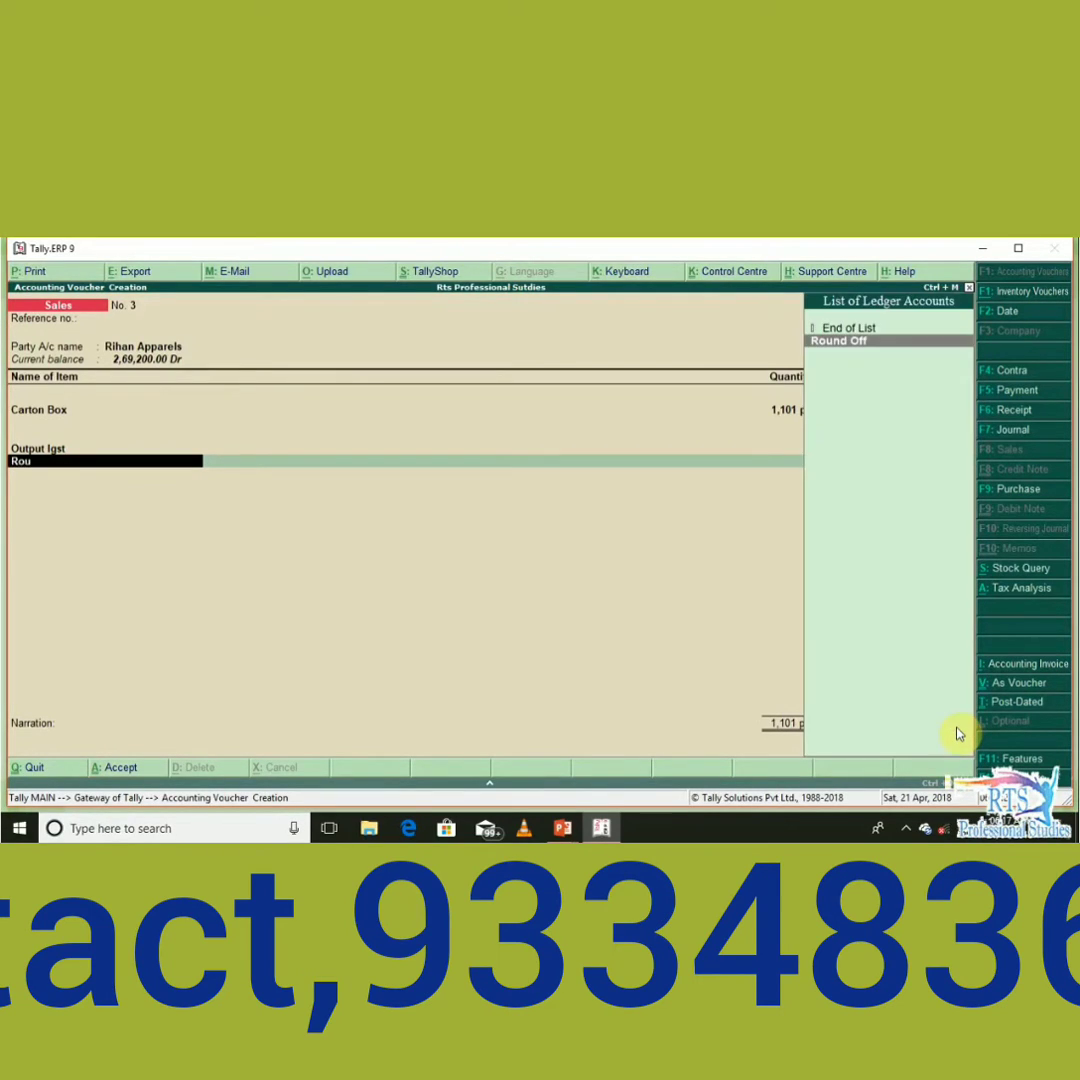
key("Return")
key("Return")
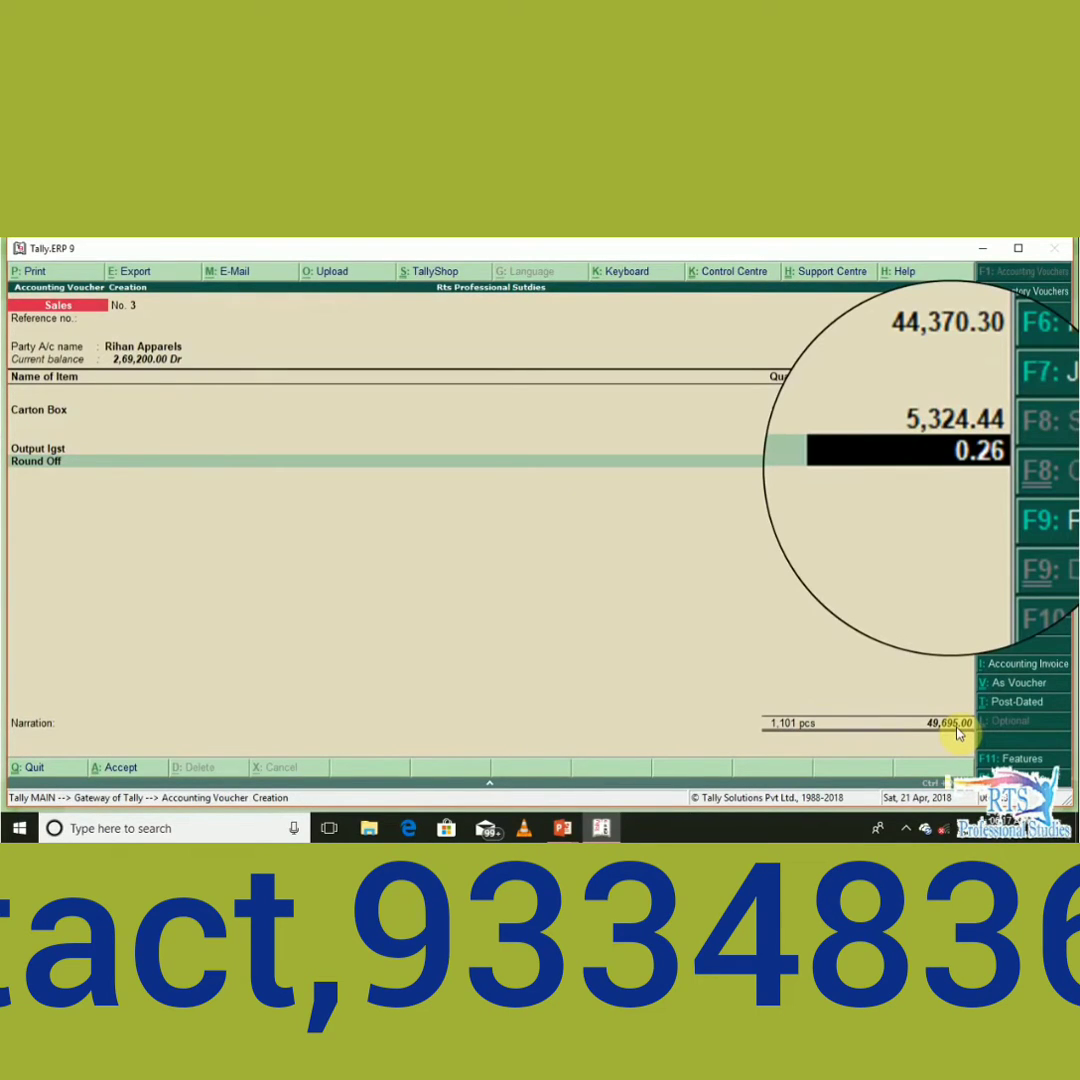
key("Return")
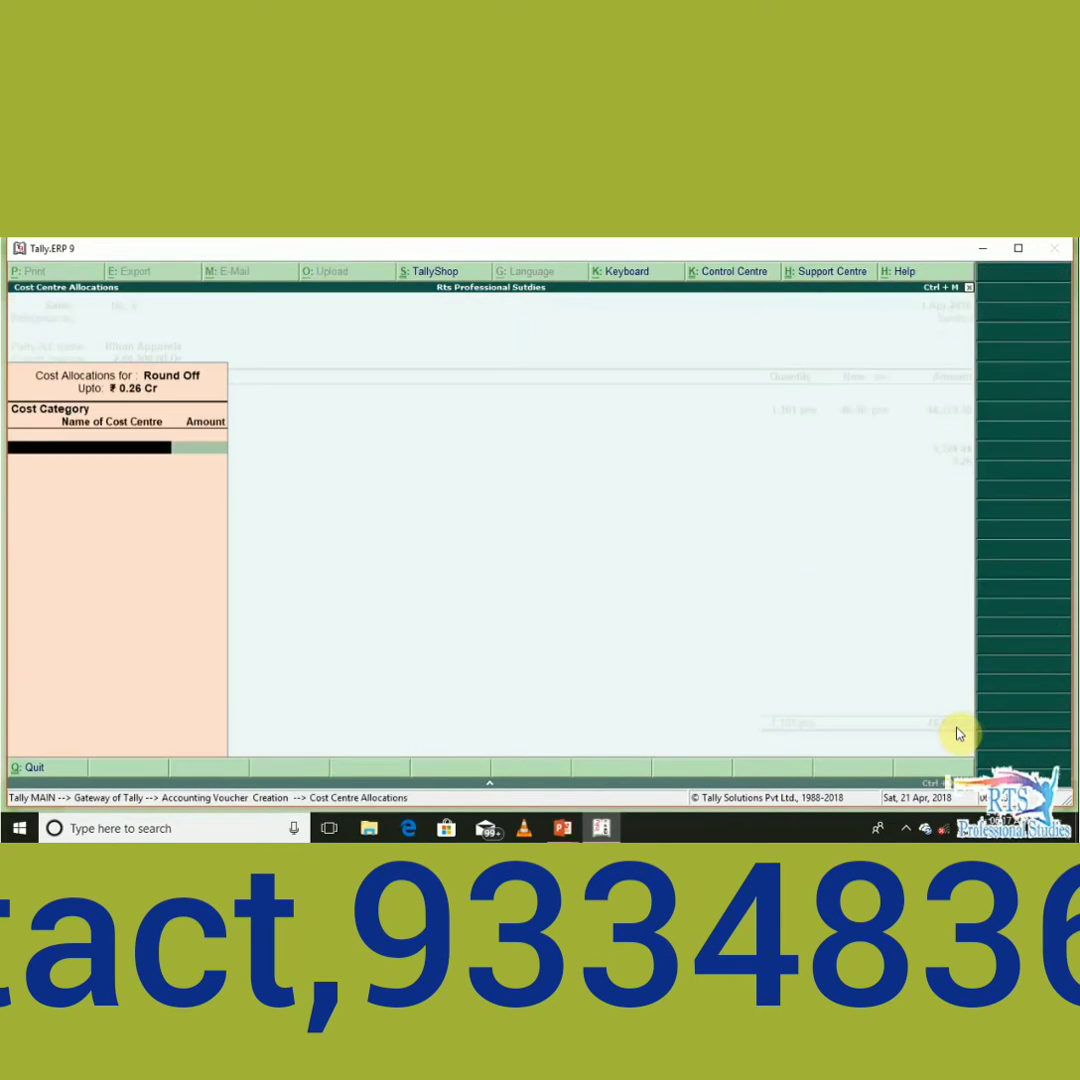
key("Escape")
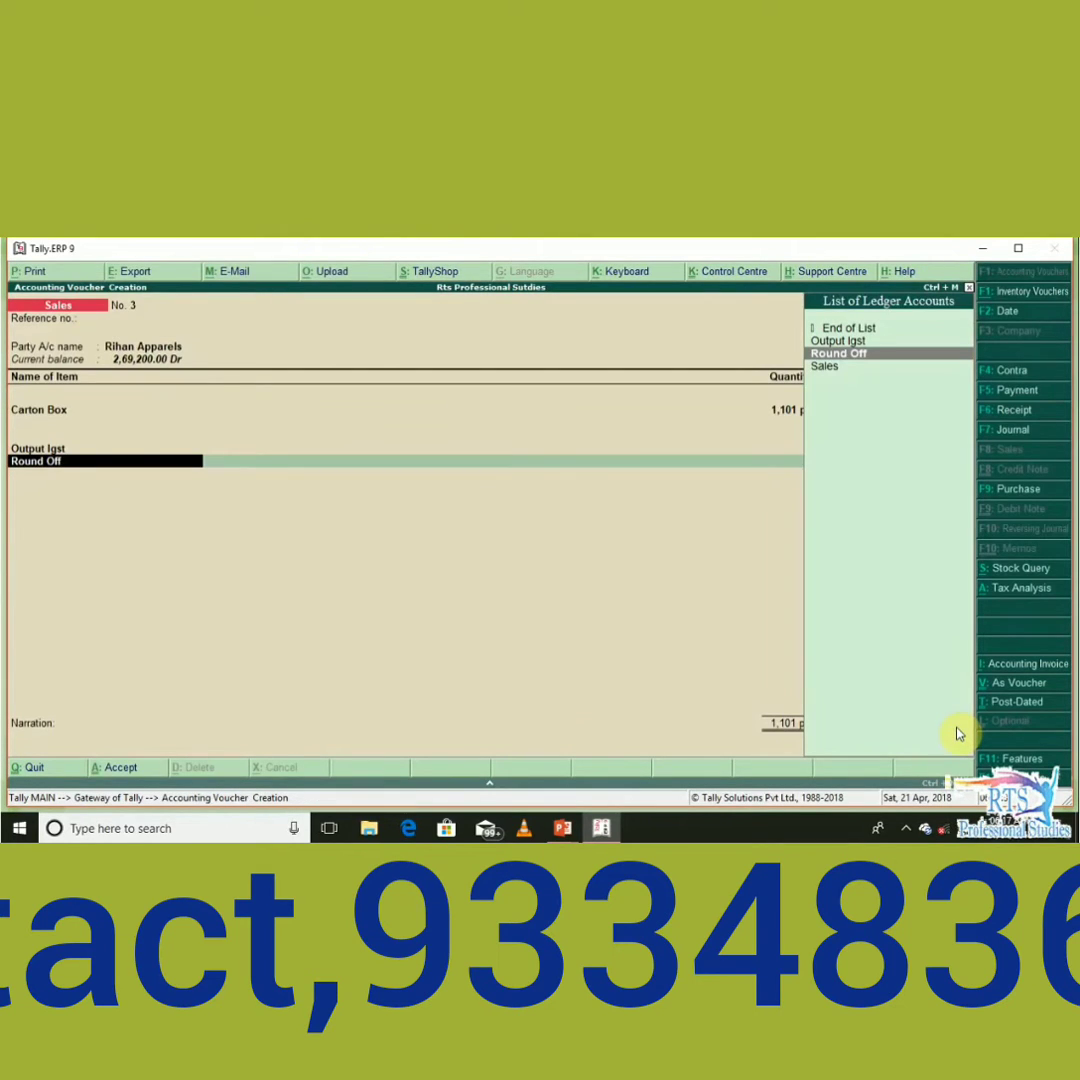
Set cost centres applicable to No in the Round Off ledger, save it and accept the Round Off line in the voucher.
key("ctrl+Return")
key("Return")
key("Return")
key("Return")
key("Return")
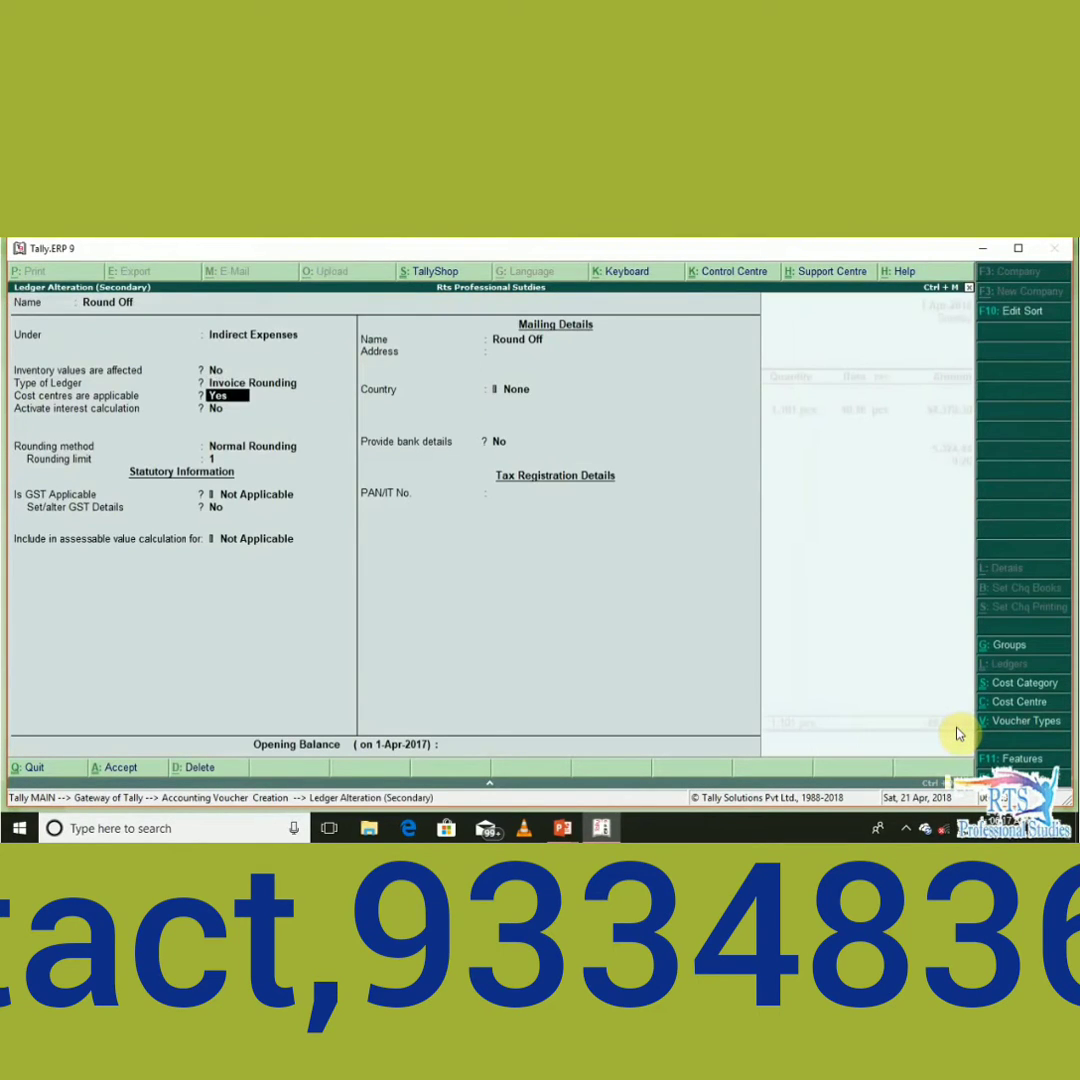
key("n")
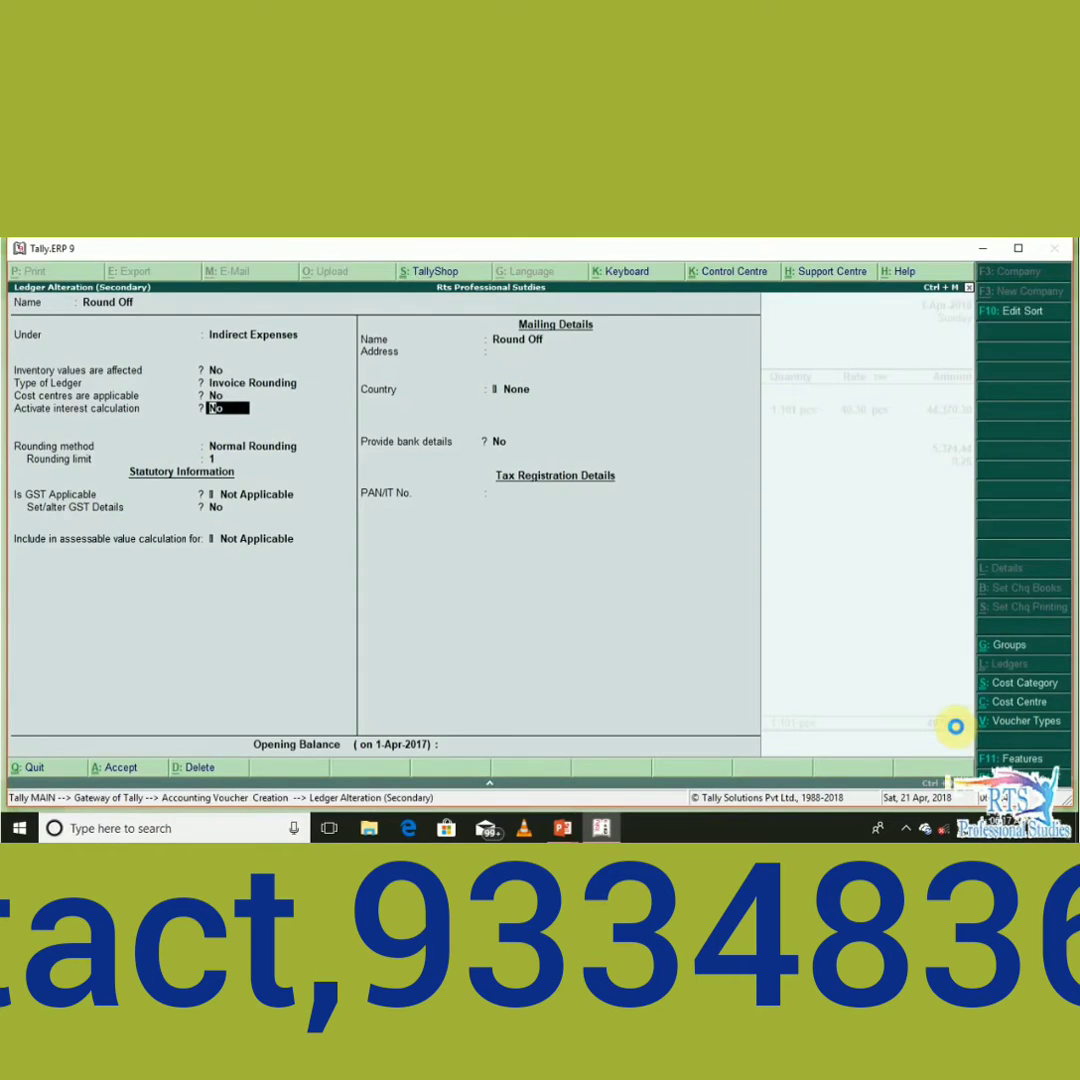
key("ctrl+a")
key("Return")
key("Return")
key("Return")
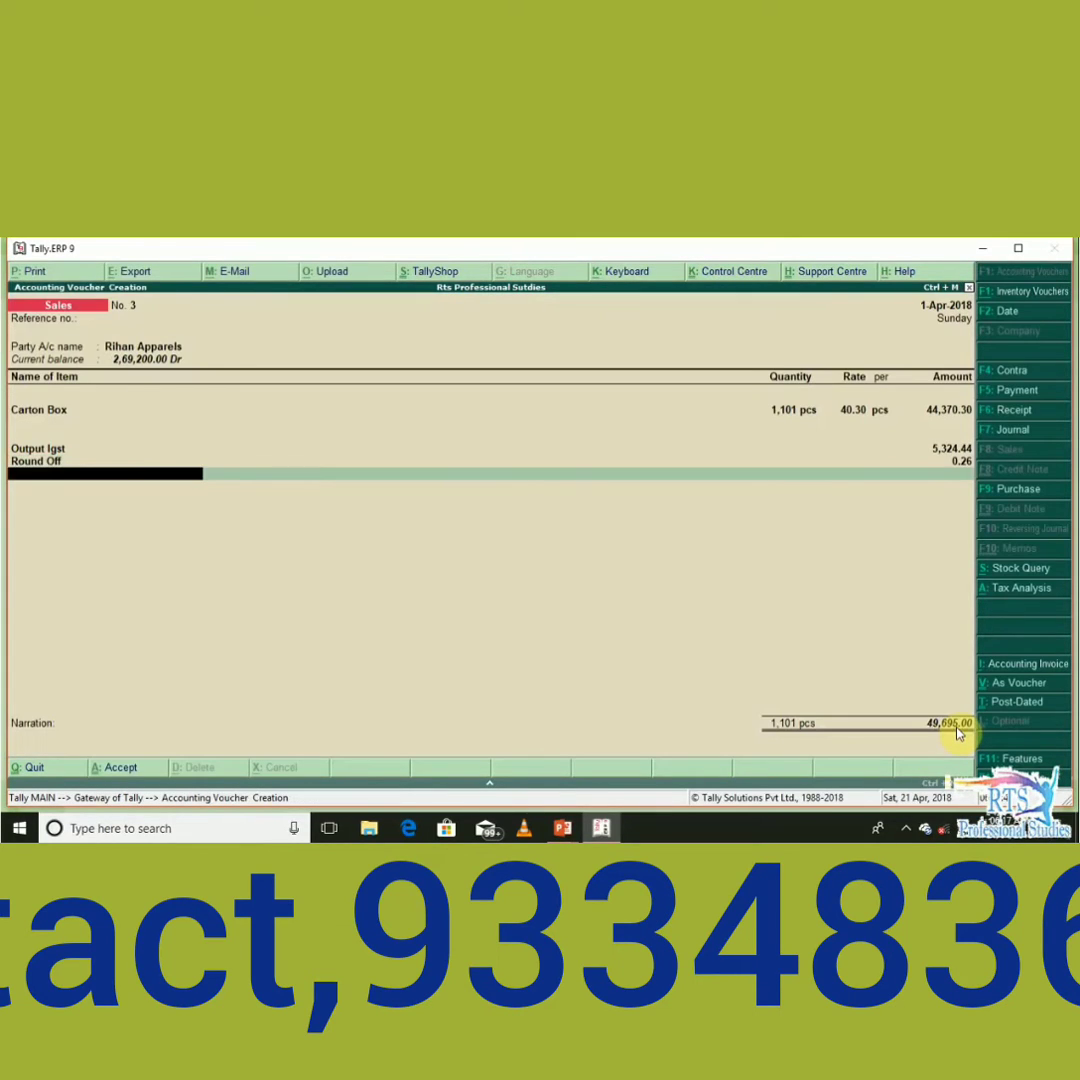
Accept the bill-wise details for Rihan Apparels as New Ref 3 and save the sales voucher.
key("Return")
key("Return")
key("Return")
key("Return")
key("Return")
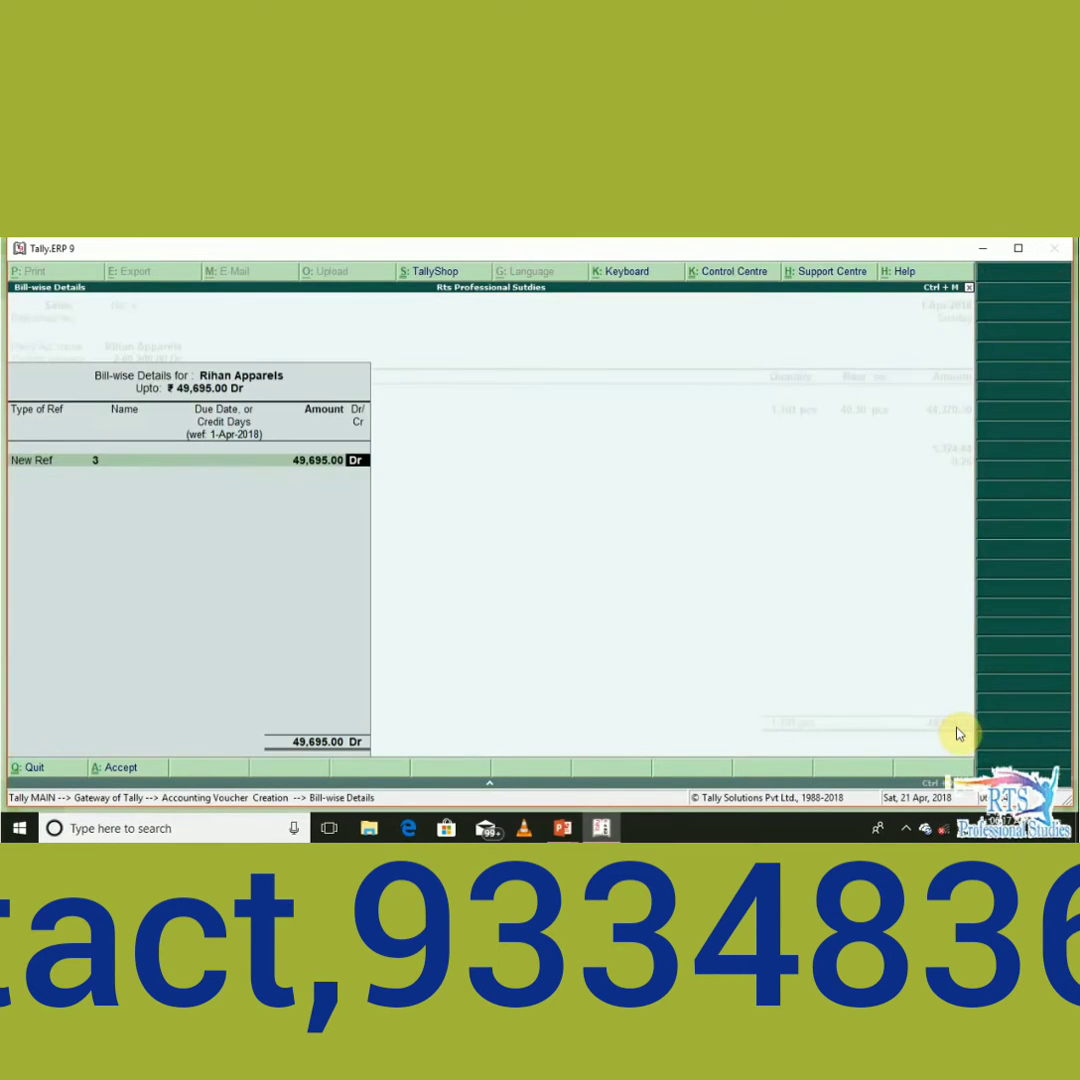
key("Return")
key("Return")
key("Return")
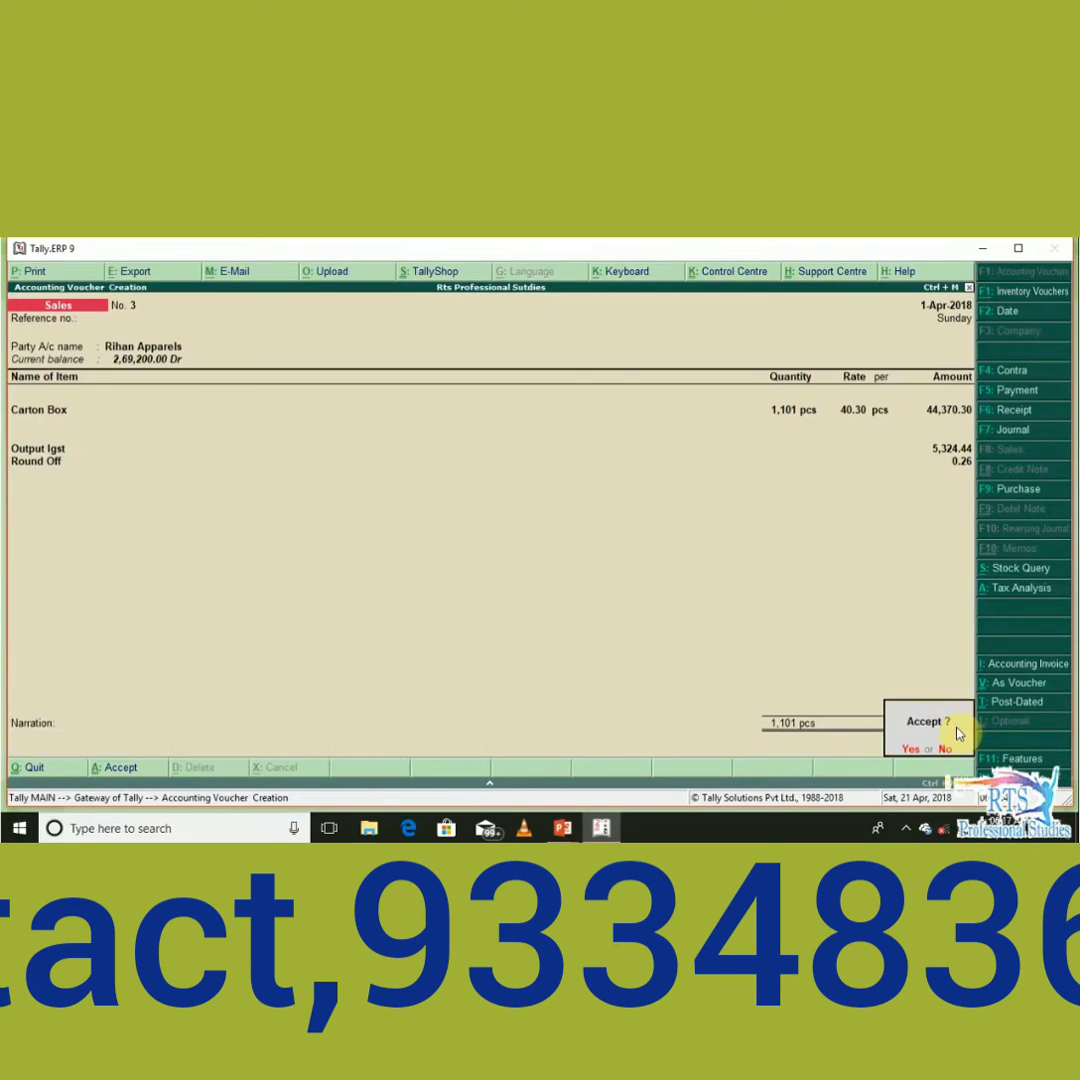
key("Return")
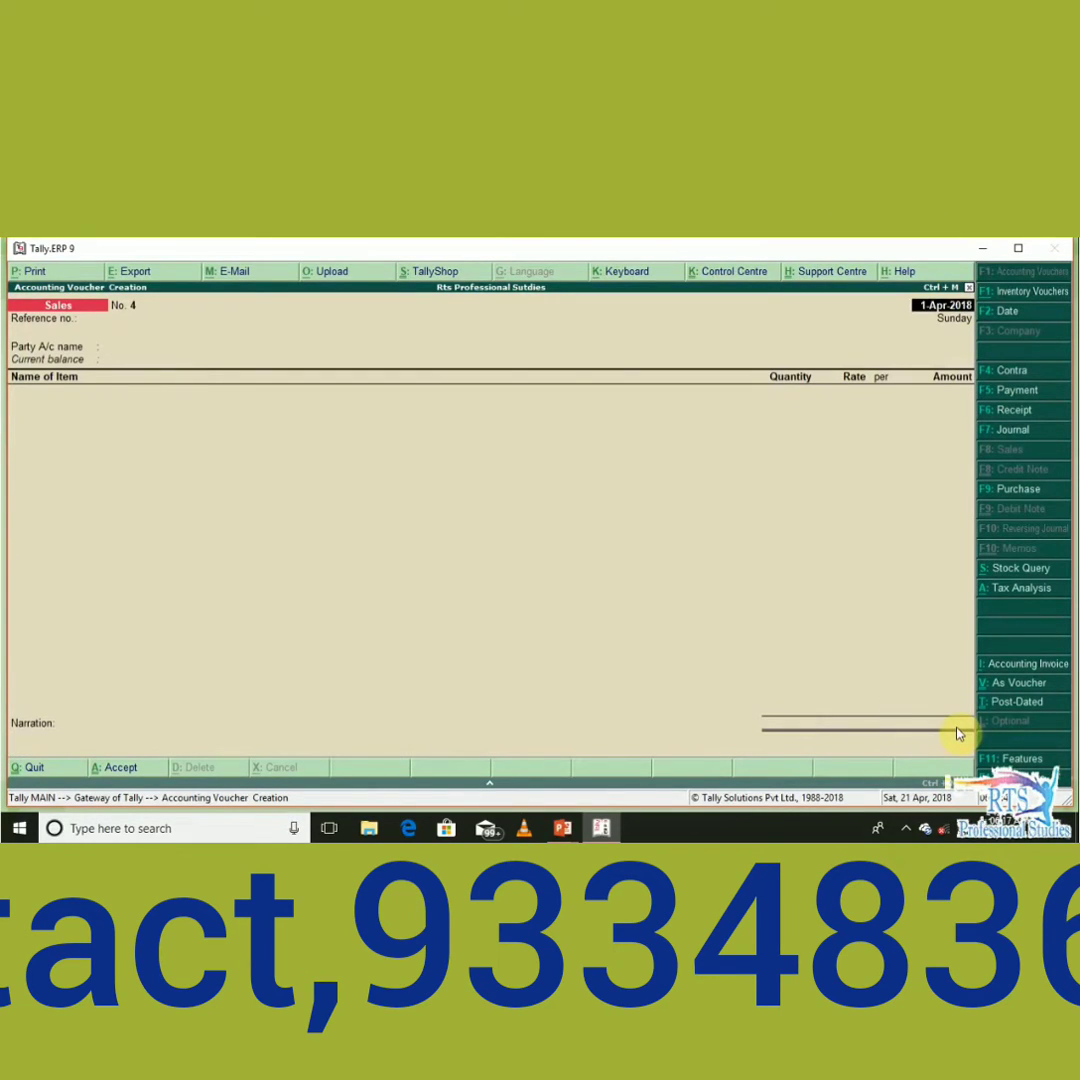
Leave the new sales voucher and open the company's Statutory & Taxation features.
key("Escape")
key("Escape")
key("Return")
key("Escape")
key("Escape")
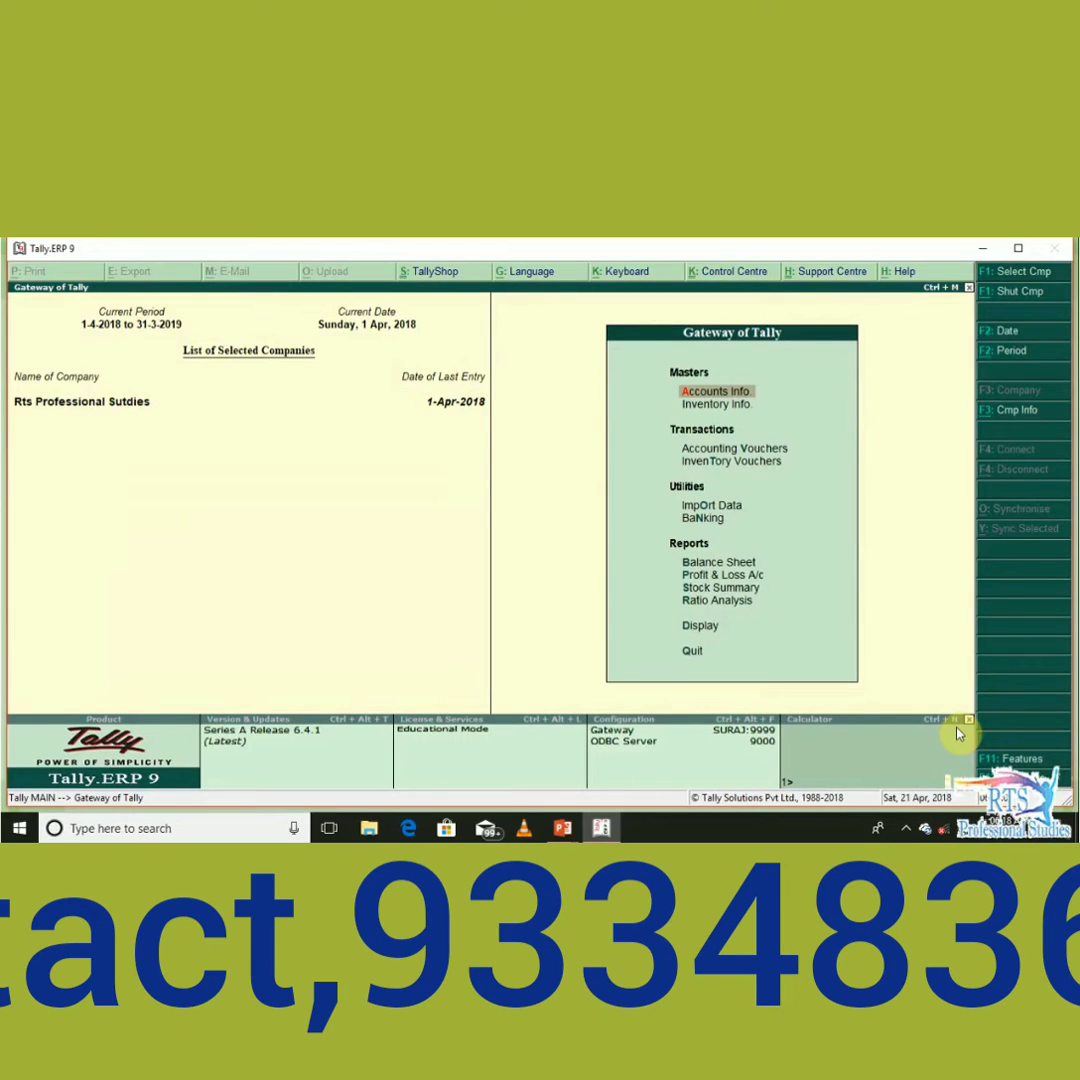
key("F11")
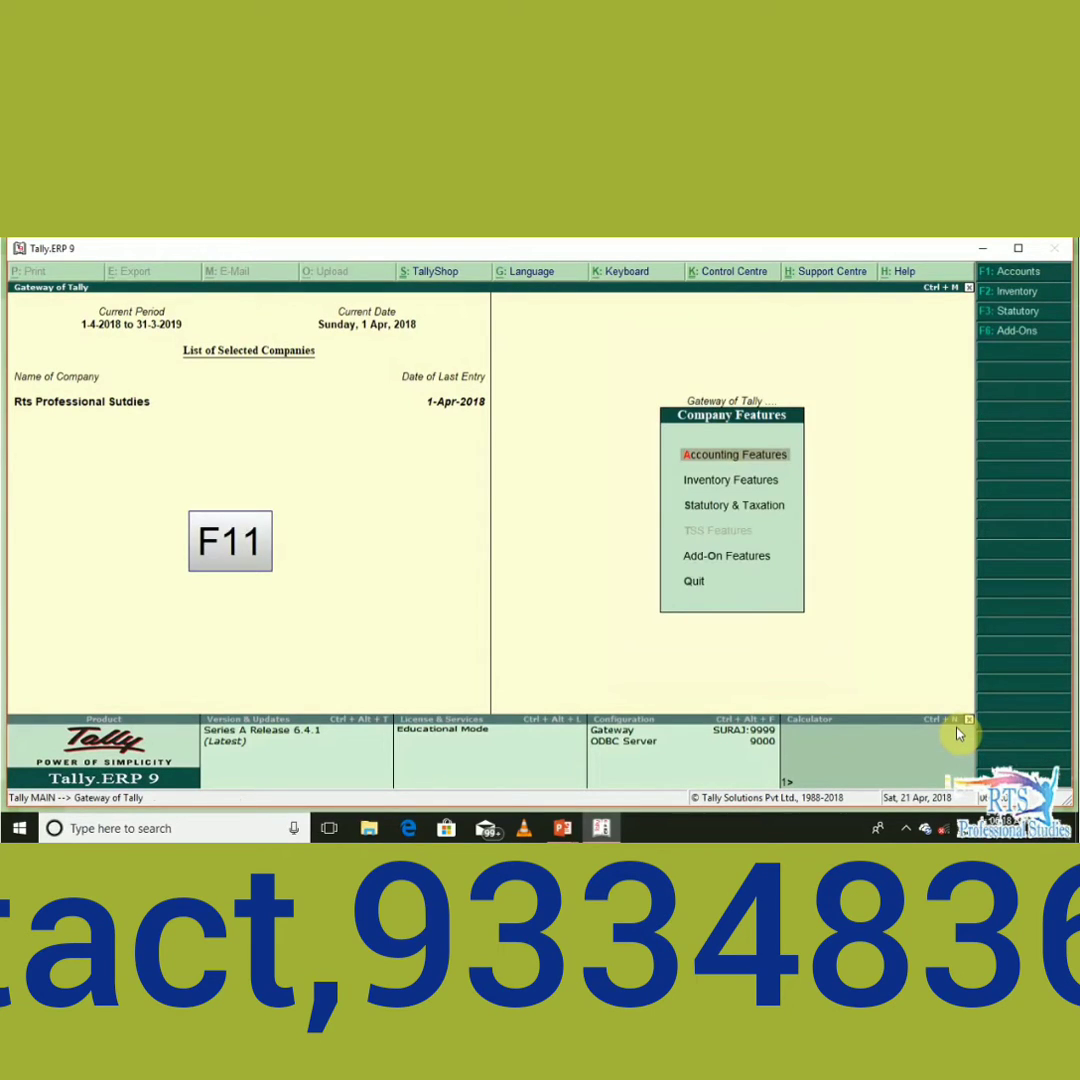
key("Down")
key("Down")
key("Return")
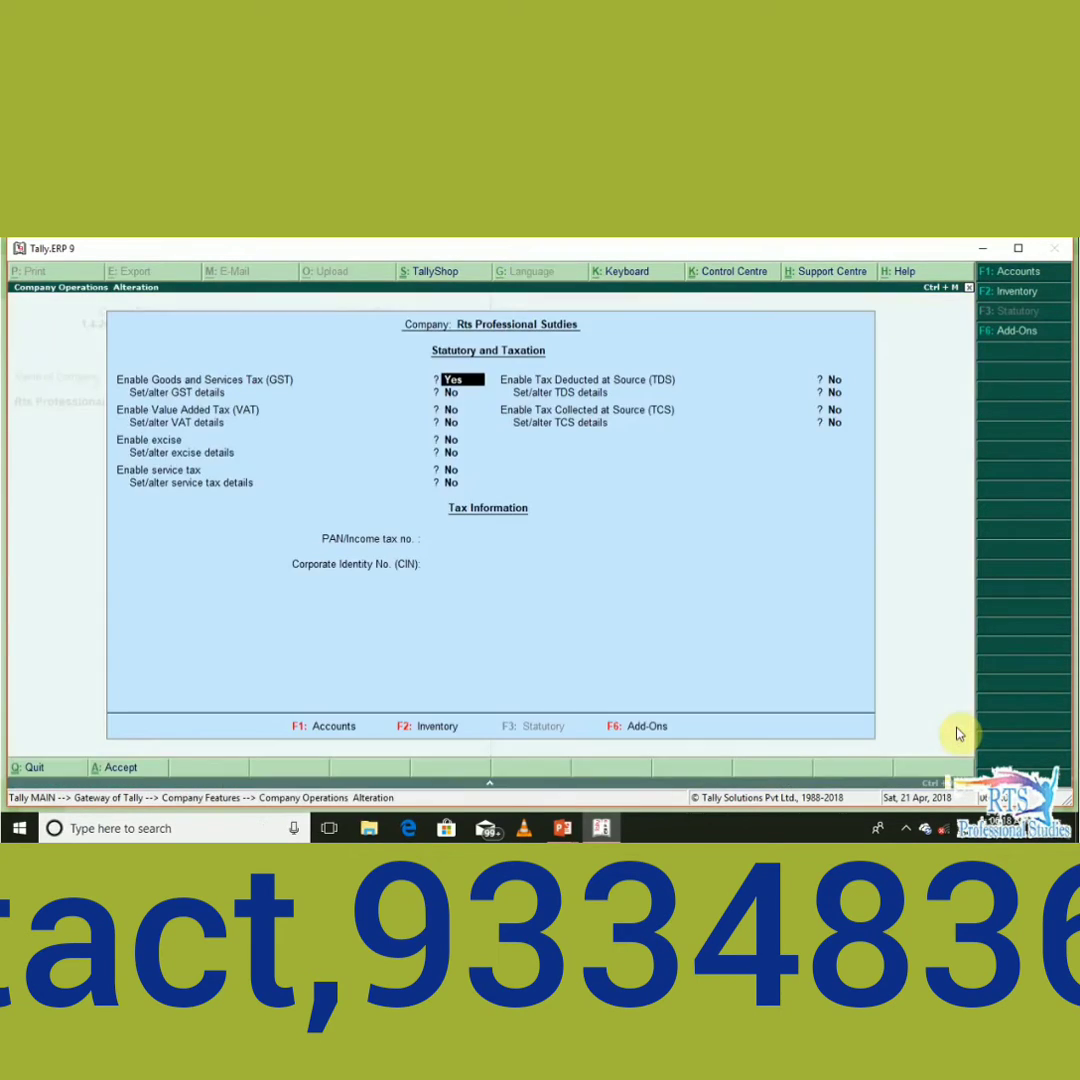
Open the company's GST details for alteration and keep the existing entries as far as the e-Way Bill threshold.
key("Return")
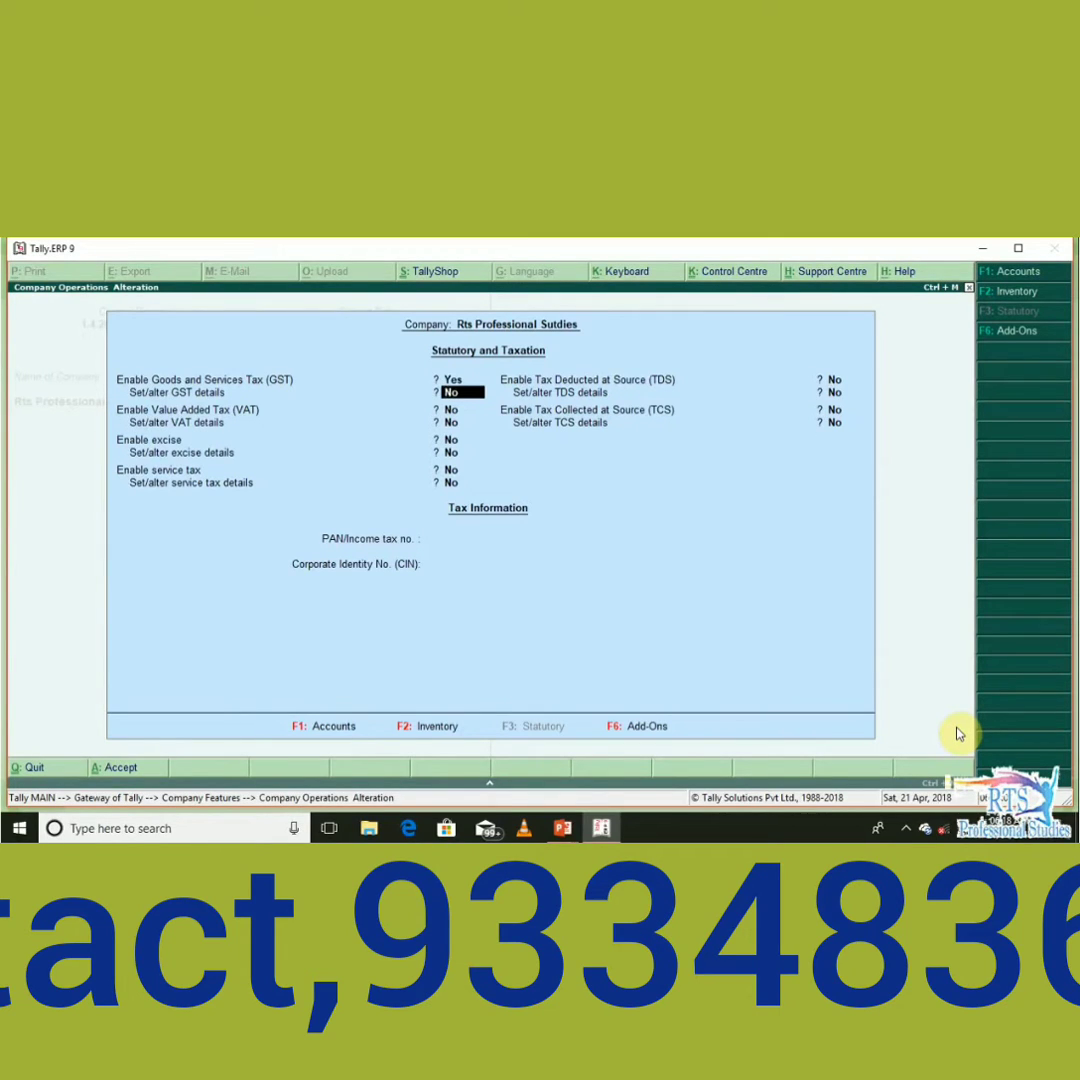
type("y")
key("Return")
key("Return")
key("Return")
key("Return")
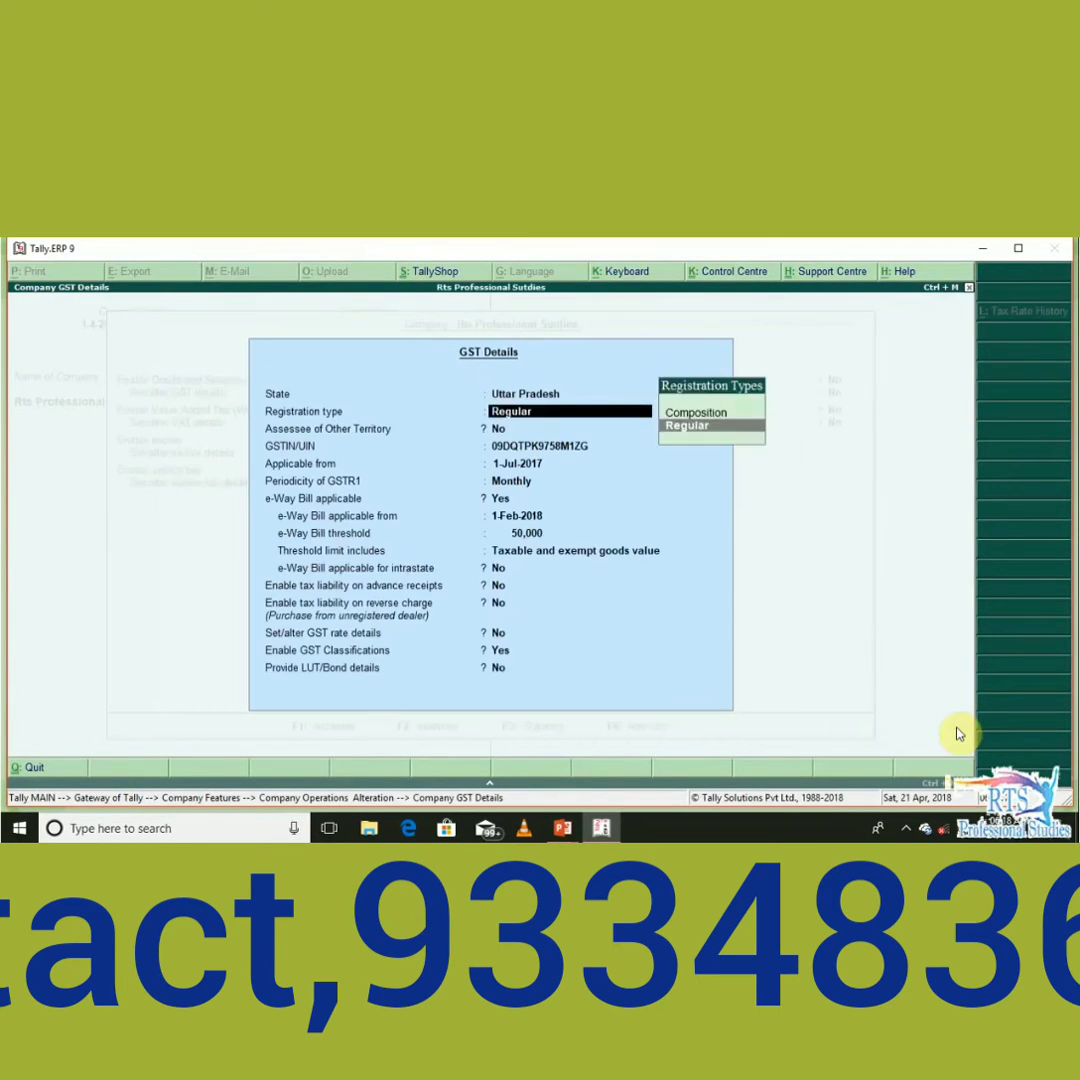
key("Return")
key("Return")
key("Return")
key("Return")
key("Return")
key("Return")
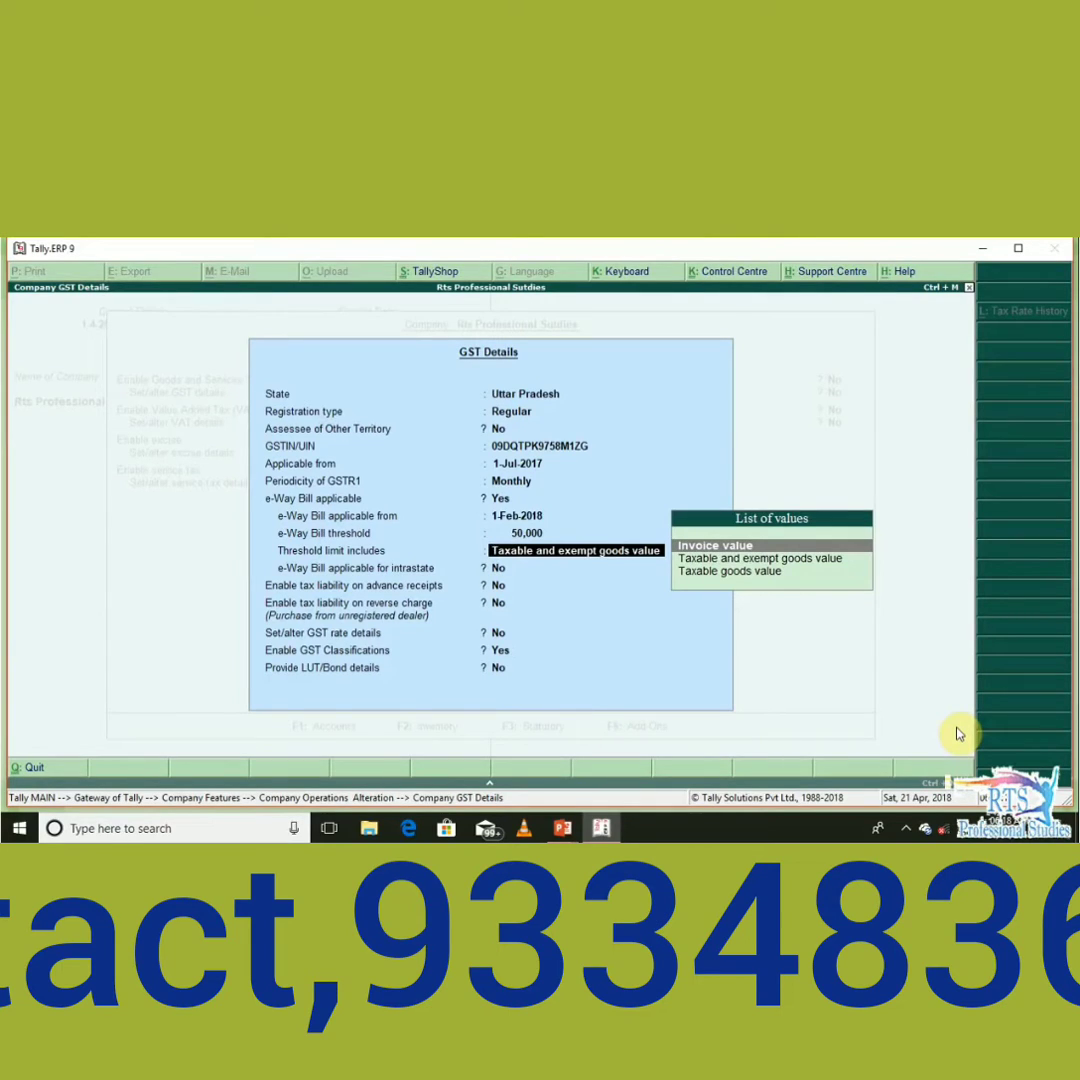
Set the e-Way Bill threshold limit to include Invoice value and save the GST details and statutory settings.
key("BackSpace")
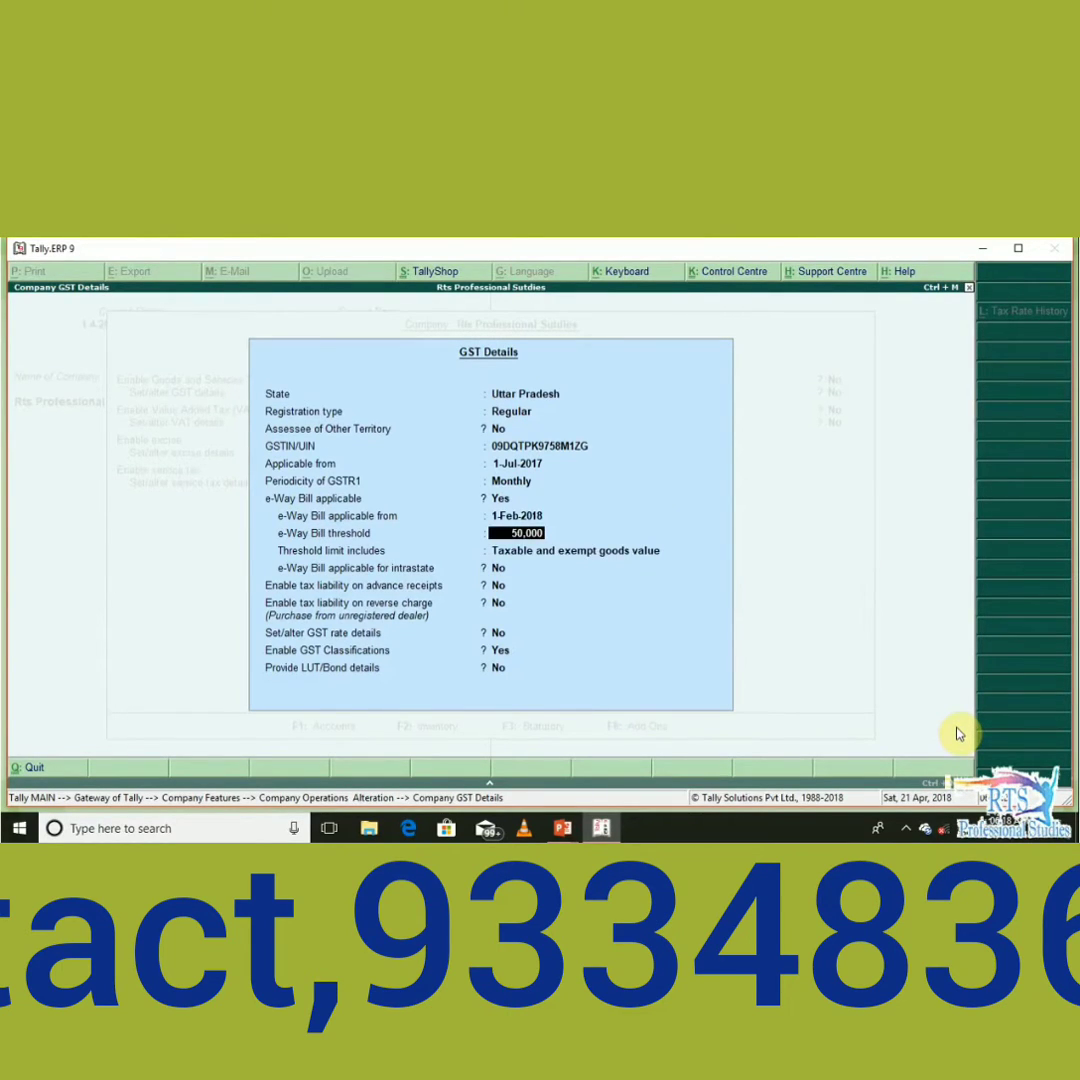
key("Return")
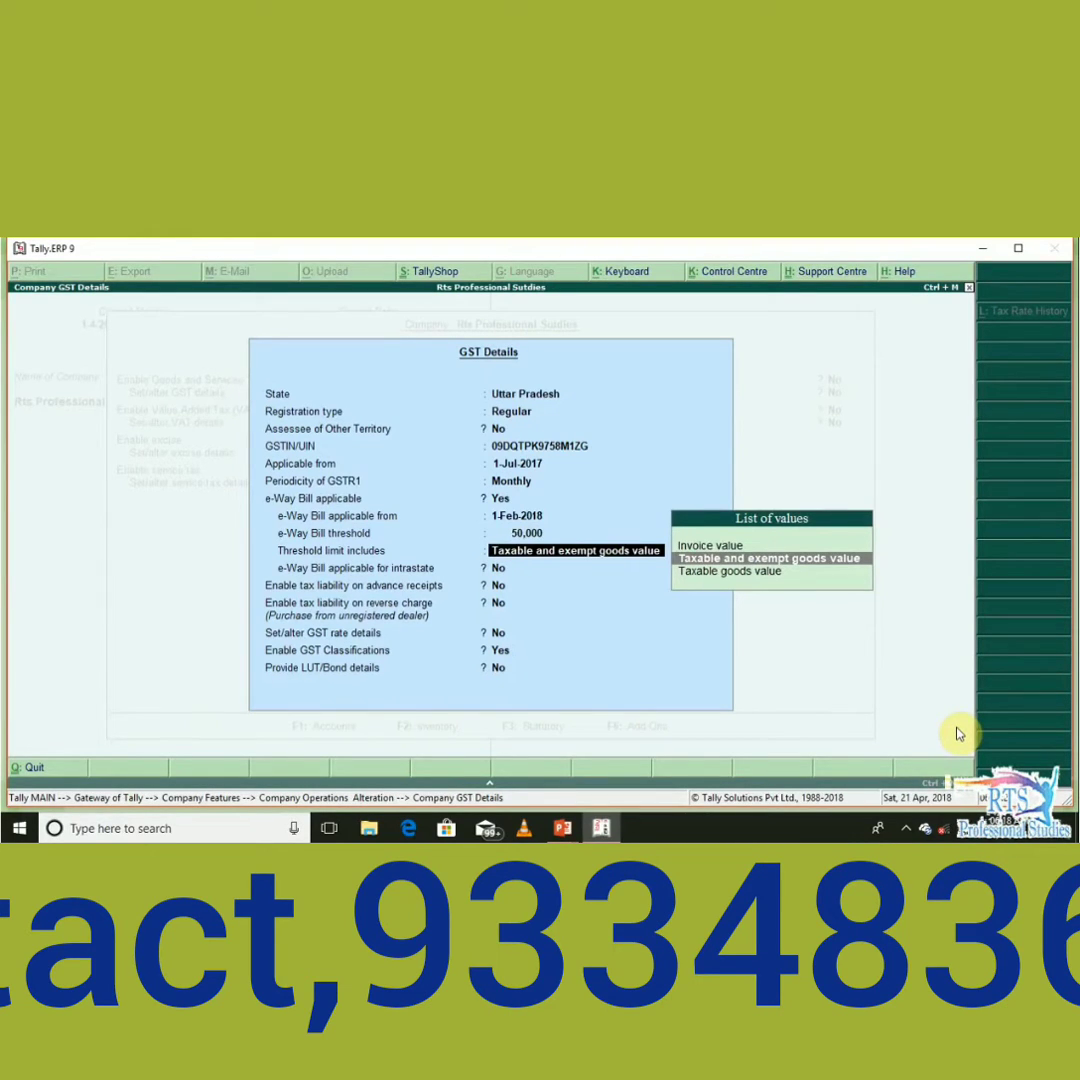
key("Down")
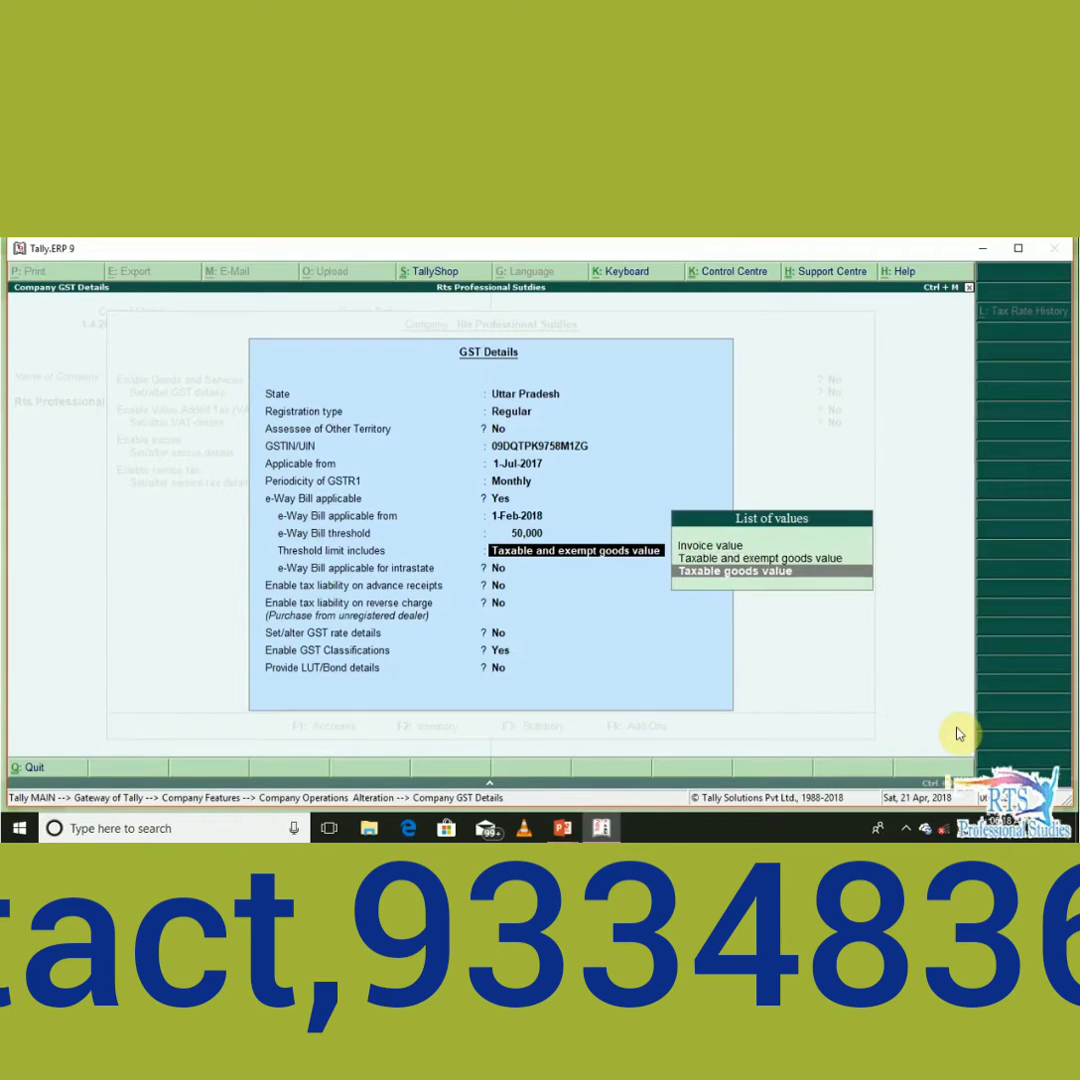
key("Down")
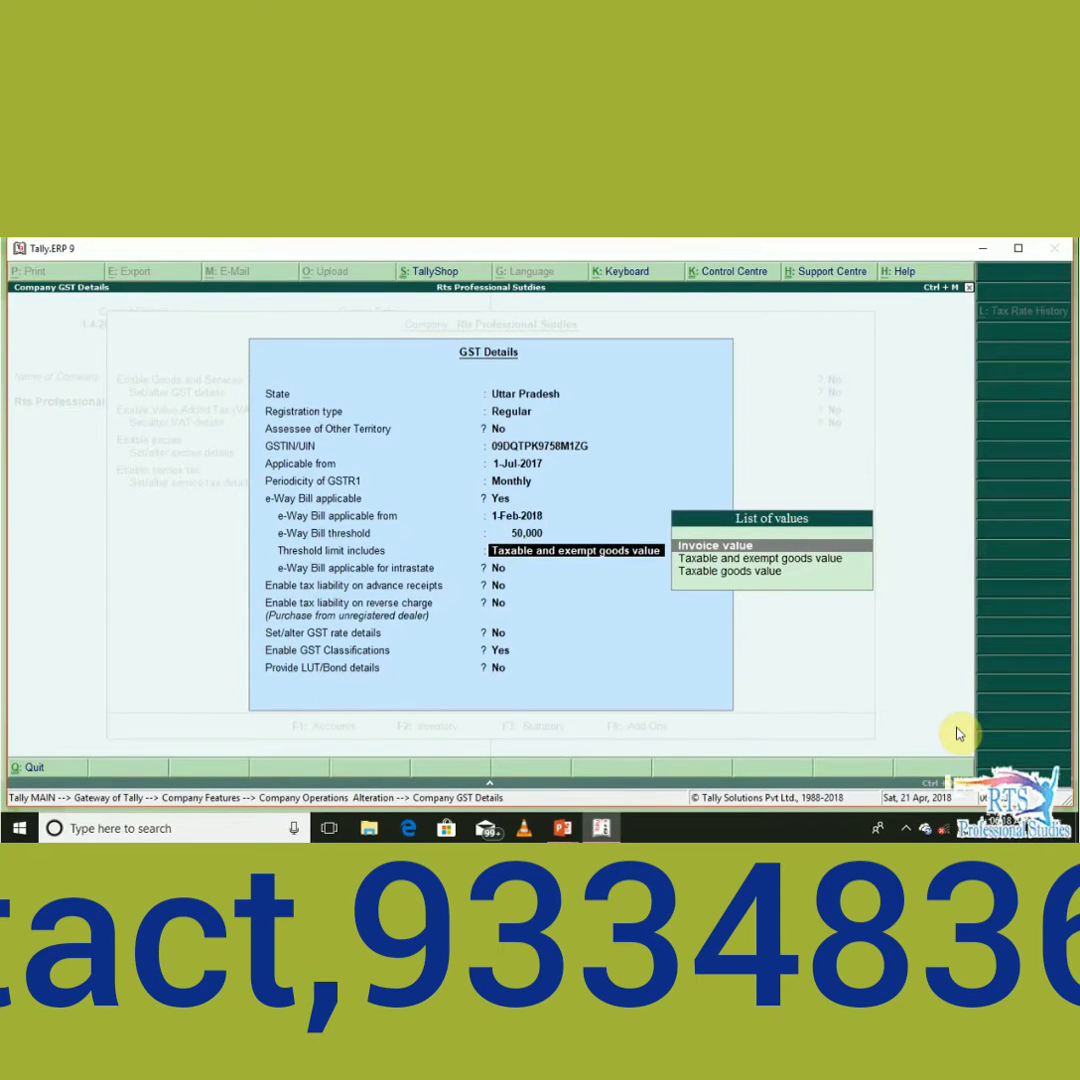
key("Return")
key("Return")
key("Return")
key("Return")
key("Return")
key("Return")
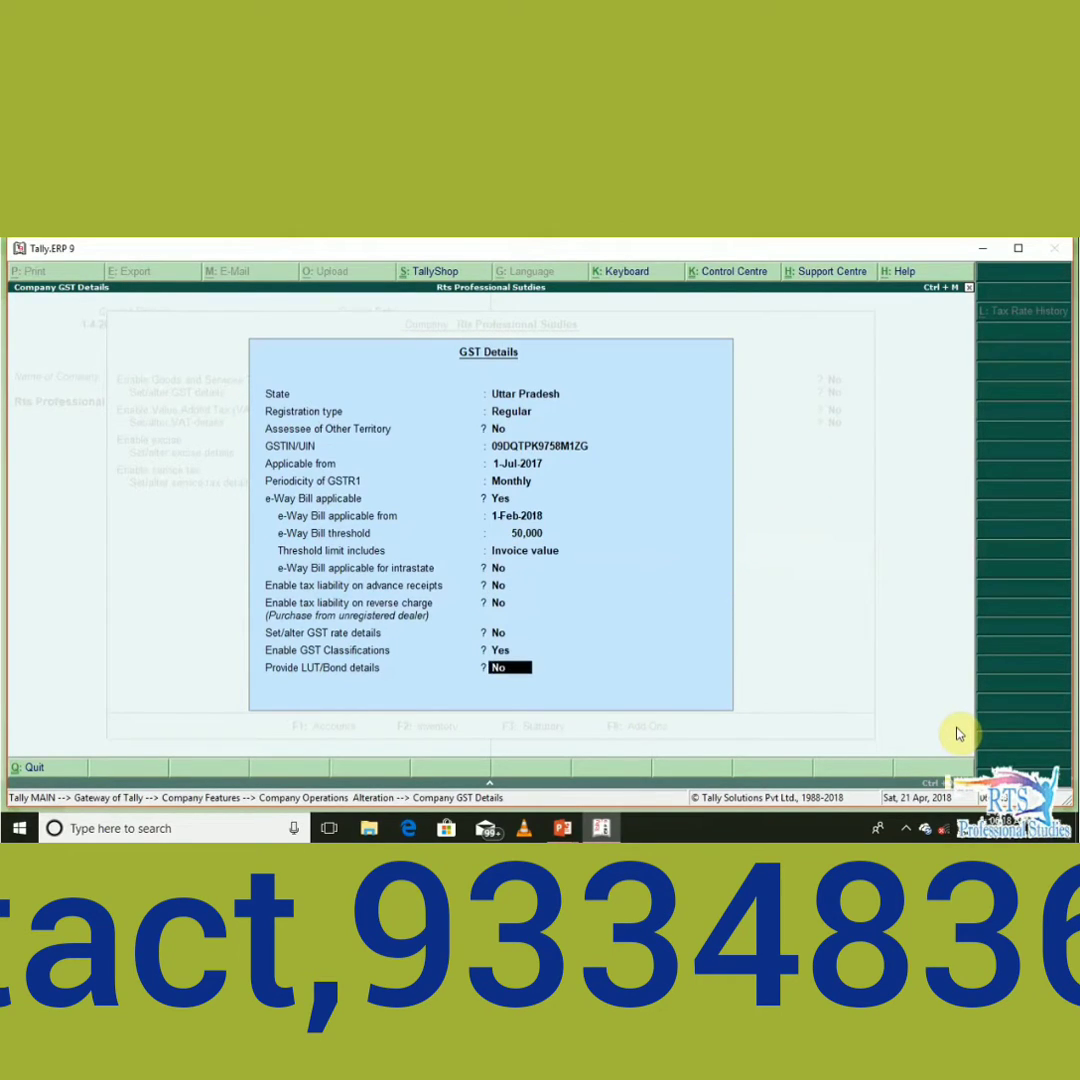
key("Return")
key("Return")
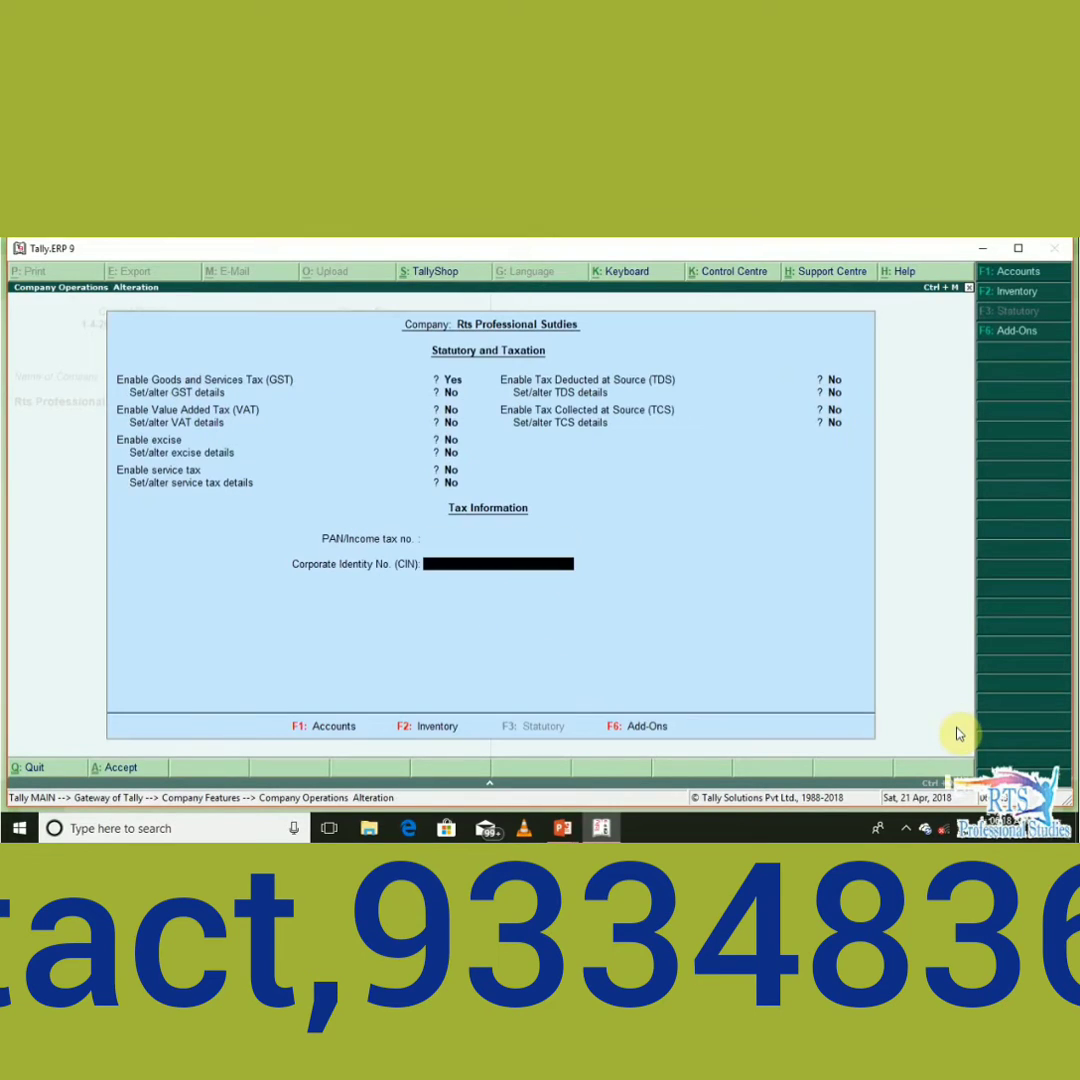
key("Return")
key("Return")
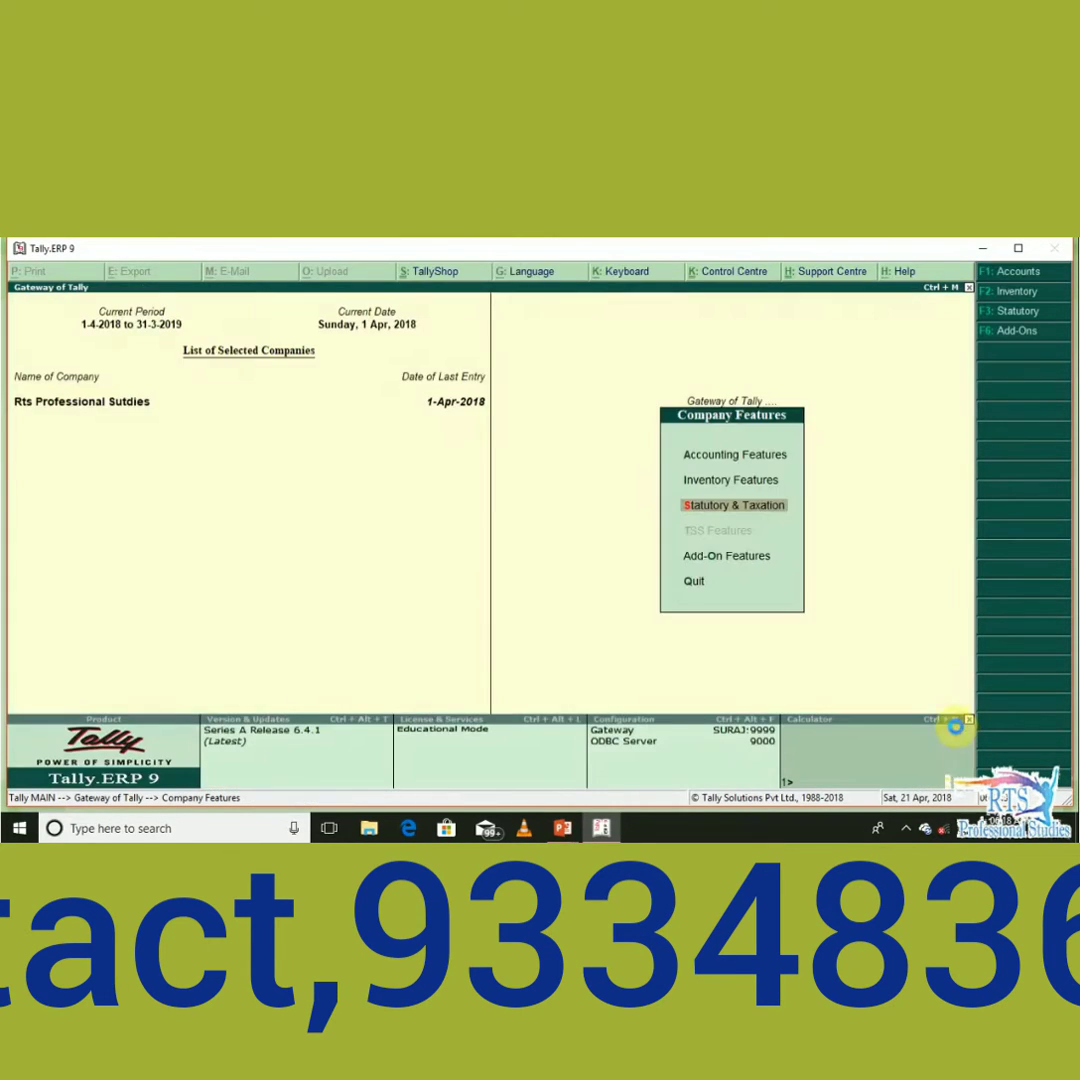
Return to the Gateway of Tally and start a new sales voucher for Rihan Apparels, accepting the party details as filled.
key("Return")
key("Escape")
key("Escape")
key("Escape")
key("Escape")
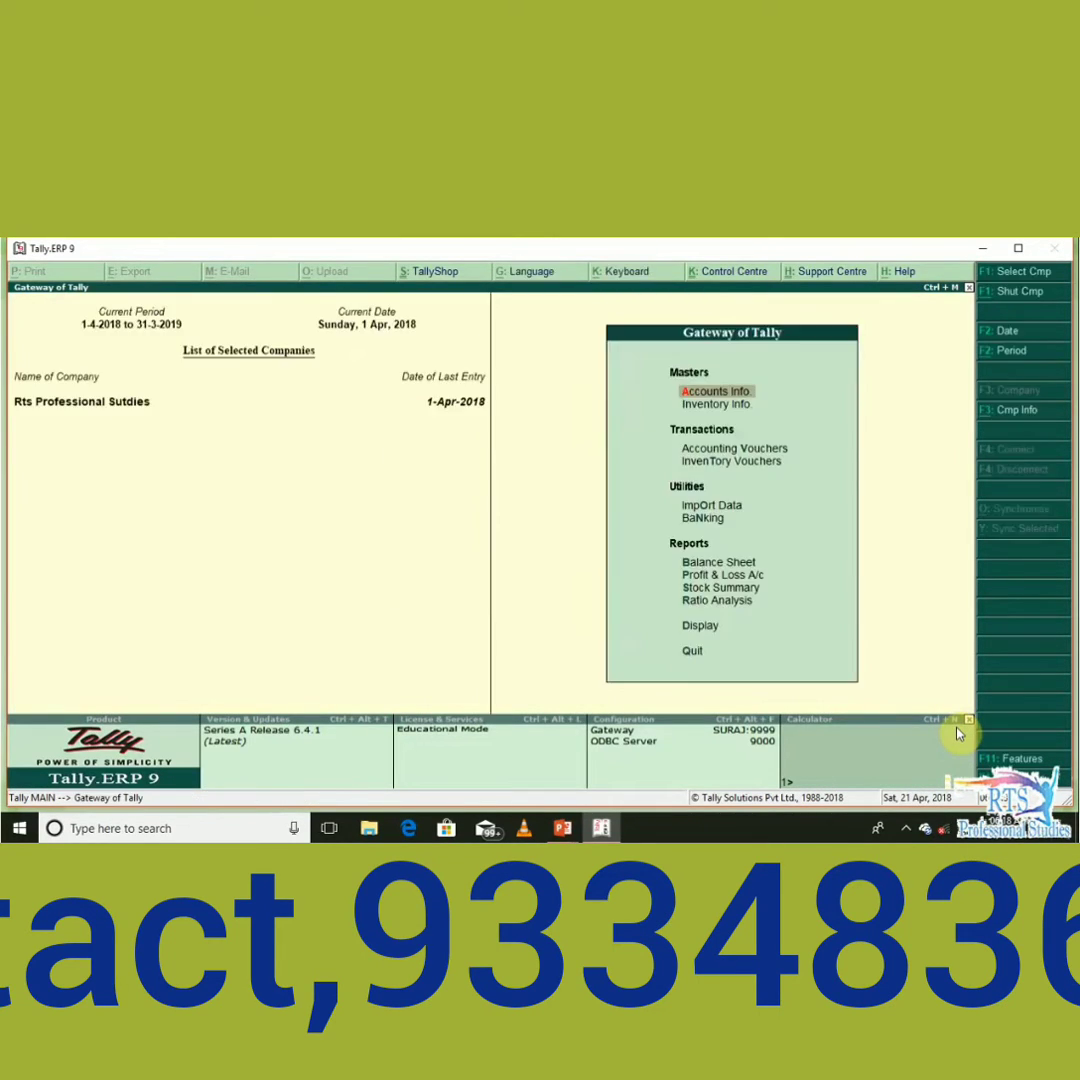
key("v")
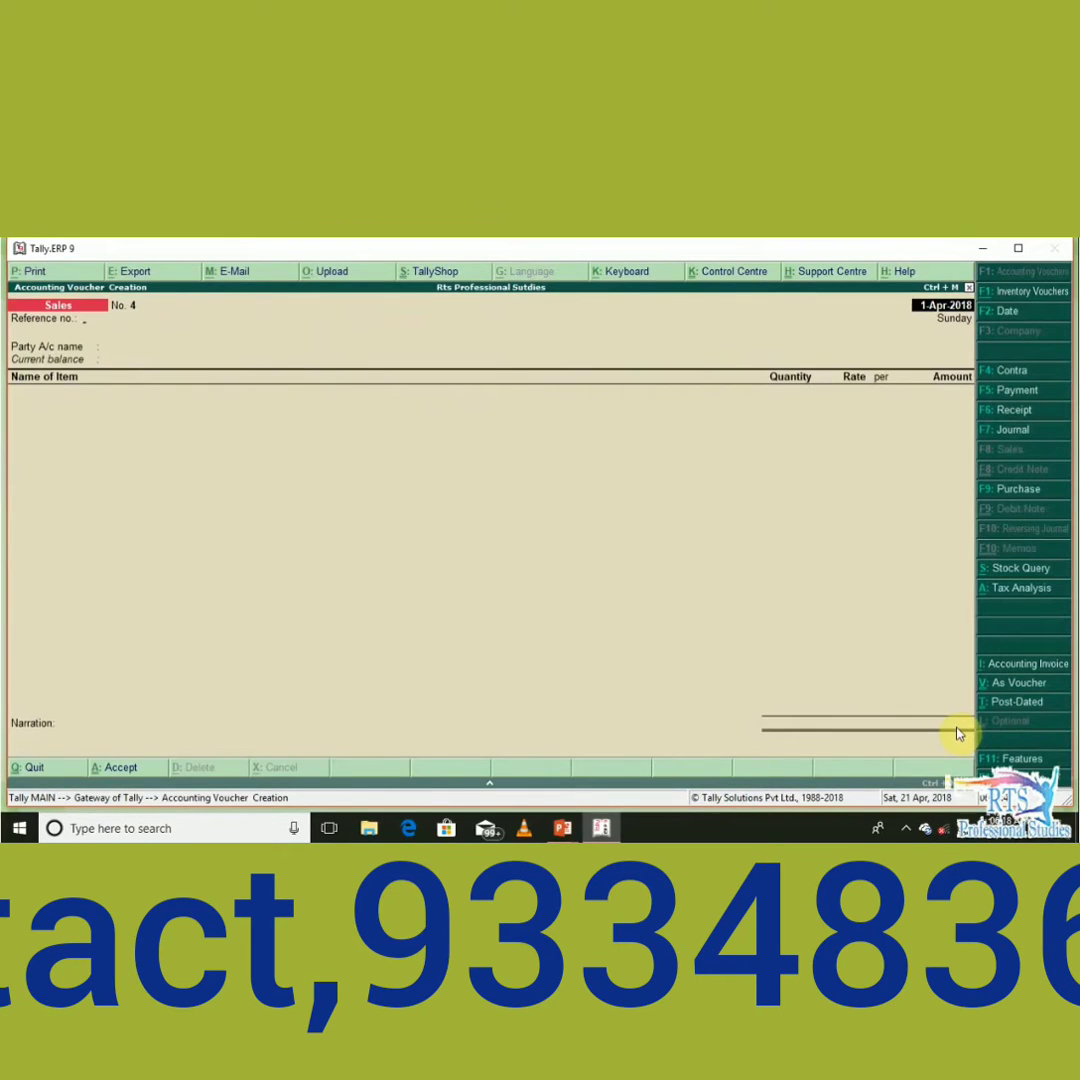
key("Return")
key("Down")
key("Down")
key("Return")
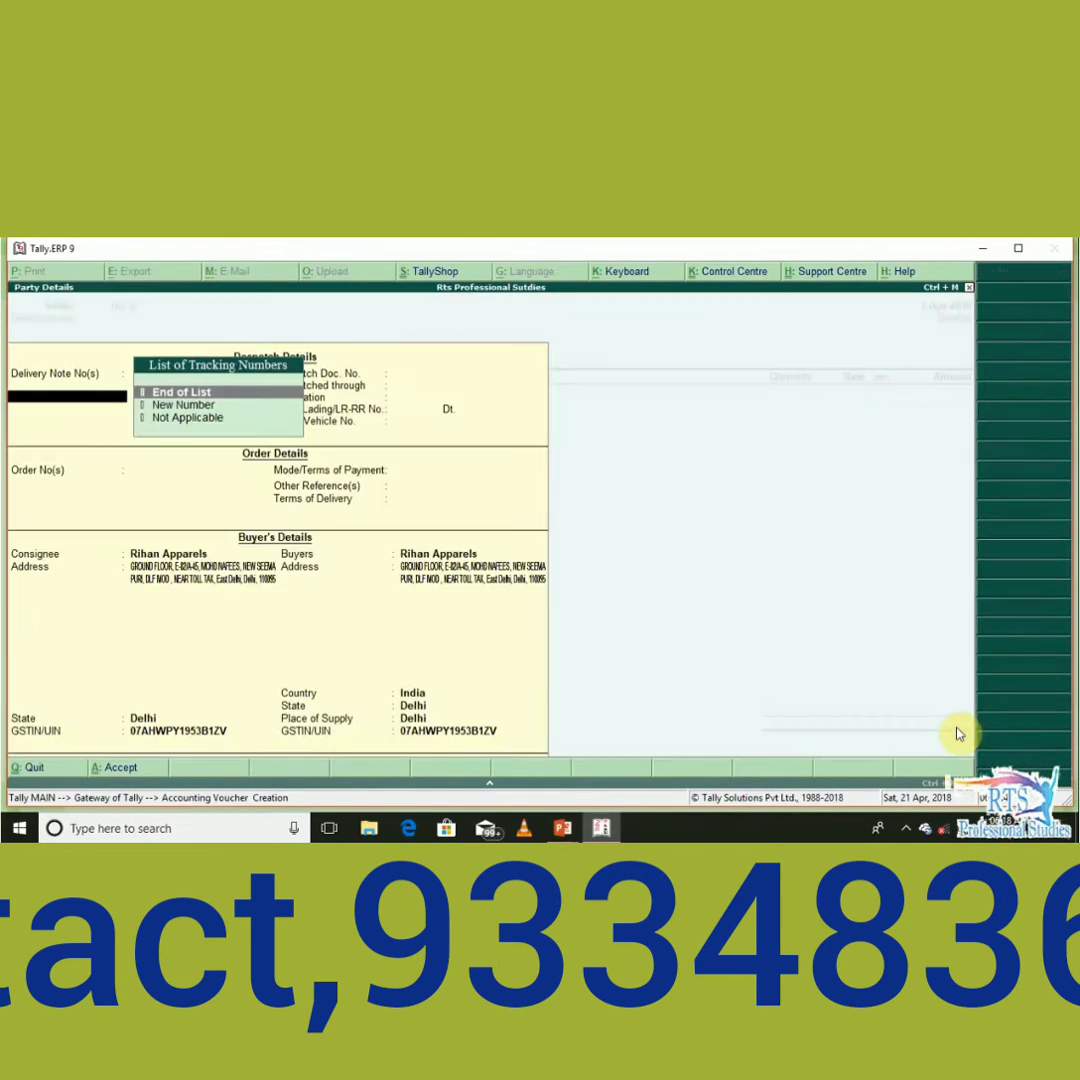
key("ctrl+a")
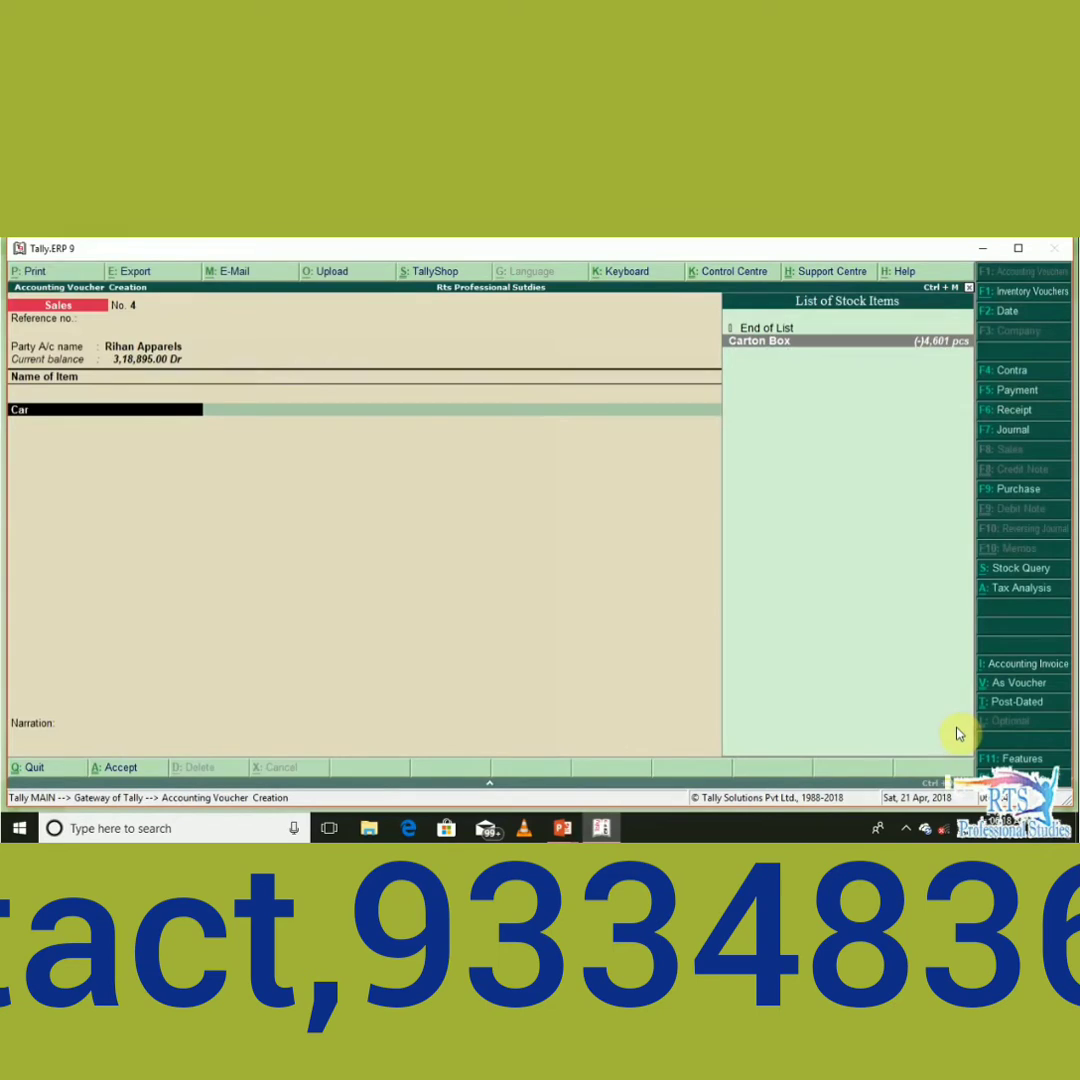
Add the Carton Box item with tracking Not Applicable, allocating 1000 pcs from Main Location at a rate of 40.
key("Return")
key("Return")
key("Down")
key("Return")
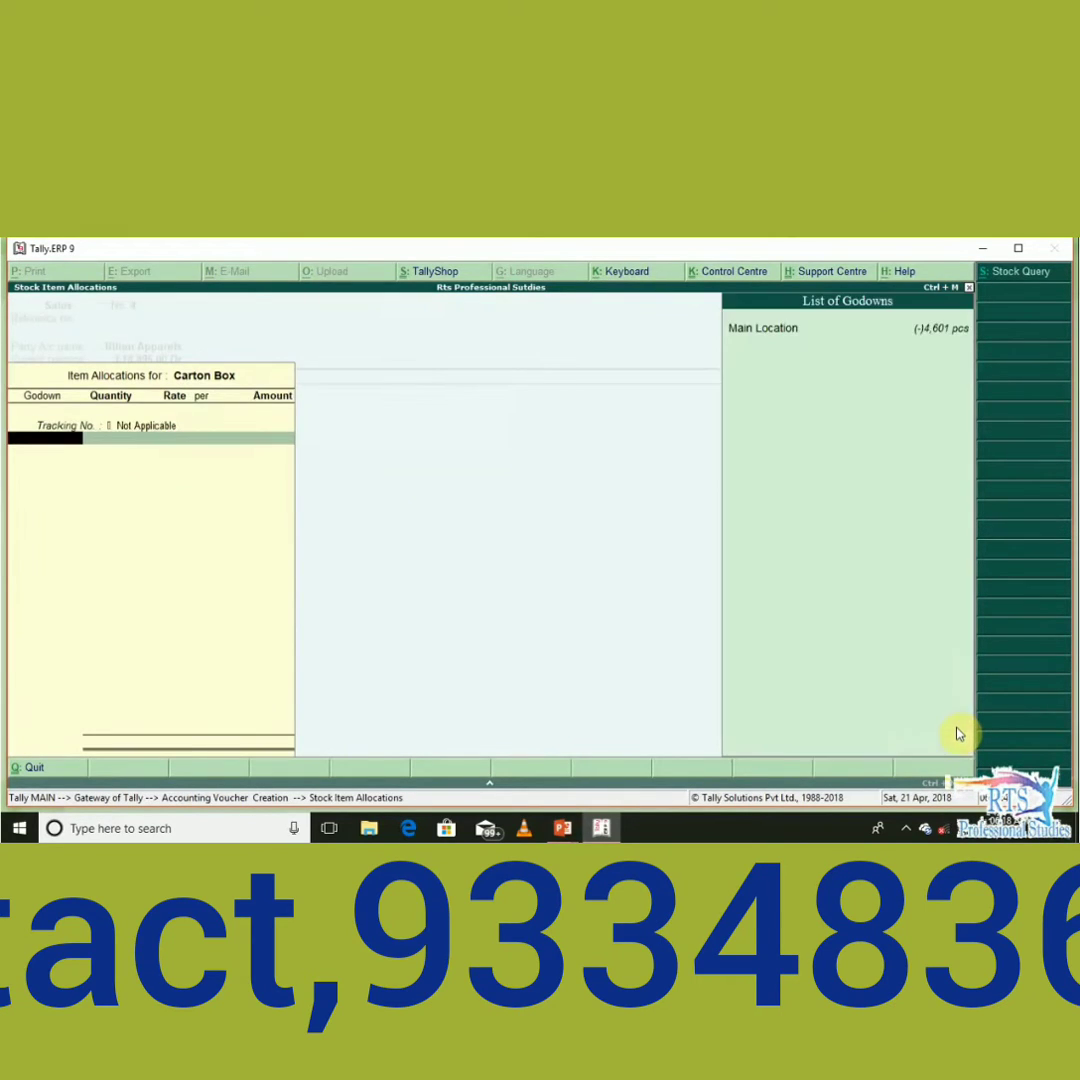
key("Return")
type("1000")
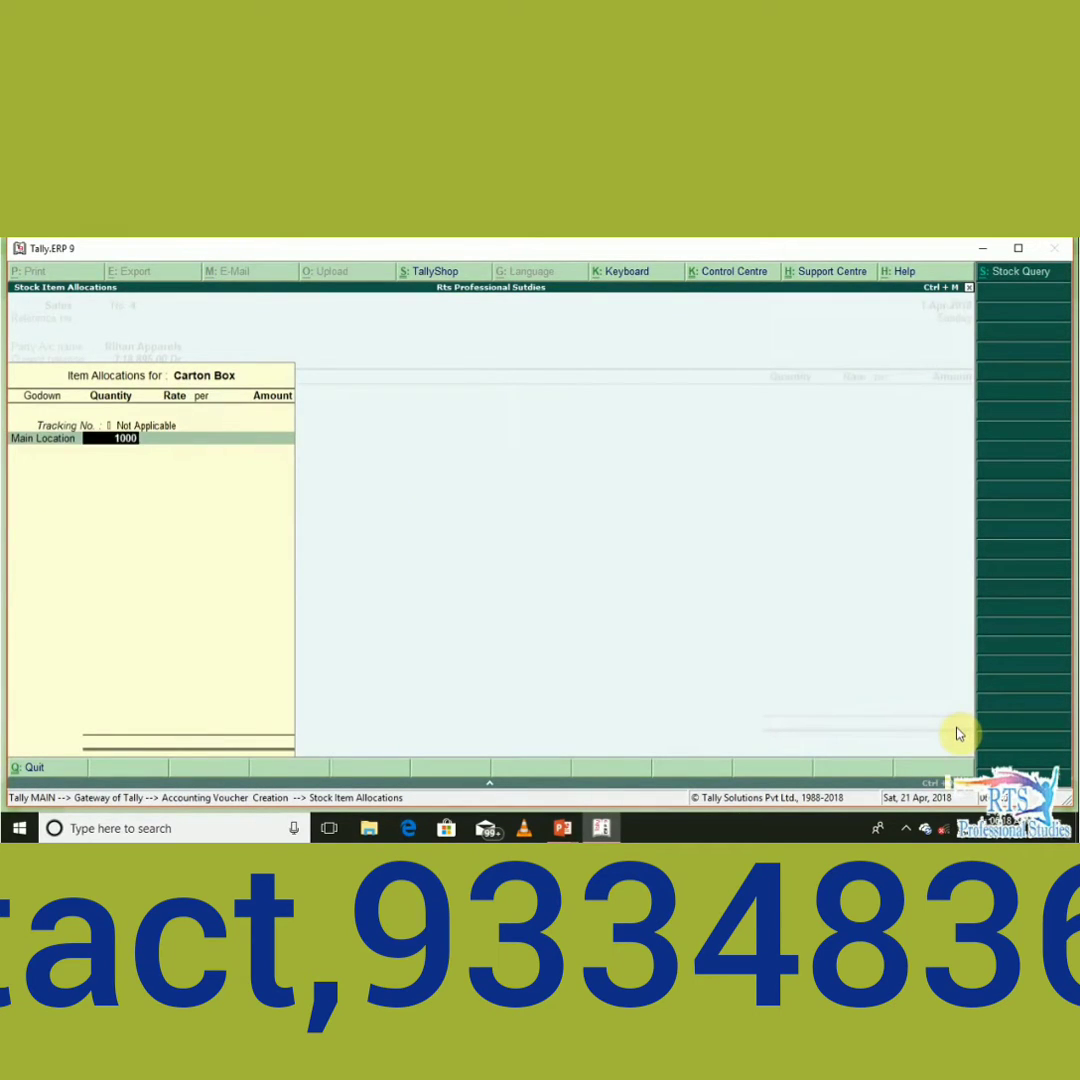
key("Return")
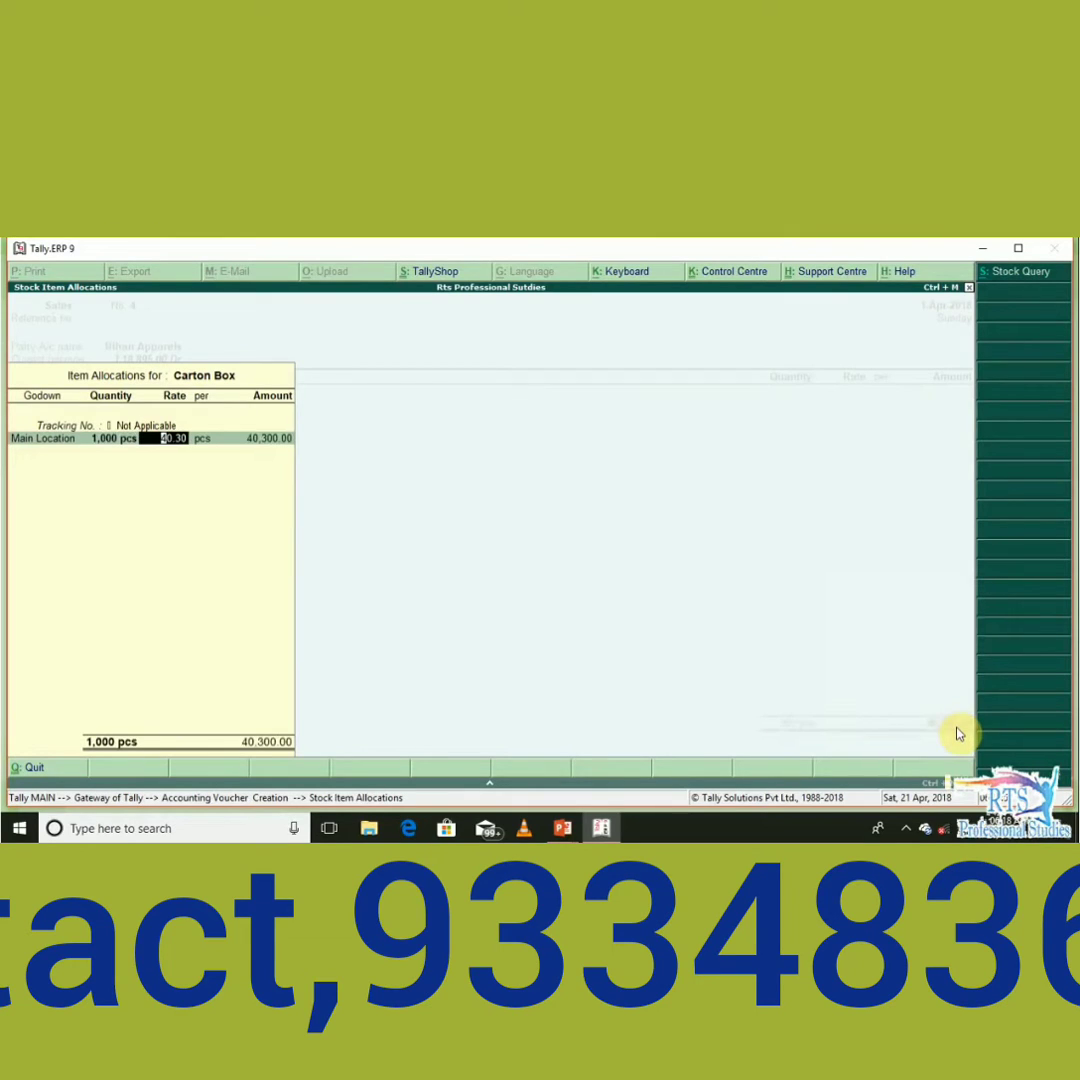
type("40")
key("Return")
key("Return")
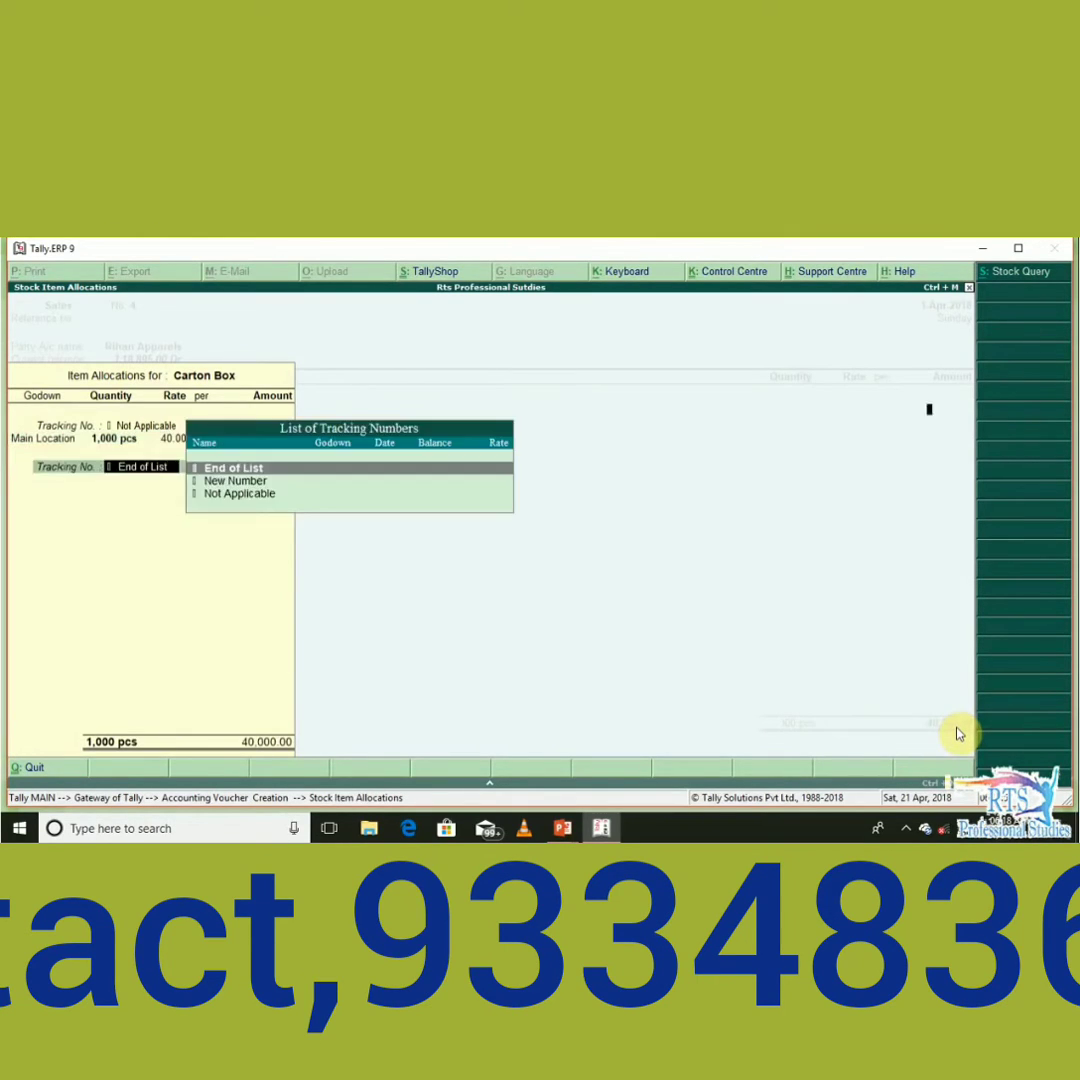
key("Return")
Allocate the Carton Box amount to the Sales ledger and classify it as Interstate Sales Taxable.
key("Return")
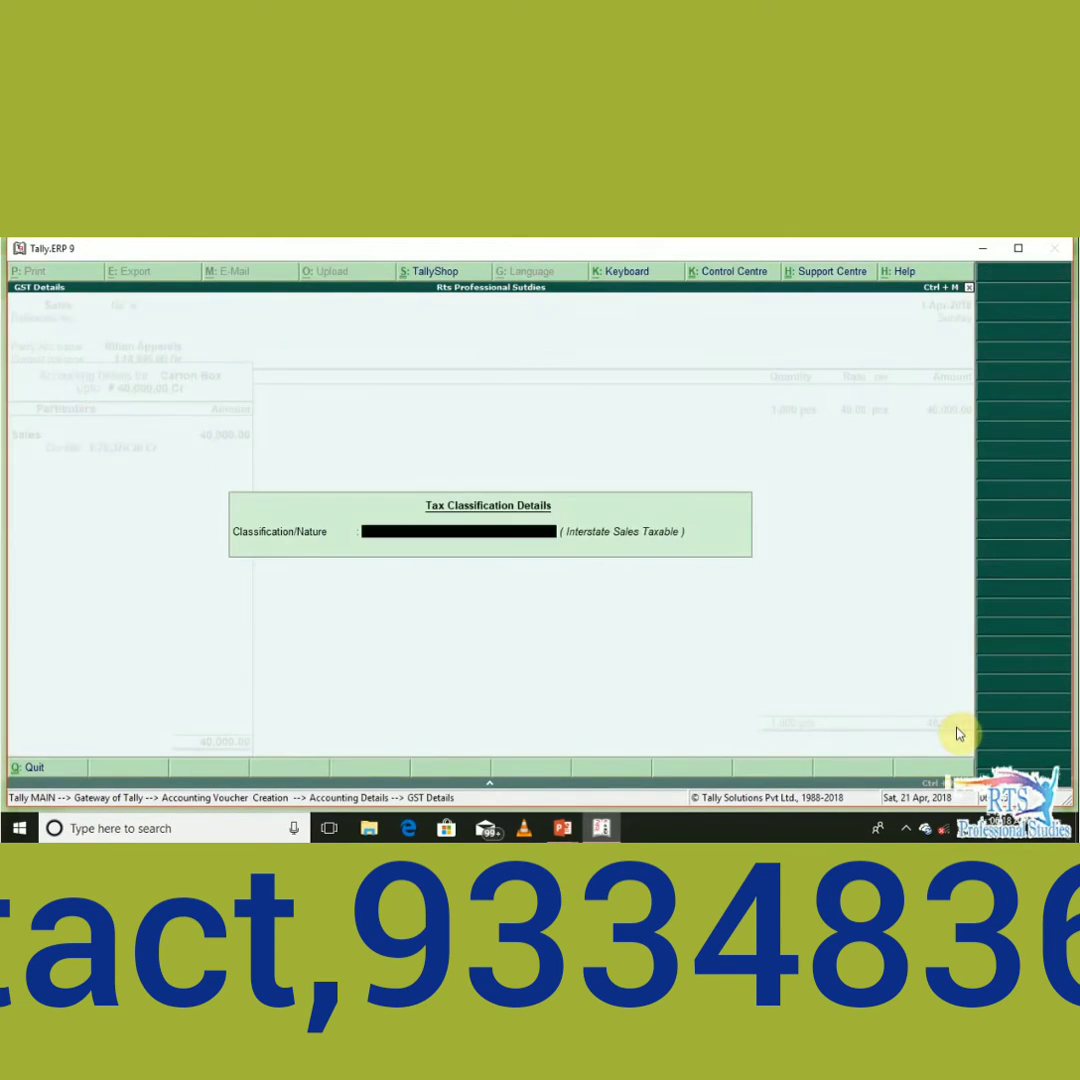
type("Inter")
key("Down")
key("Down")
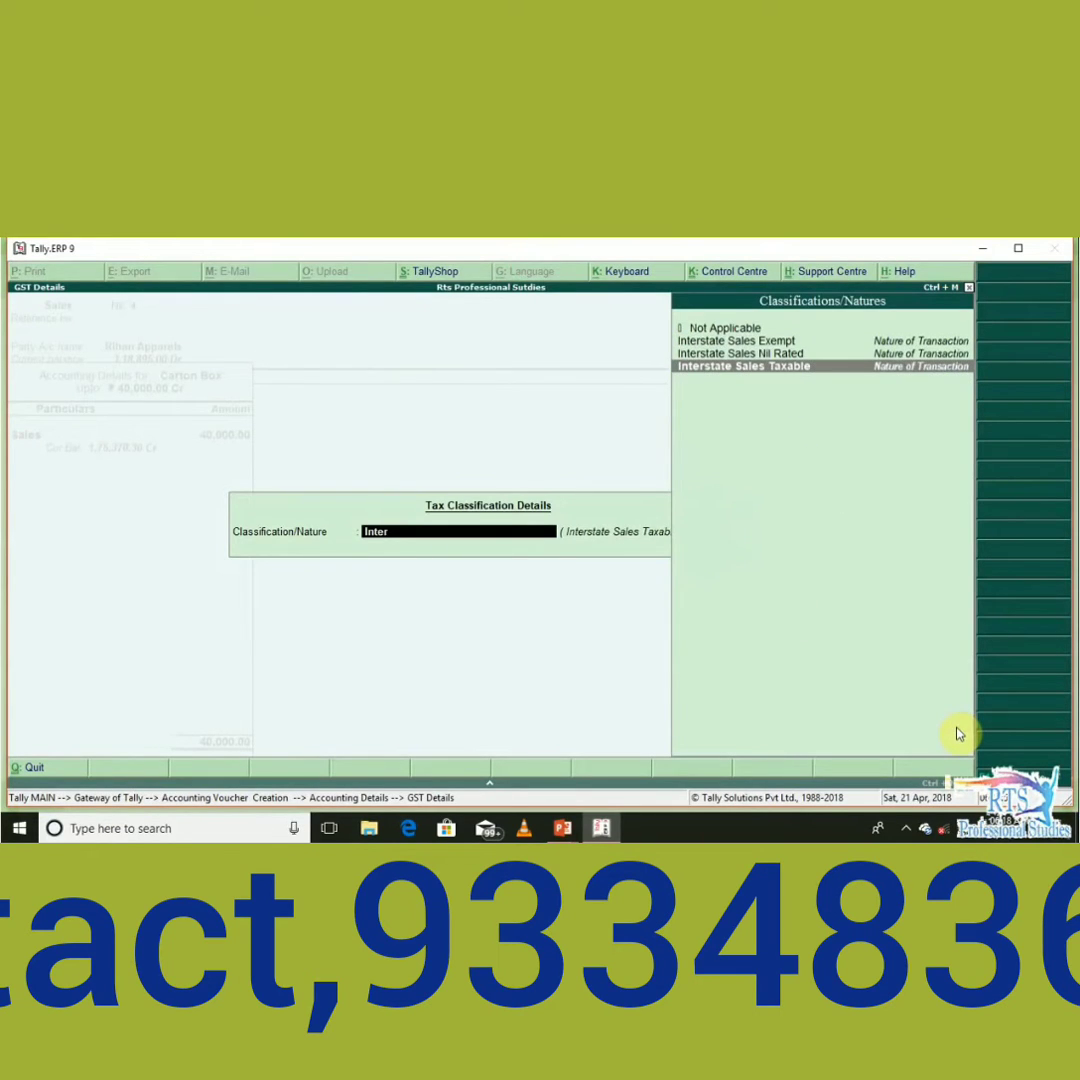
key("Return")
key("Return")
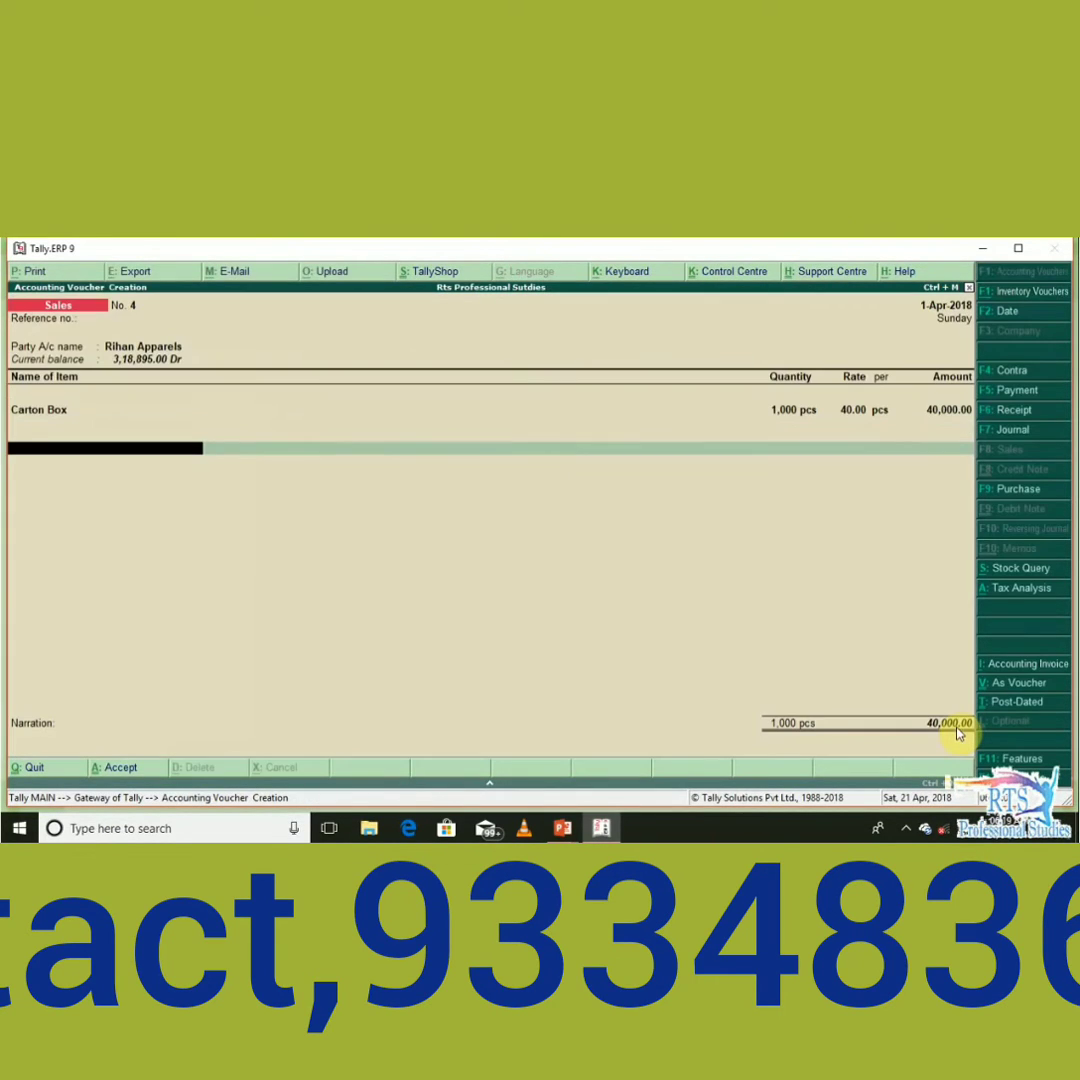
Add the Output Igst ledger below the Carton Box line and accept its calculated amount.
type("I")
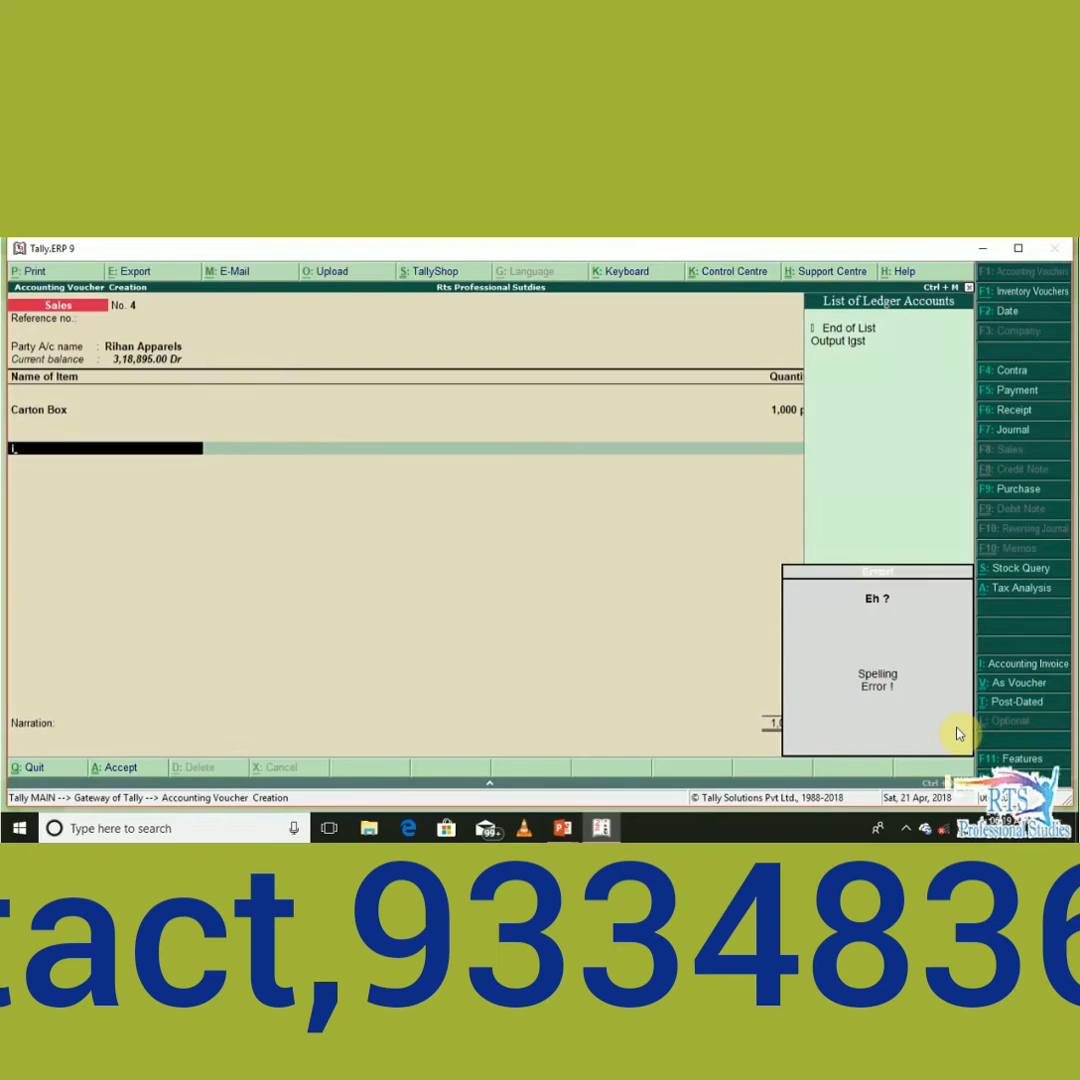
key("Return")
key("Return")
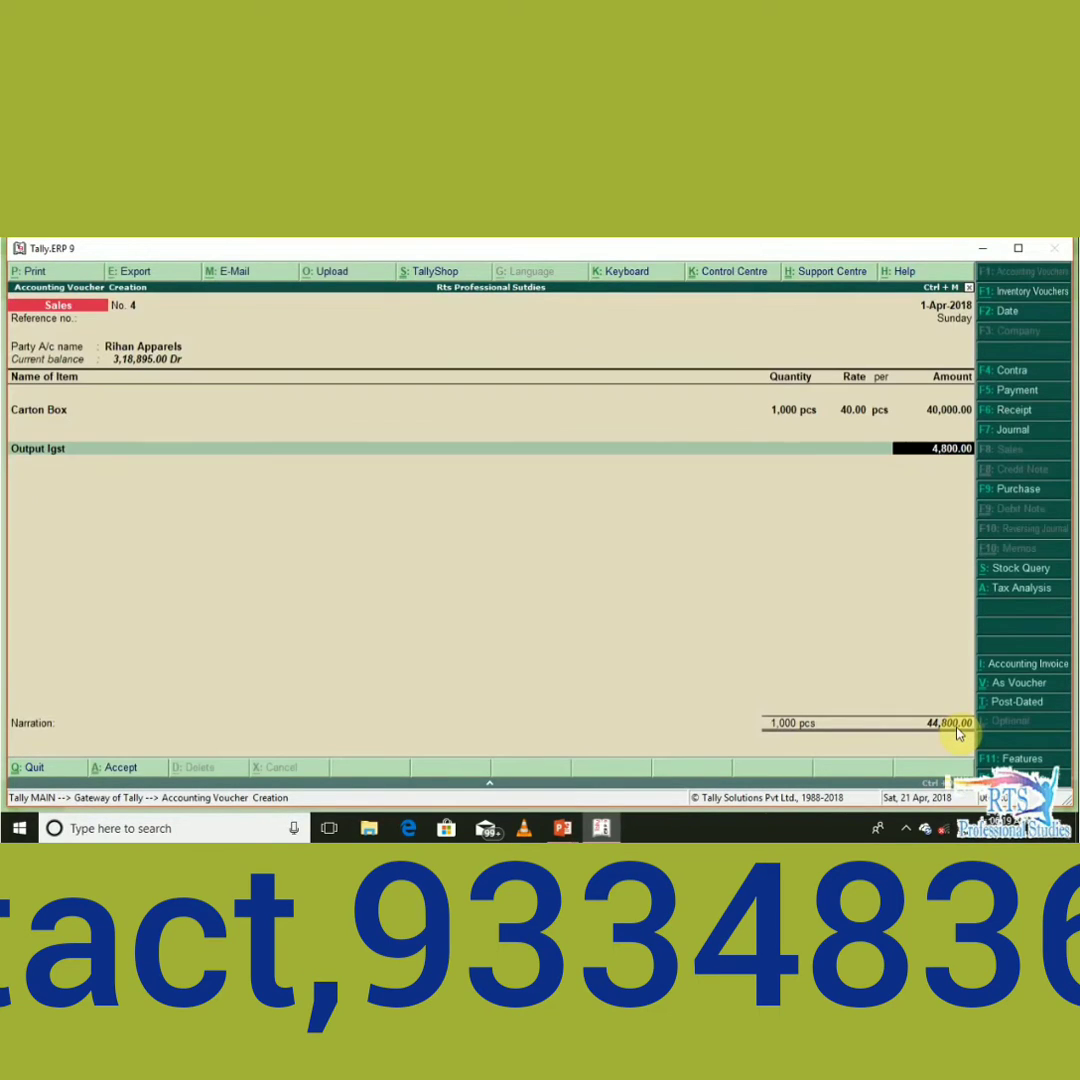
key("Return")
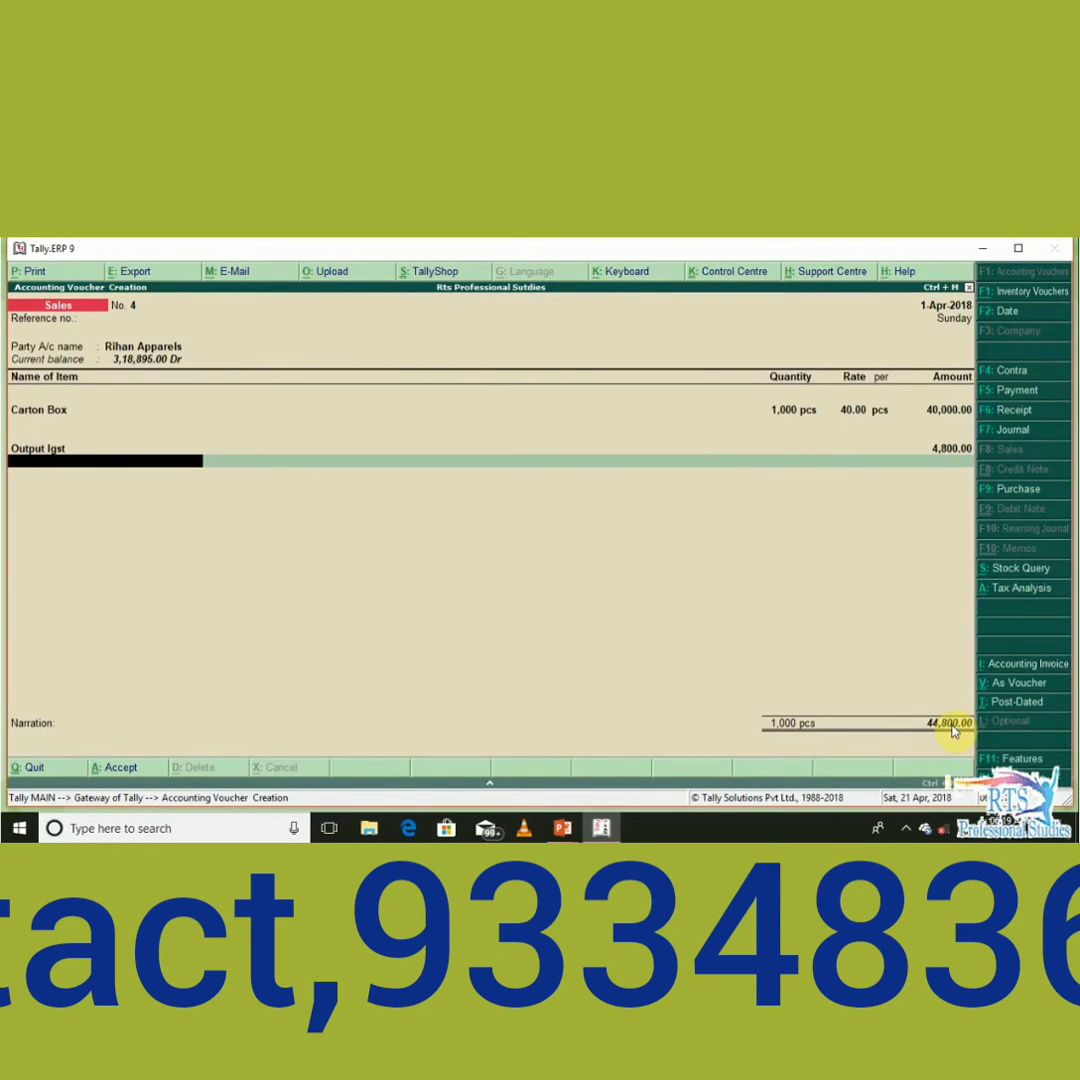
Go back to the Carton Box allocation in the sales voucher and set its rate to 48 per pcs.
key("BackSpace")
key("BackSpace")
key("BackSpace")
key("BackSpace")
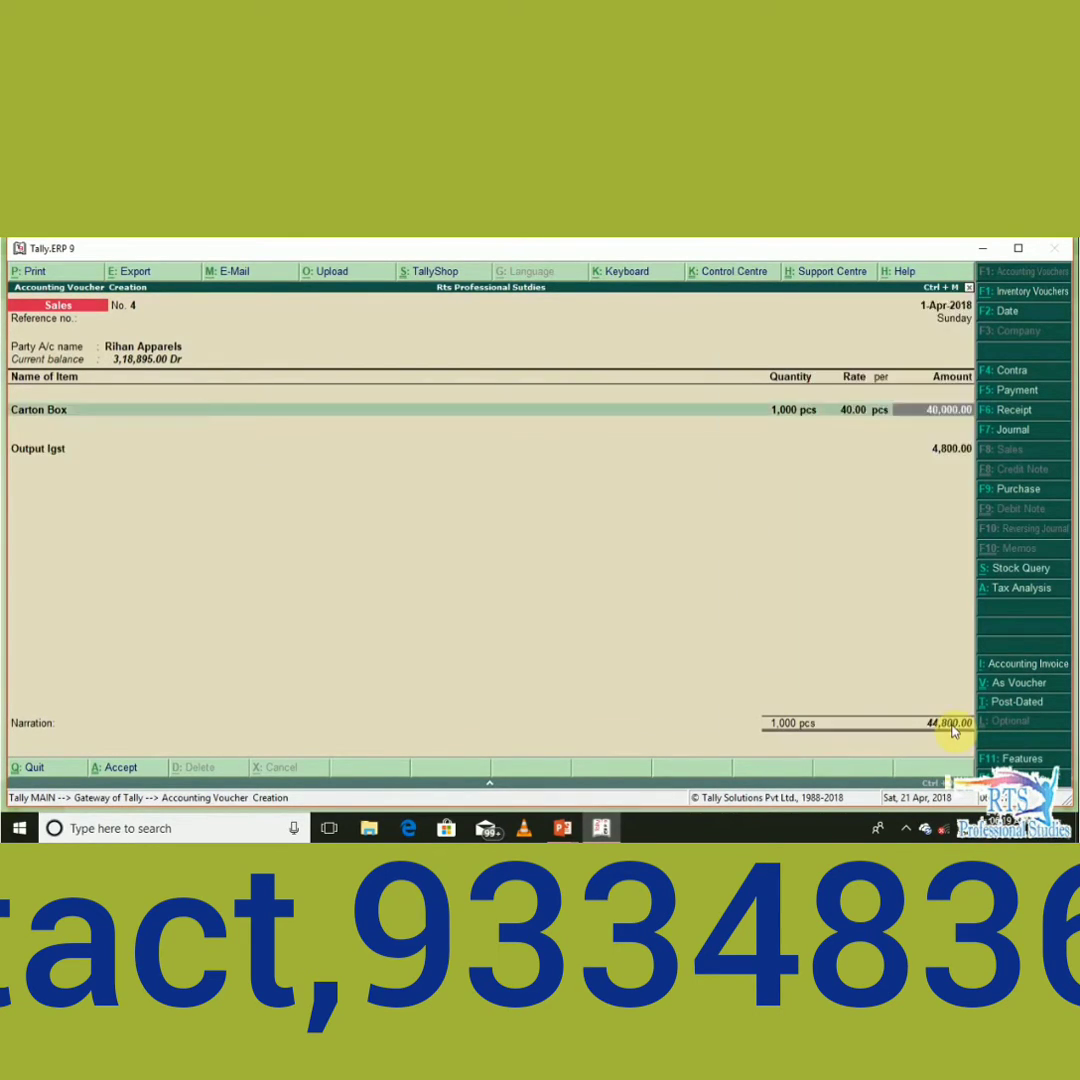
key("Return")
key("Return")
key("Return")
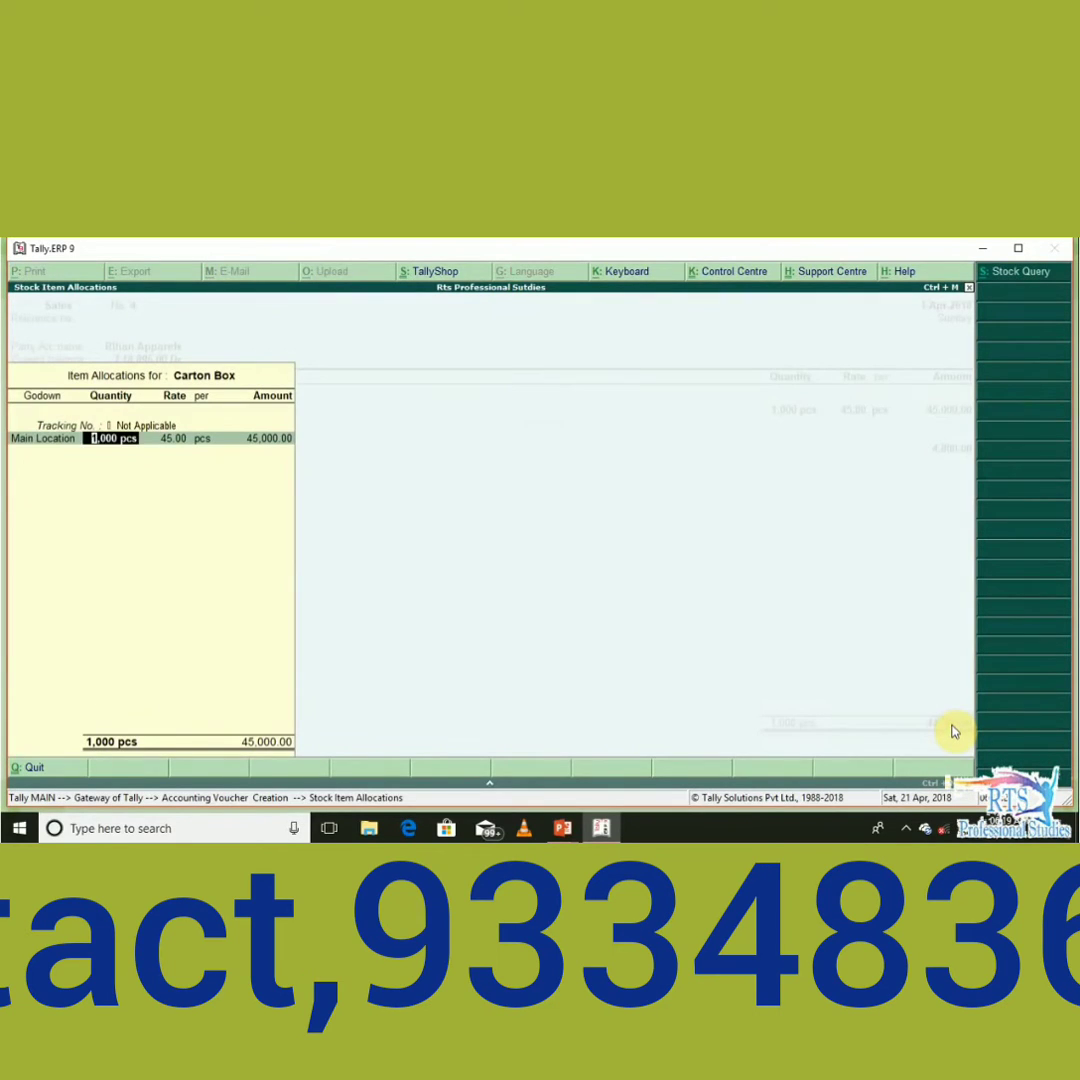
key("Return")
type("48")
key("Return")
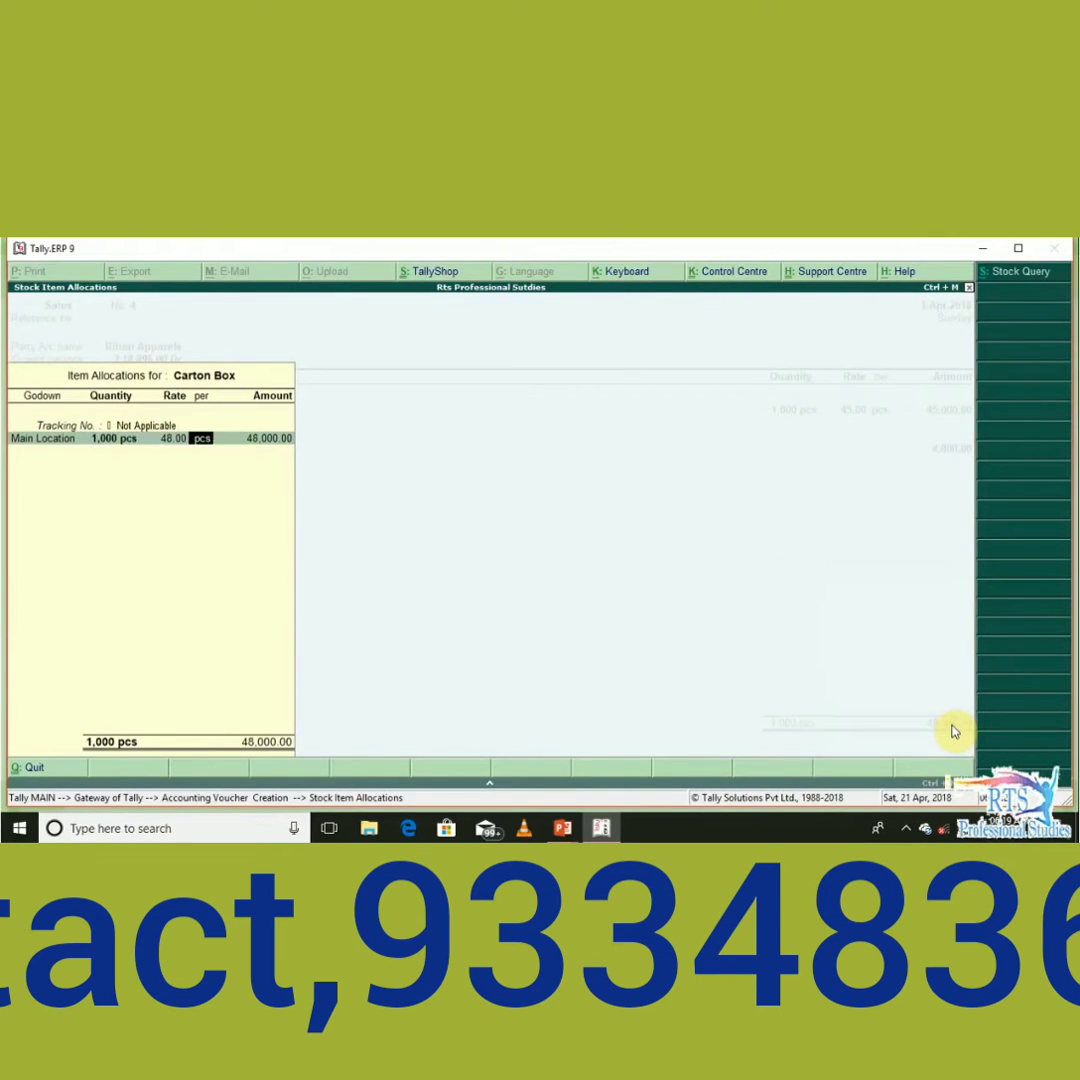
key("Return")
key("Return")
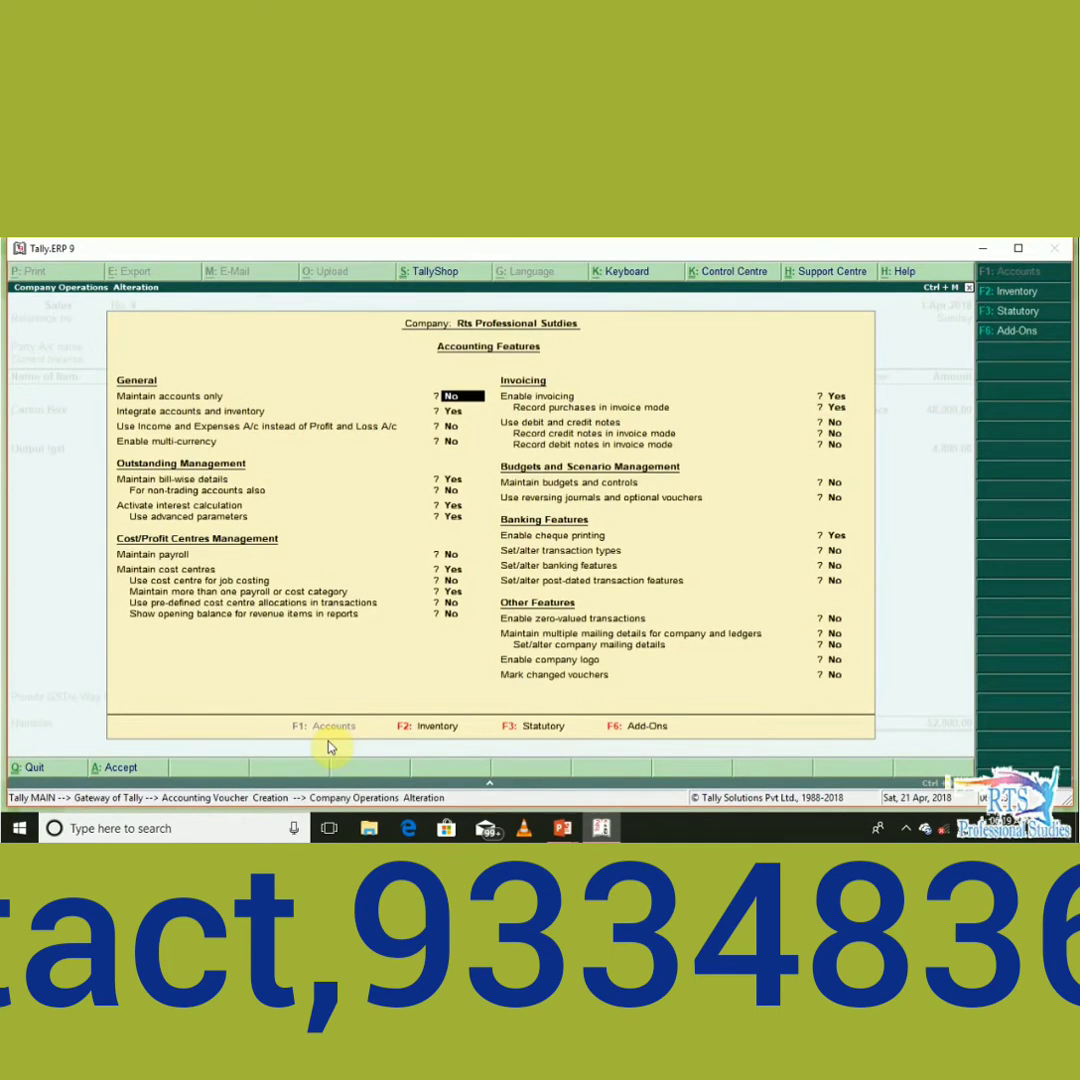
Open the company's GST details from the statutory features and set the e-Way Bill threshold limit to include Taxable and exempt goods value.
key("F3")
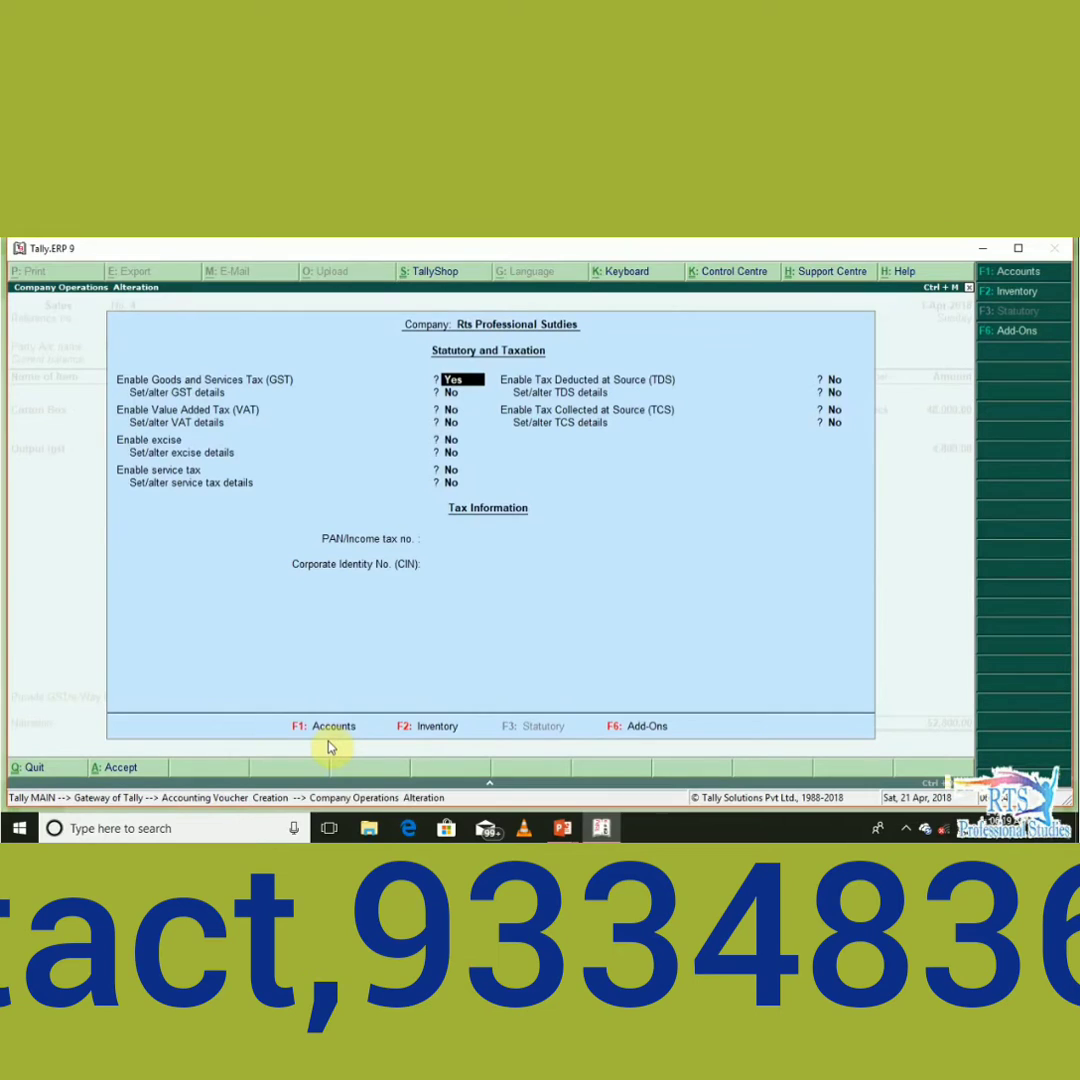
key("Return")
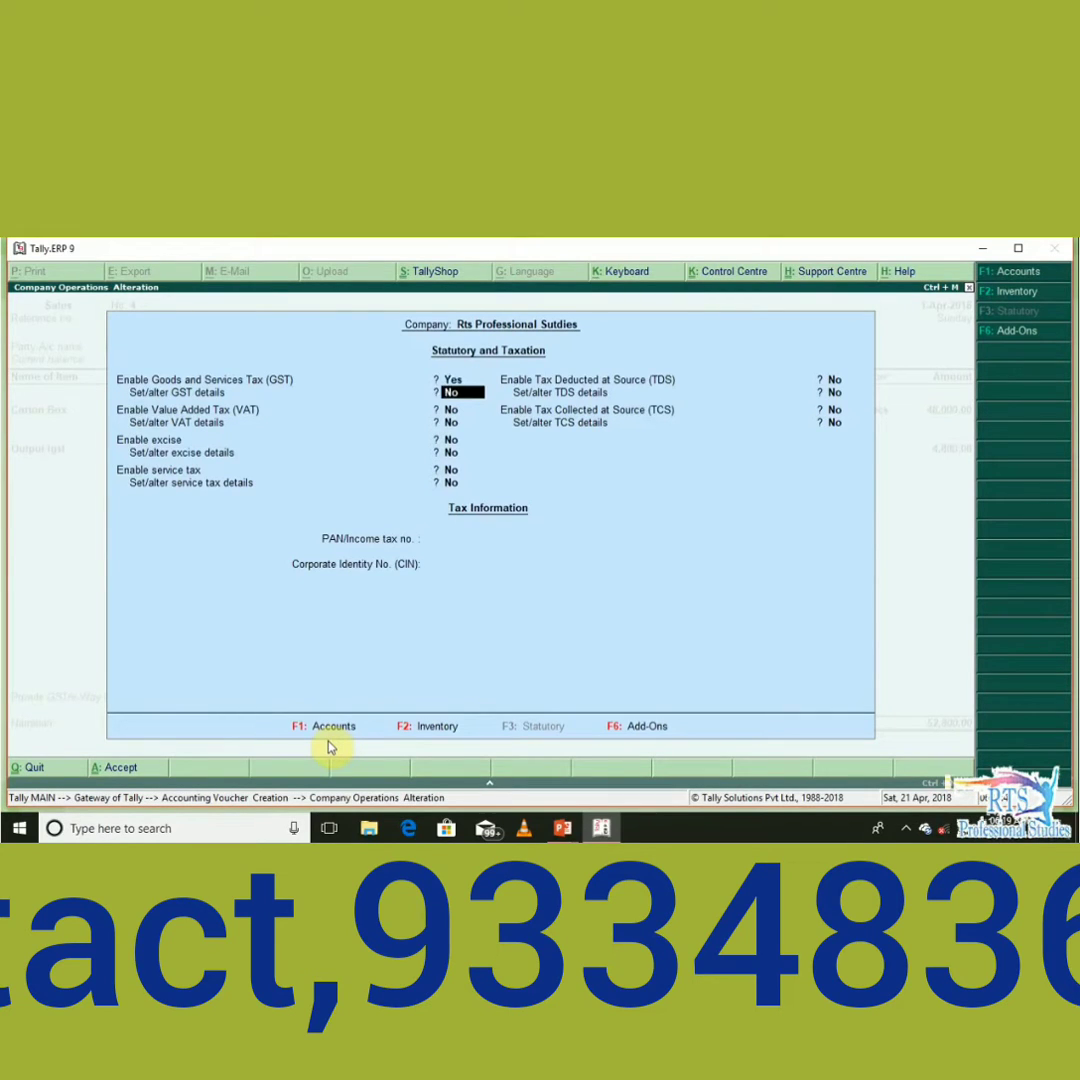
type("y")
key("Return")
key("Return")
key("Return")
key("Return")
key("Return")
key("Return")
key("Return")
key("Return")
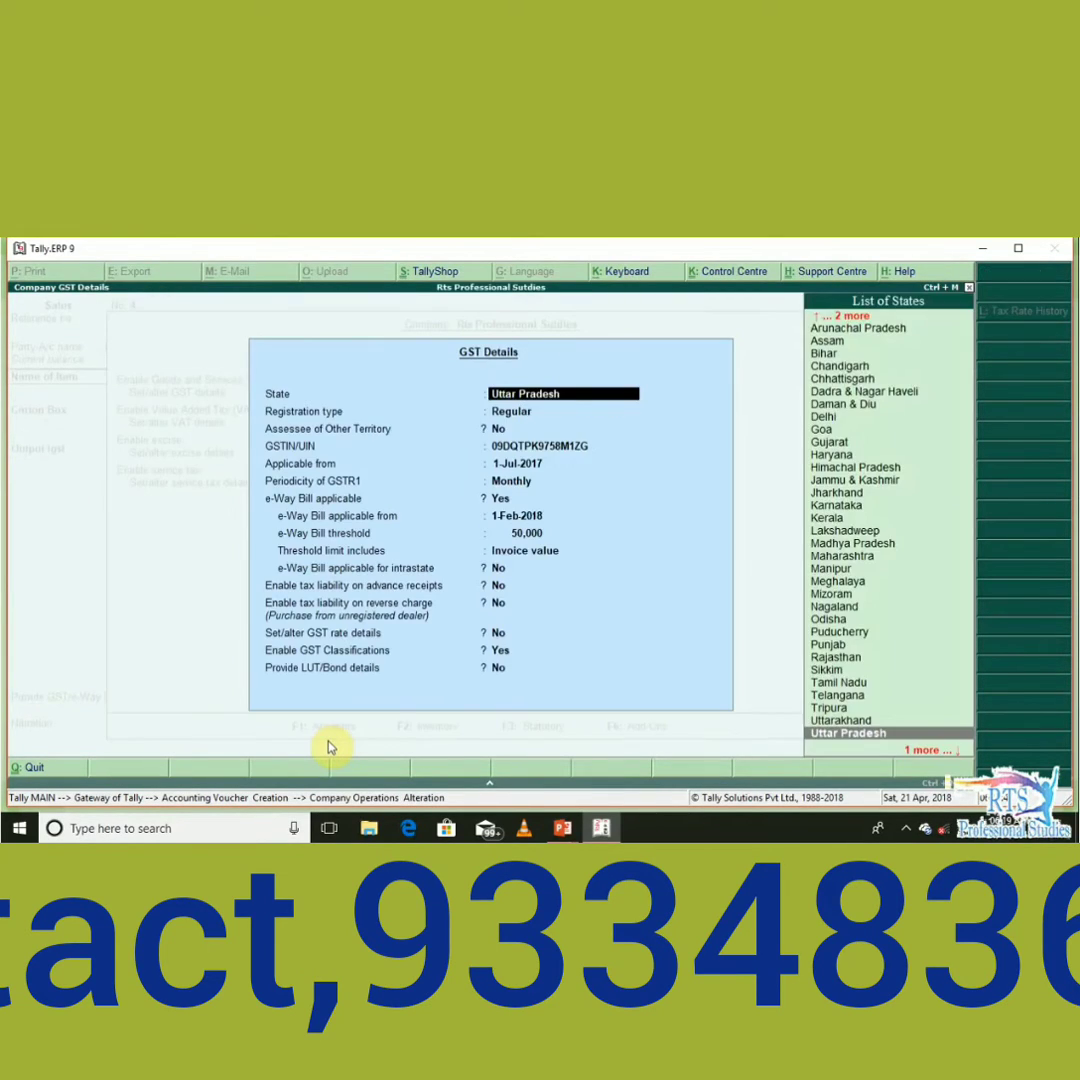
key("Return")
key("Return")
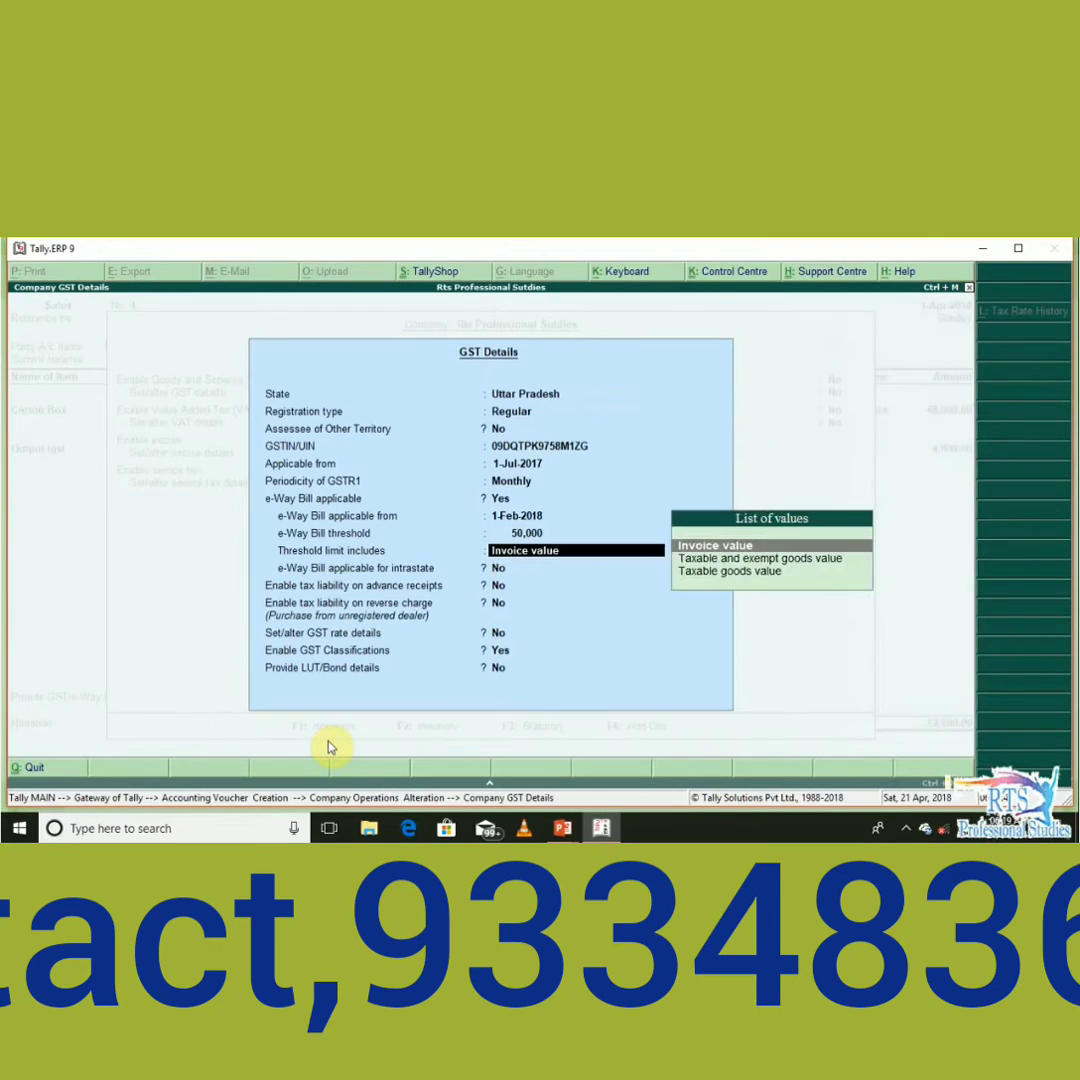
key("Down")
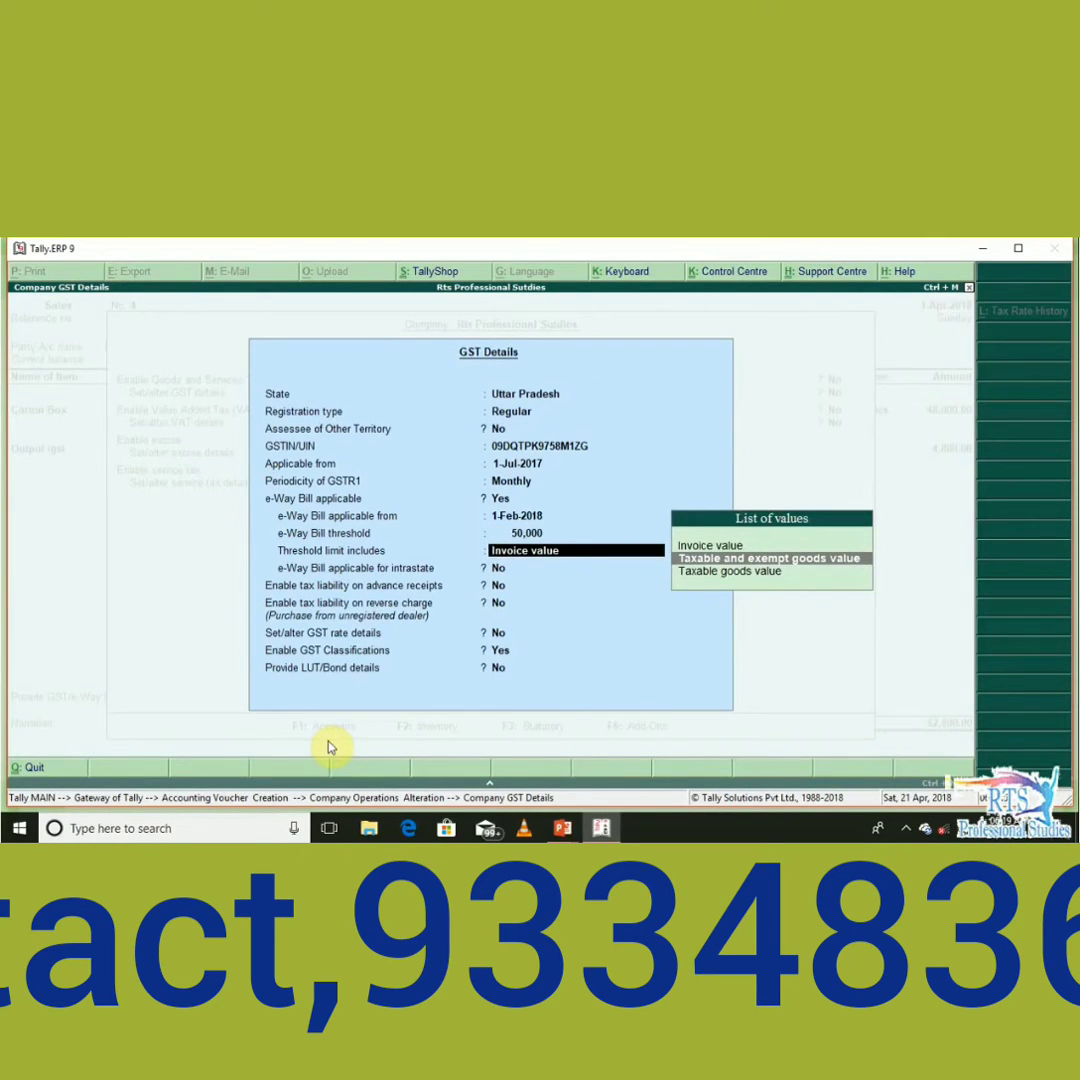
key("Return")
Keep the remaining GST settings, accept the GST details and save the Statutory and Taxation features.
key("Return")
key("Return")
key("Return")
key("Return")
key("Return")
key("Return")
key("Return")
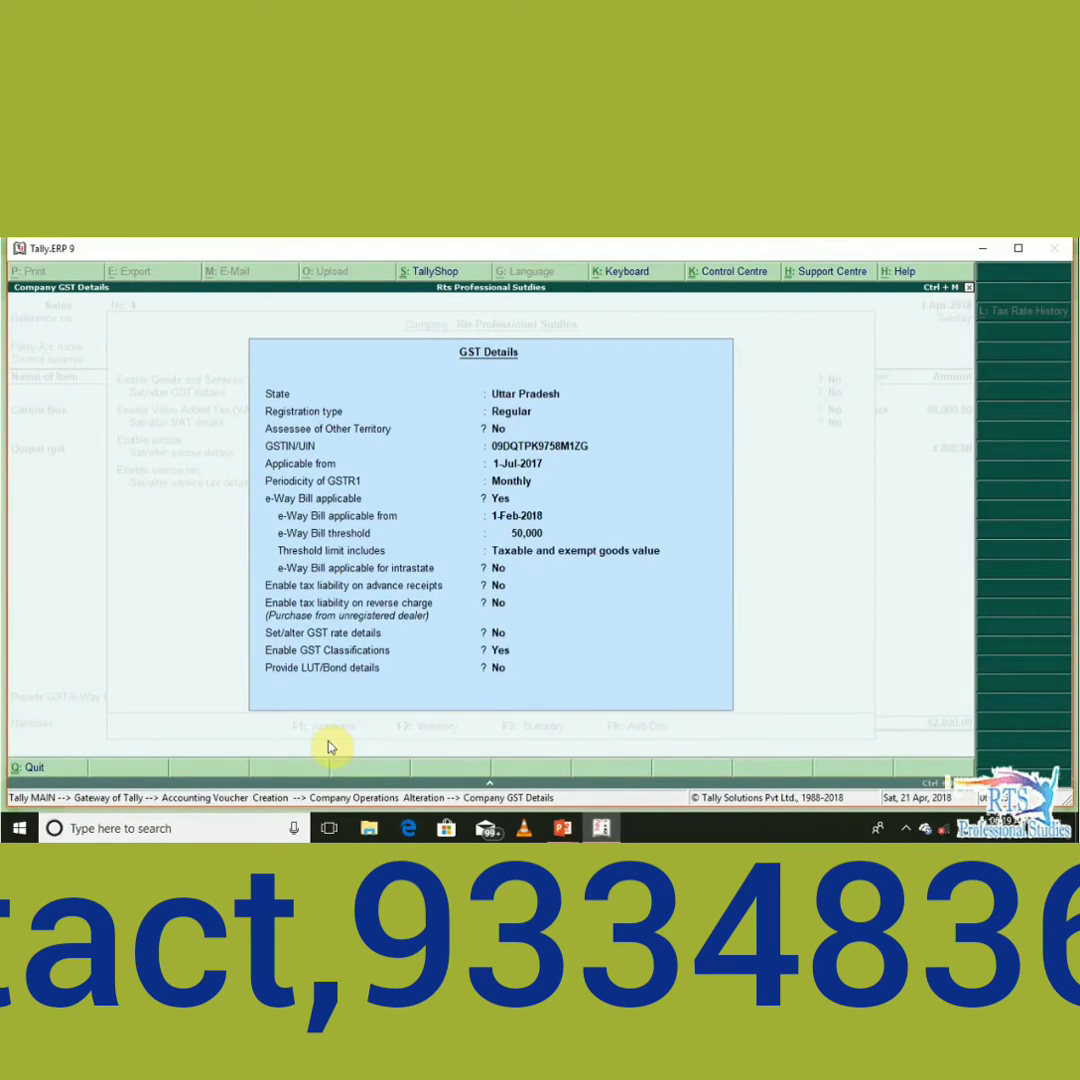
key("Return")
key("Return")
key("Return")
key("Return")
key("Return")
key("Return")
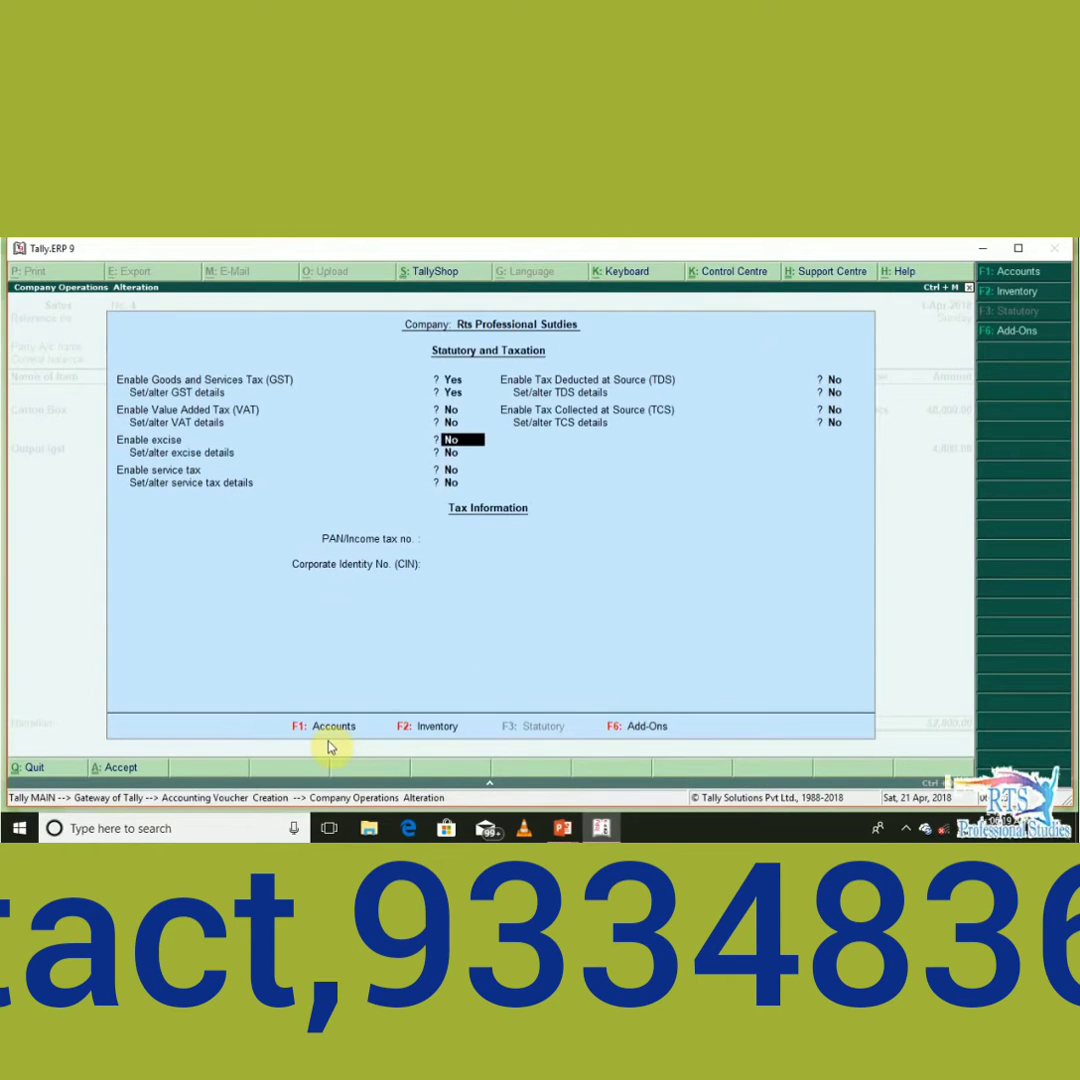
key("Return")
key("Return")
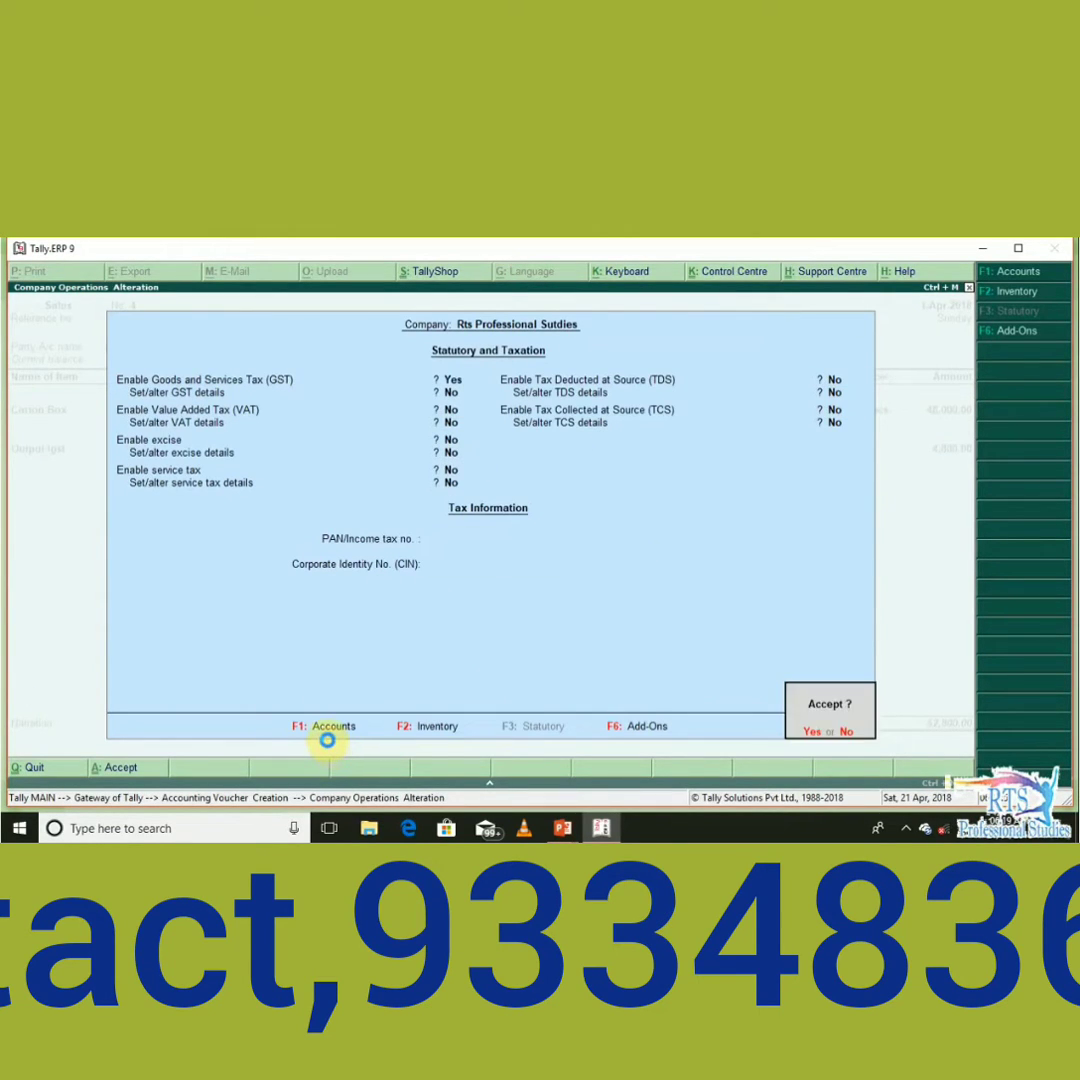
key("Return")
key("Return")
key("Return")
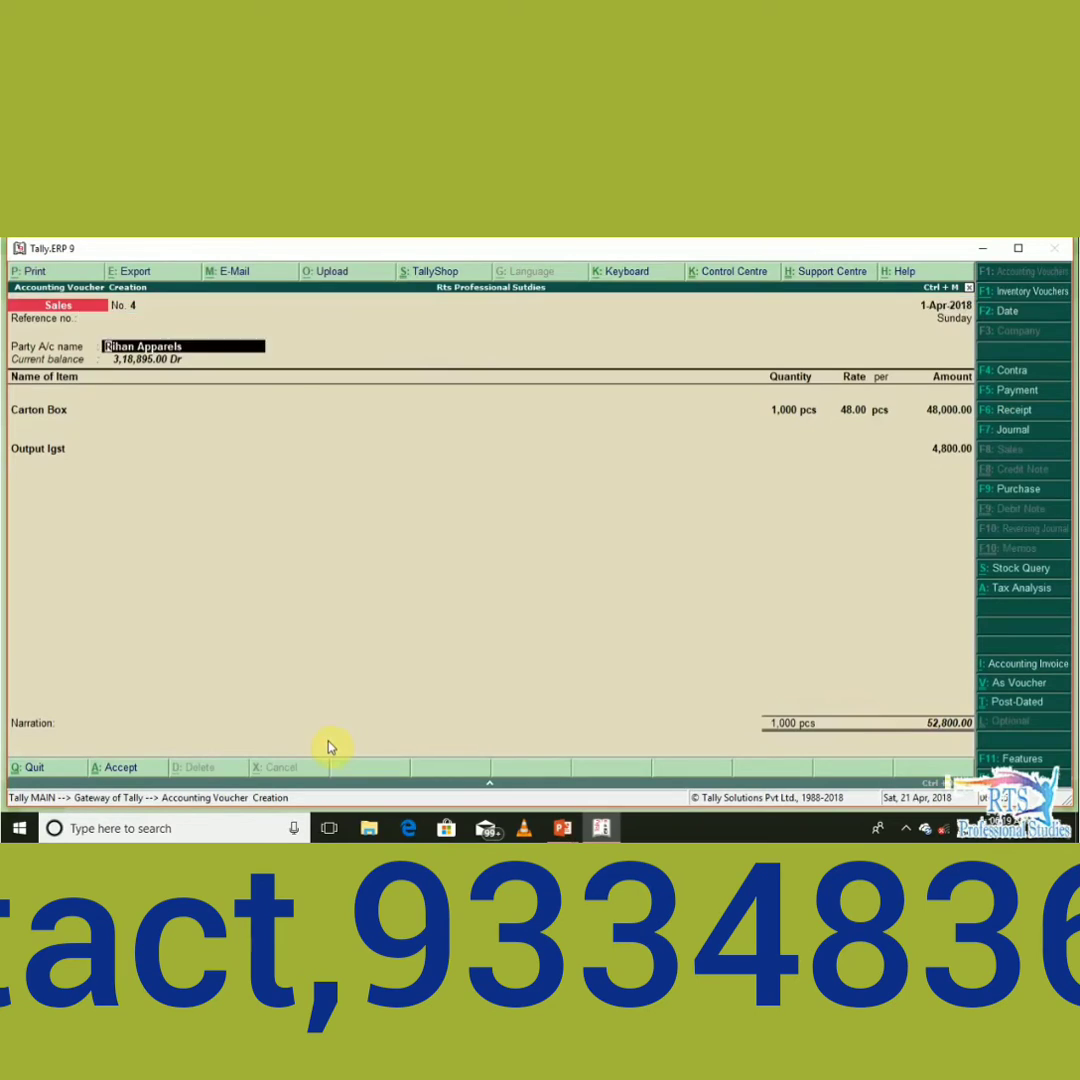
Go through the sales voucher's party details to the Carton Box allocation and set its rate to 40 per pcs.
key("Return")
key("Return")
key("Return")
key("Return")
key("Return")
key("Return")
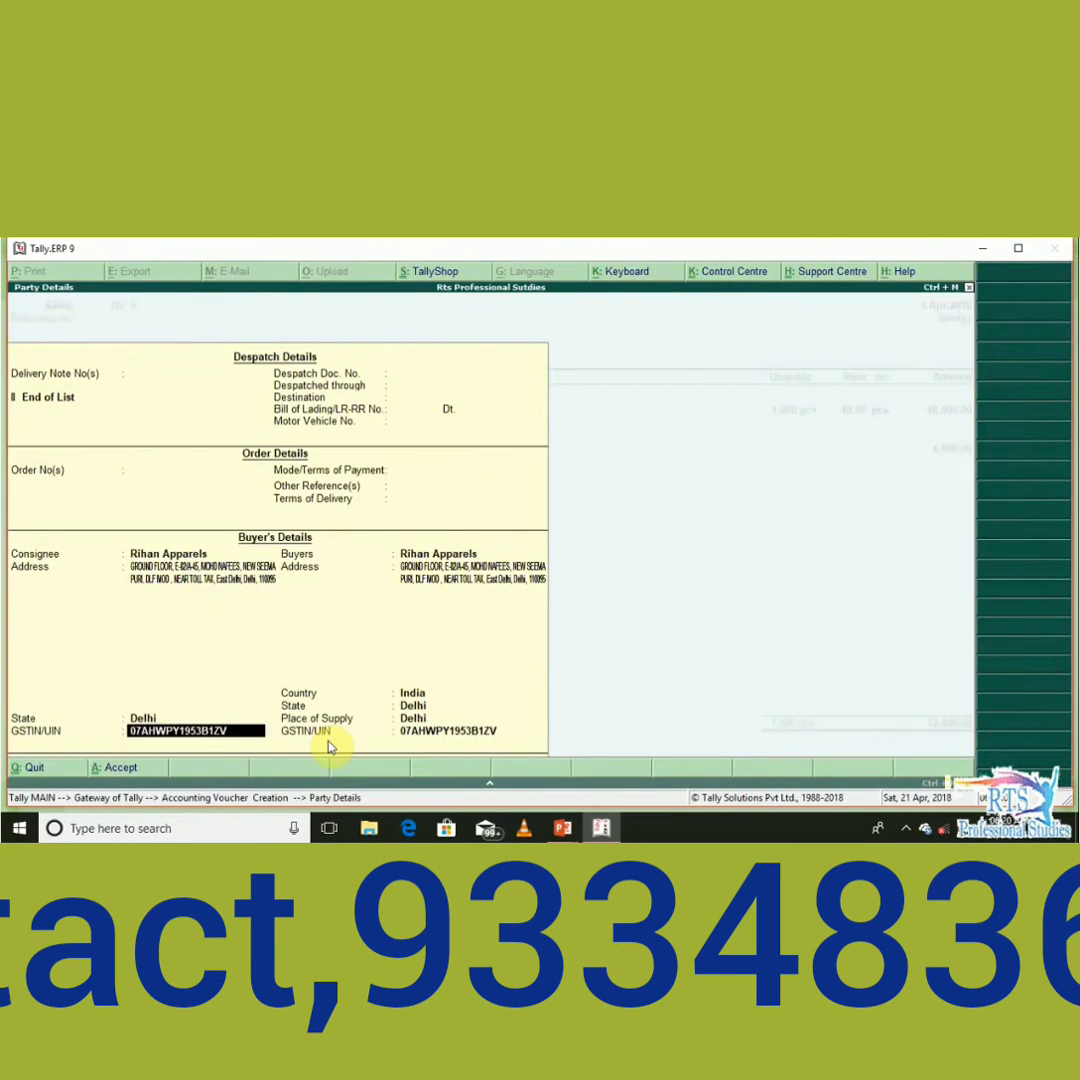
key("Return")
key("Return")
key("Return")
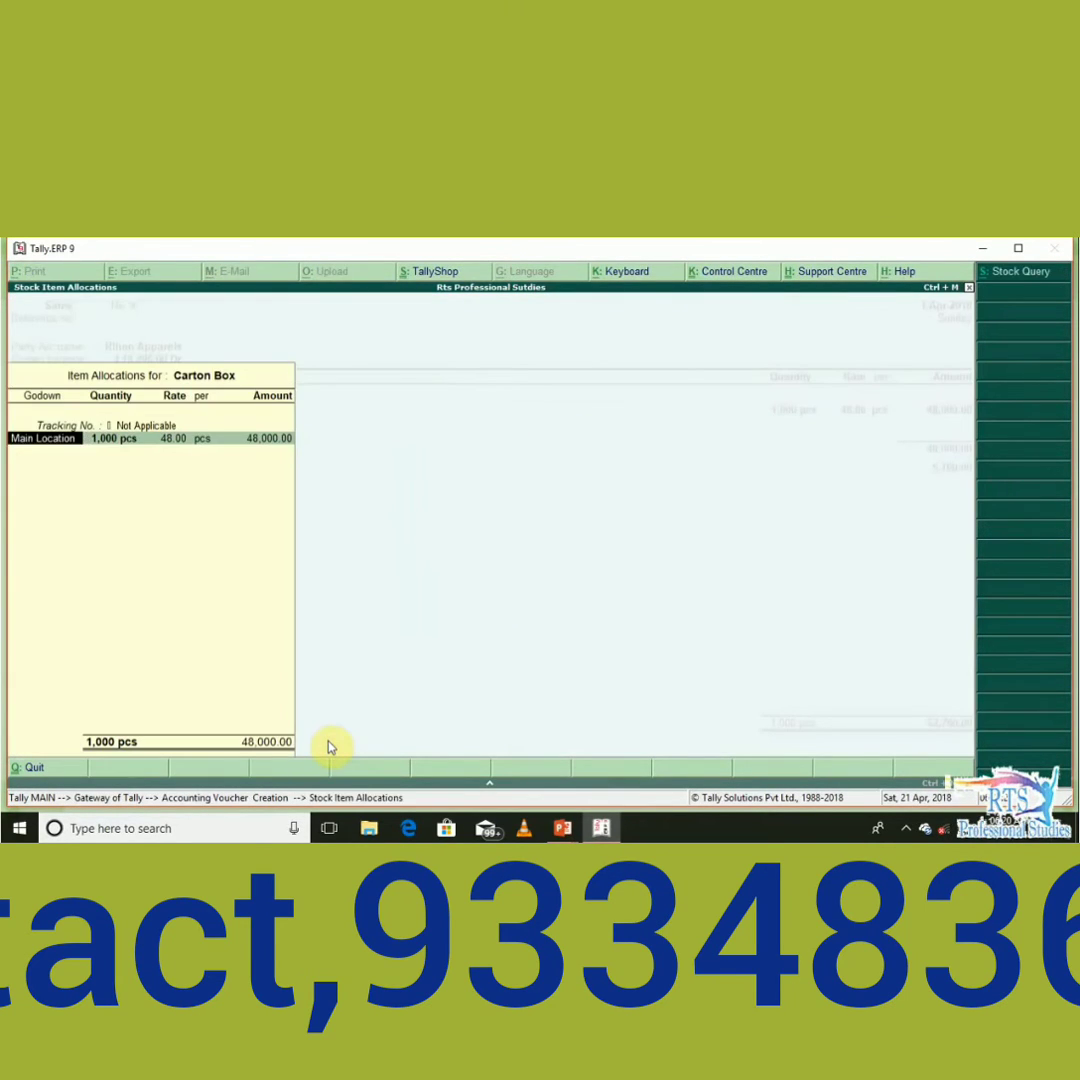
key("Return")
type("40")
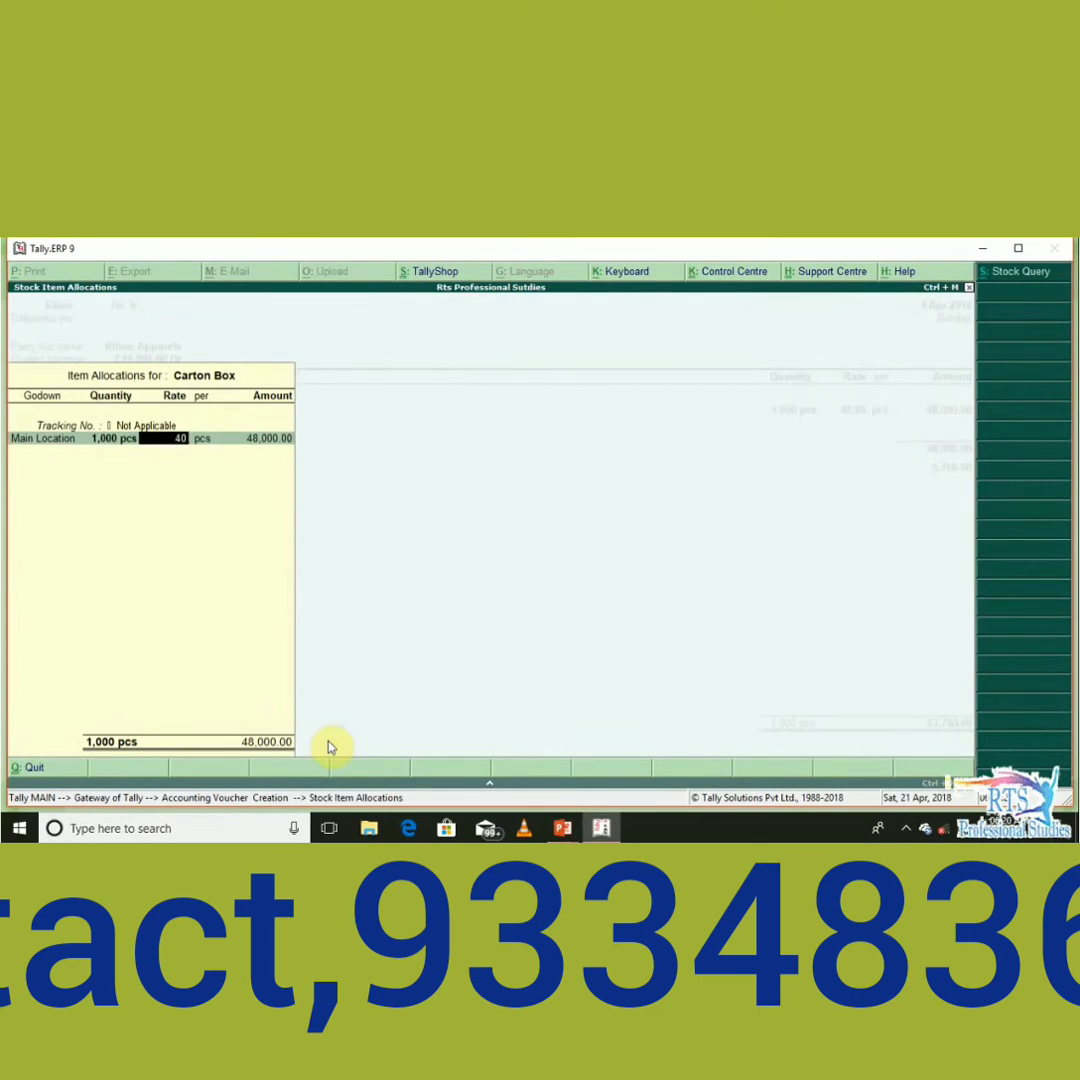
key("Return")
key("Return")
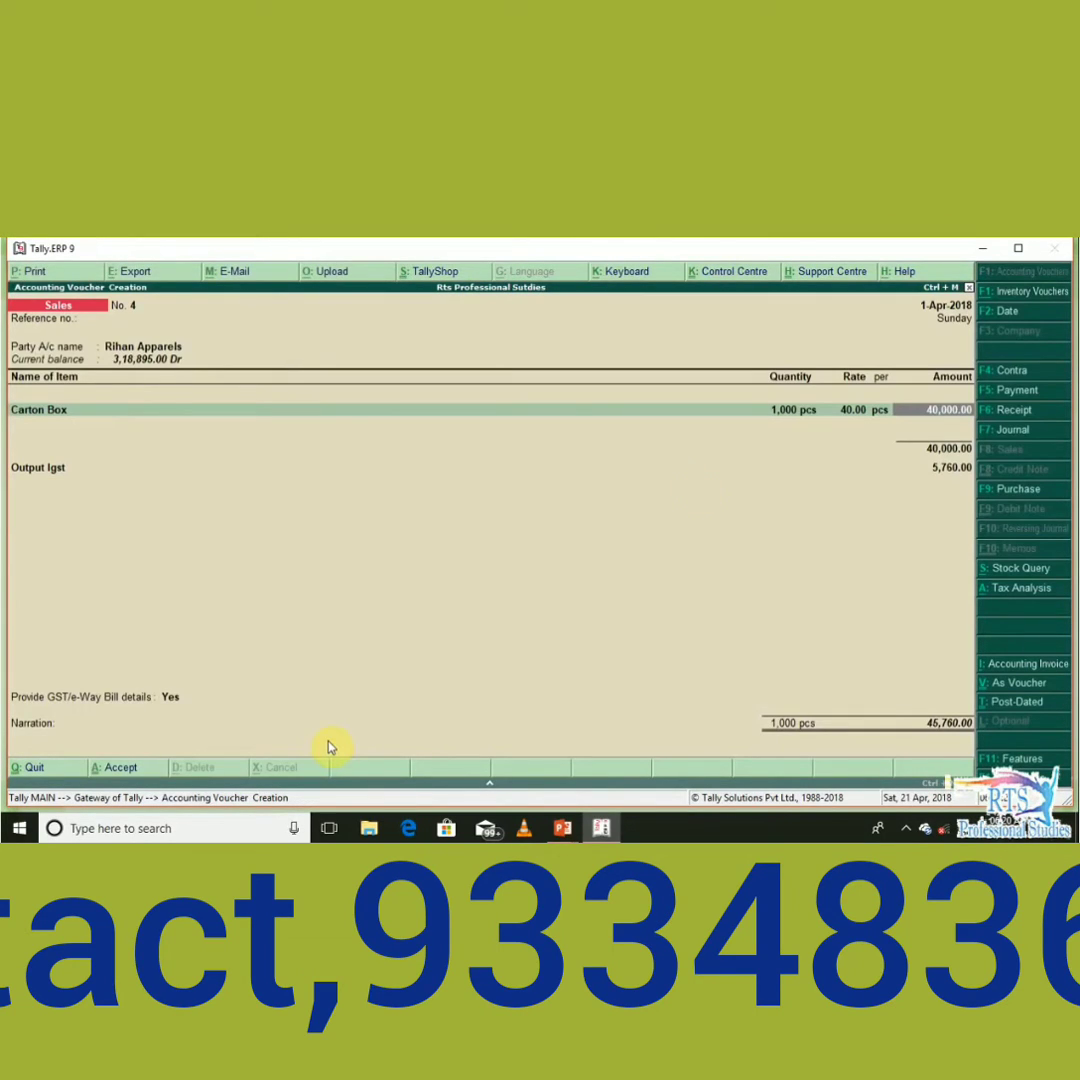
Allocate the Carton Box amount to the Sales ledger with the classification Interstate Sales Taxable.
key("Return")
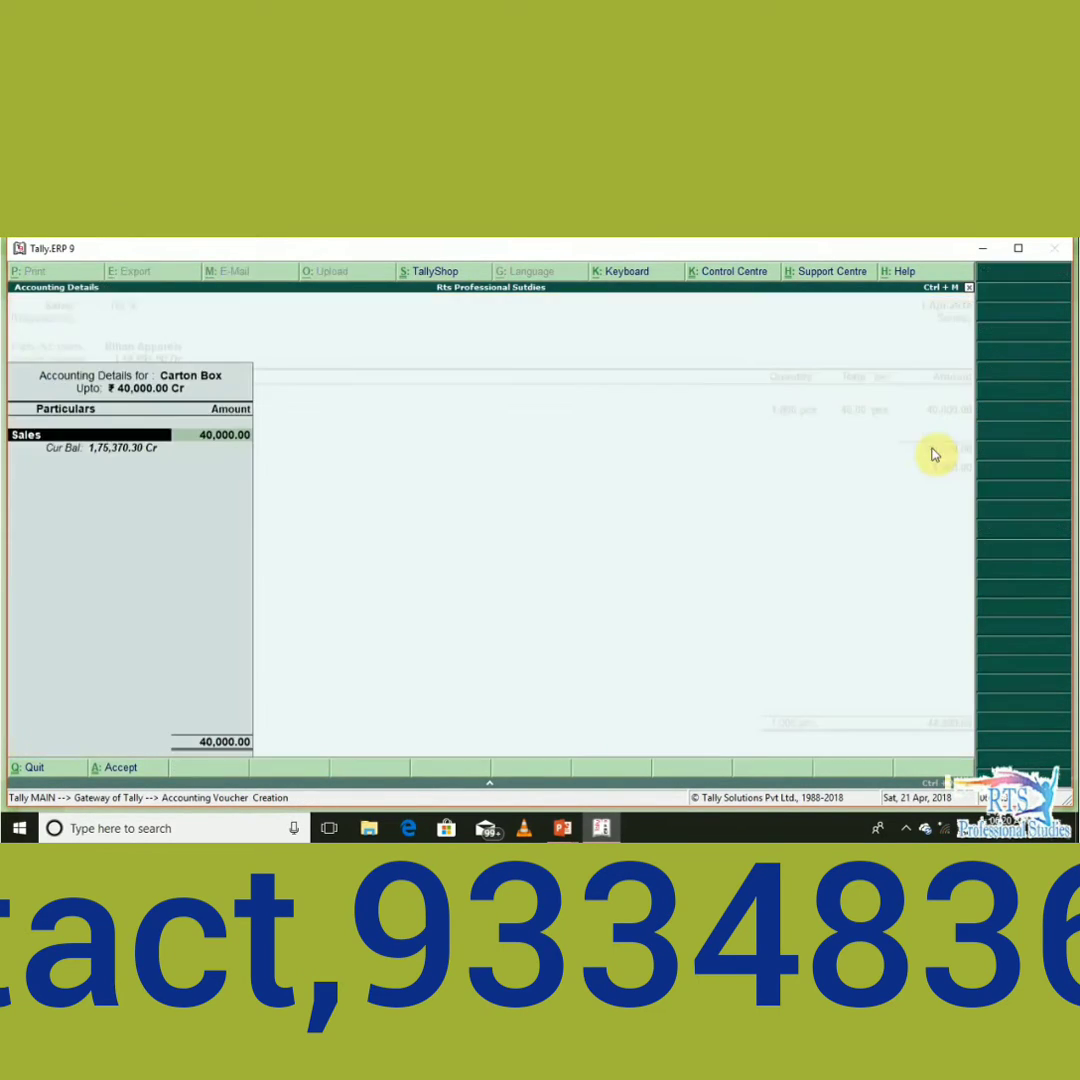
key("Return")
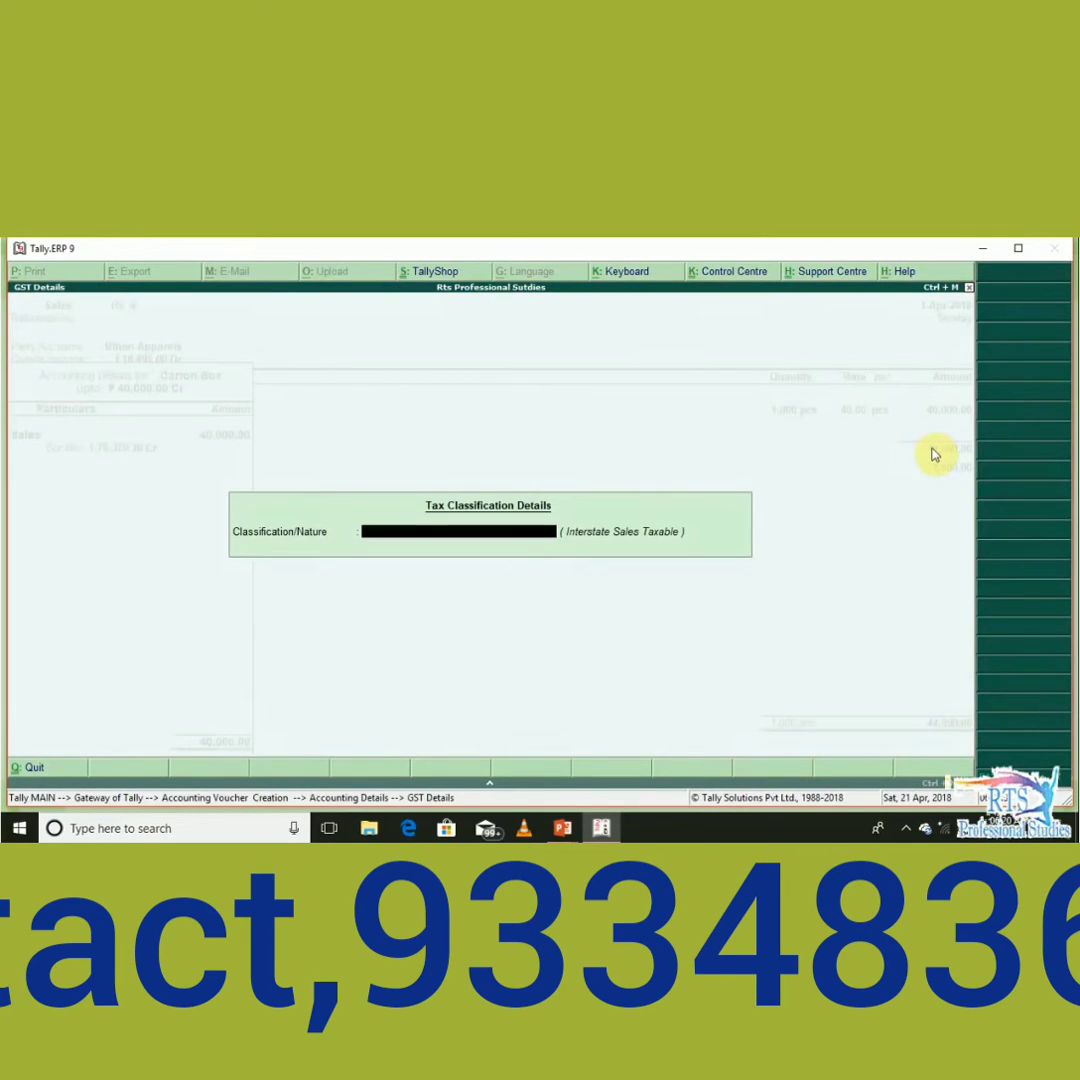
type("Inter")
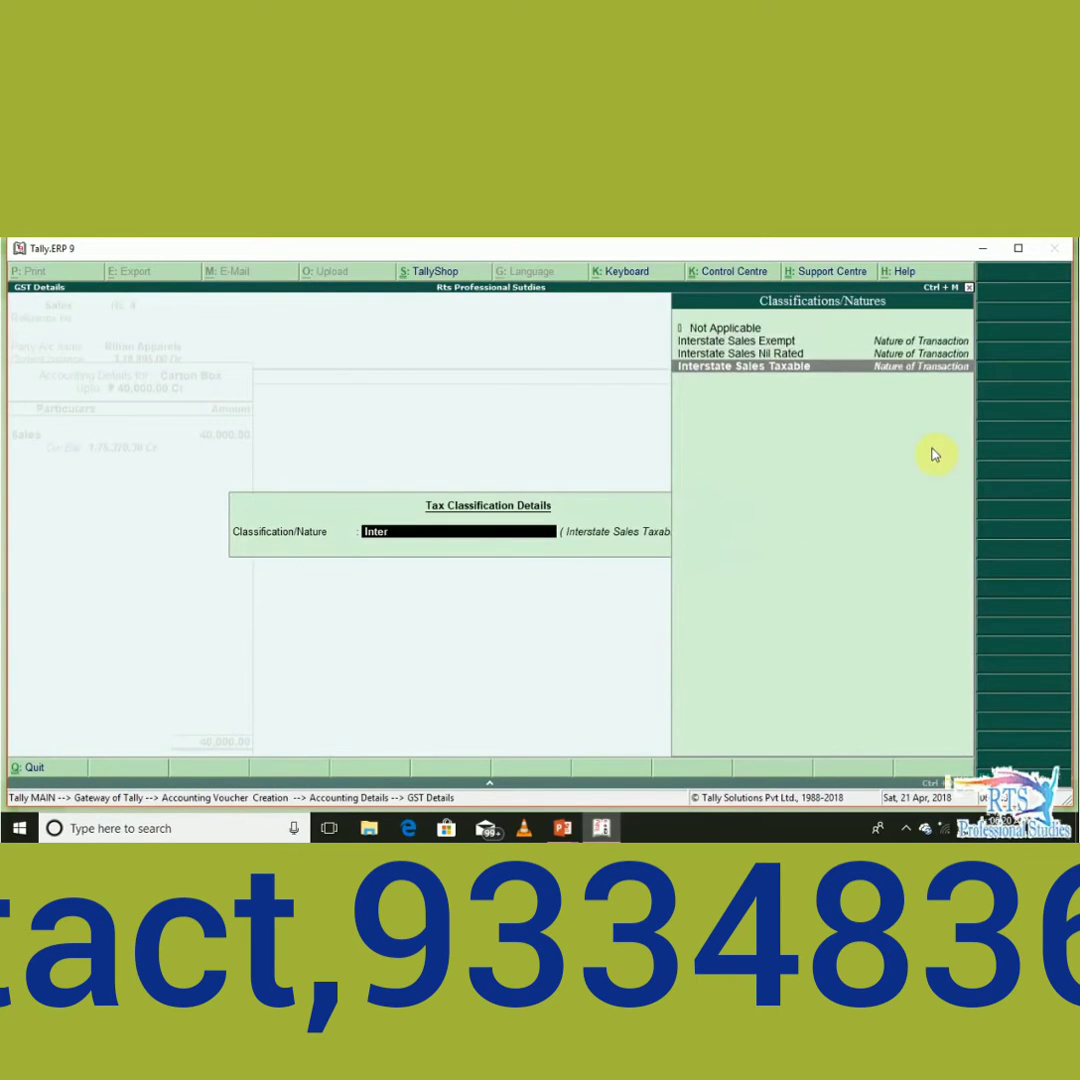
key("Return")
key("Return")
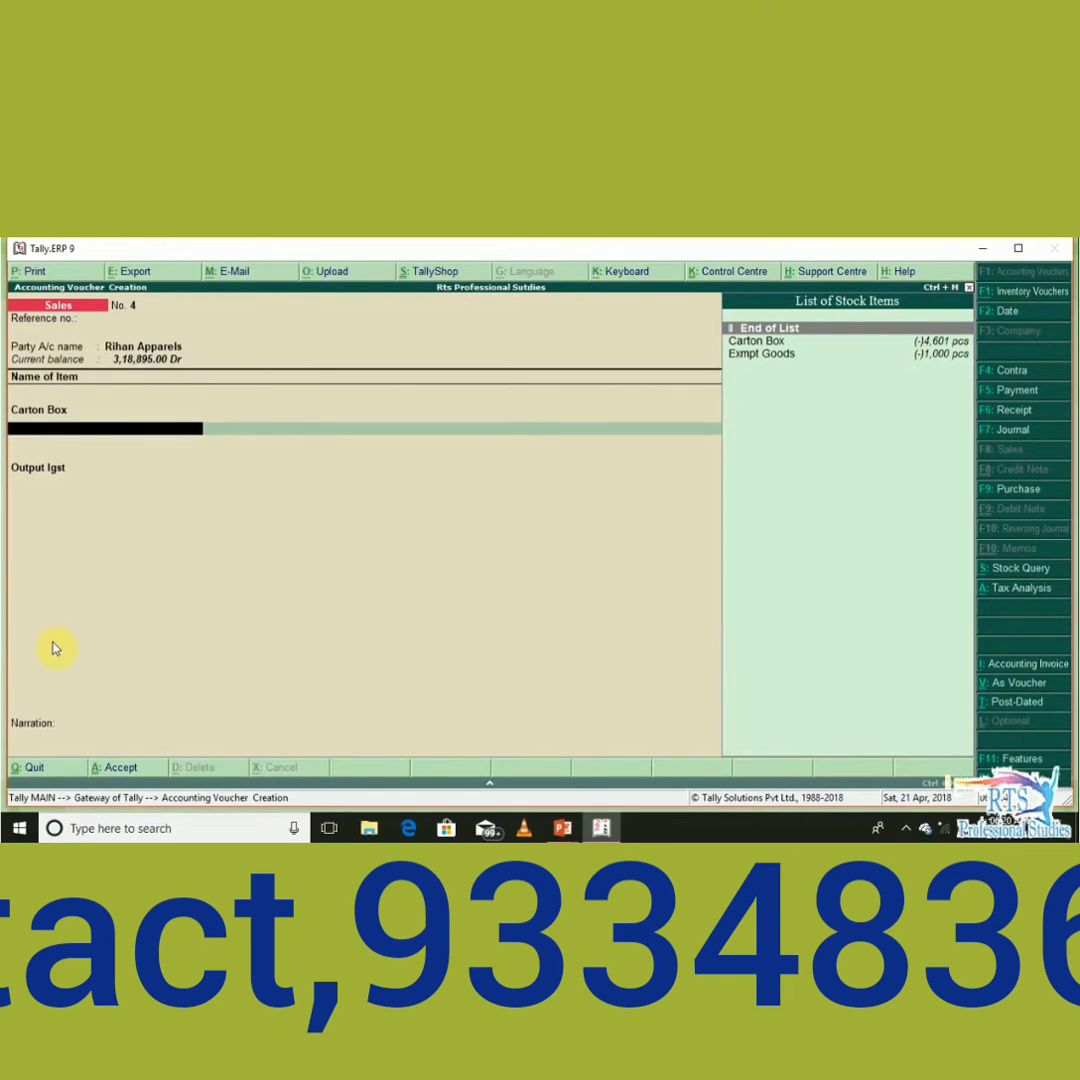
Add the Exmpt Goods stock item on the line below Carton Box, leaving its description blank.
key("Down")
key("Down")
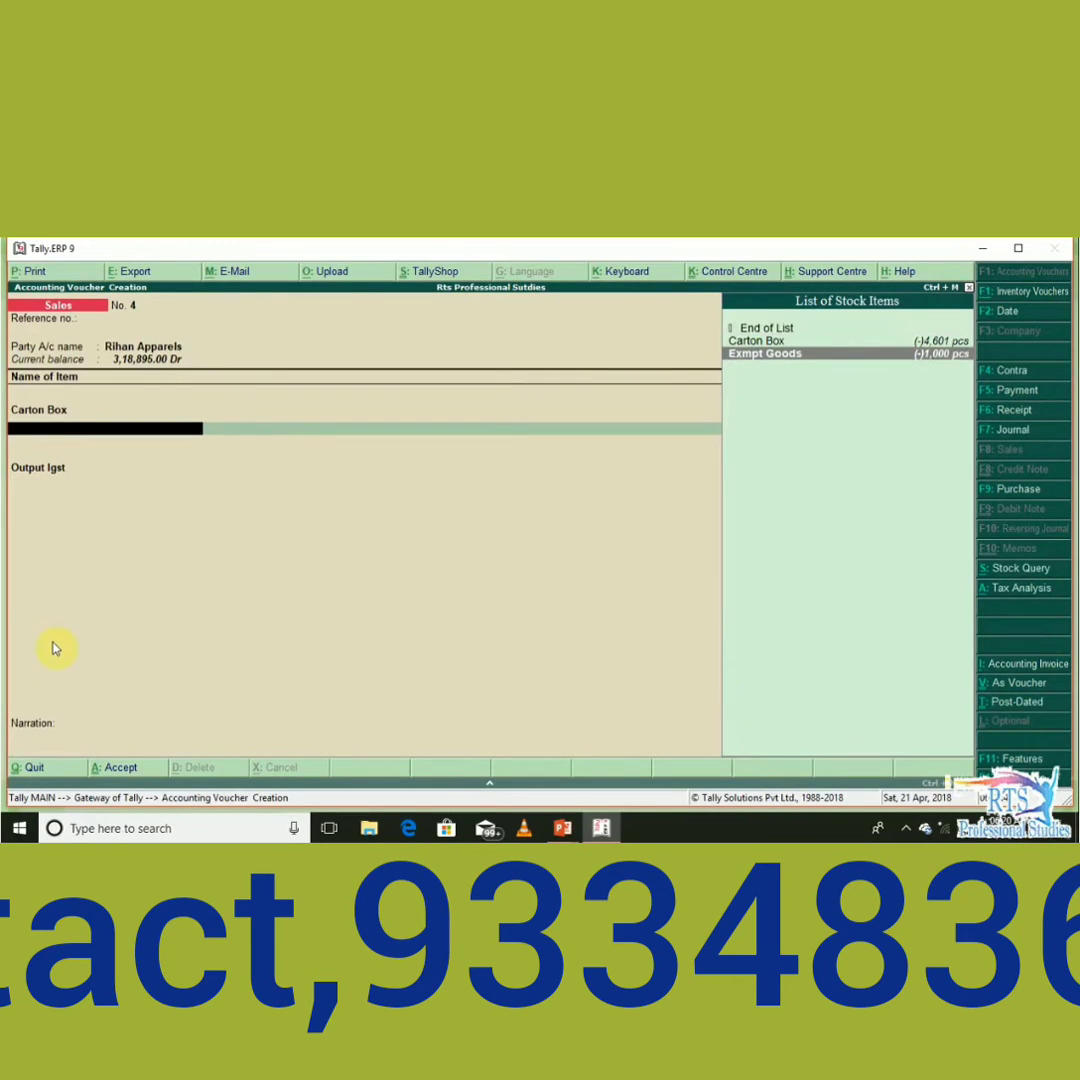
key("Return")
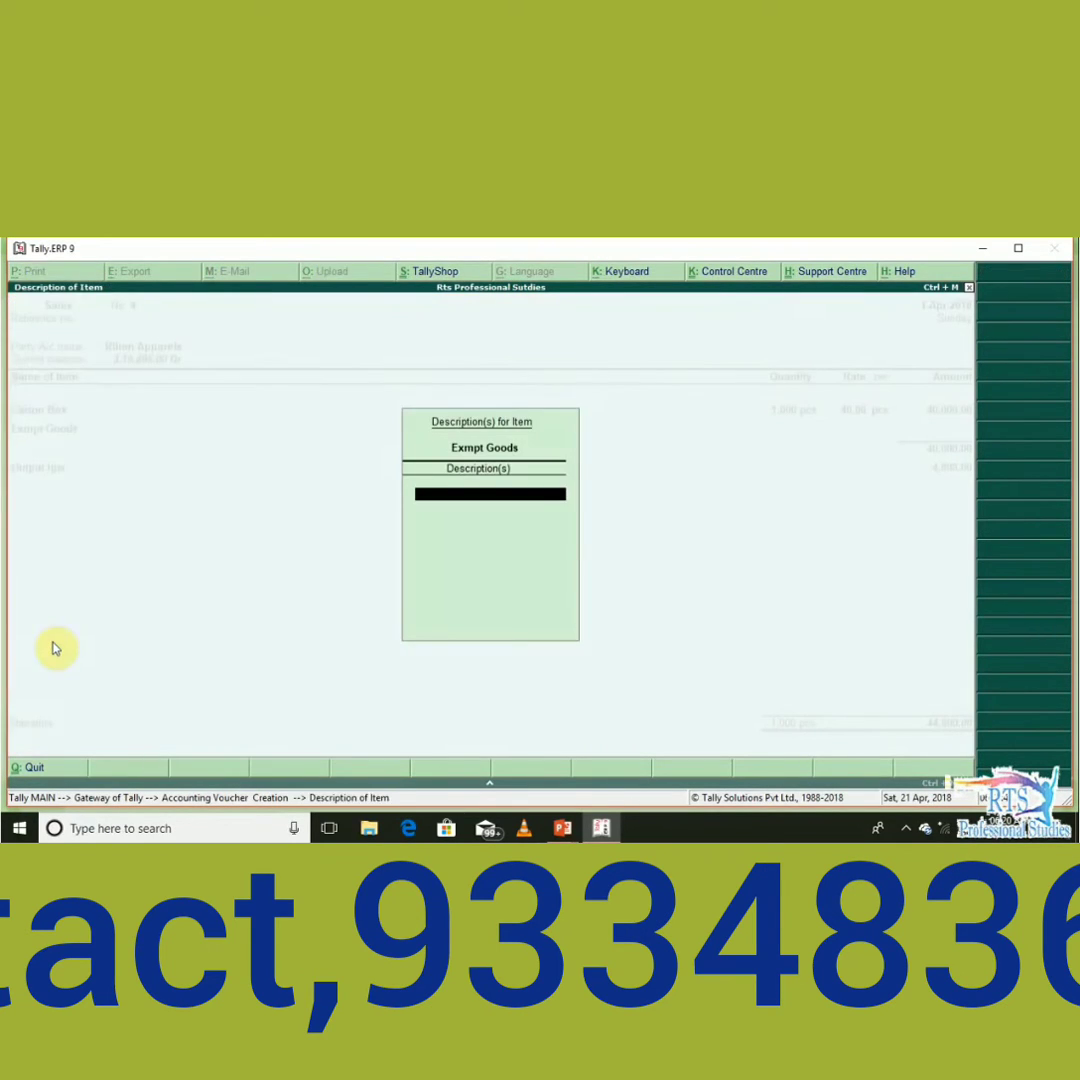
key("Return")
key("Escape")
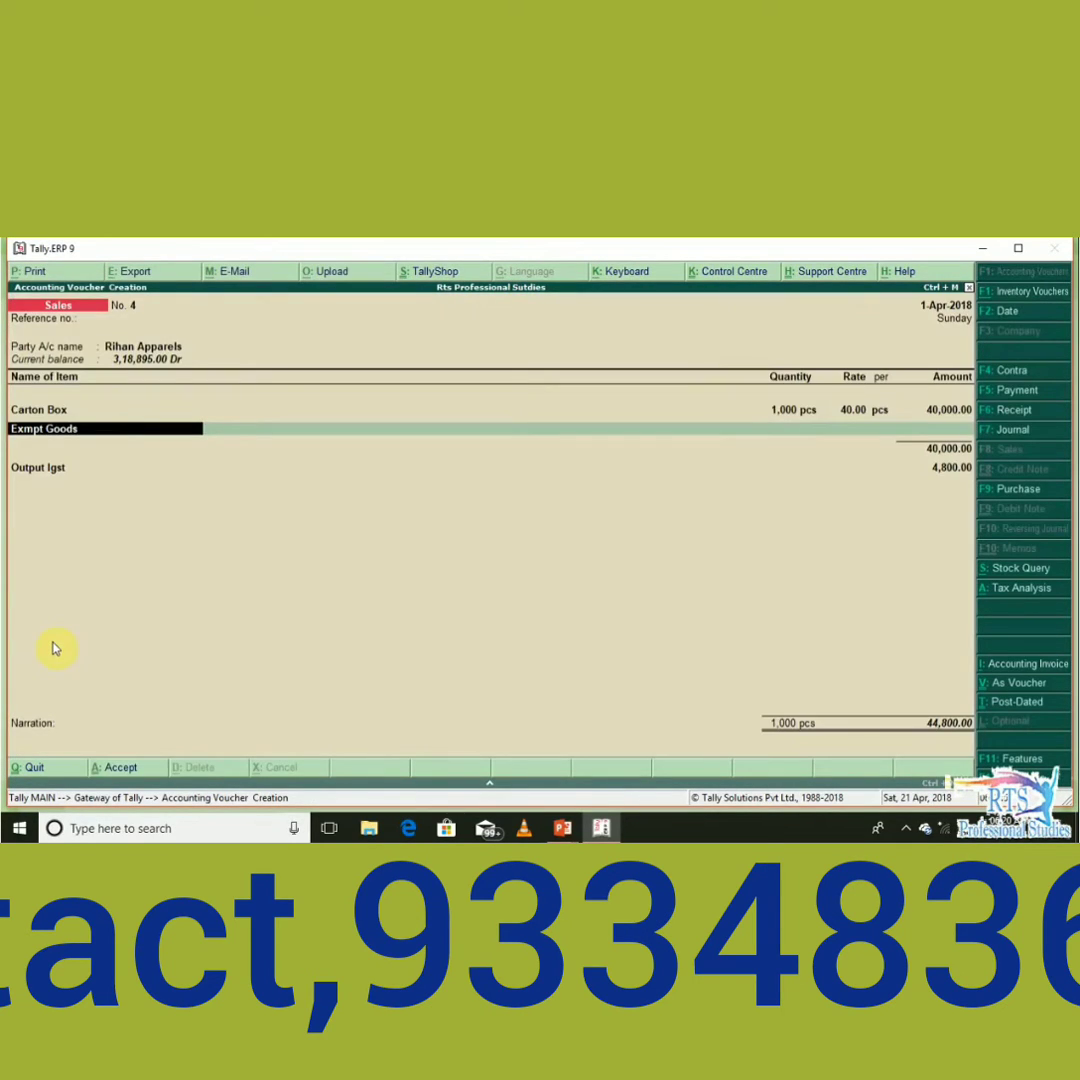
Open the Exmpt Goods item for alteration from the voucher and examine the taxability in its GST tax rate history.
key("alt+c")
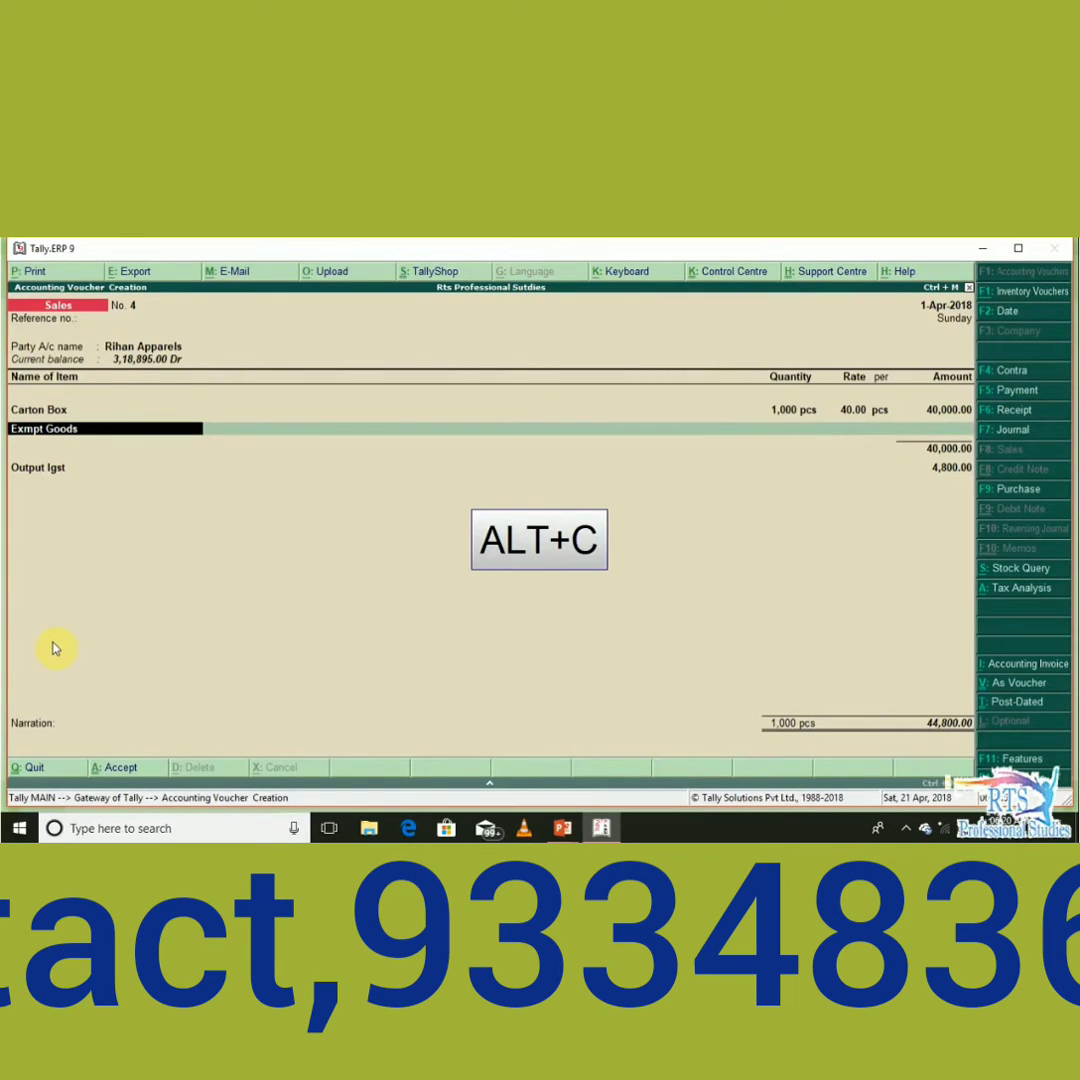
key("ctrl+Return")
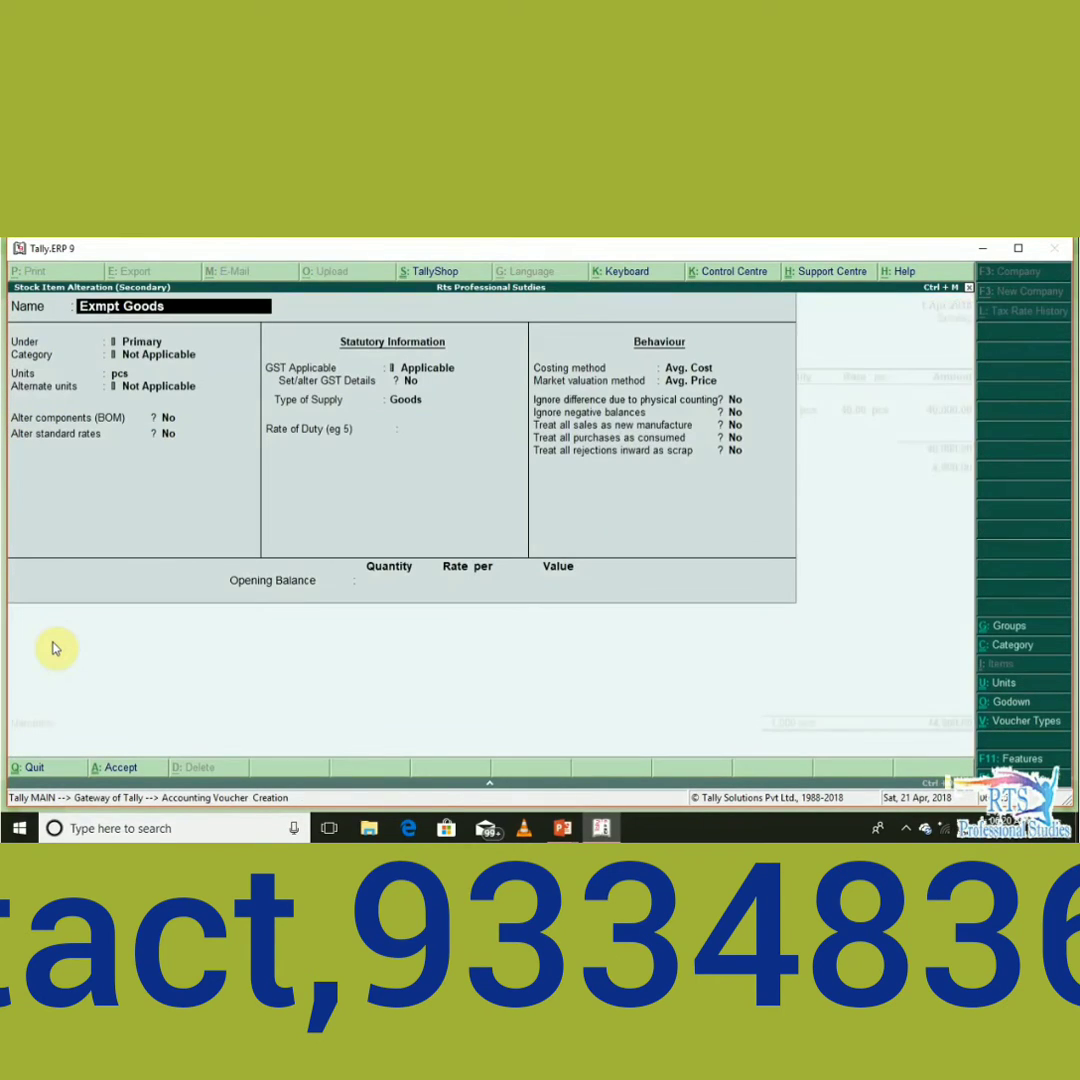
key("Return")
key("Return")
key("Return")
key("Return")
key("Return")
key("Return")
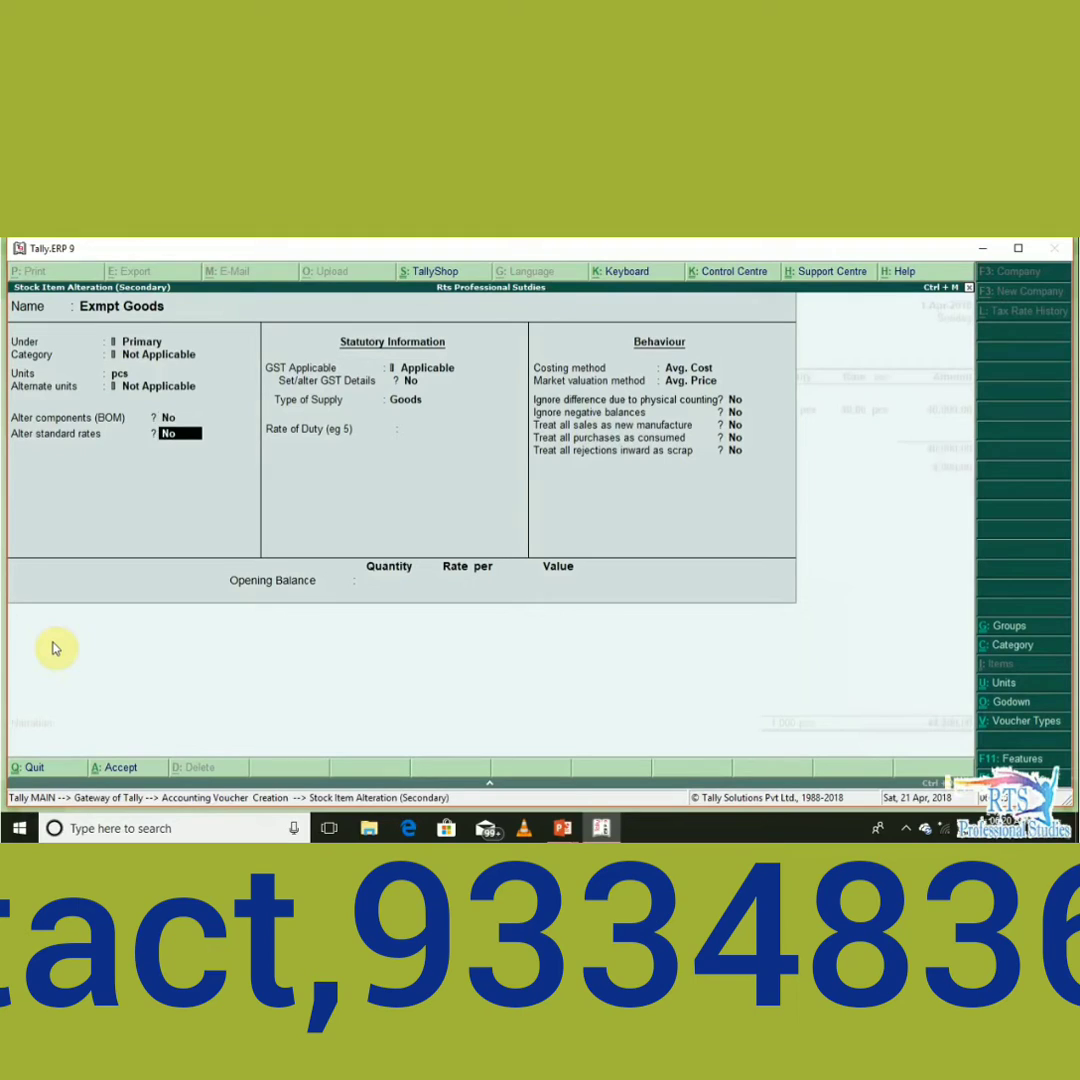
key("Return")
key("Return")
key("y")
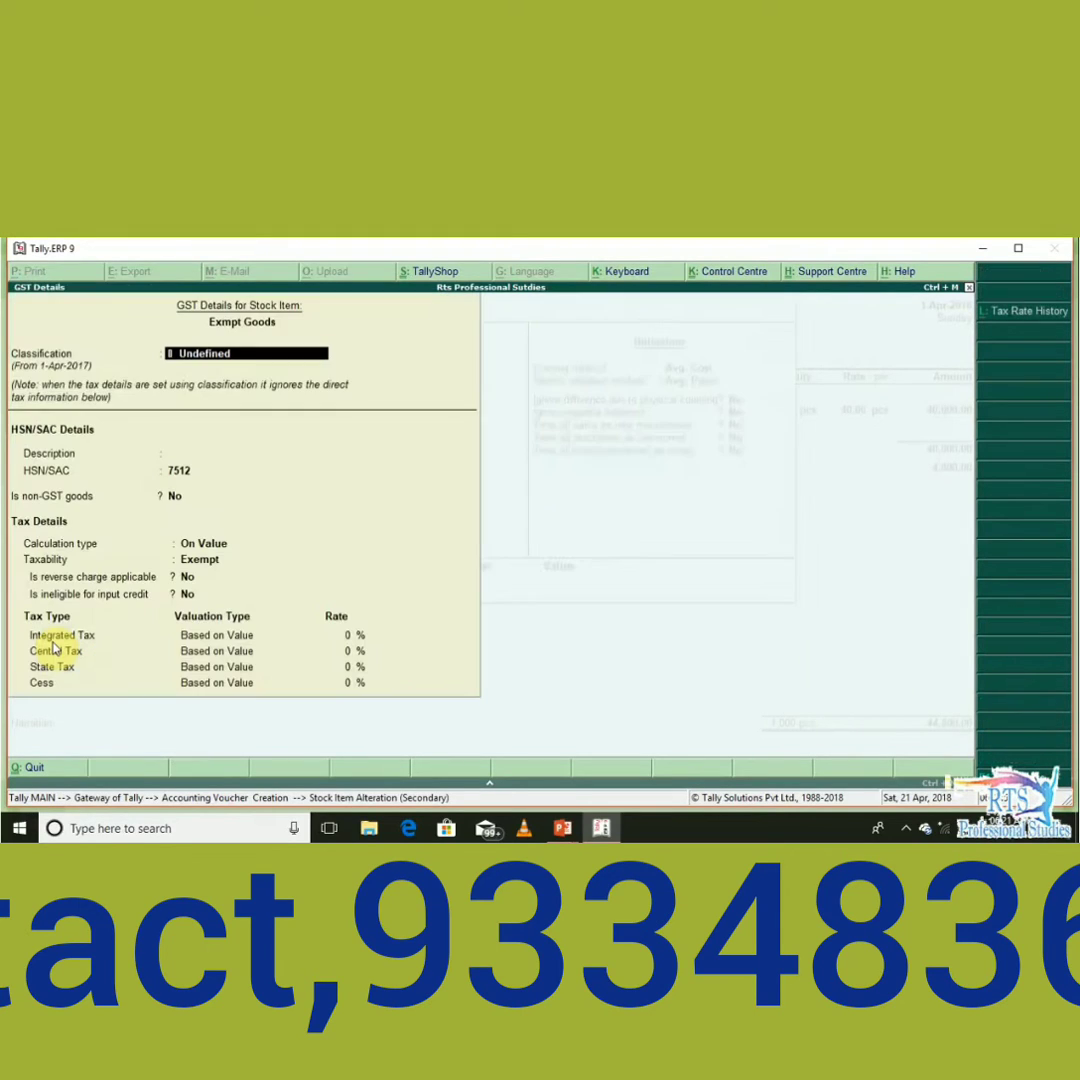
key("alt+l")
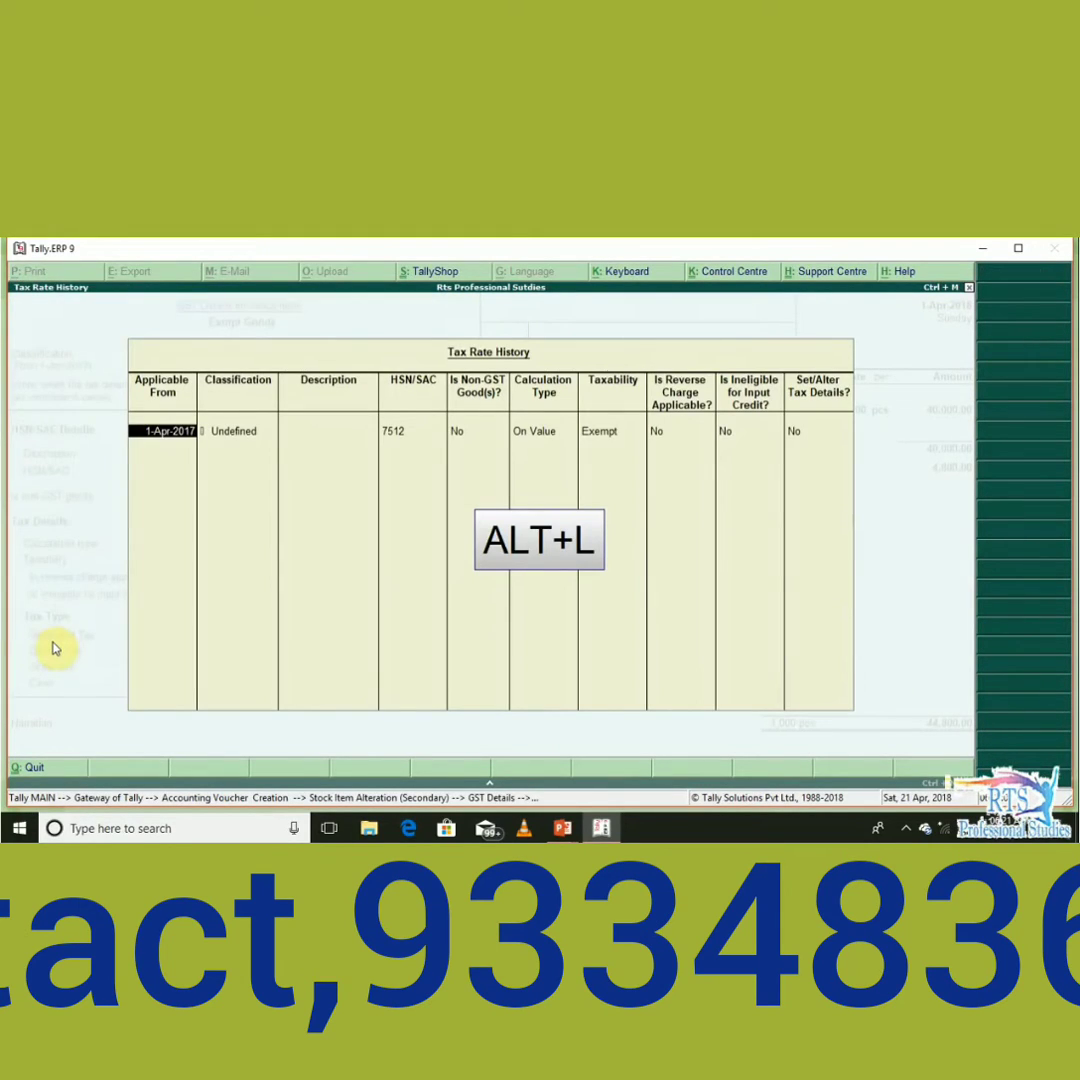
key("Return")
key("Return")
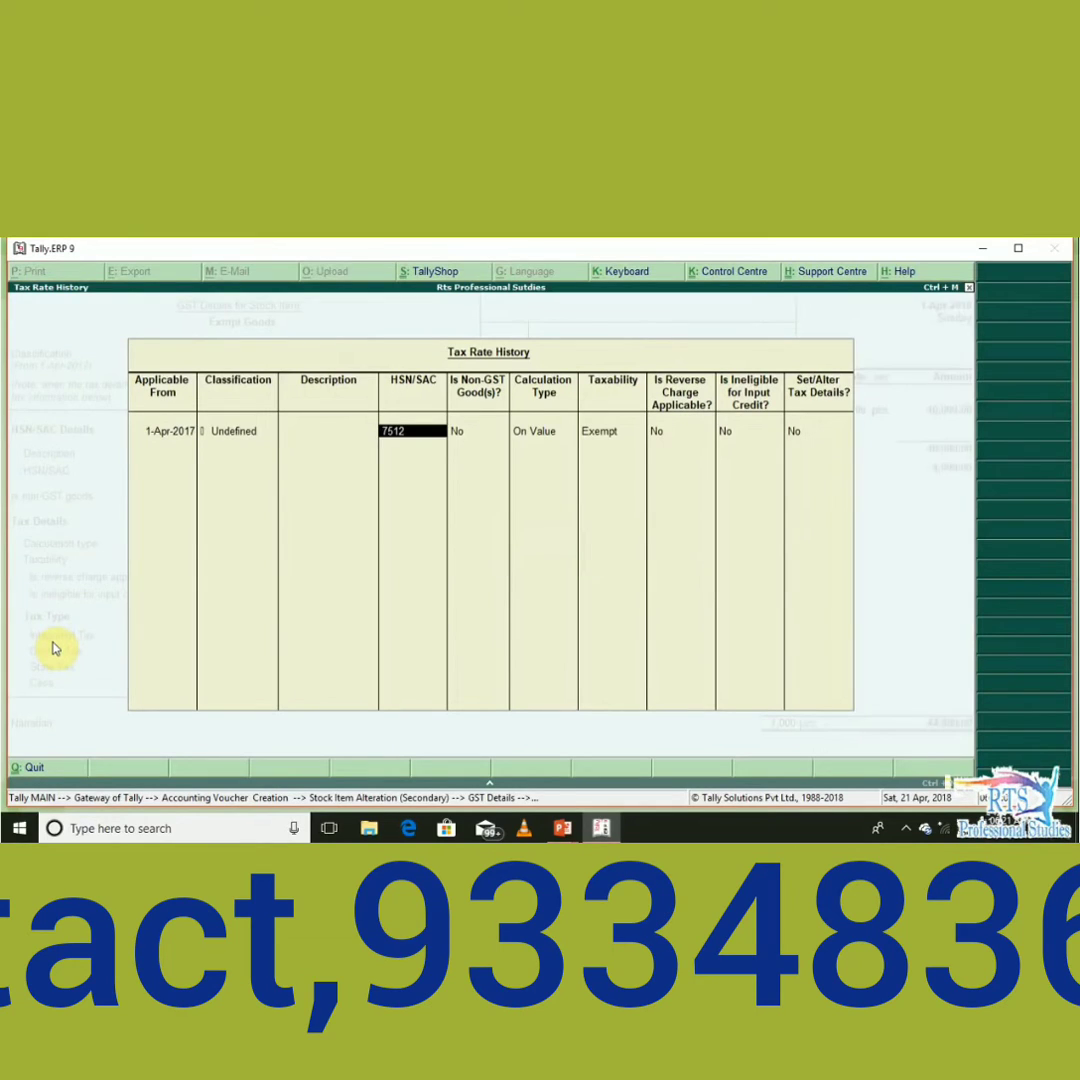
key("Return")
key("Return")
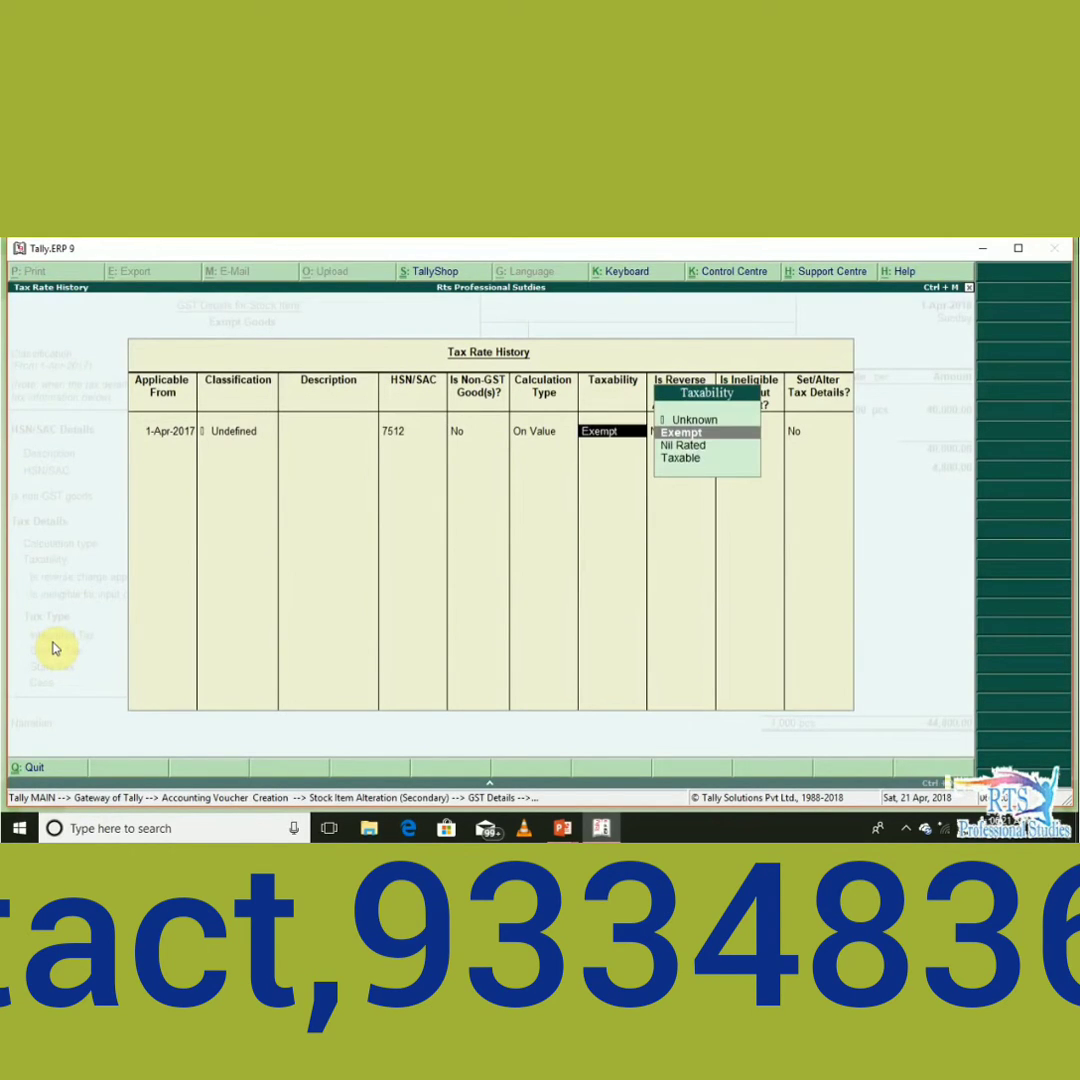
Keep the taxability of Exmpt Goods as Exempt and accept the stock item alteration.
key("Return")
key("Return")
key("Return")
key("Return")
key("Return")
key("Return")
key("Return")
key("Return")
key("Return")
key("Return")
key("Return")
key("Return")
key("Return")
key("Return")
key("Return")
key("Return")
key("Return")
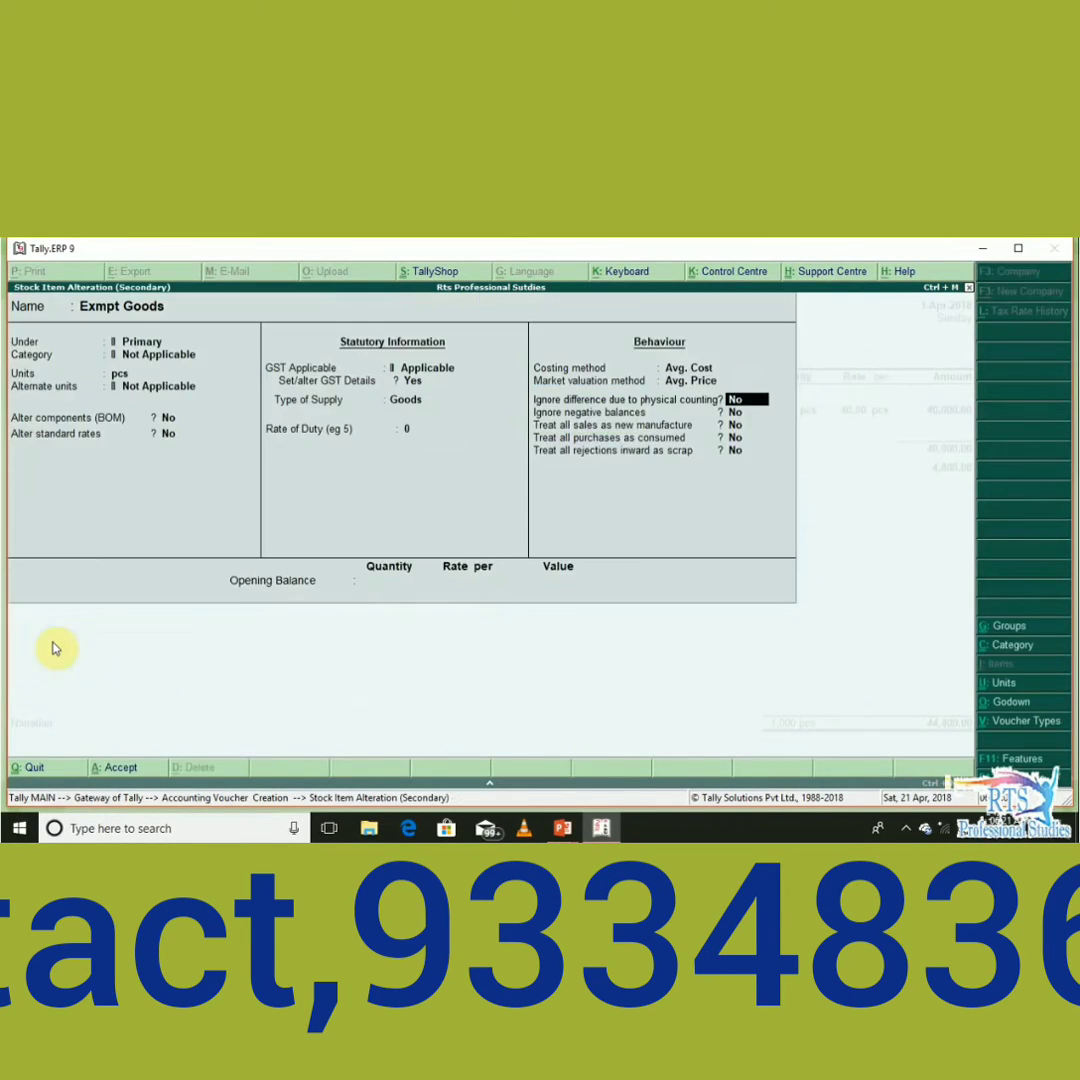
key("Return")
key("Return")
key("Return")
key("Return")
key("Return")
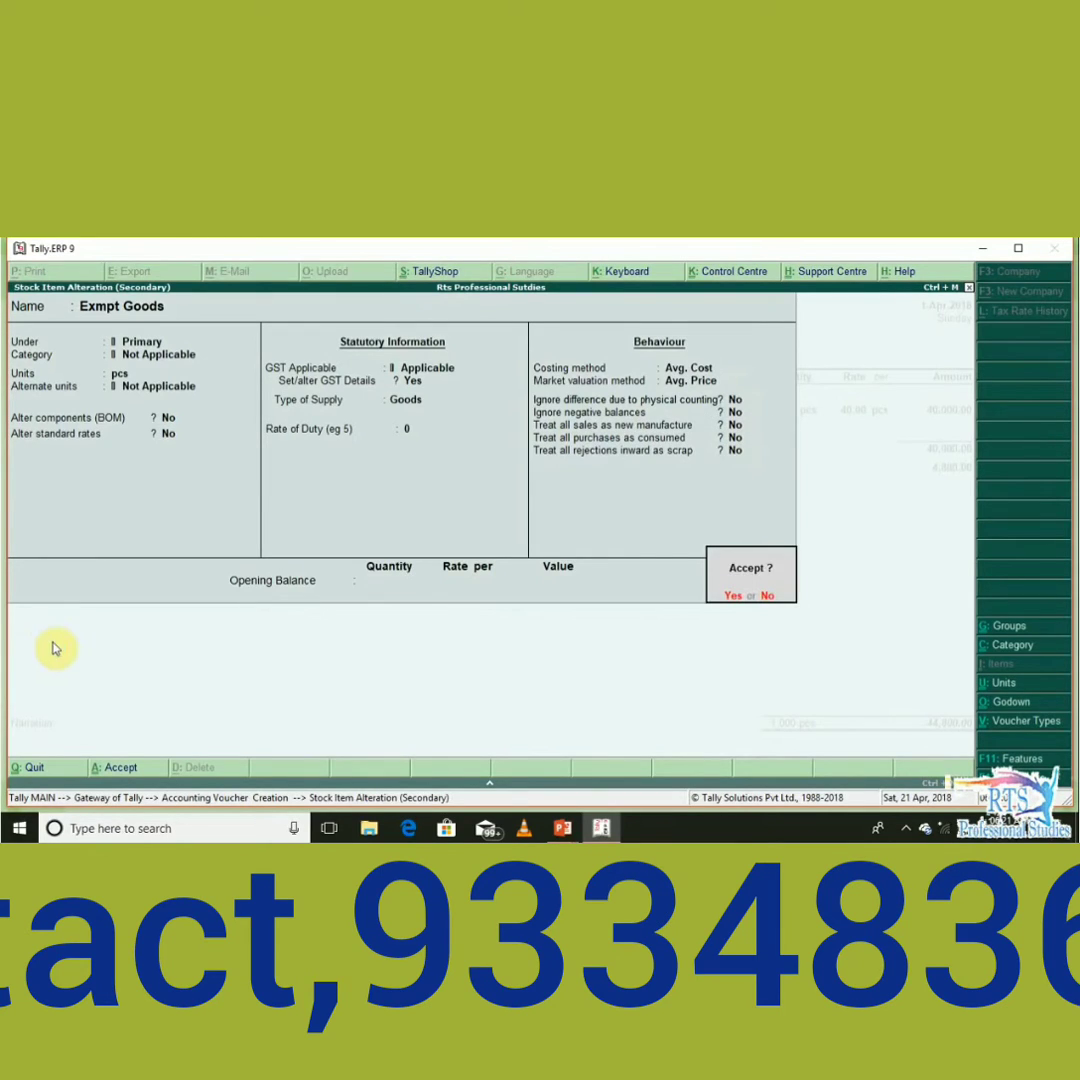
key("Return")
Set the tracking number of the Exmpt Goods allocation to Not Applicable and back out to the Carton Box line.
key("Return")
key("Down")
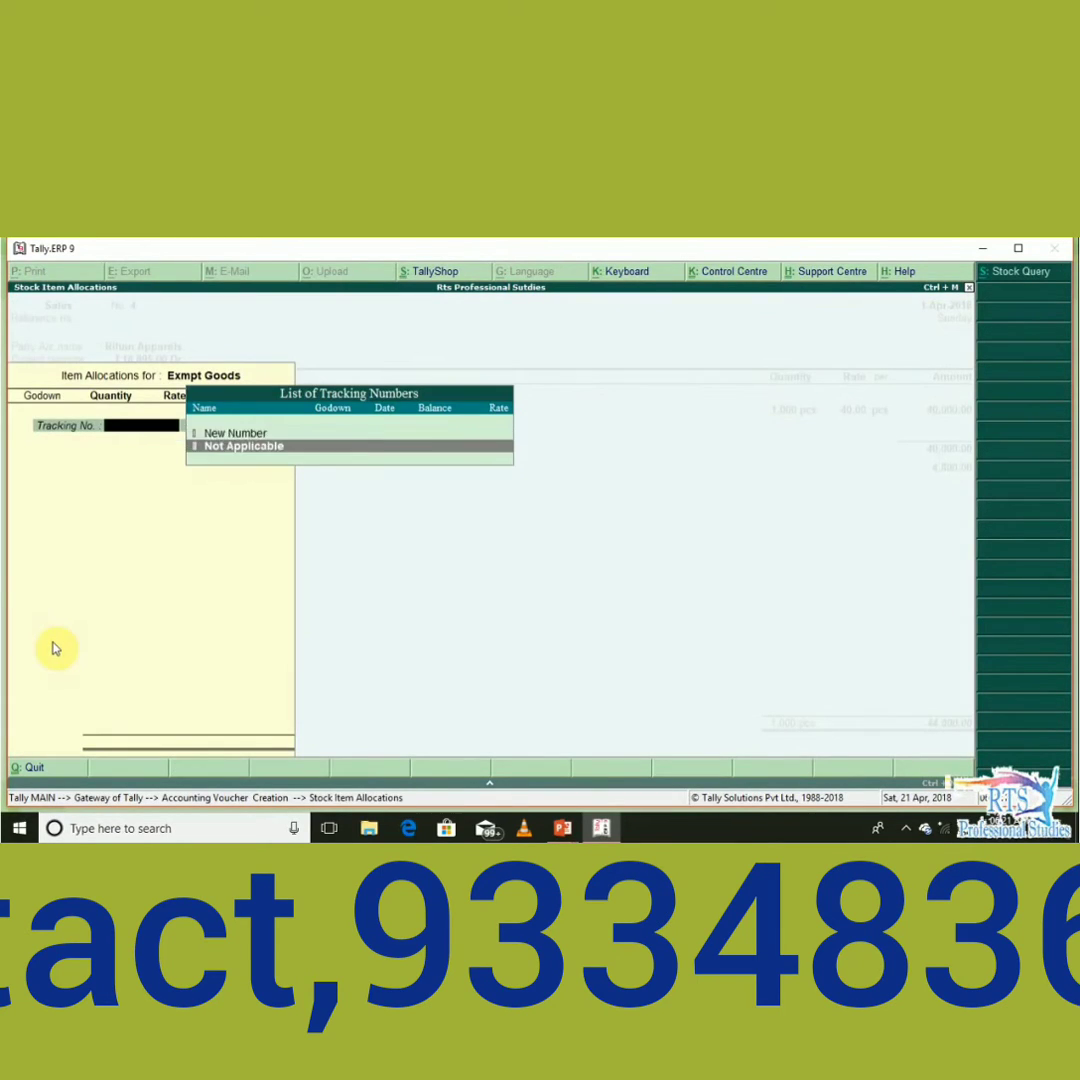
key("Return")
key("Return")
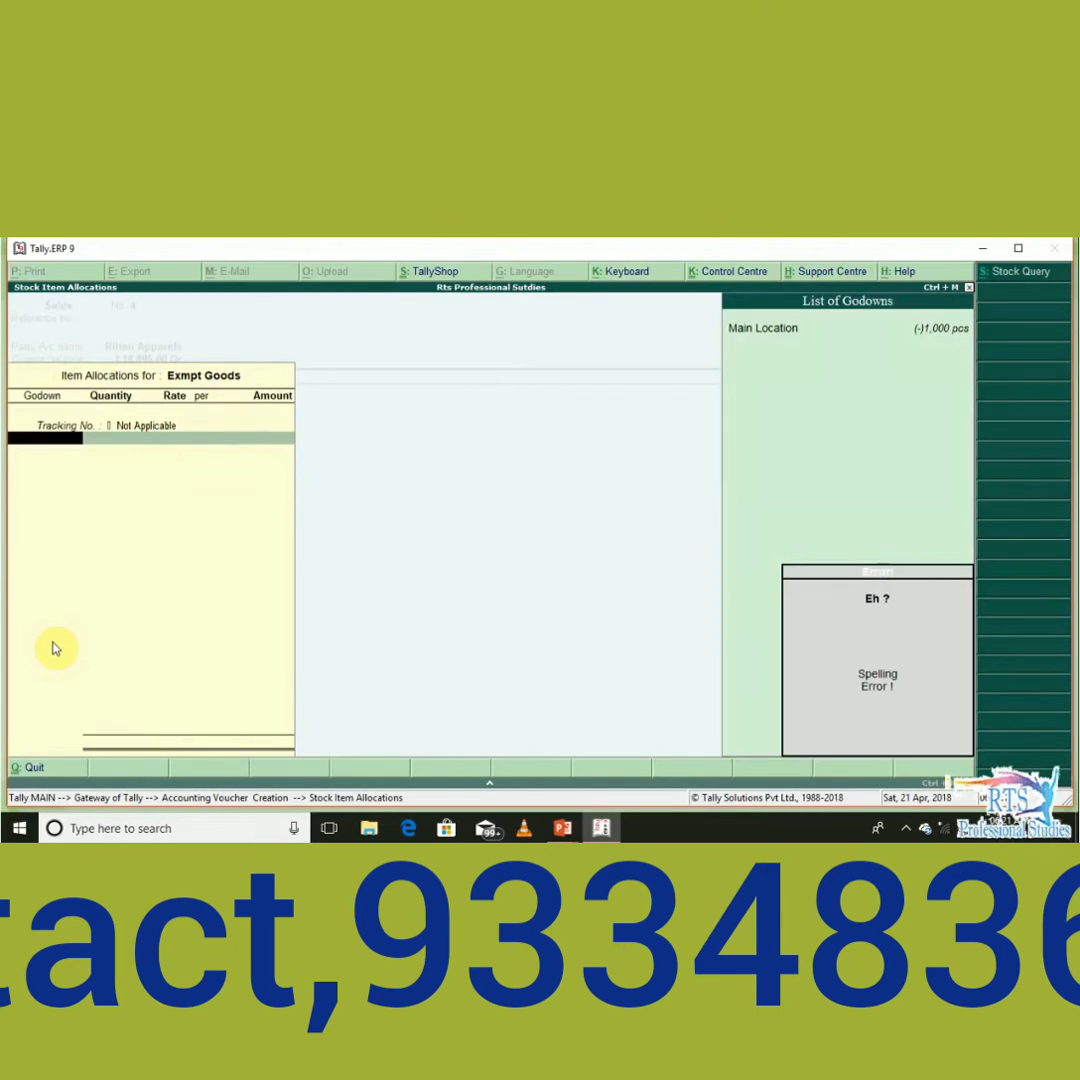
key("Escape")
key("Escape")
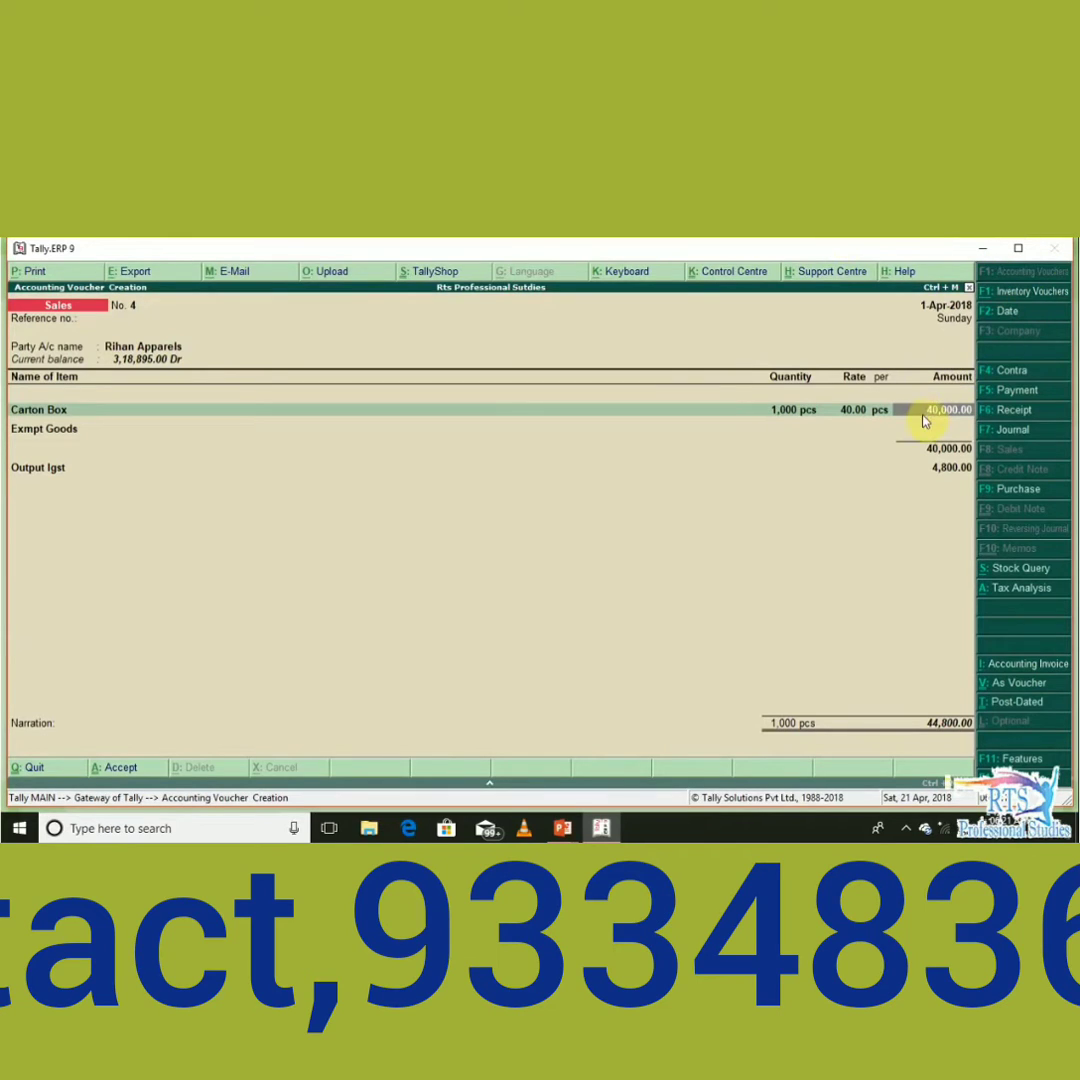
Open the item allocation for Exmpt Goods and set its godown to Main Location with tracking number Not Applicable.
key("Return")
key("Return")
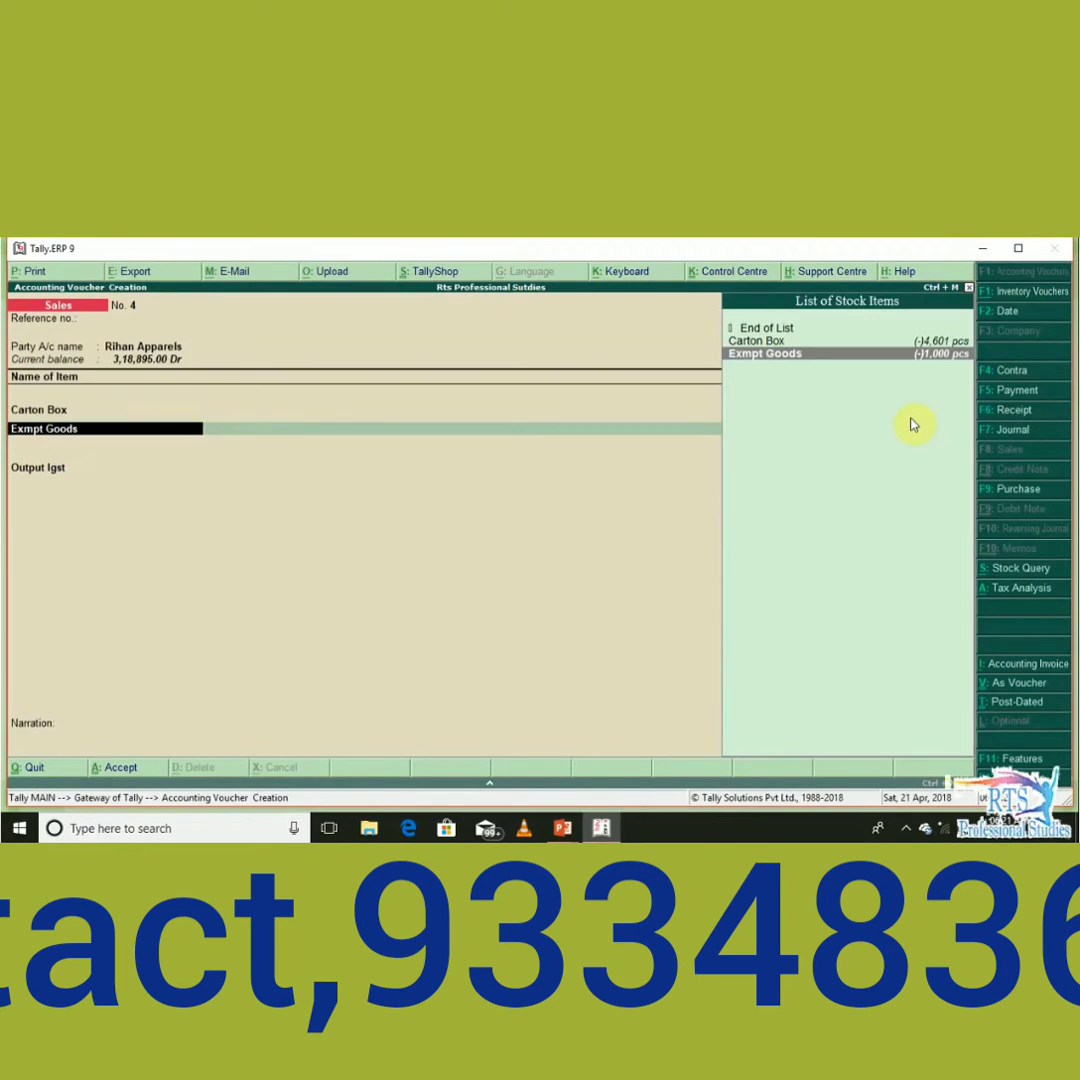
key("Return")
key("Return")
key("Return")
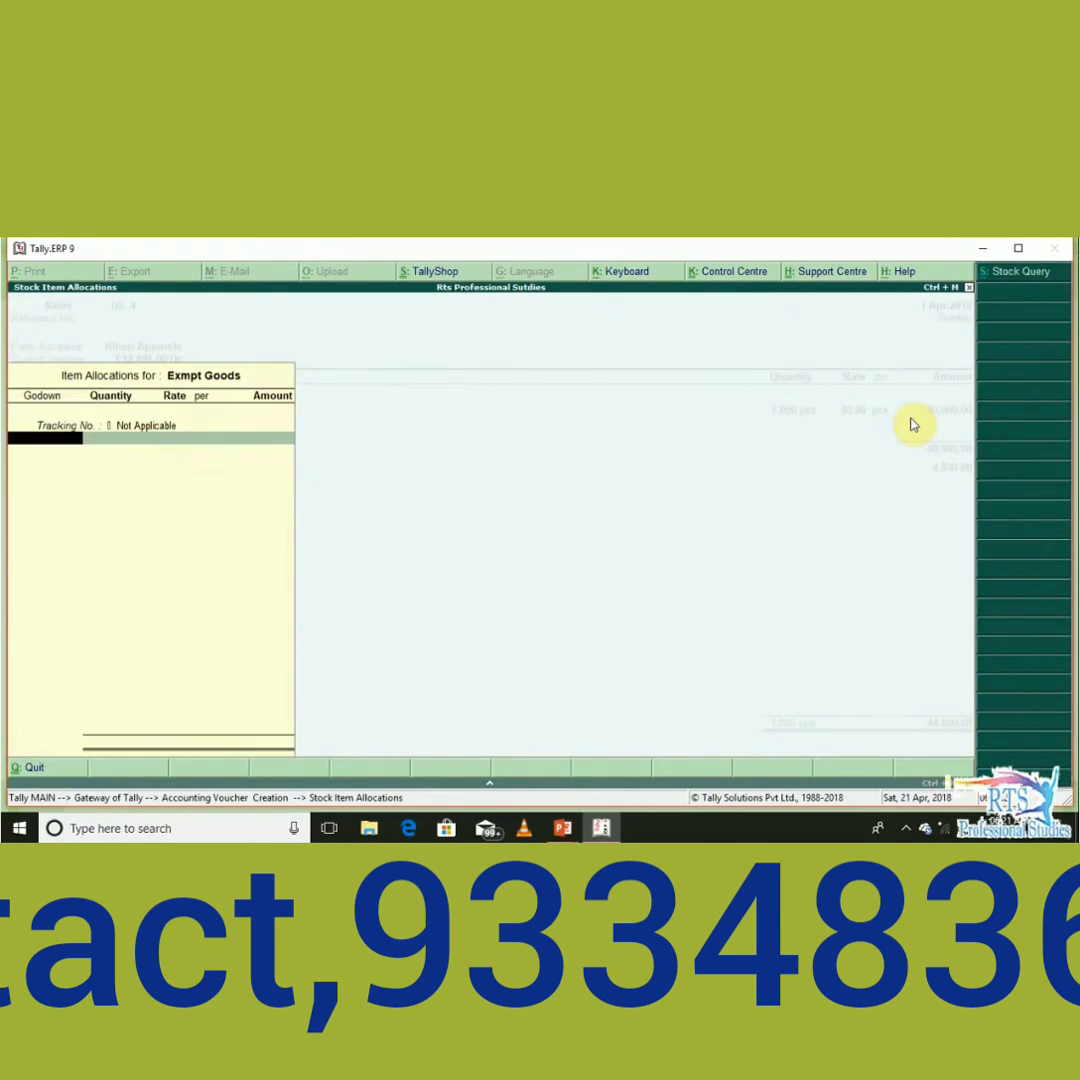
key("Return")
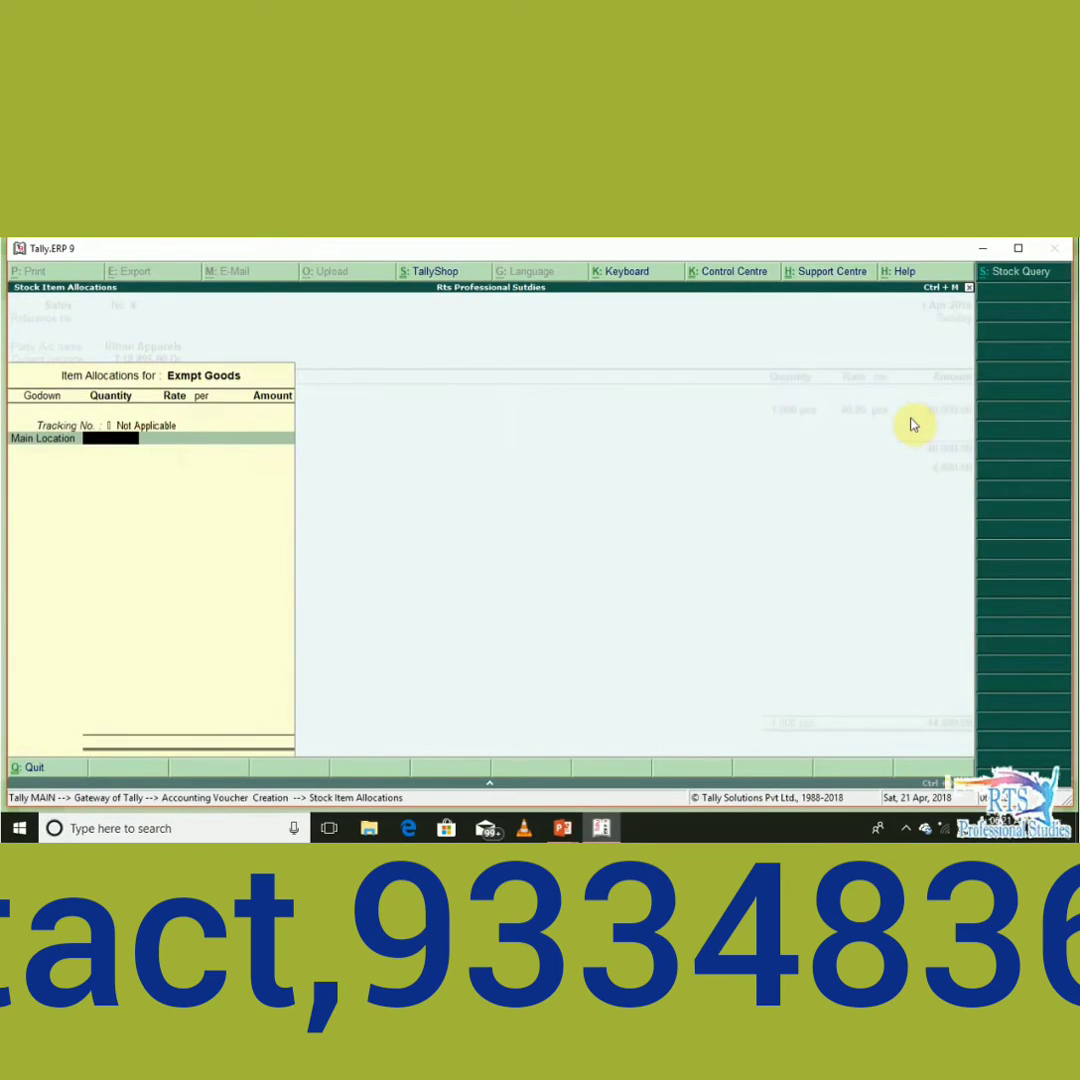
Enter 1,000 pcs at a rate of 6.00 per pcs for Exmpt Goods and end the allocation.
type("1,00")
type("000")
key("Return")
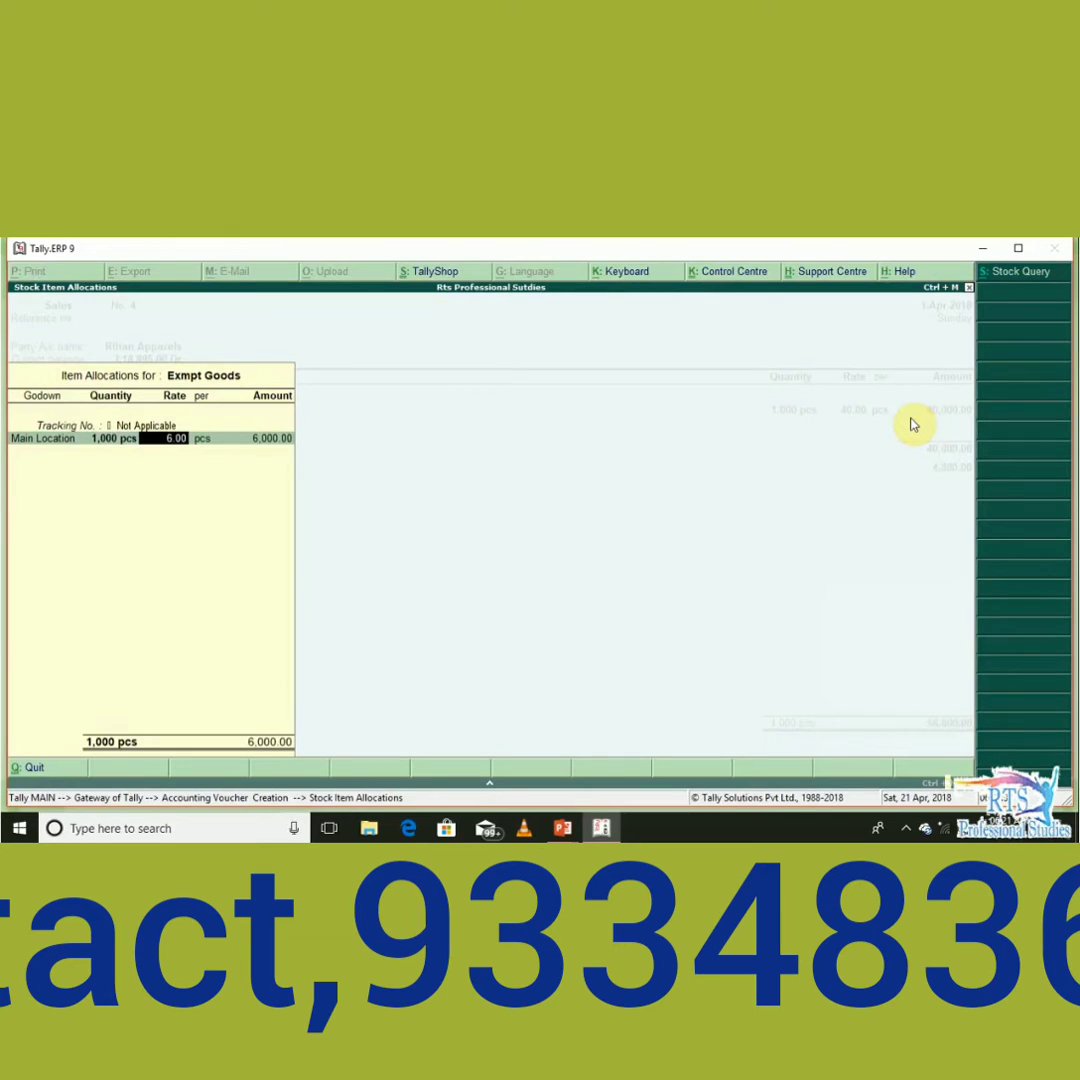
key("Return")
key("Return")
key("Return")
key("Return")
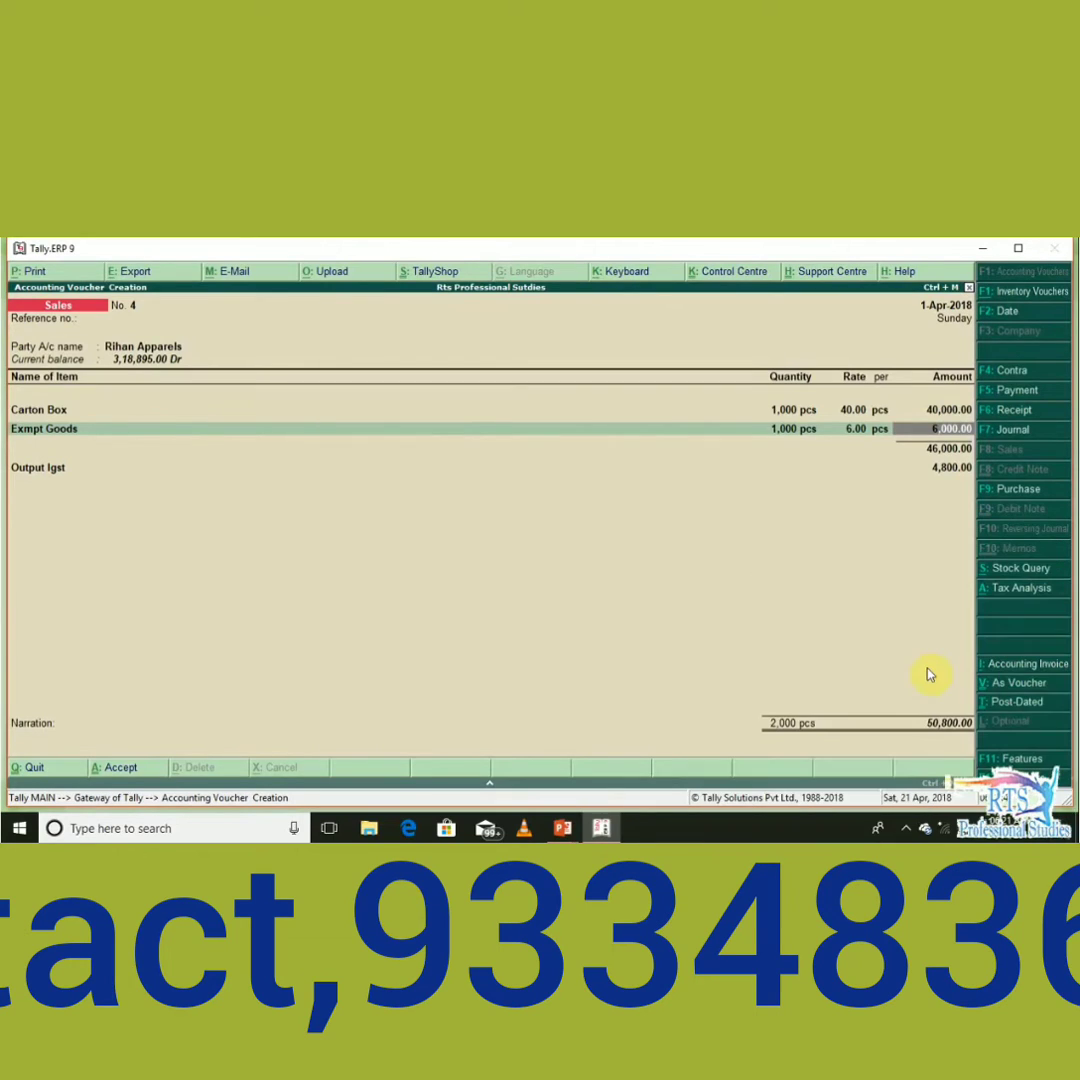
Allocate the Exmpt Goods amount to the Sales ledger with the tax classification Interstate Sales Taxable.
key("Return")
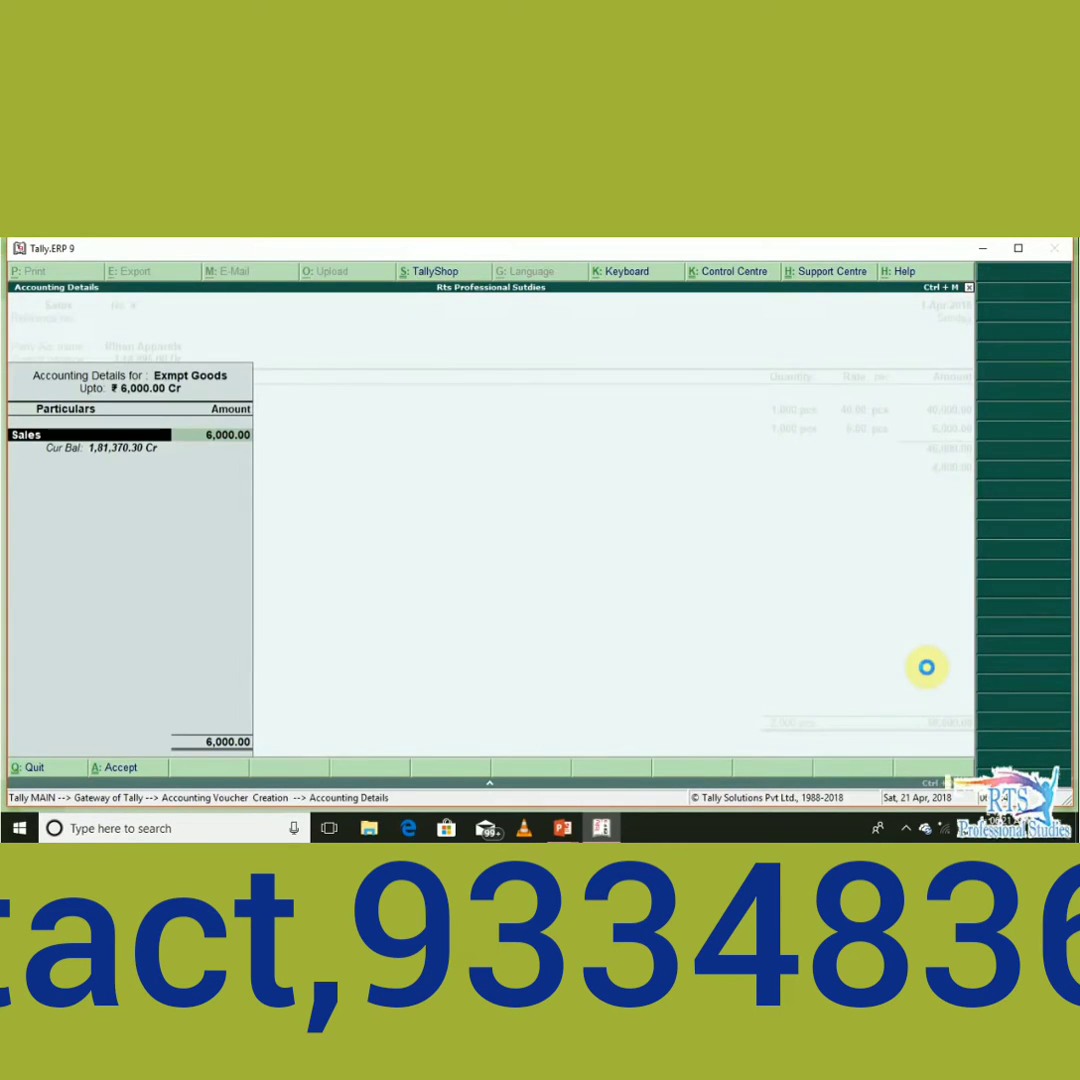
key("Return")
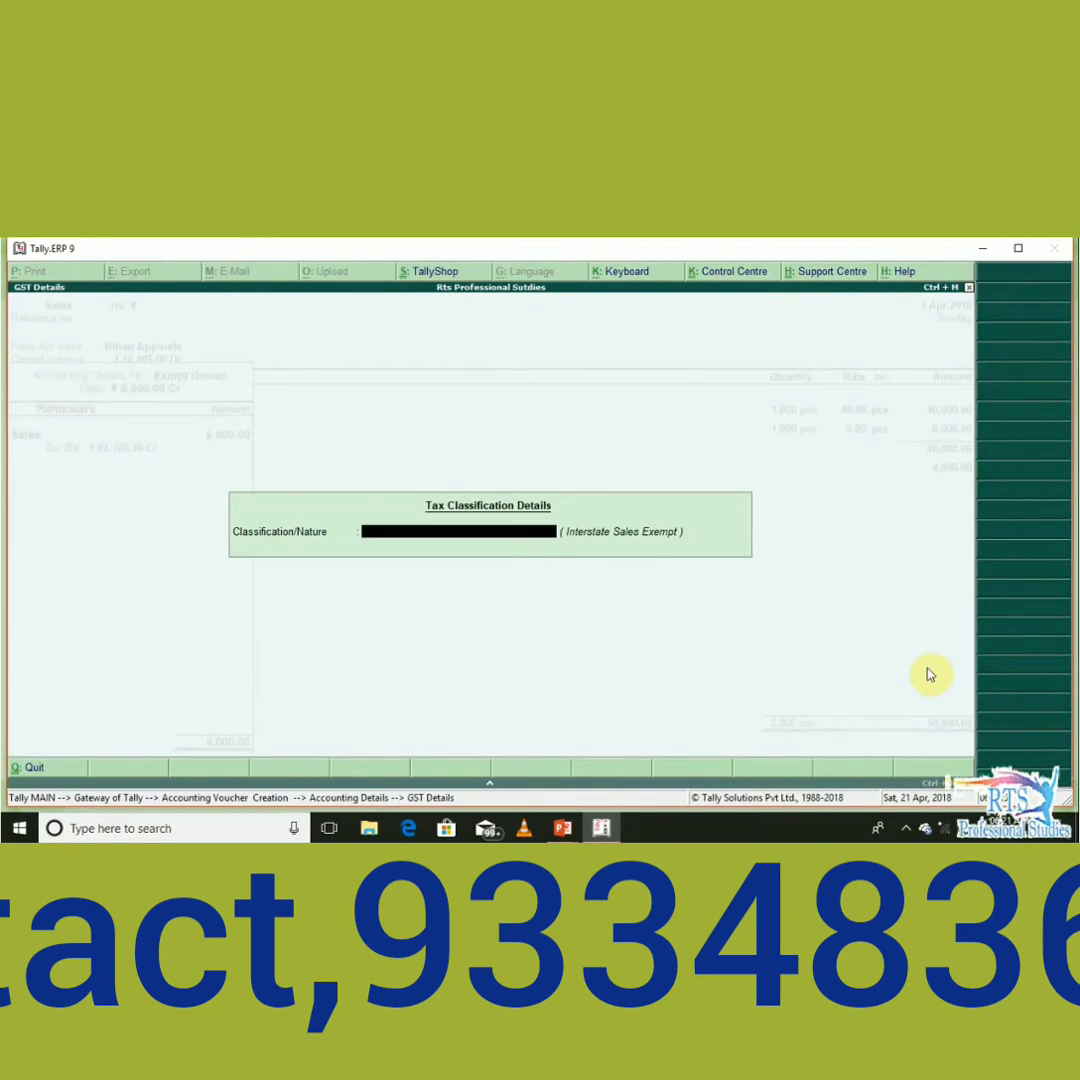
type("Inter")
key("Down")
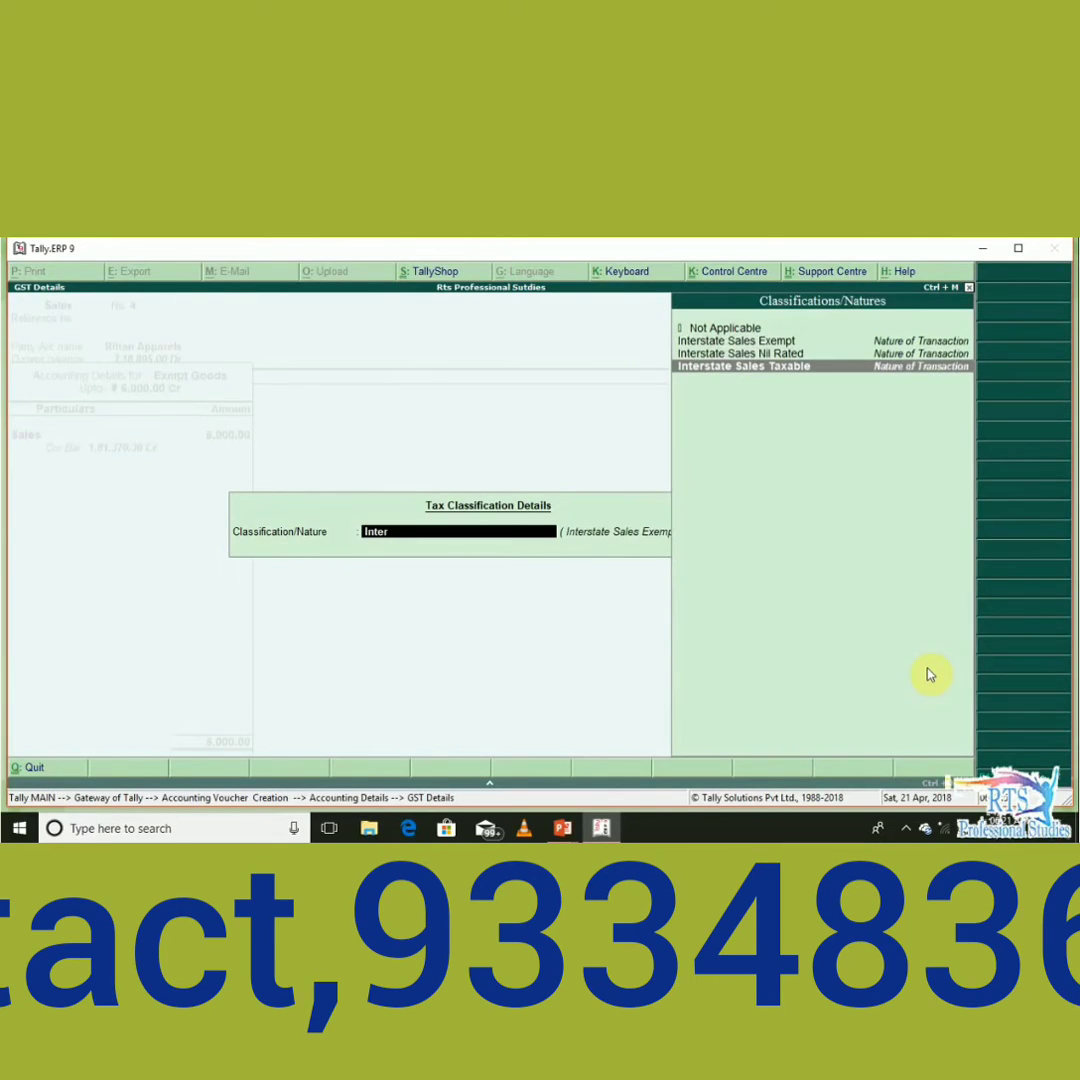
key("Return")
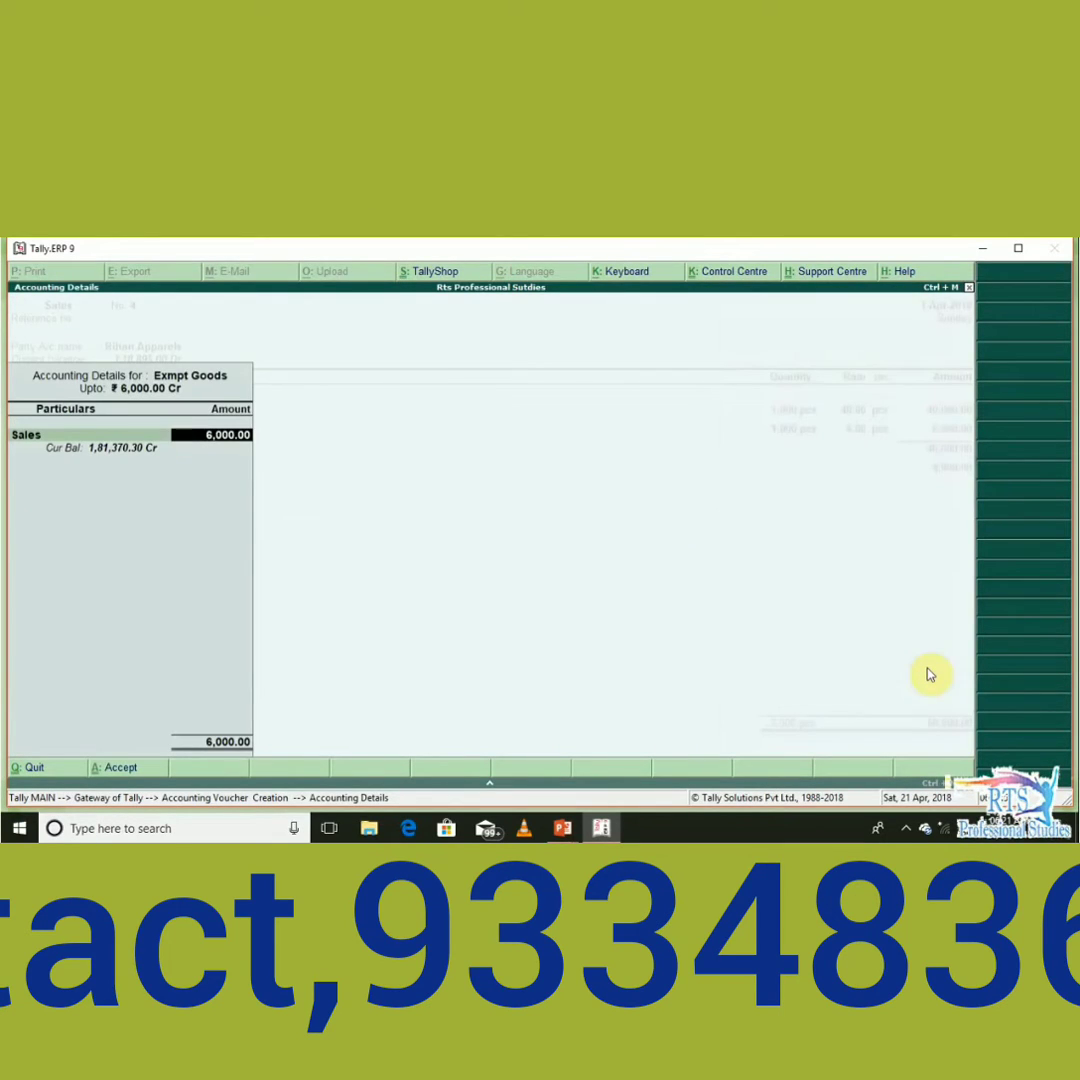
key("Return")
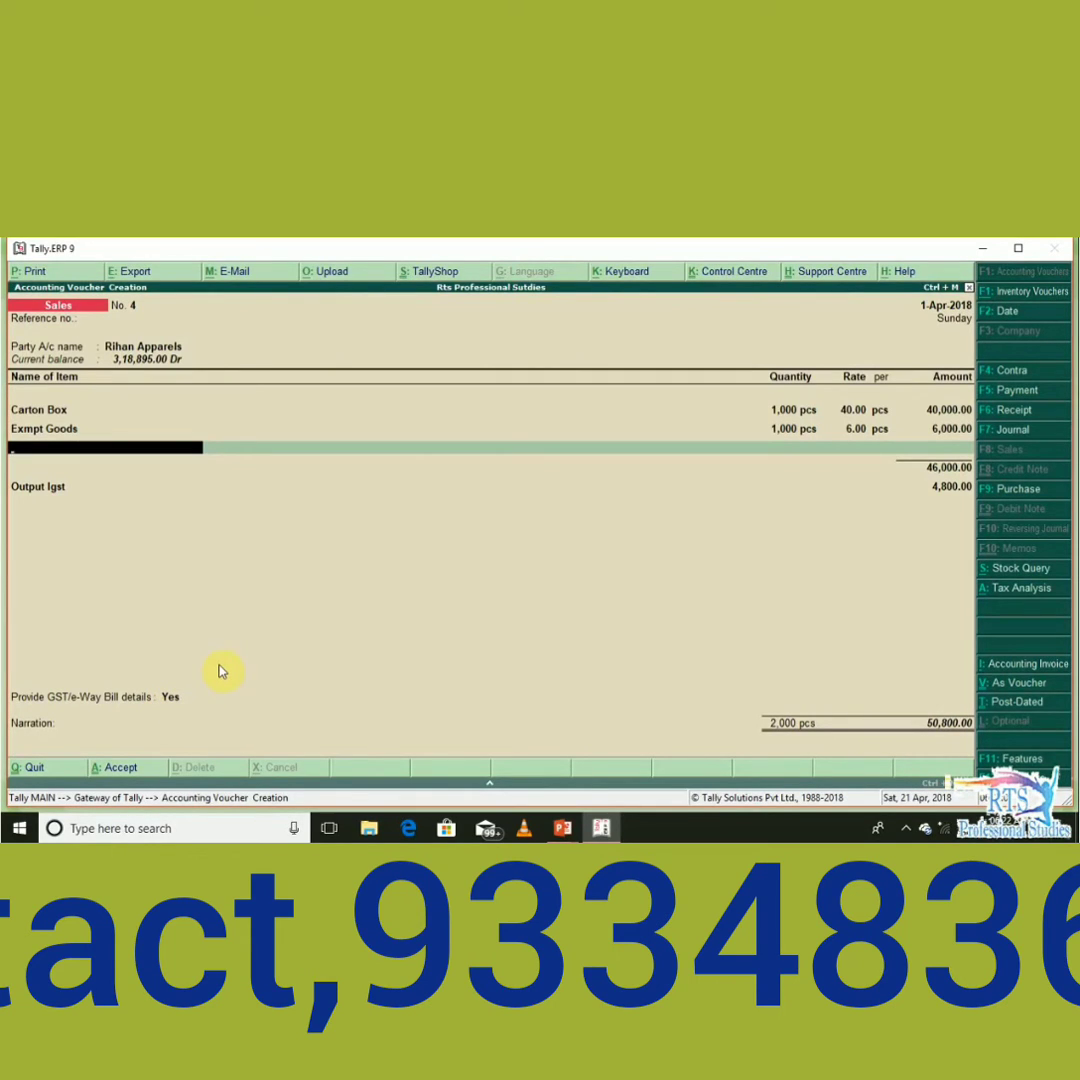
Go back to the Carton Box line and keep its details, continuing to the amount in the Exmpt Goods allocation.
key("BackSpace")
key("BackSpace")
key("BackSpace")
key("BackSpace")
key("BackSpace")
key("BackSpace")
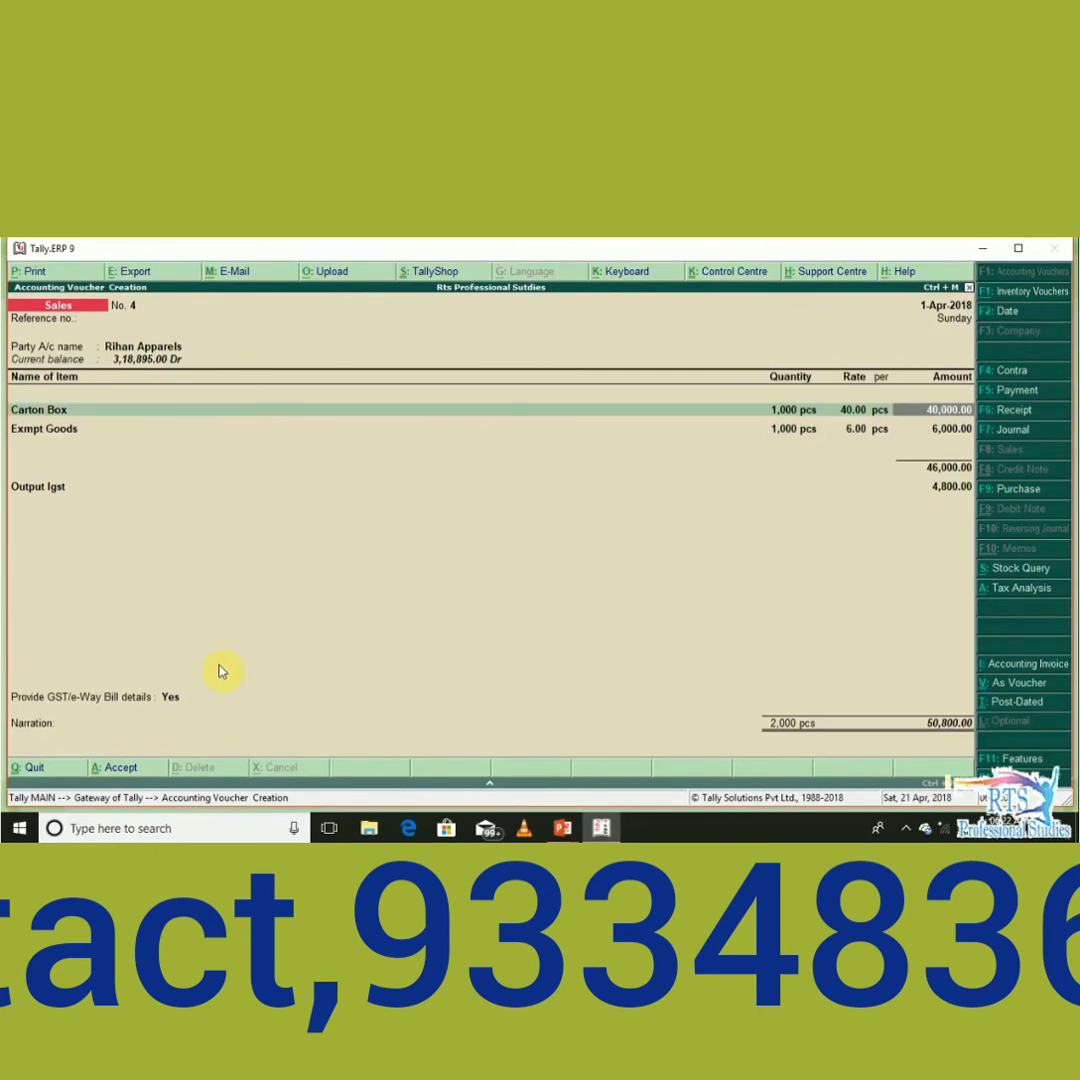
key("Return")
key("Return")
key("Return")
key("Return")
key("Return")
key("Return")
key("Return")
key("Return")
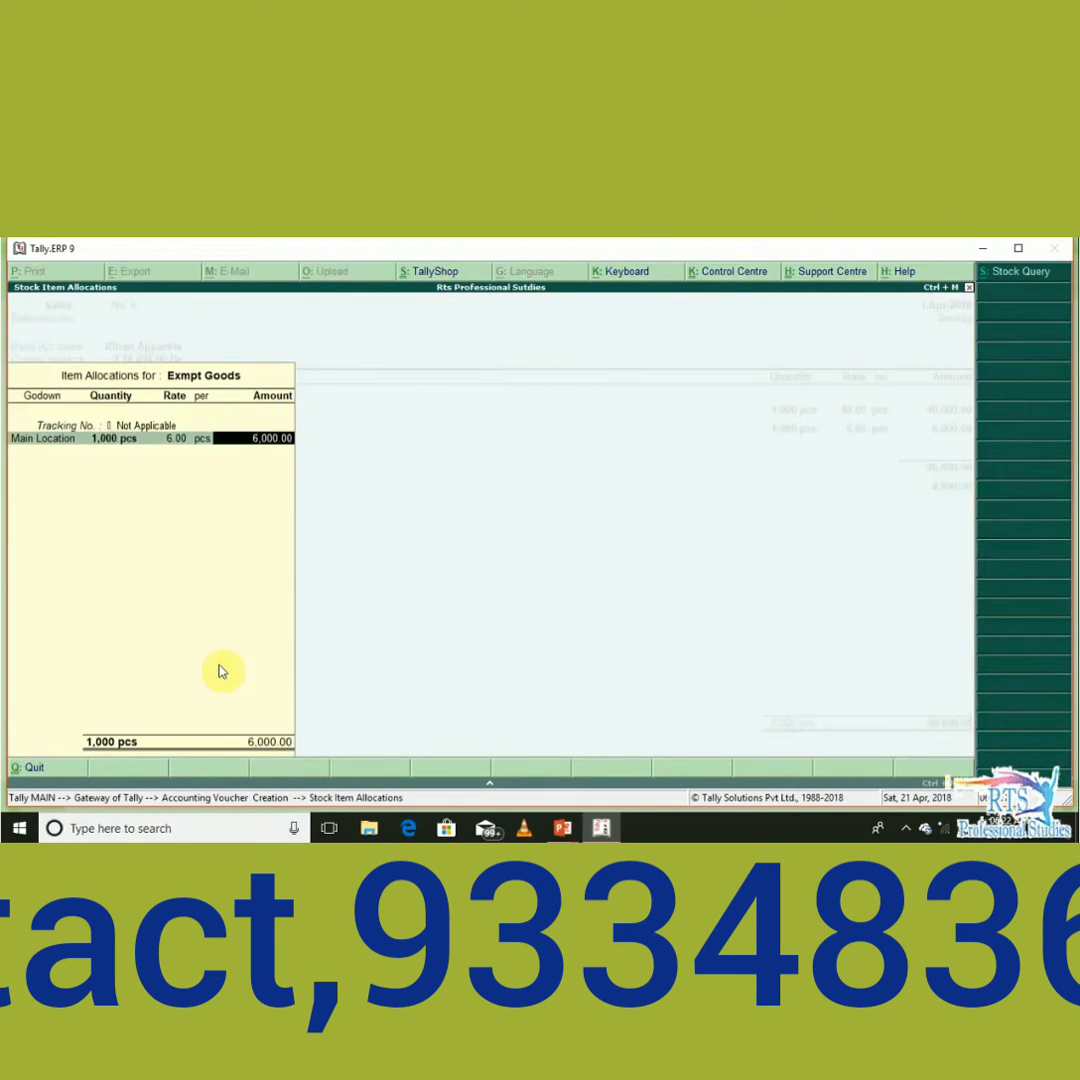
key("Return")
key("Return")
key("Return")
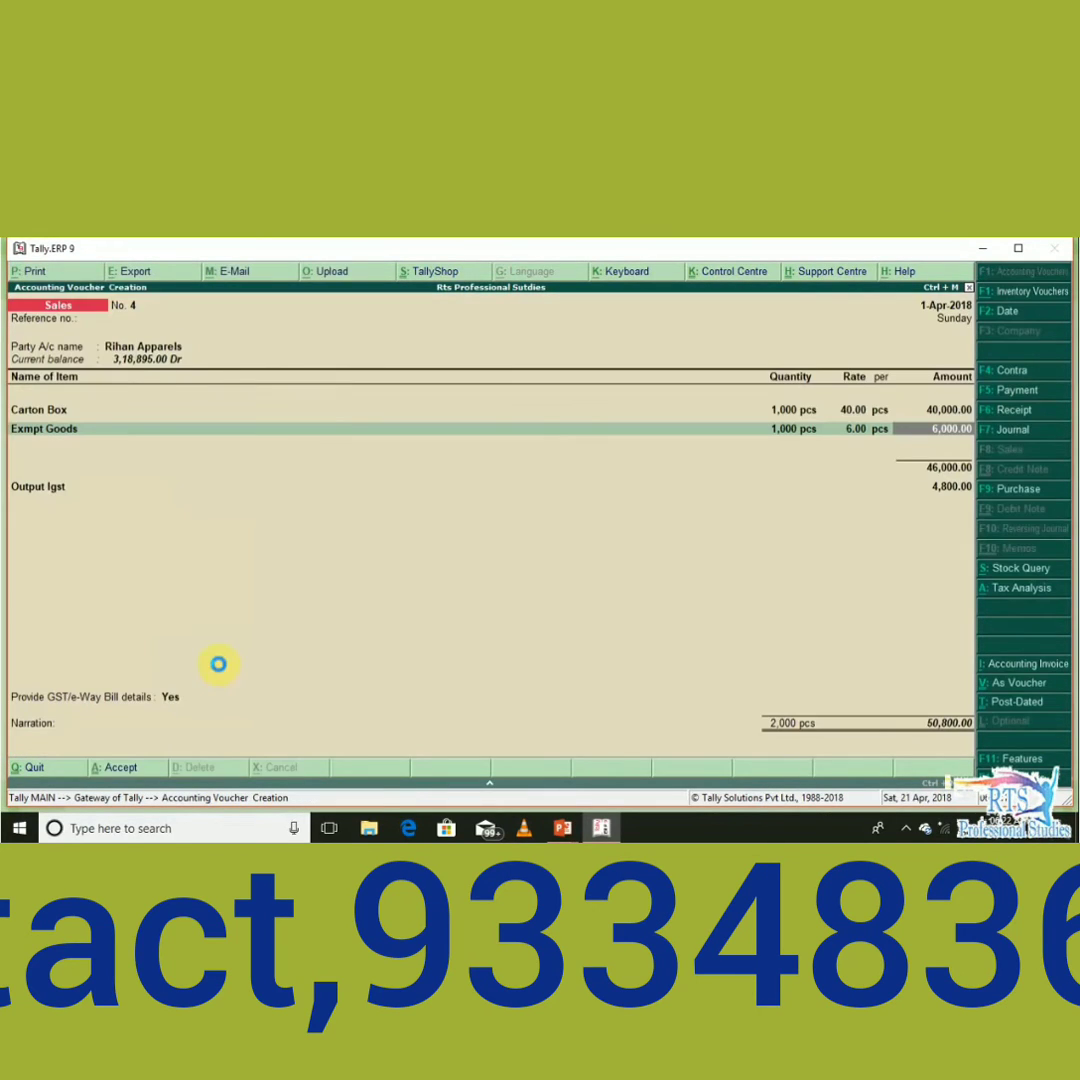
key("Return")
type("i")
key("Escape")
key("Escape")
key("BackSpace")
Set the Exmpt Goods rate to 4.00 per pcs and end its item allocation.
key("Return")
key("Return")
key("Return")
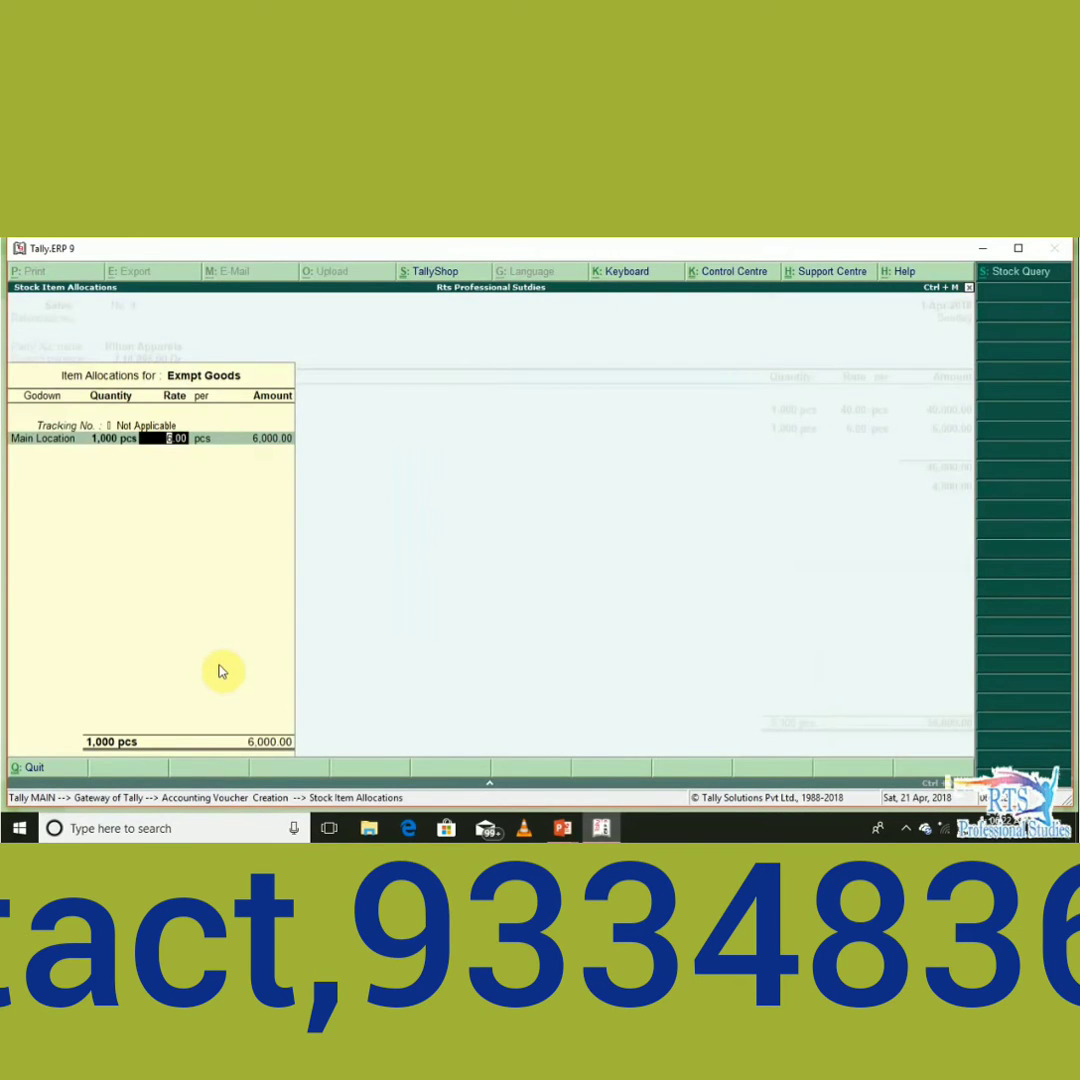
type("4")
key("Return")
key("Return")
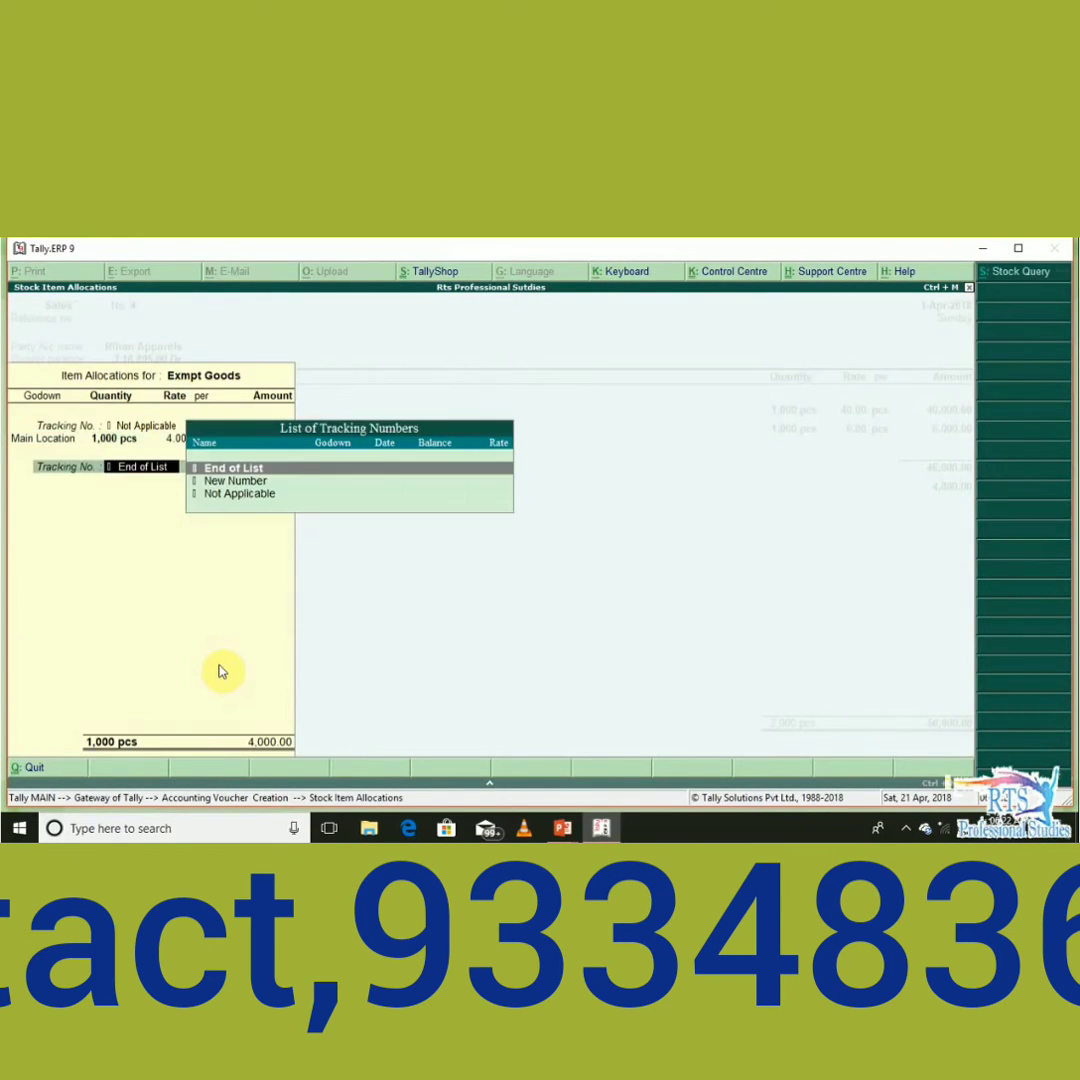
key("Return")
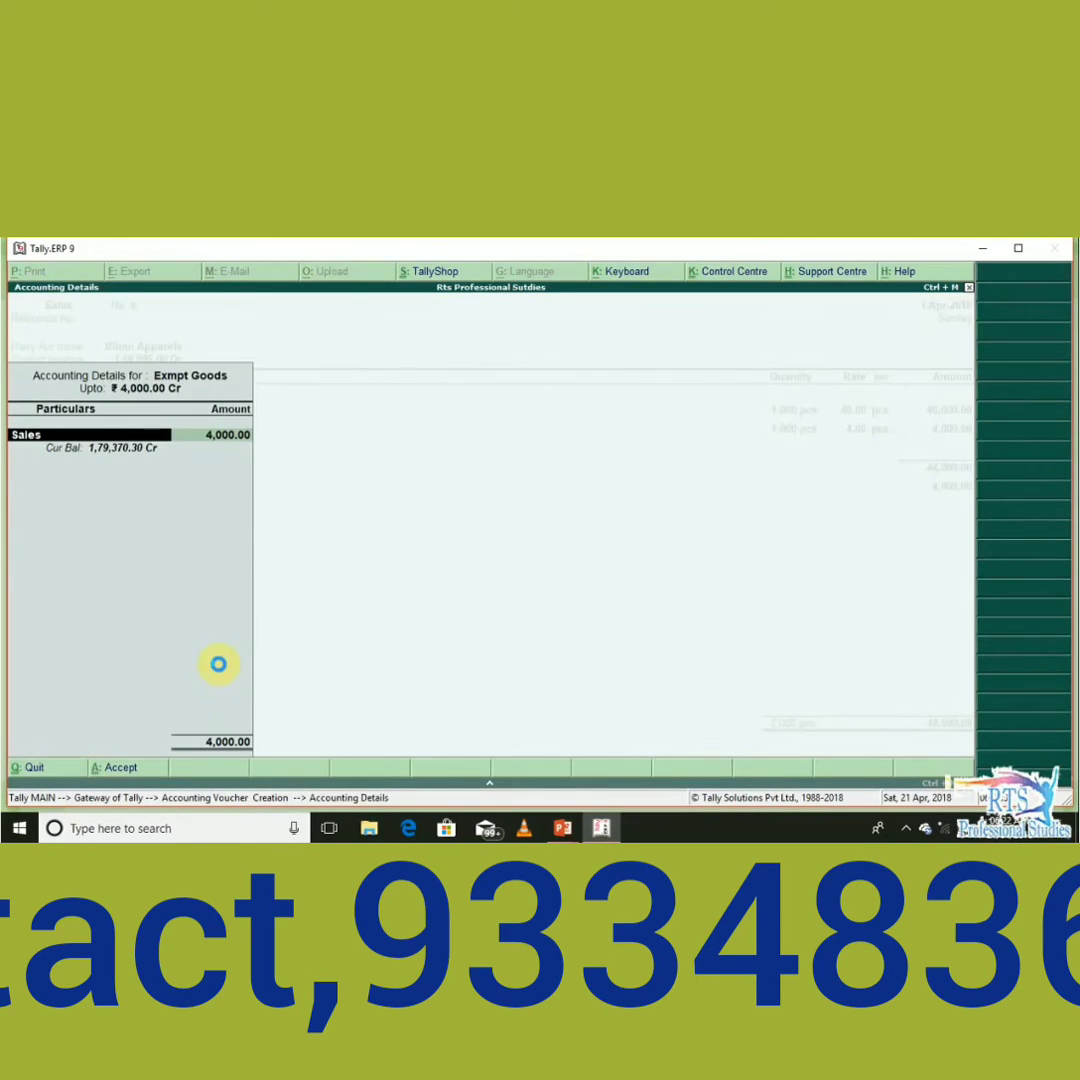
Classify the Exmpt Goods sales amount as Interstate Sales Exempt and end the list of stock items.
key("Return")
type("Inter")
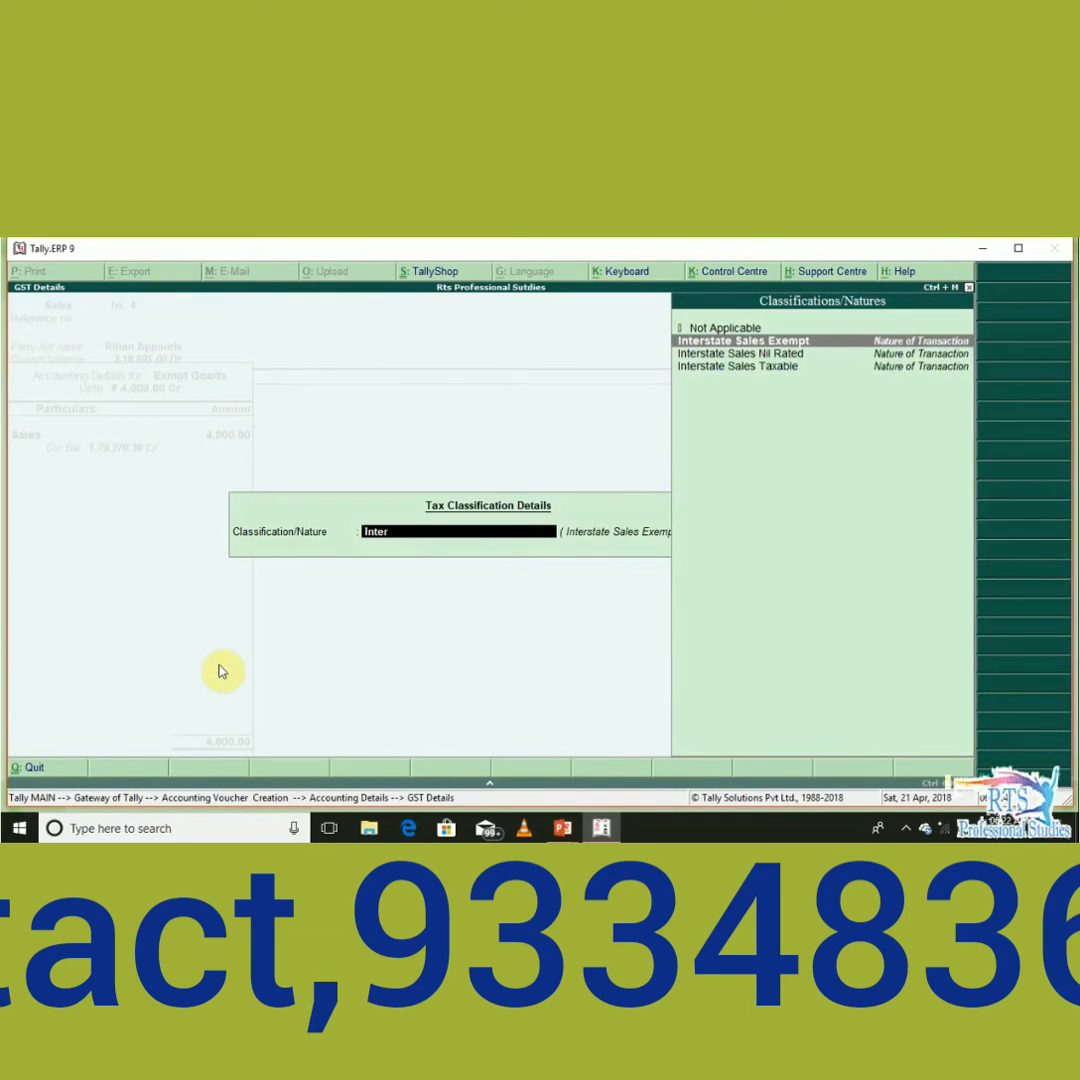
key("Return")
key("Return")
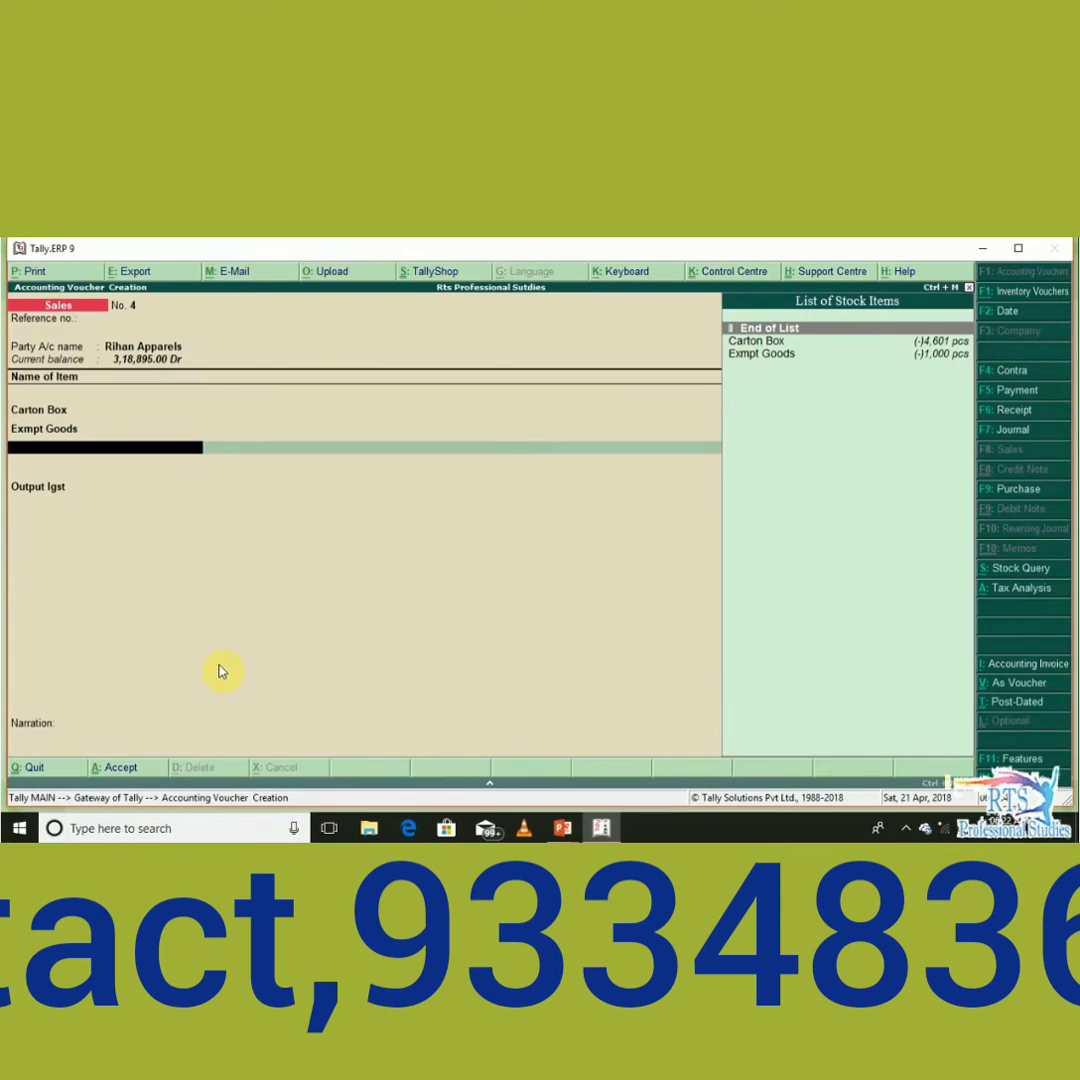
key("Return")
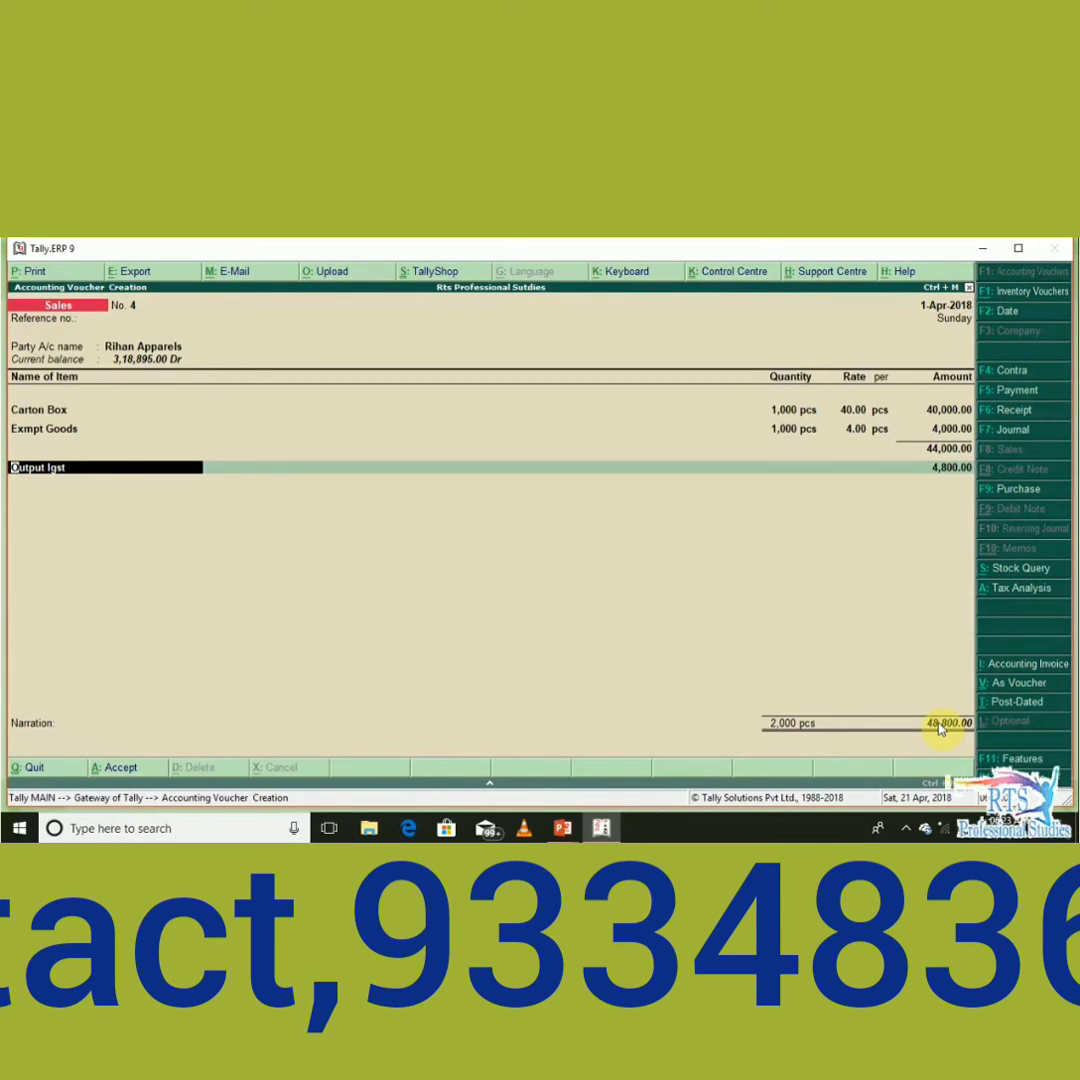
Open the company's GST details for alteration from the Statutory and Taxation features.
key("F11")
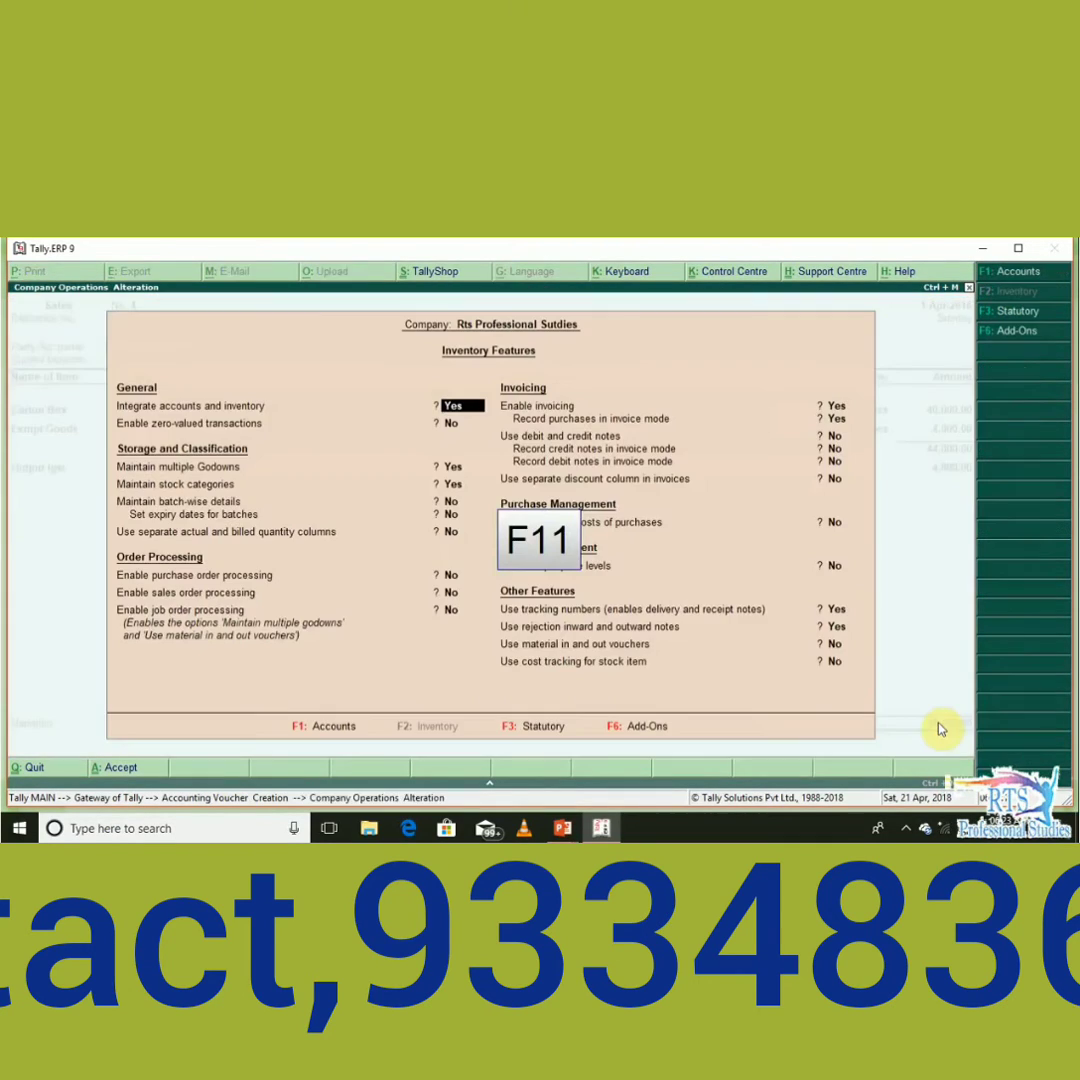
key("F3")
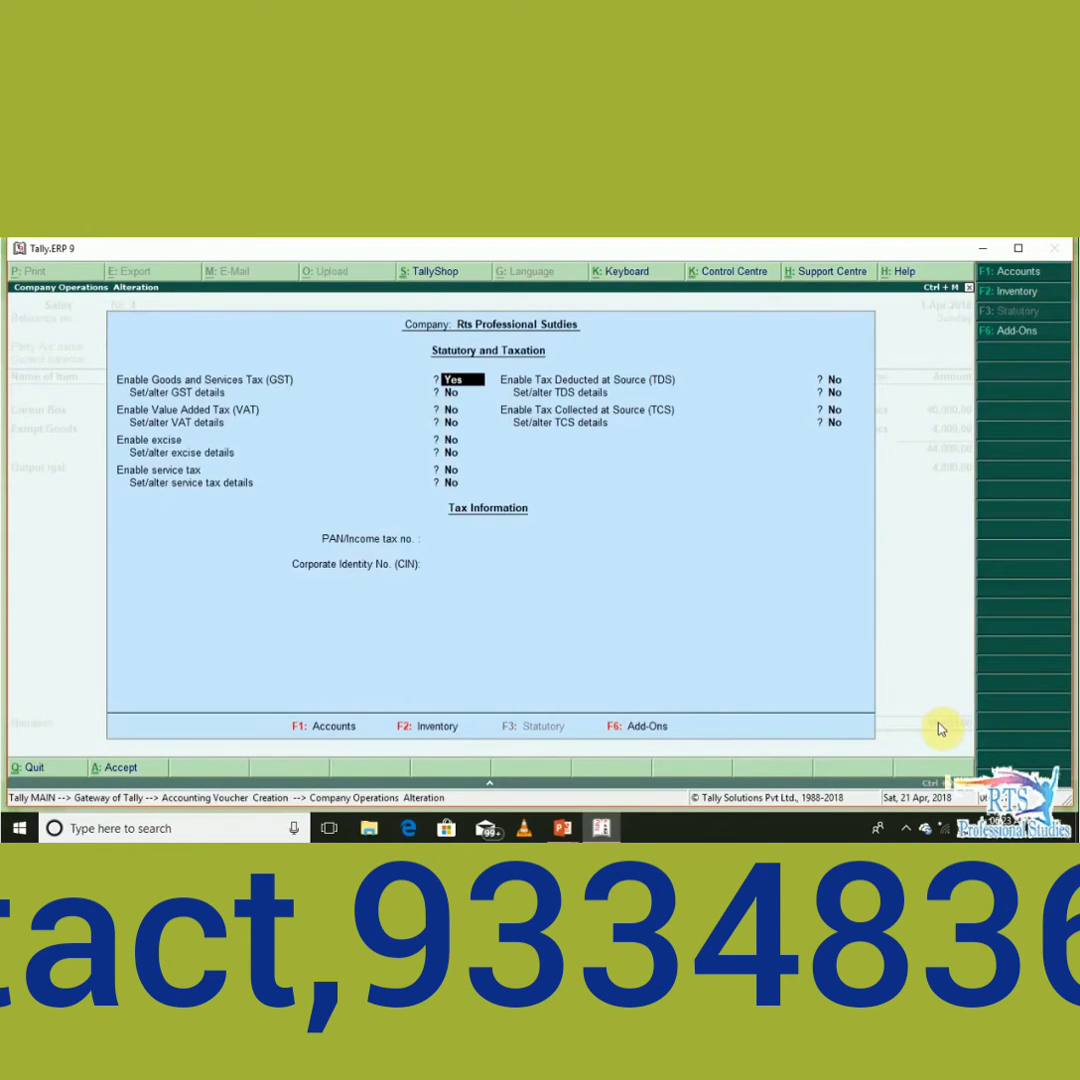
key("Return")
key("y")
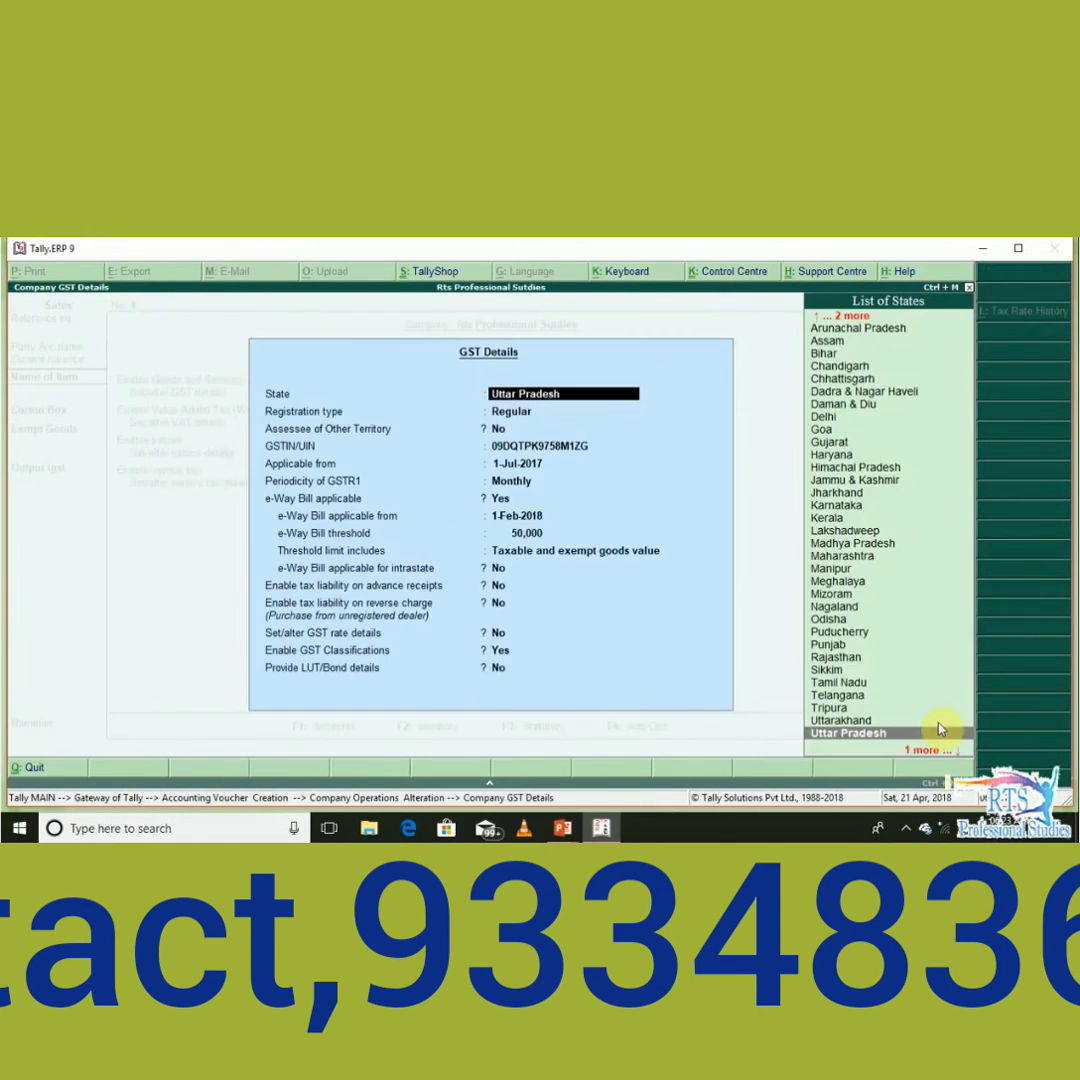
Set what the e-Way Bill threshold limit includes to Taxable goods value.
key("Return")
key("Return")
key("Return")
key("Return")
key("Return")
key("Return")
key("Return")
key("Return")
key("Return")
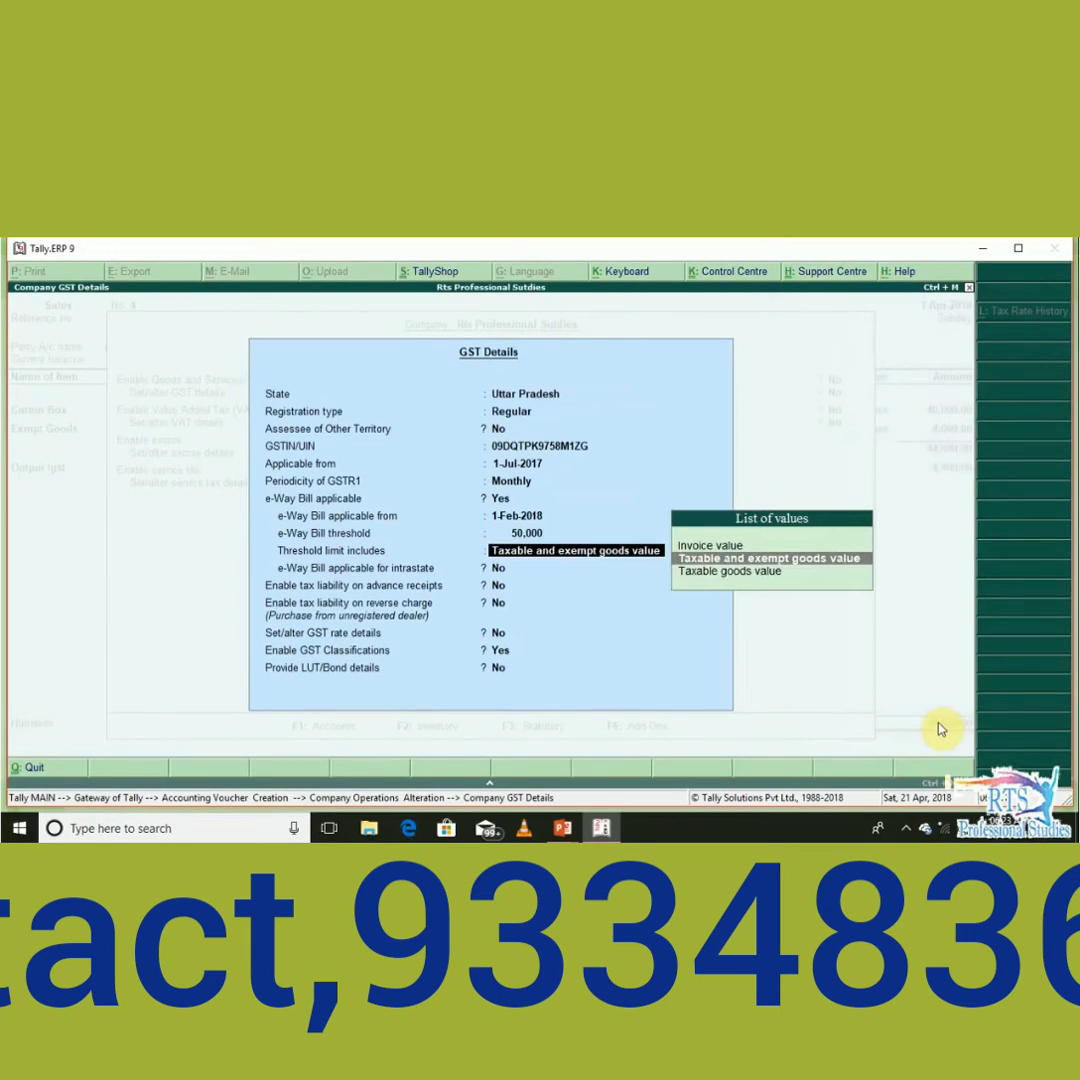
key("Up")
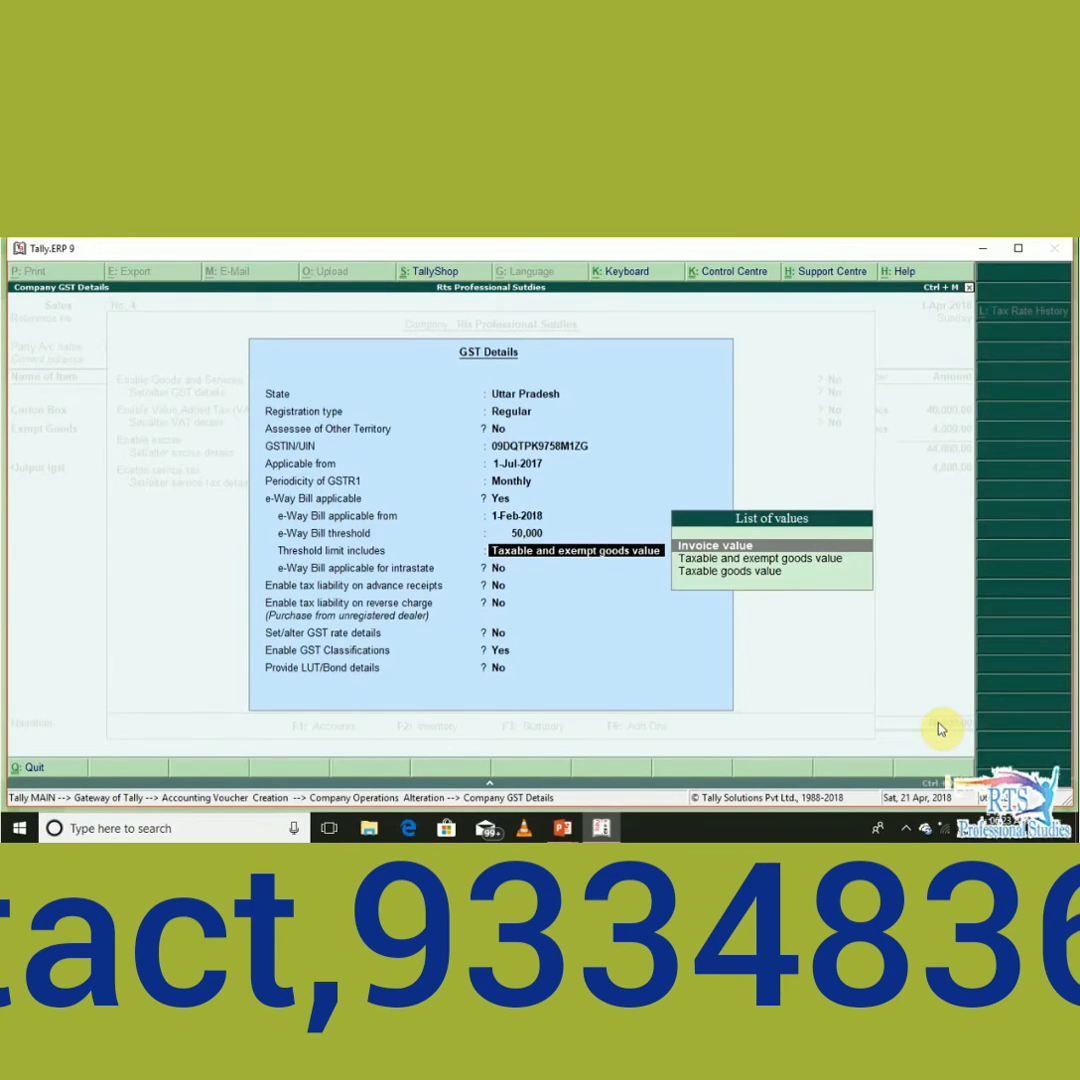
key("Down")
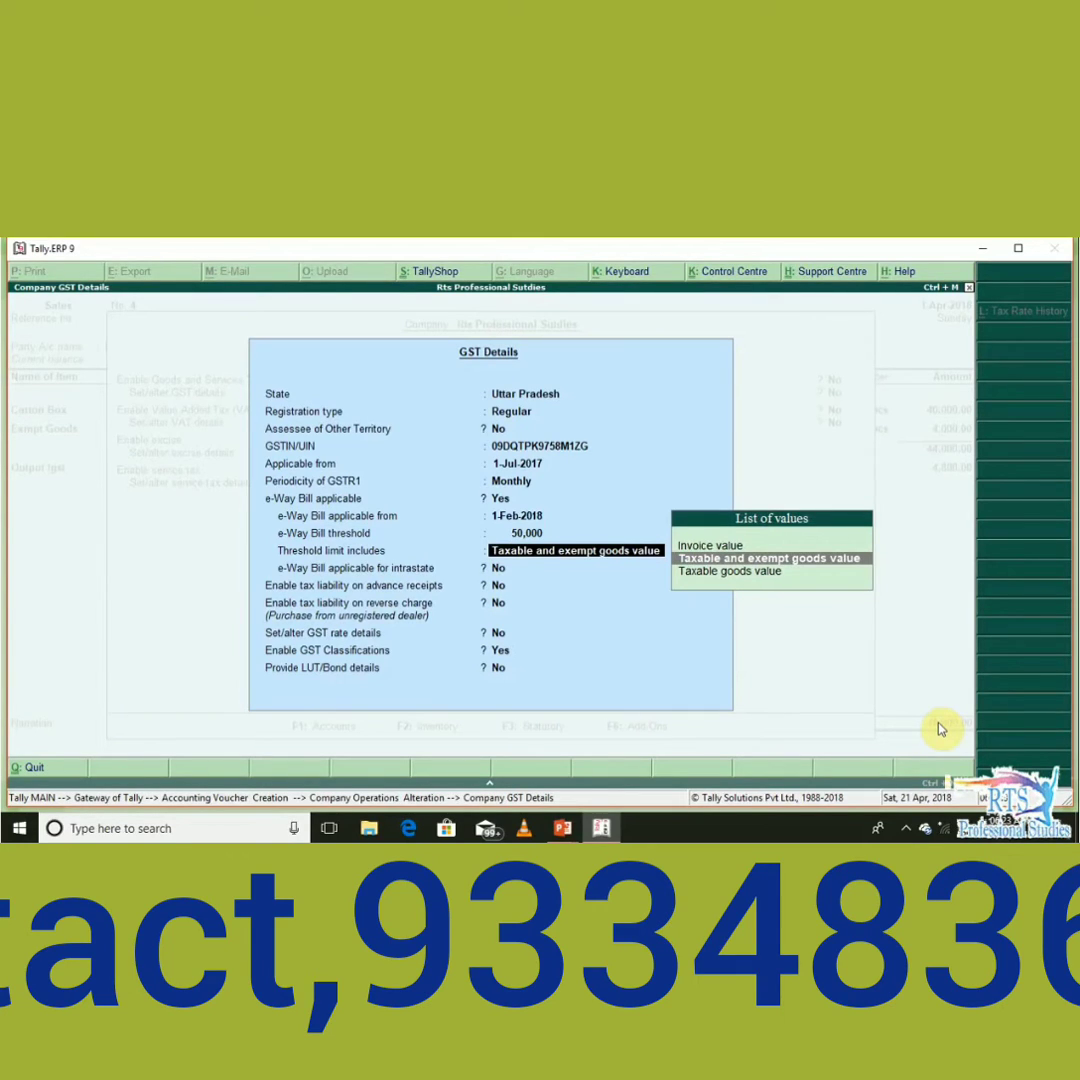
key("Down")
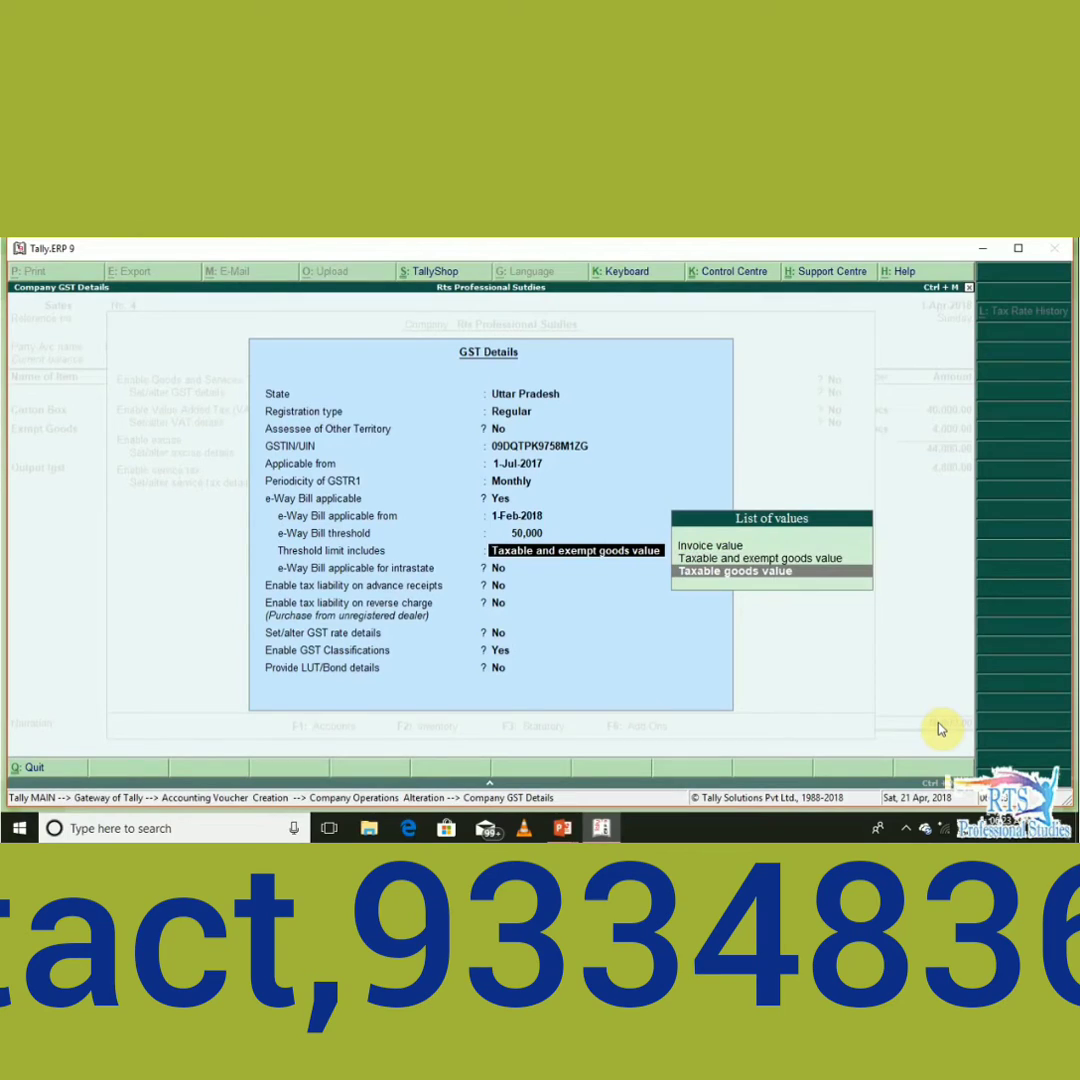
key("Return")
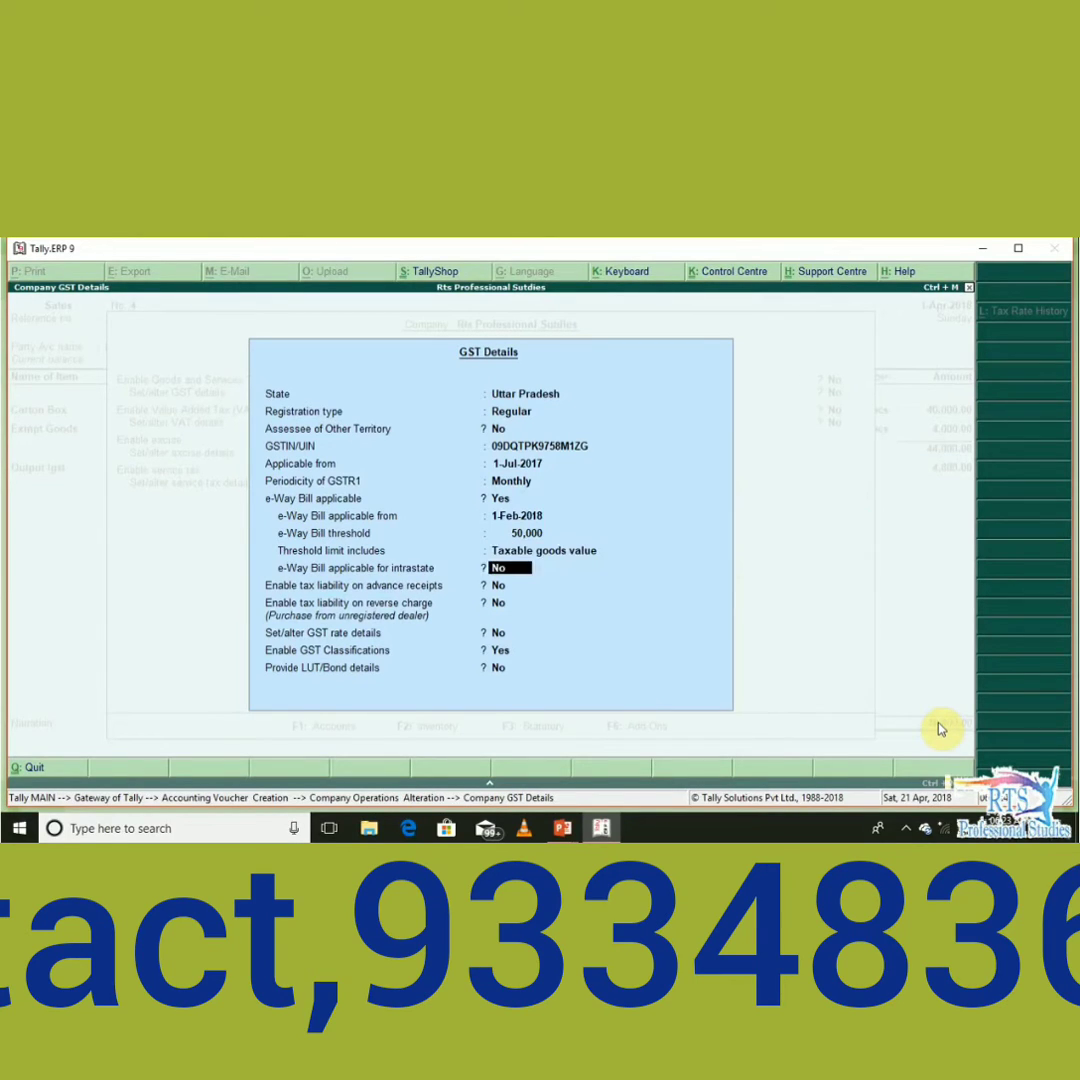
Keep the remaining company GST details and accept the GST Details form.
key("Return")
key("Return")
key("Return")
key("Return")
key("Return")
key("Return")
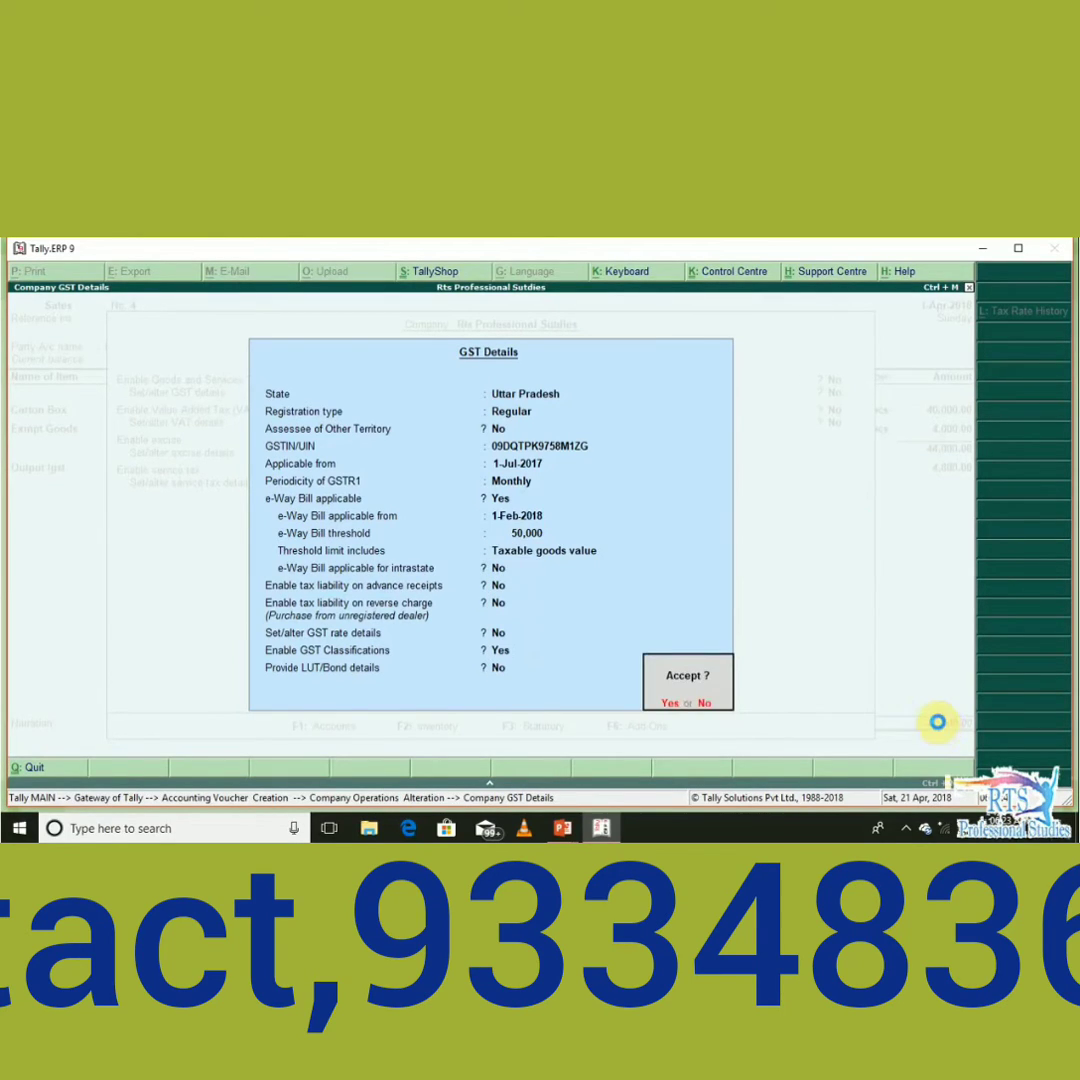
key("Return")
Accept the Statutory and Taxation features and return to the sales voucher.
key("Return")
key("Return")
key("Return")
key("Return")
key("Return")
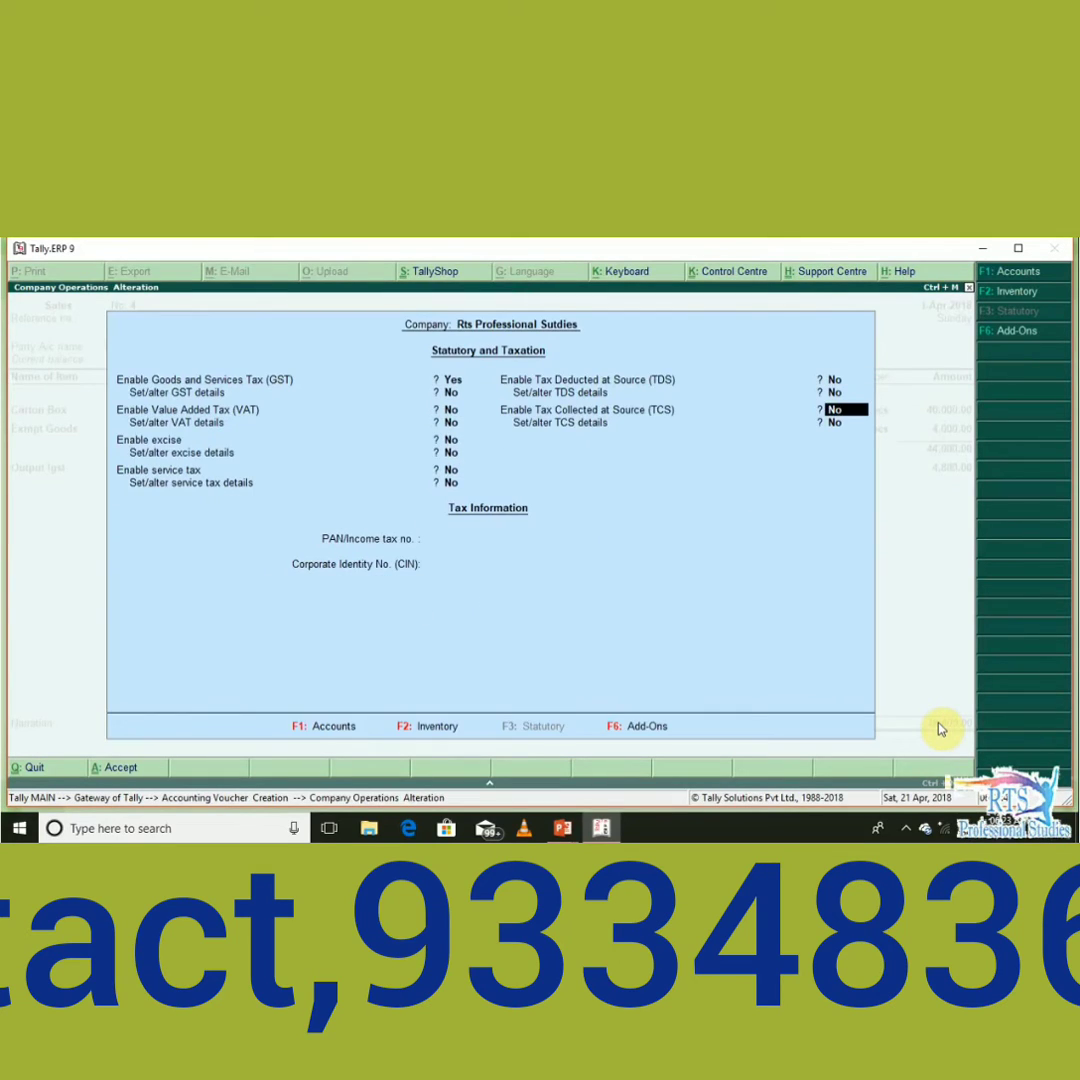
key("Return")
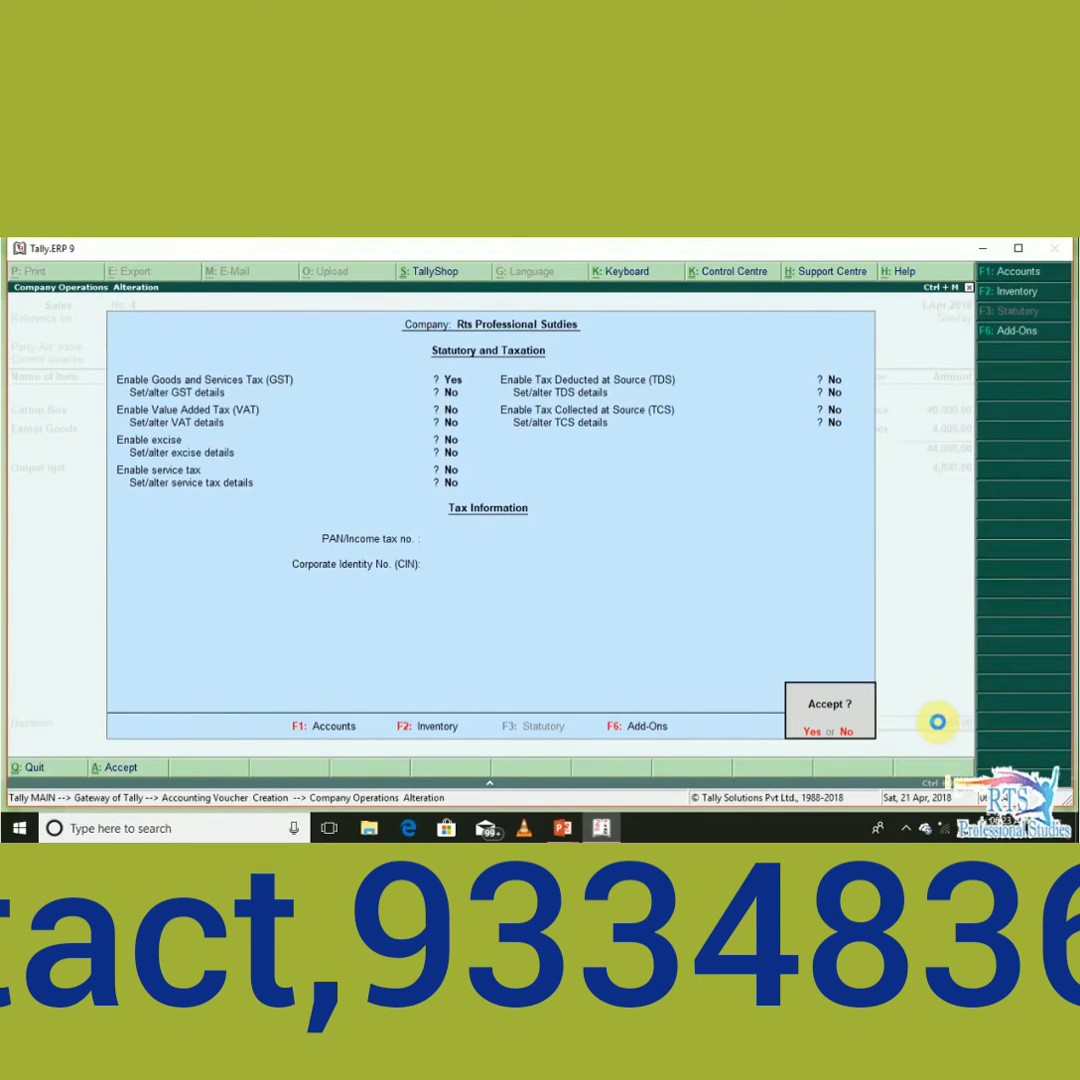
key("Return")
key("Return")
key("Return")
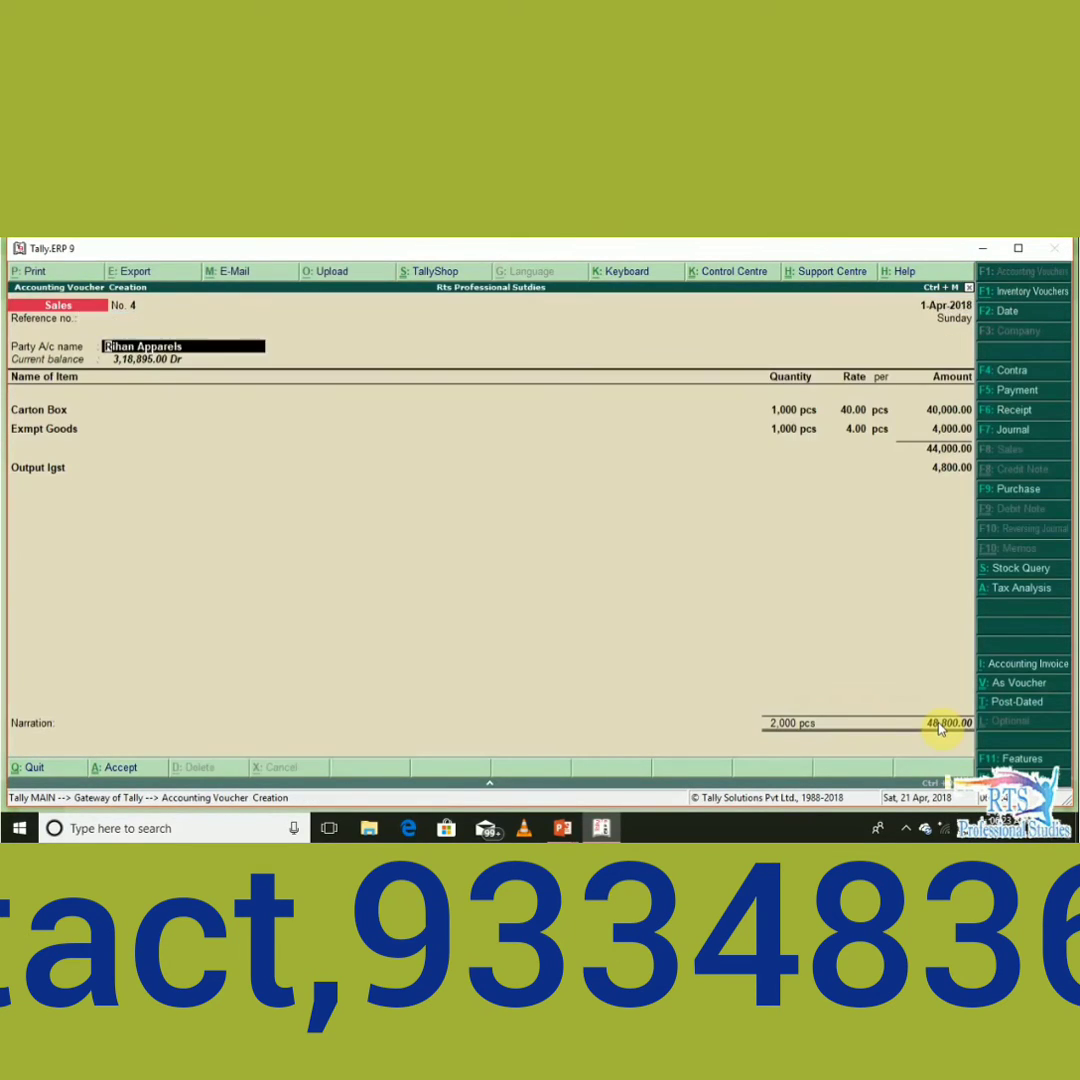
Keep Rihan Apparels as the party and Carton Box as the first item, advancing to its description.
key("Return")
key("Return")
key("Return")
key("Return")
key("Return")
key("Return")
key("Return")
key("Return")
key("Return")
key("Return")
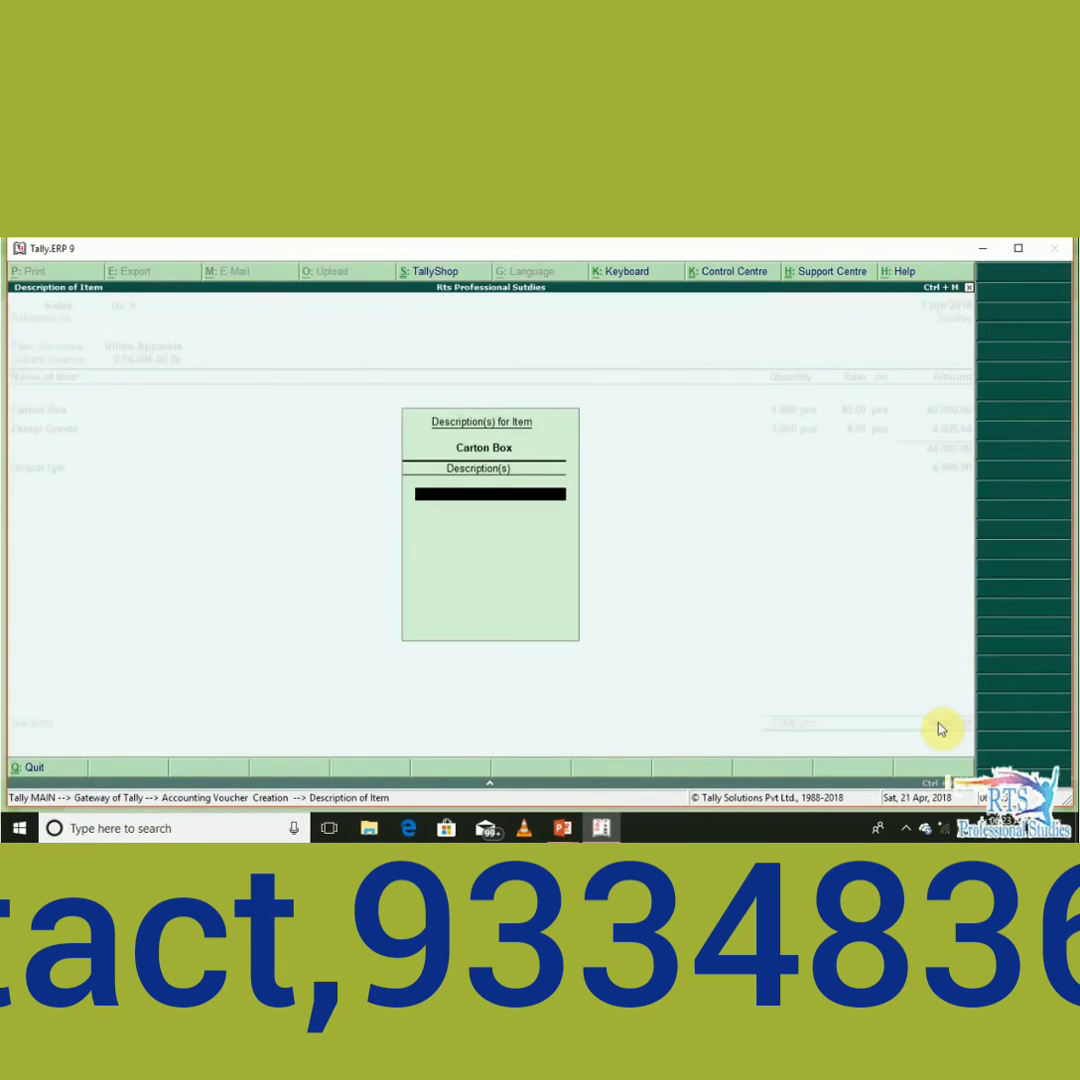
key("Return")
key("Return")
key("Return")
key("Return")
key("Return")
key("Return")
key("Return")
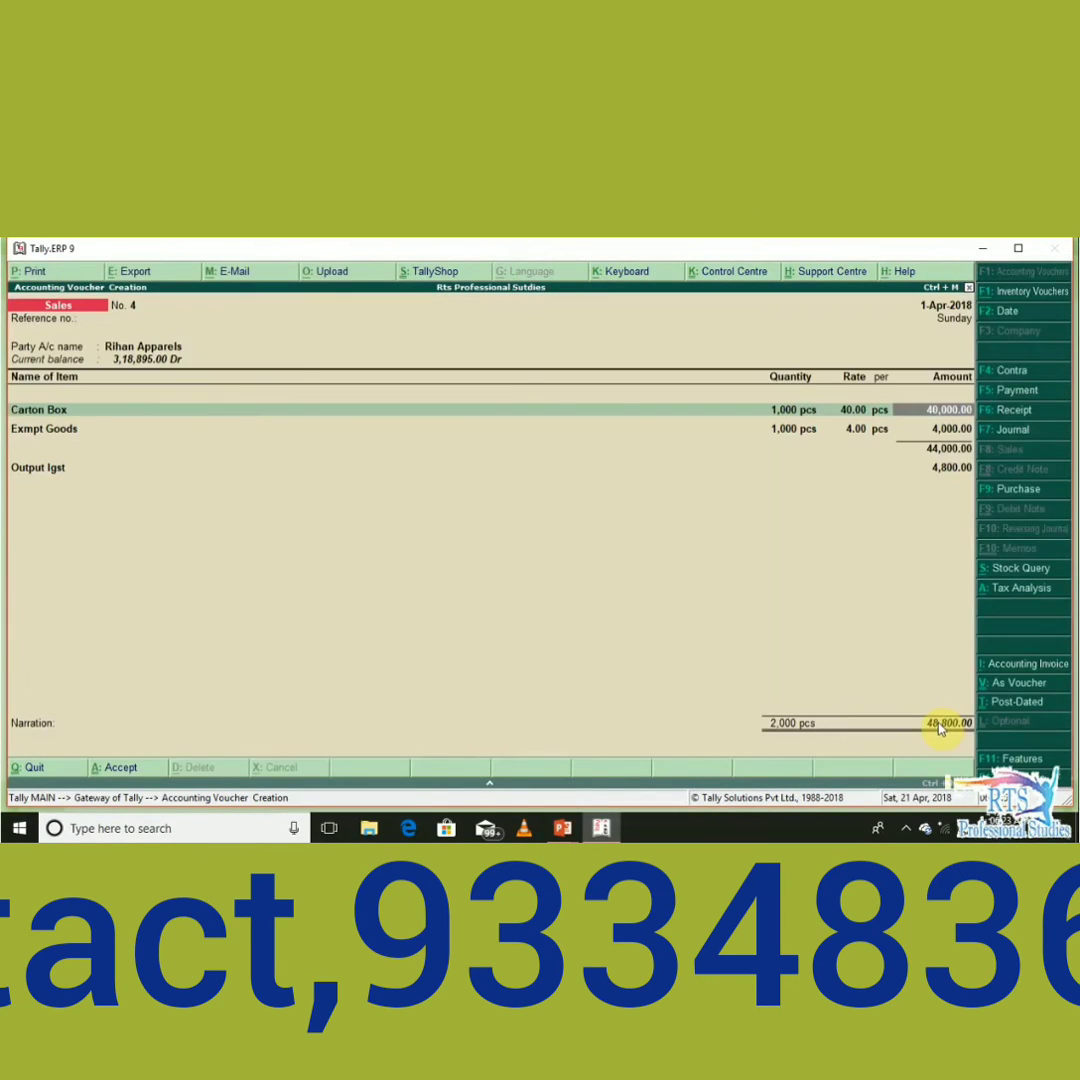
key("Return")
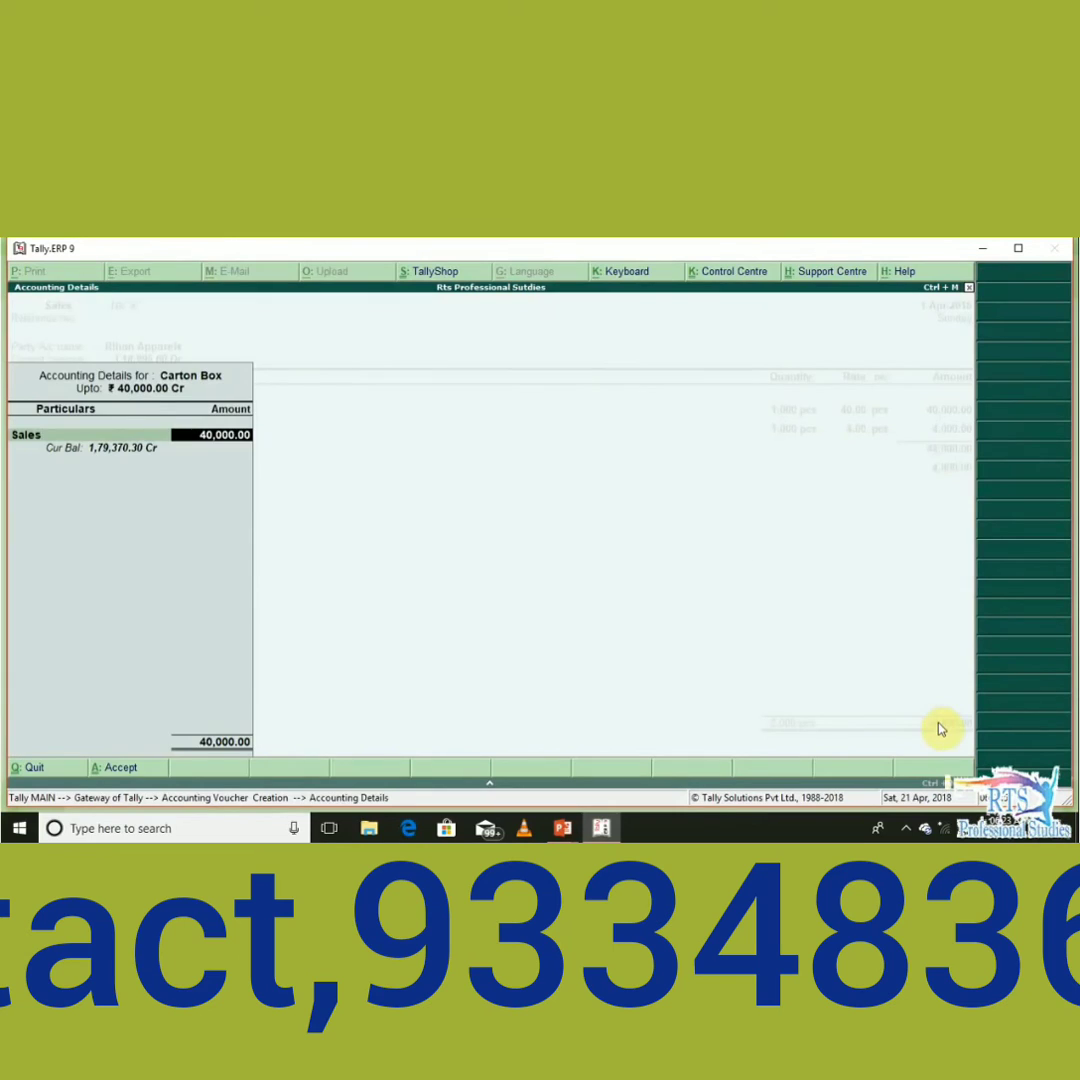
key("Return")
key("BackSpace")
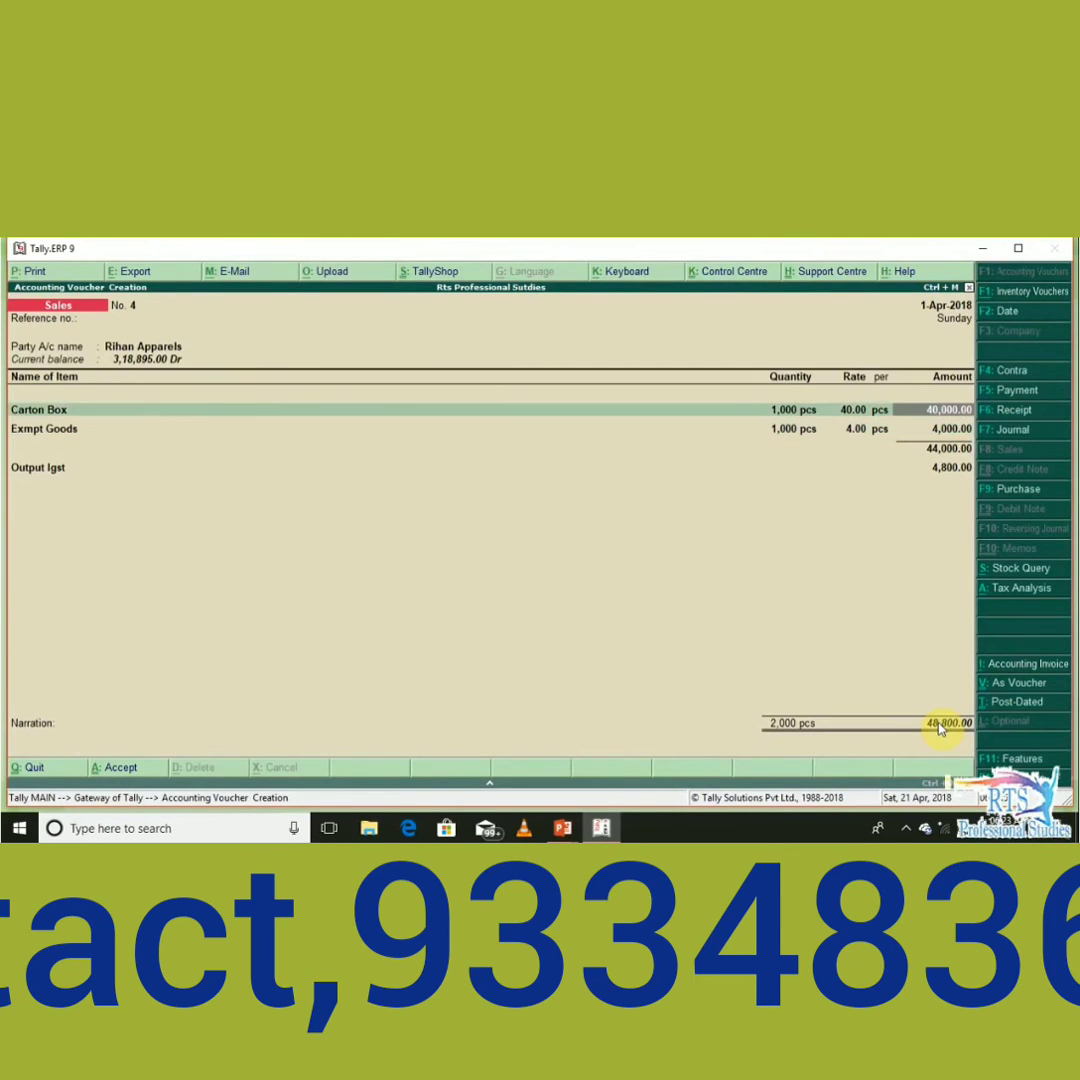
key("BackSpace")
Keep the Carton Box allocation at 1,000 pcs and rate 40.00 with the Sales ledger, advancing to its tax classification.
key("Return")
key("Return")
key("Return")
key("Return")
key("Return")
key("Return")
key("Return")
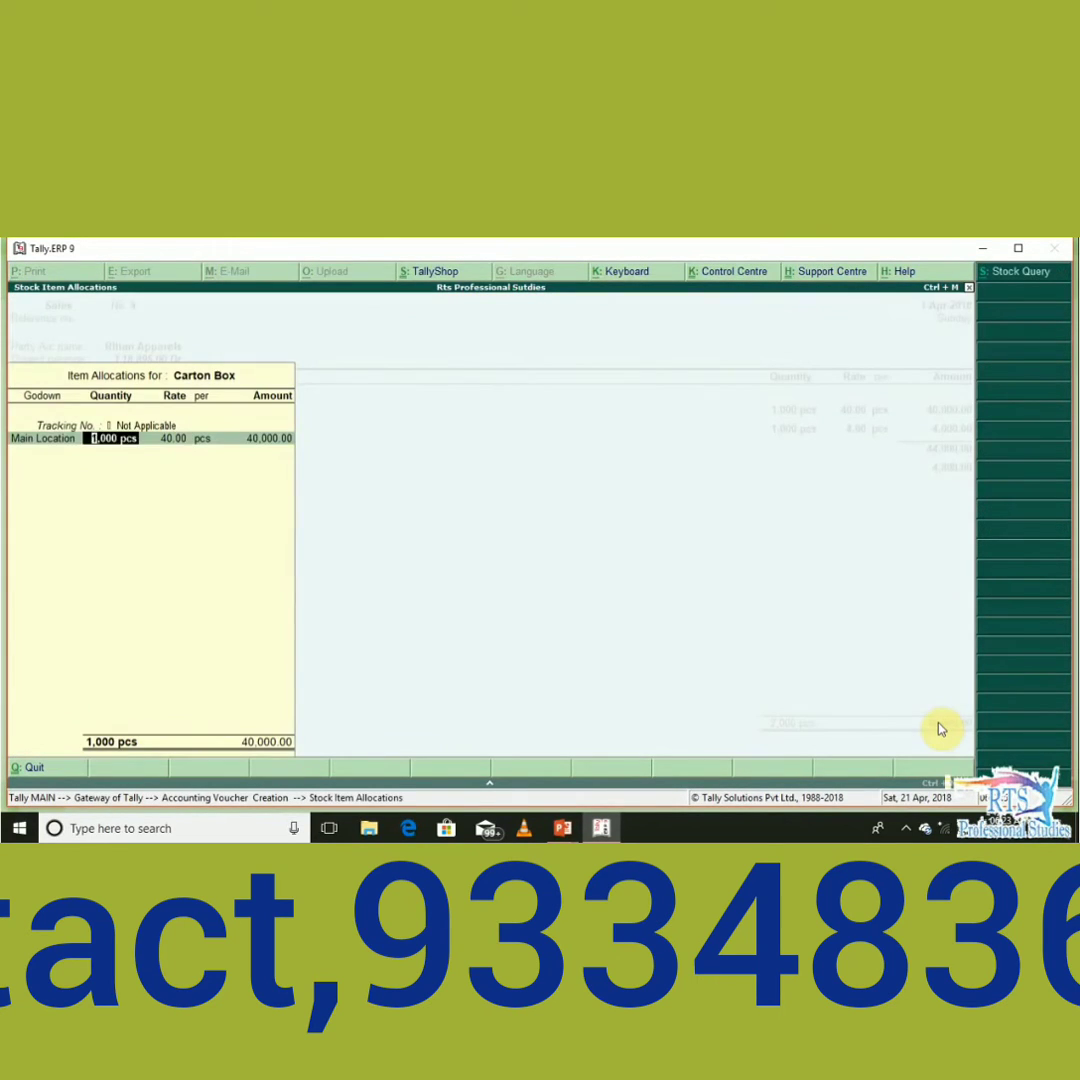
key("Return")
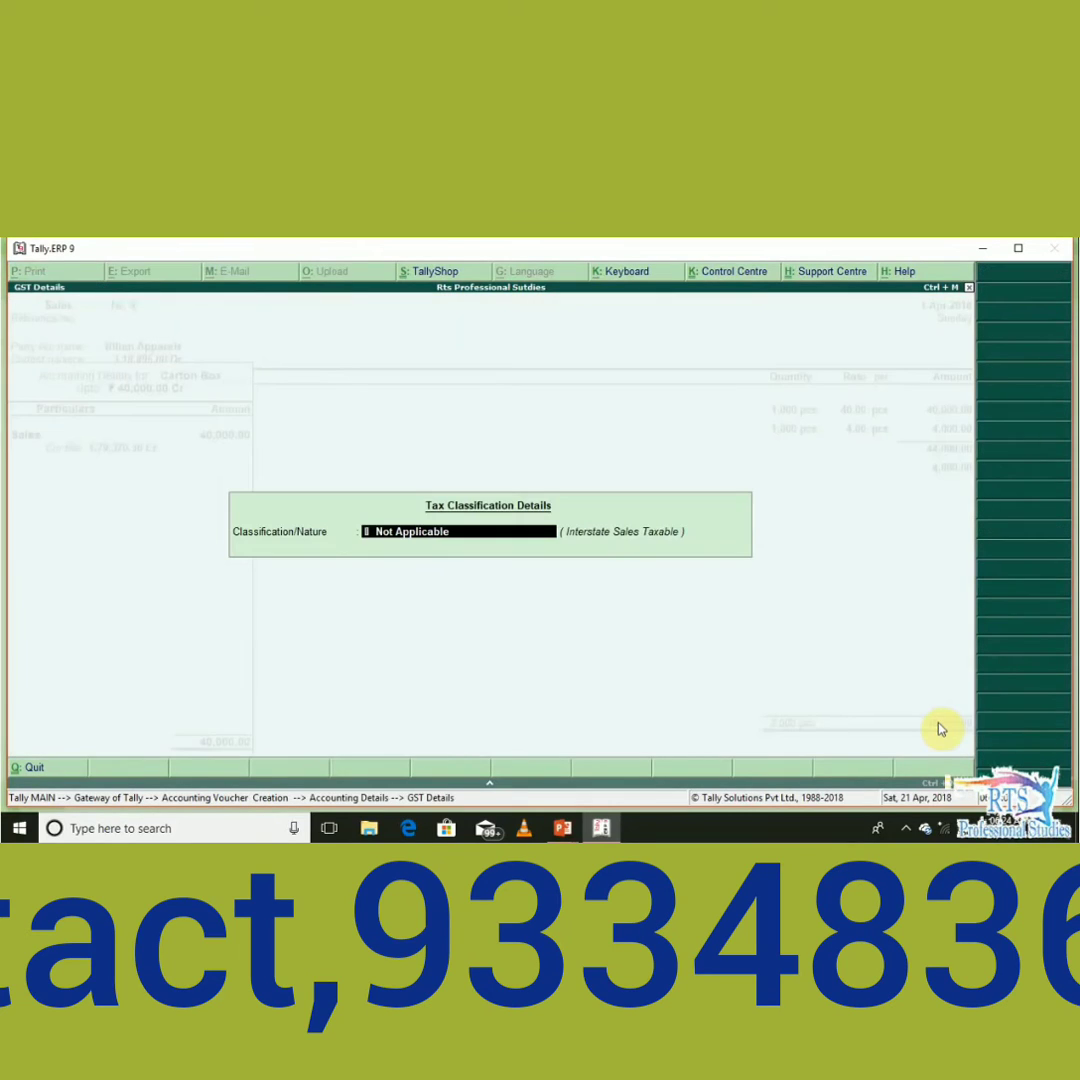
Set the Carton Box tax classification to Interstate Sales Taxable and accept its accounting details.
type("intr")
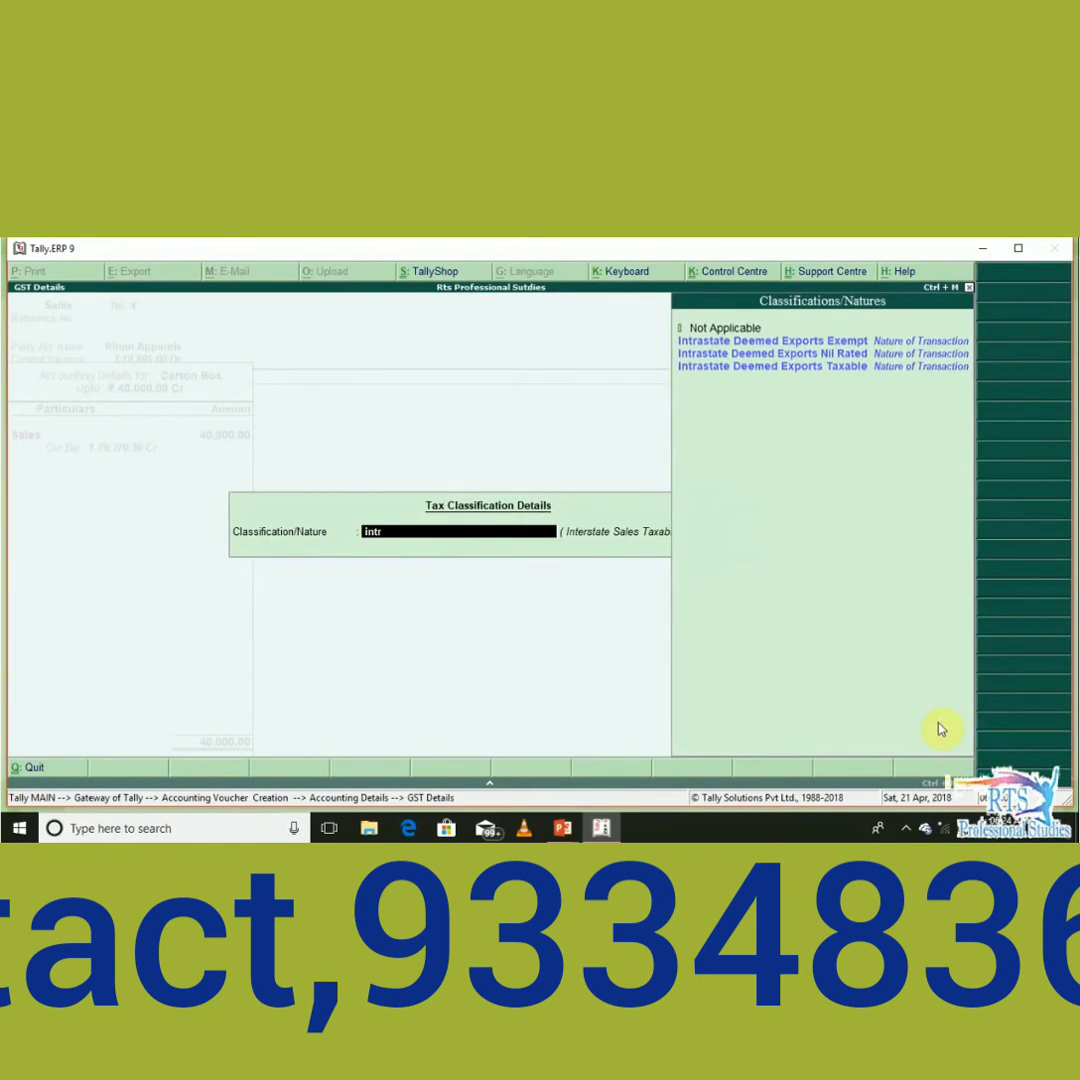
key("BackSpace")
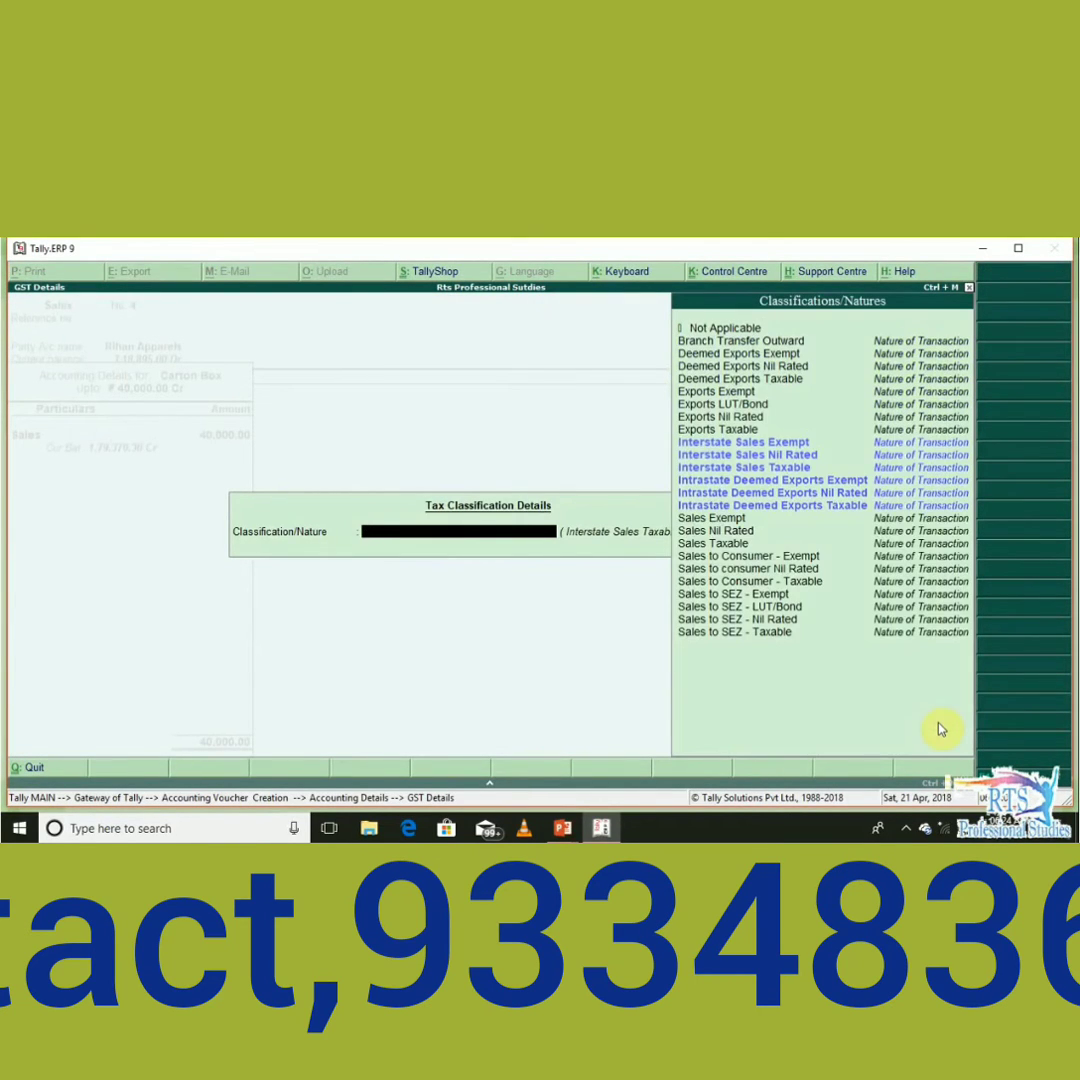
type("er")
key("Down")
key("Down")
key("Down")
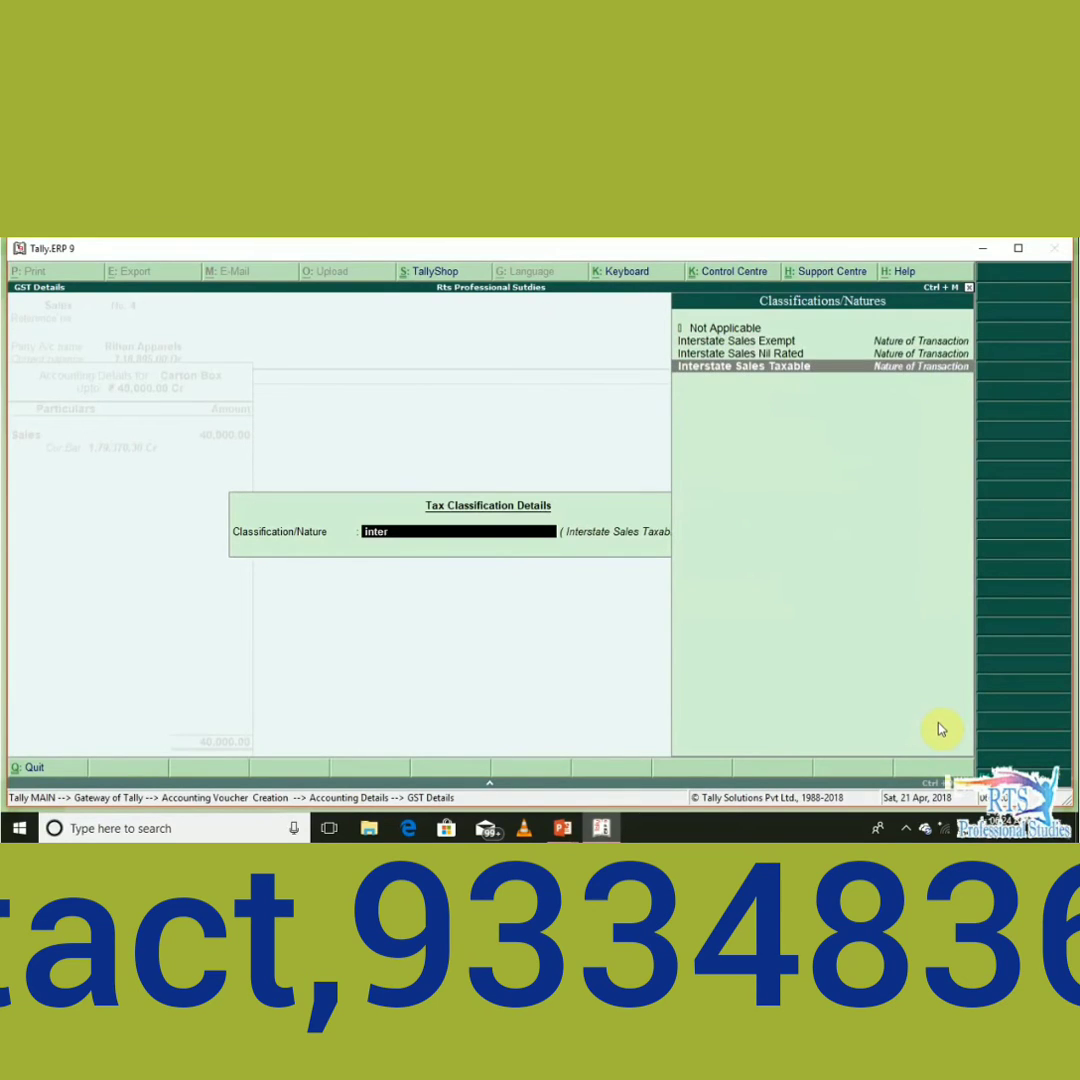
key("Return")
key("Return")
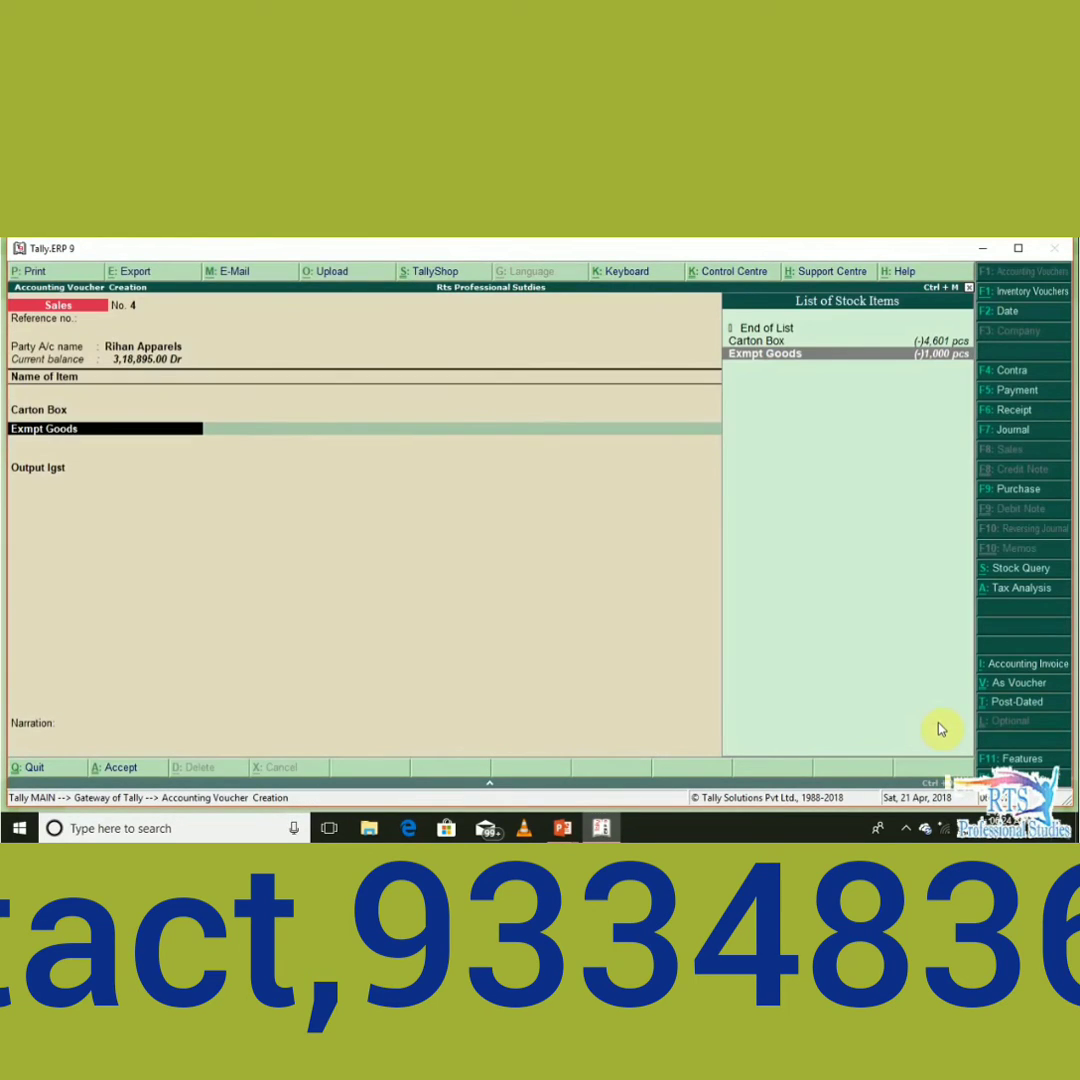
Keep Exmpt Goods as the second item and accept its Main Location allocation of 1,000 pcs at 4.00.
key("Return")
key("Escape")
key("Return")
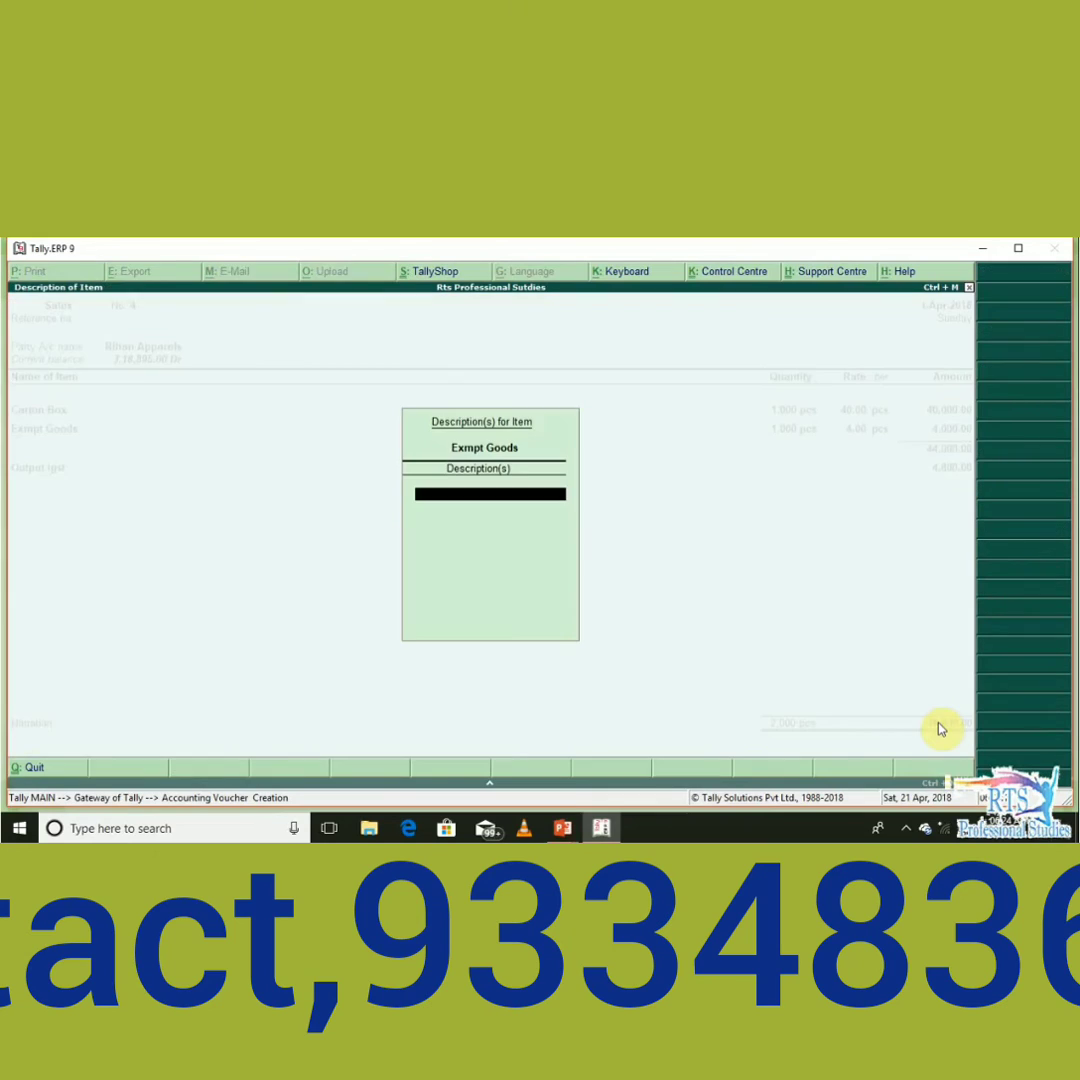
key("Return")
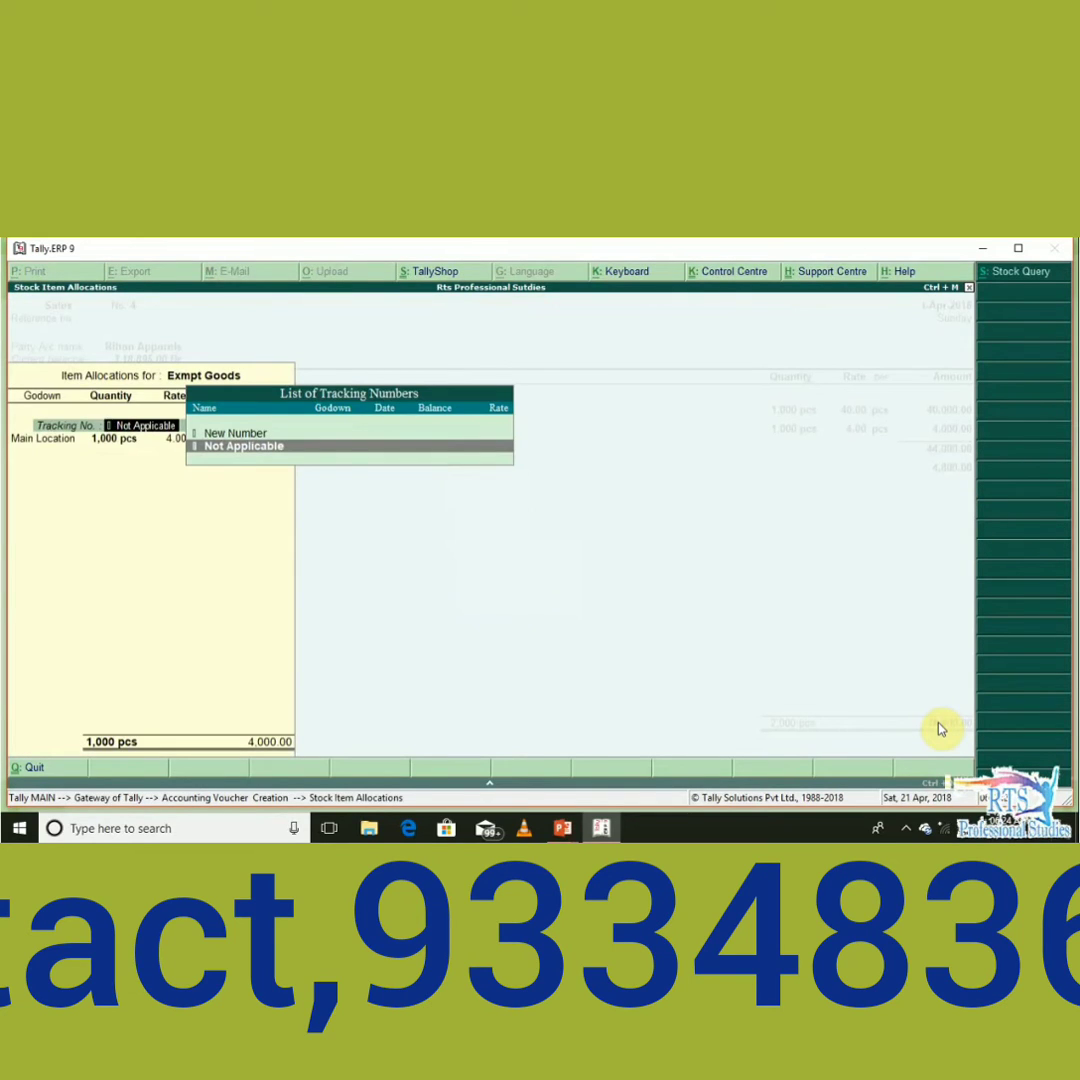
key("Return")
key("Return")
key("Return")
key("Return")
key("Return")
key("Return")
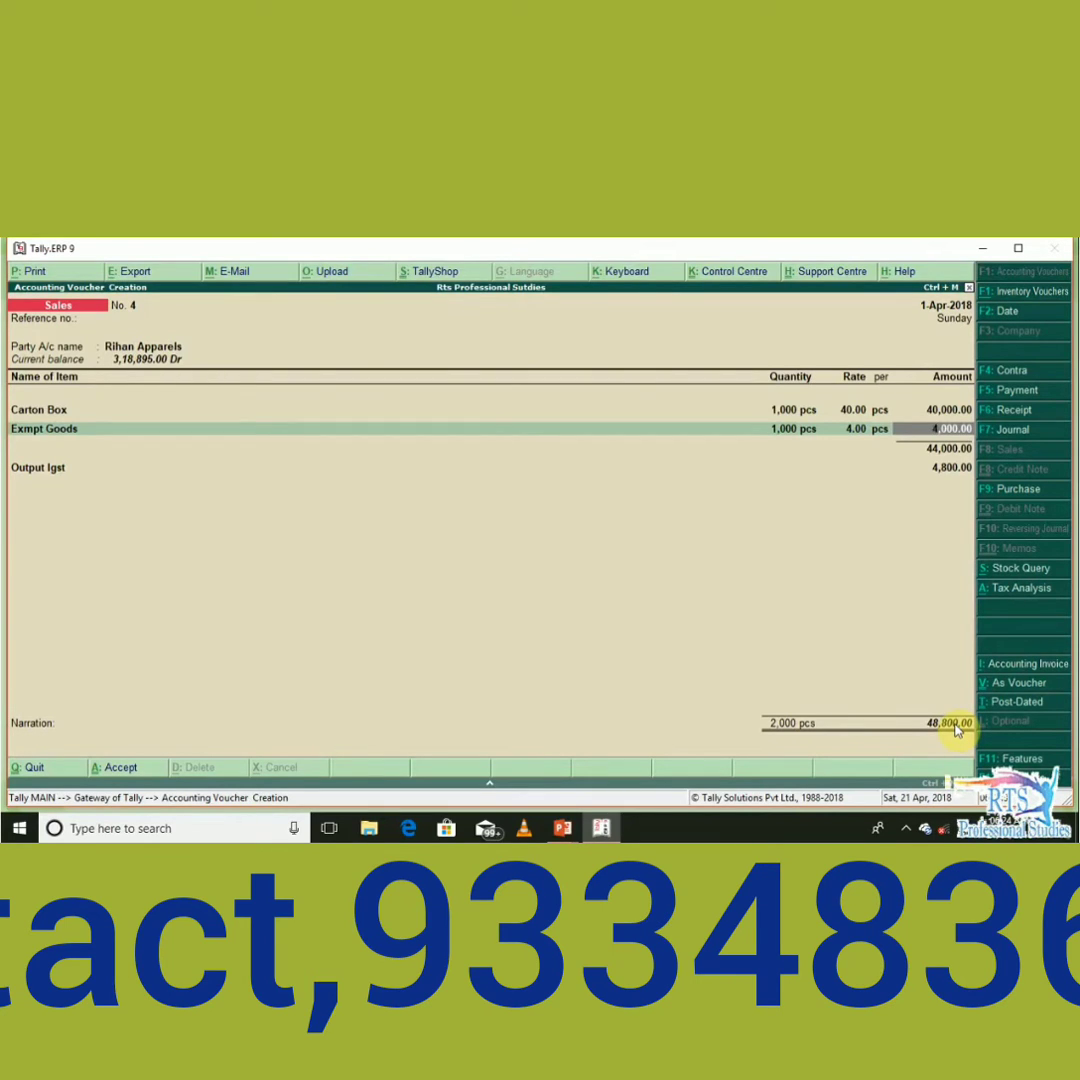
Set the Exmpt Goods rate to 8 per pcs and end its item allocation.
key("BackSpace")
key("BackSpace")
key("BackSpace")
key("BackSpace")
key("Return")
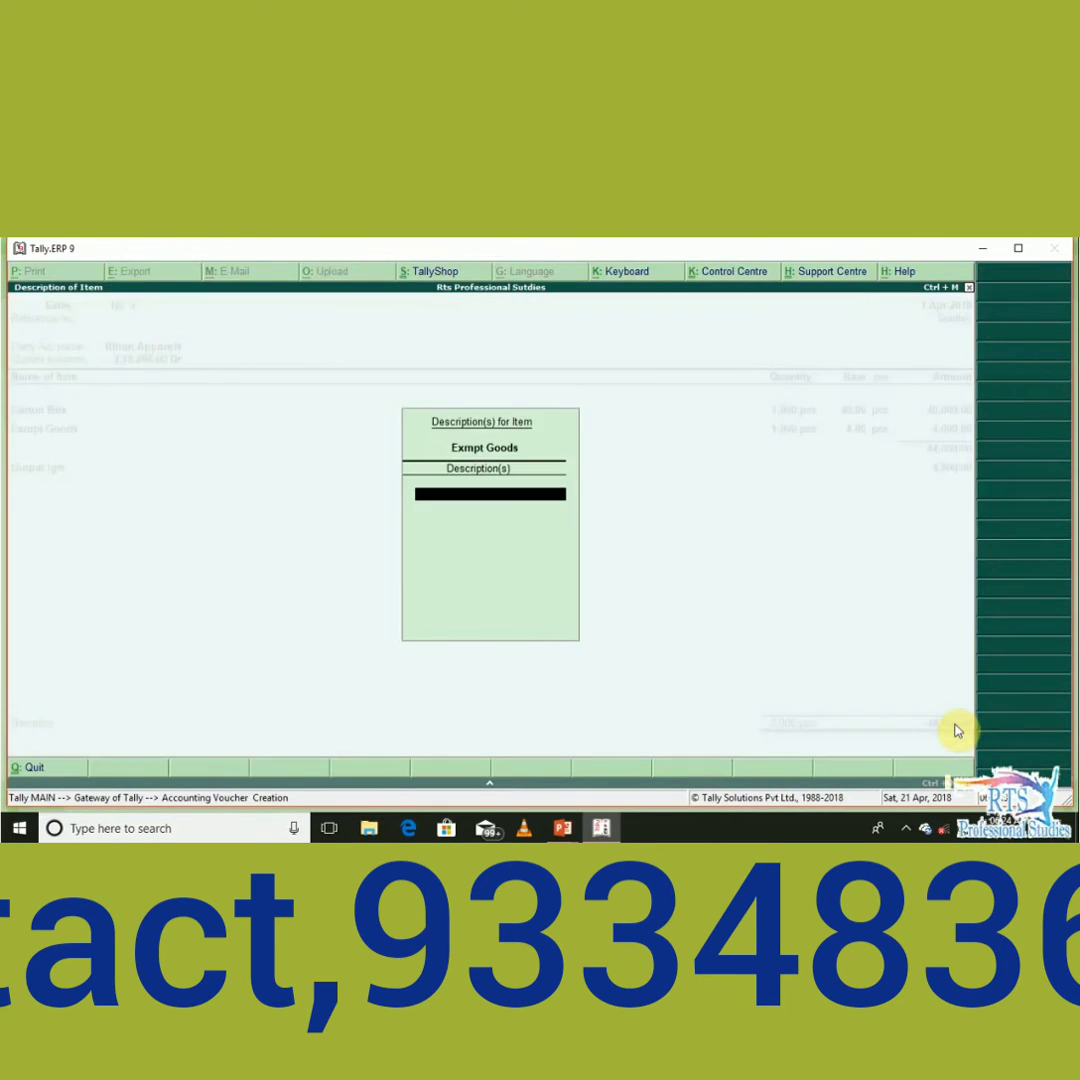
key("Return")
key("Return")
key("Return")
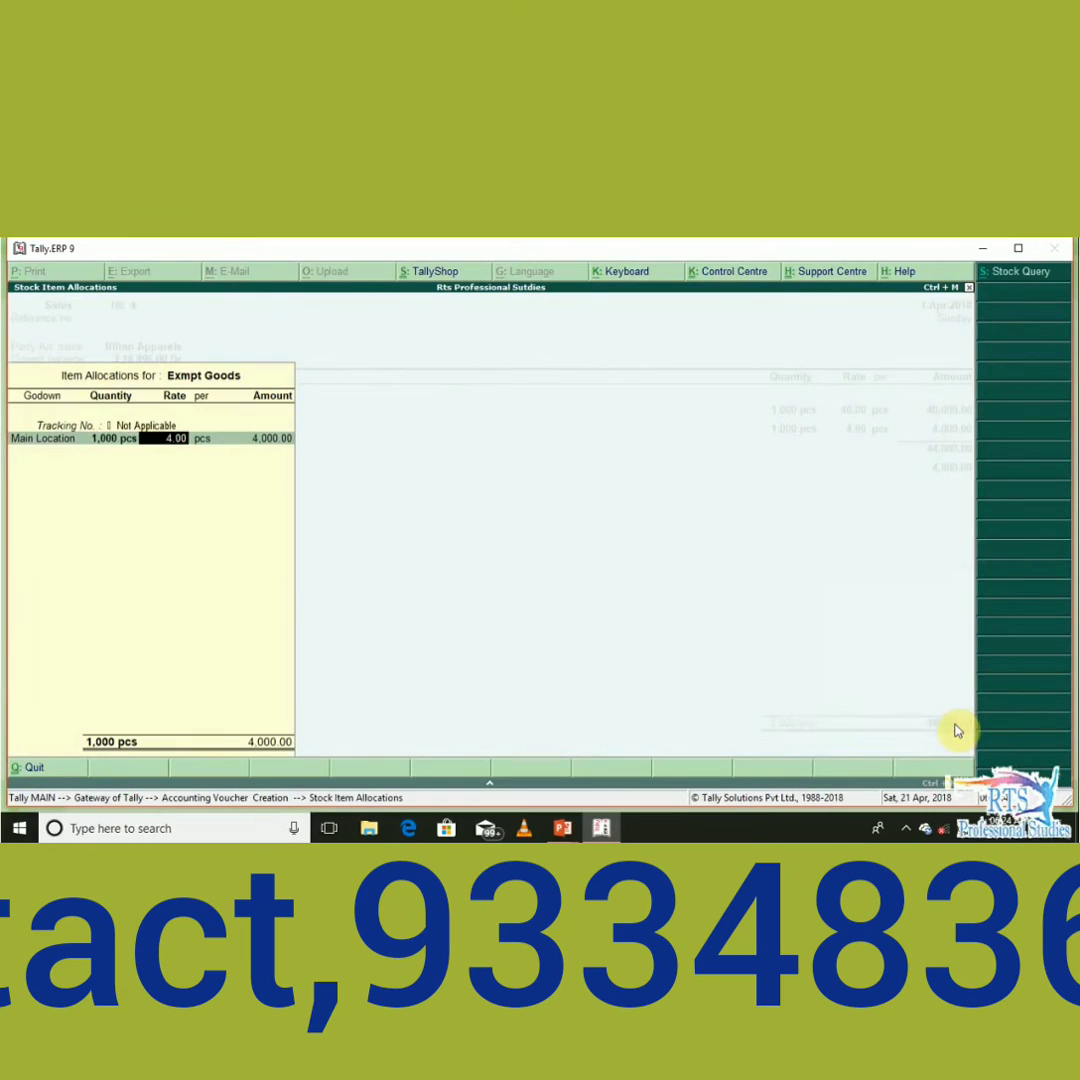
type("8")
key("Return")
key("Return")
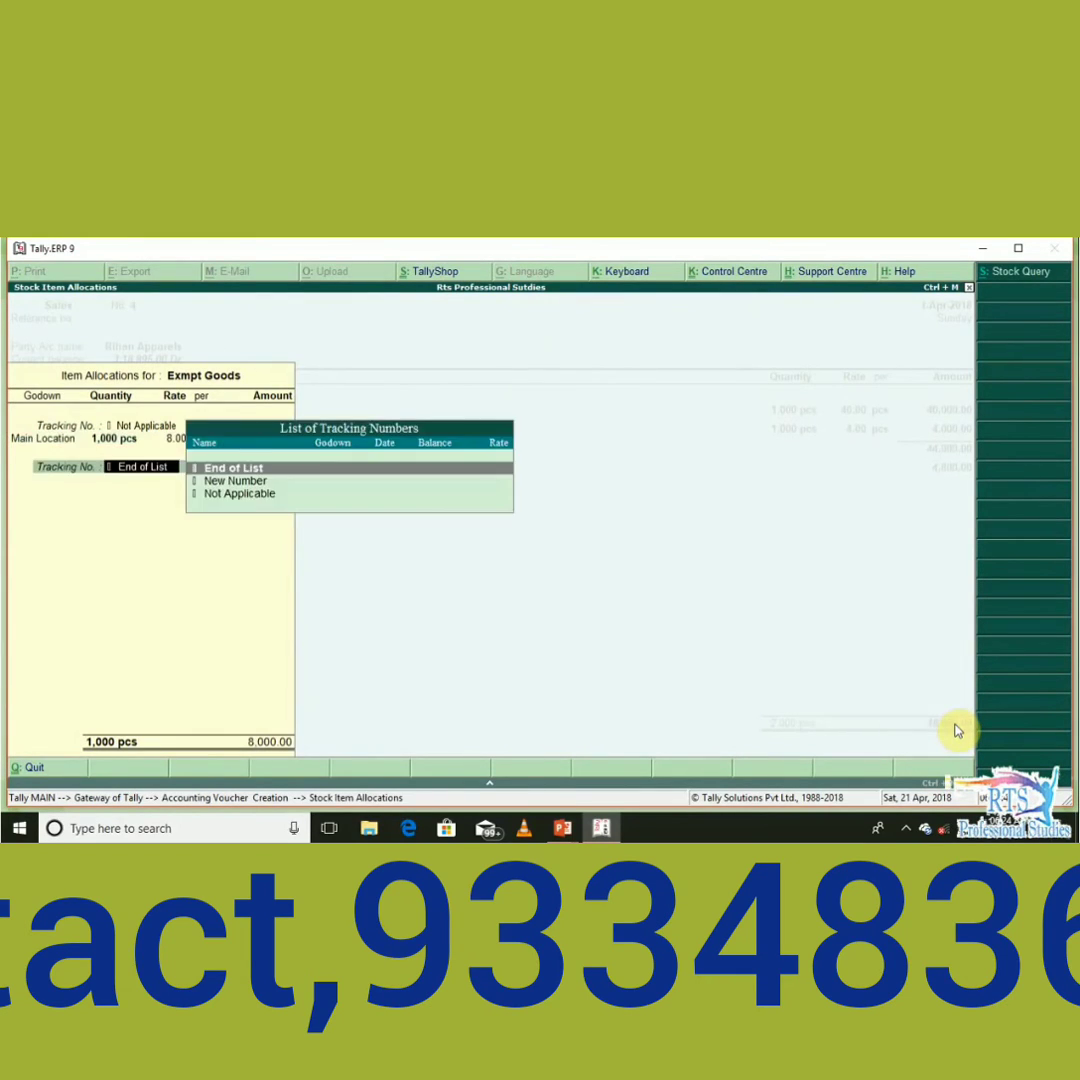
key("Return")
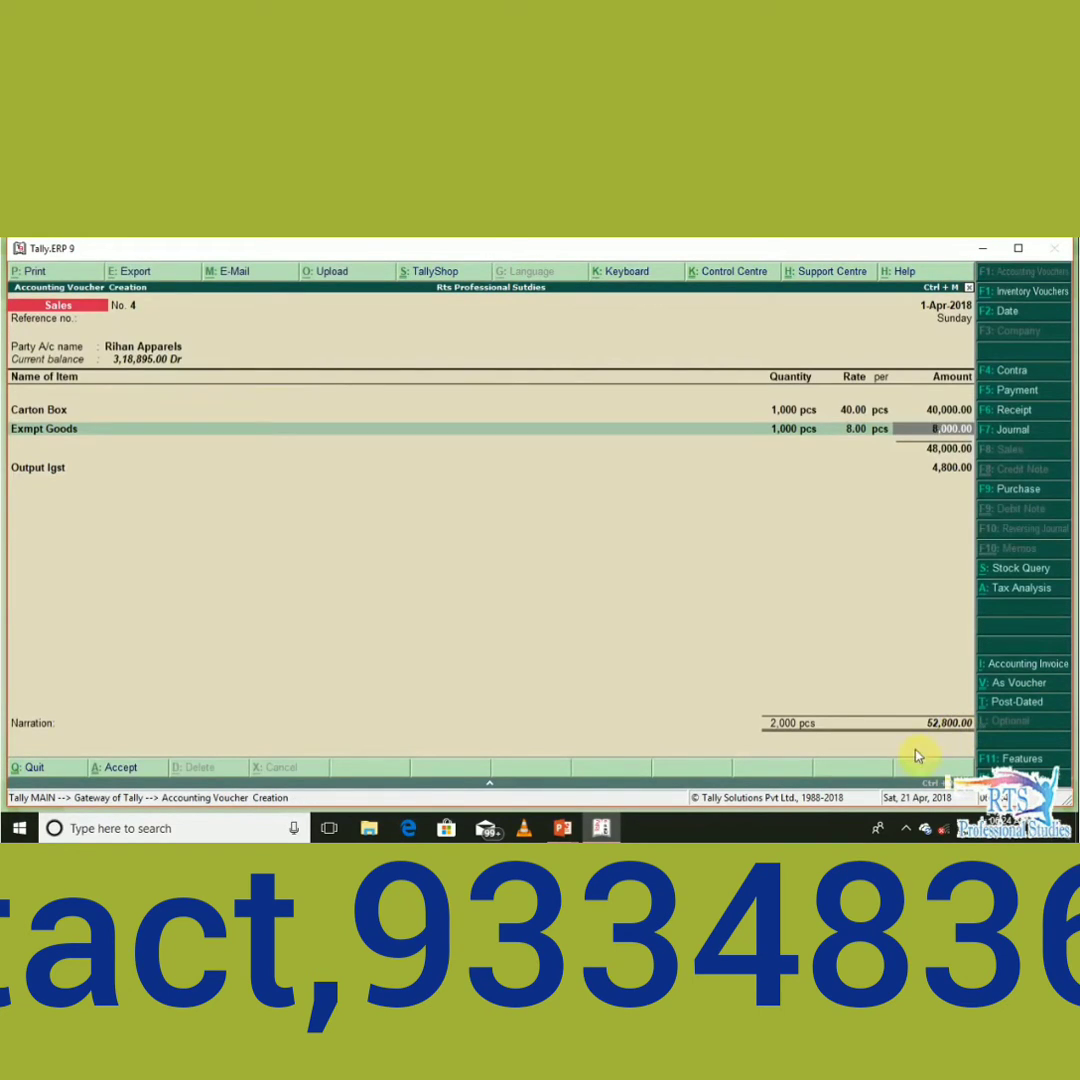
Keep the Sales ledger for Exmpt Goods and set its tax classification to Interstate Sales Exempt.
key("Return")
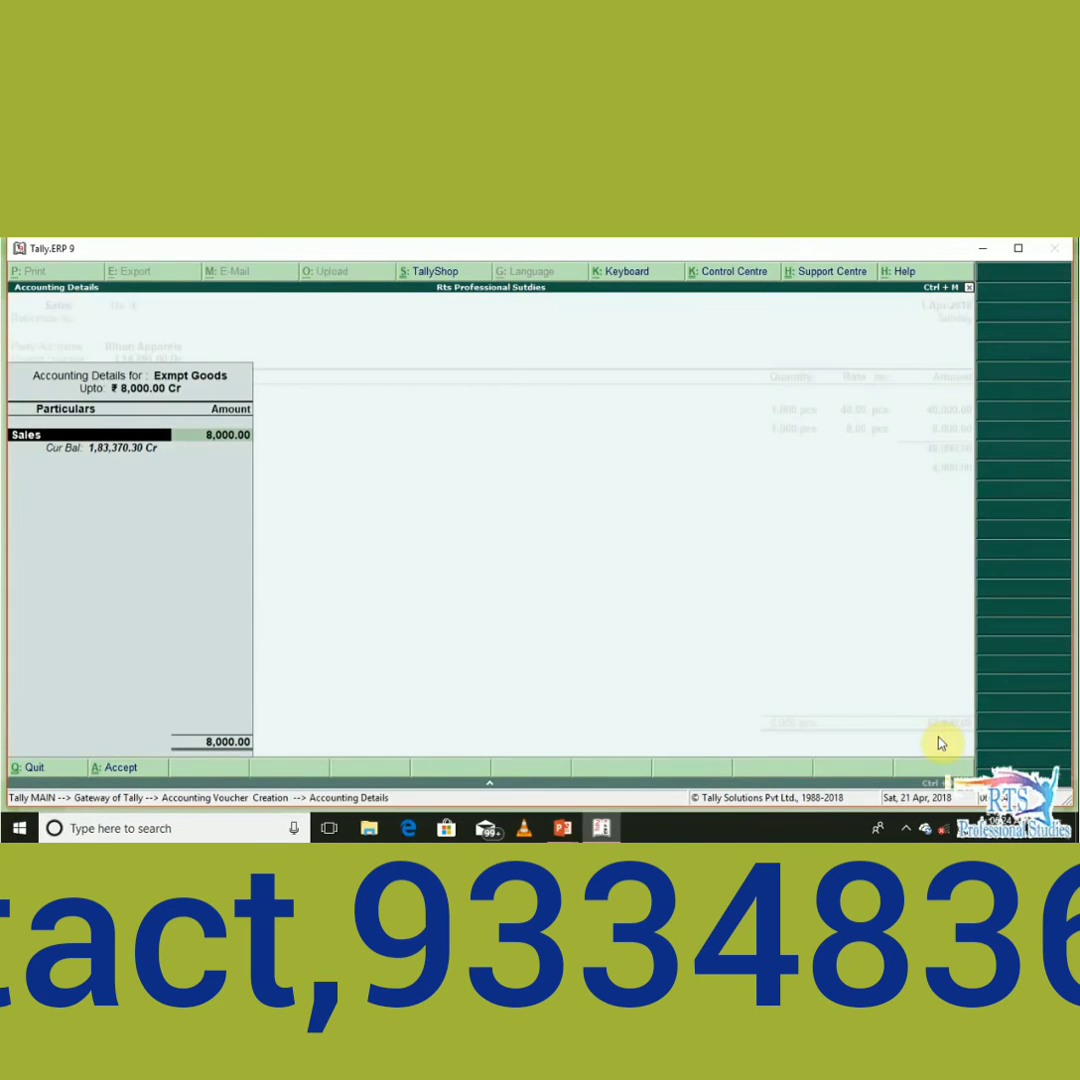
key("Return")
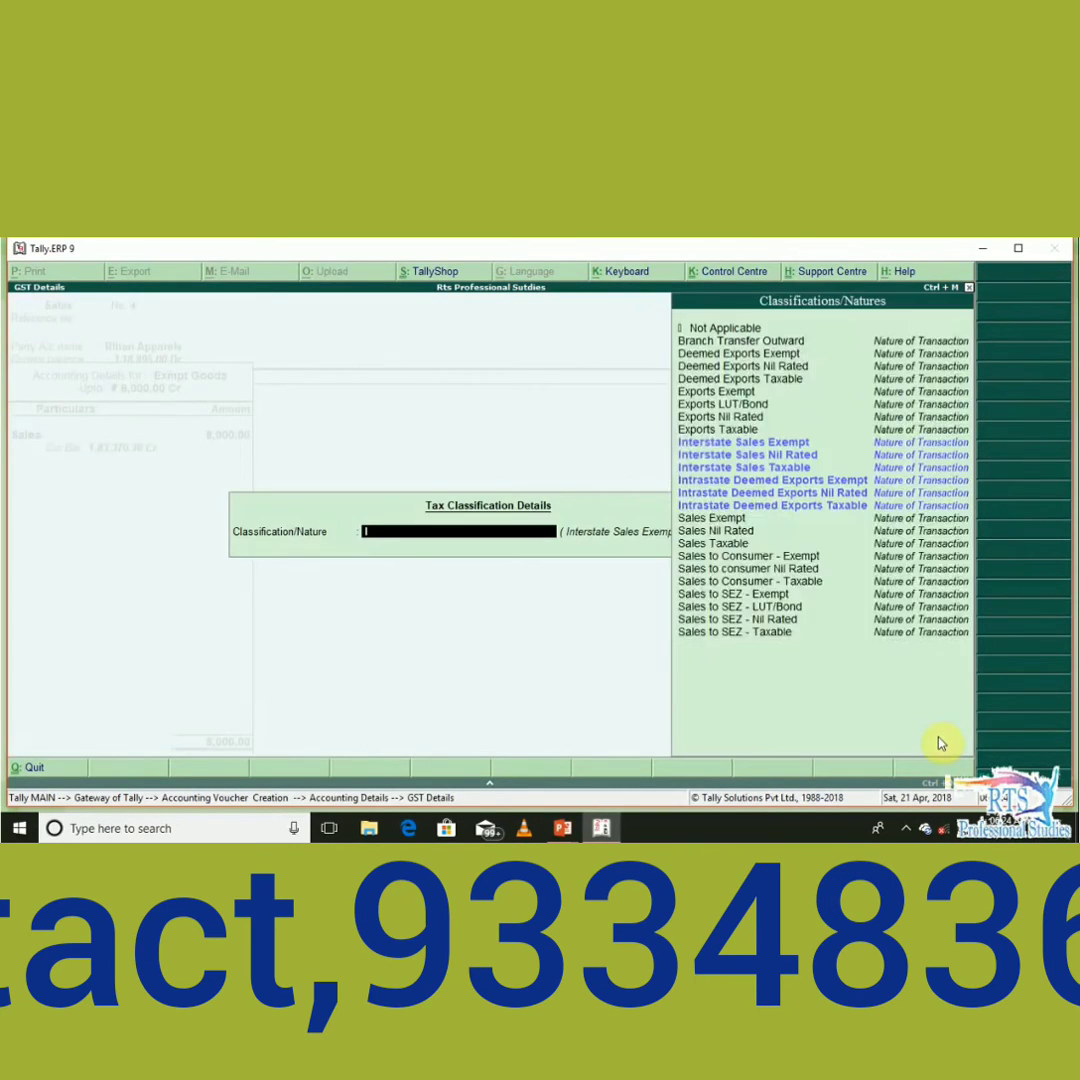
type("Inter")
key("Down")
key("Down")
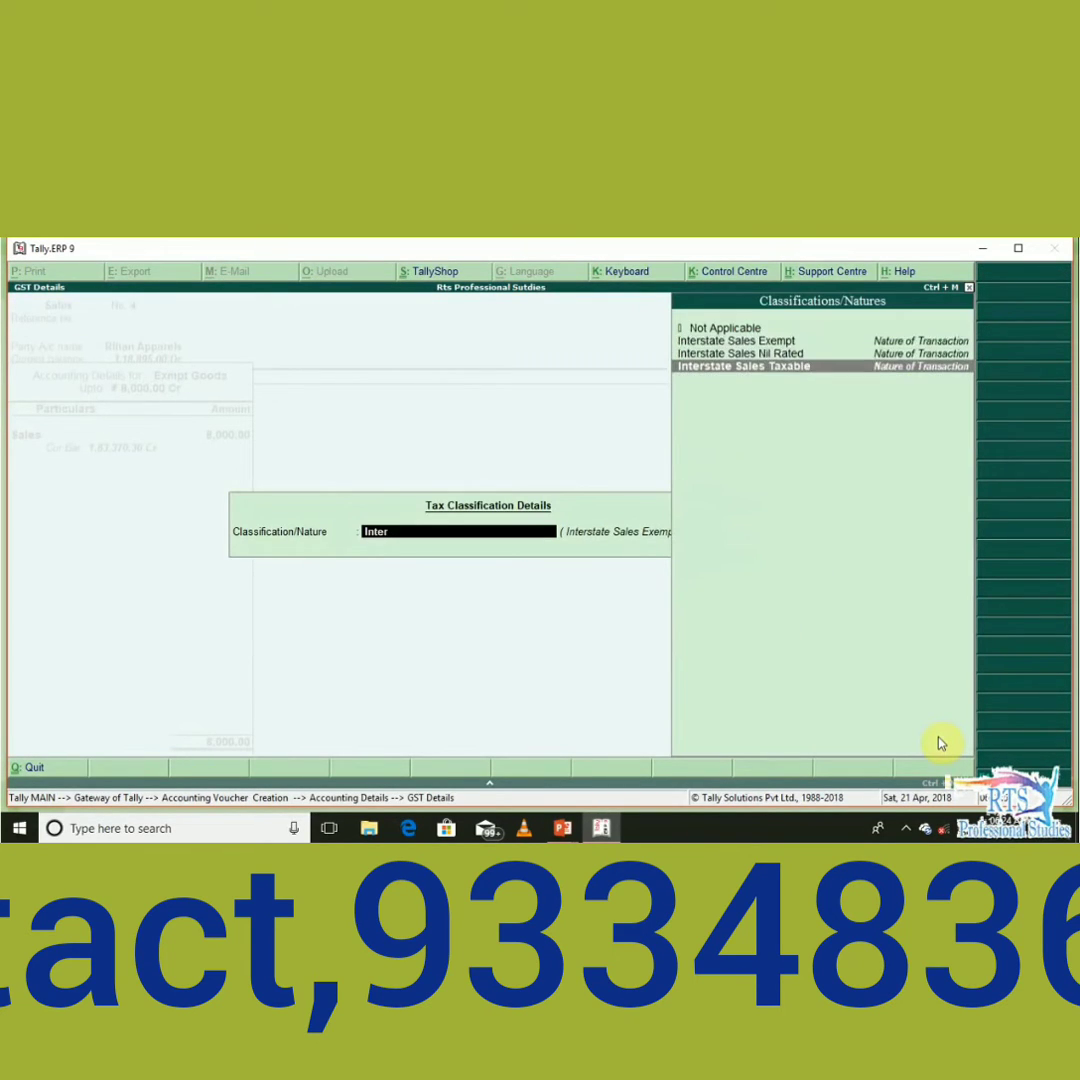
key("Up")
key("Up")
key("Return")
key("Return")
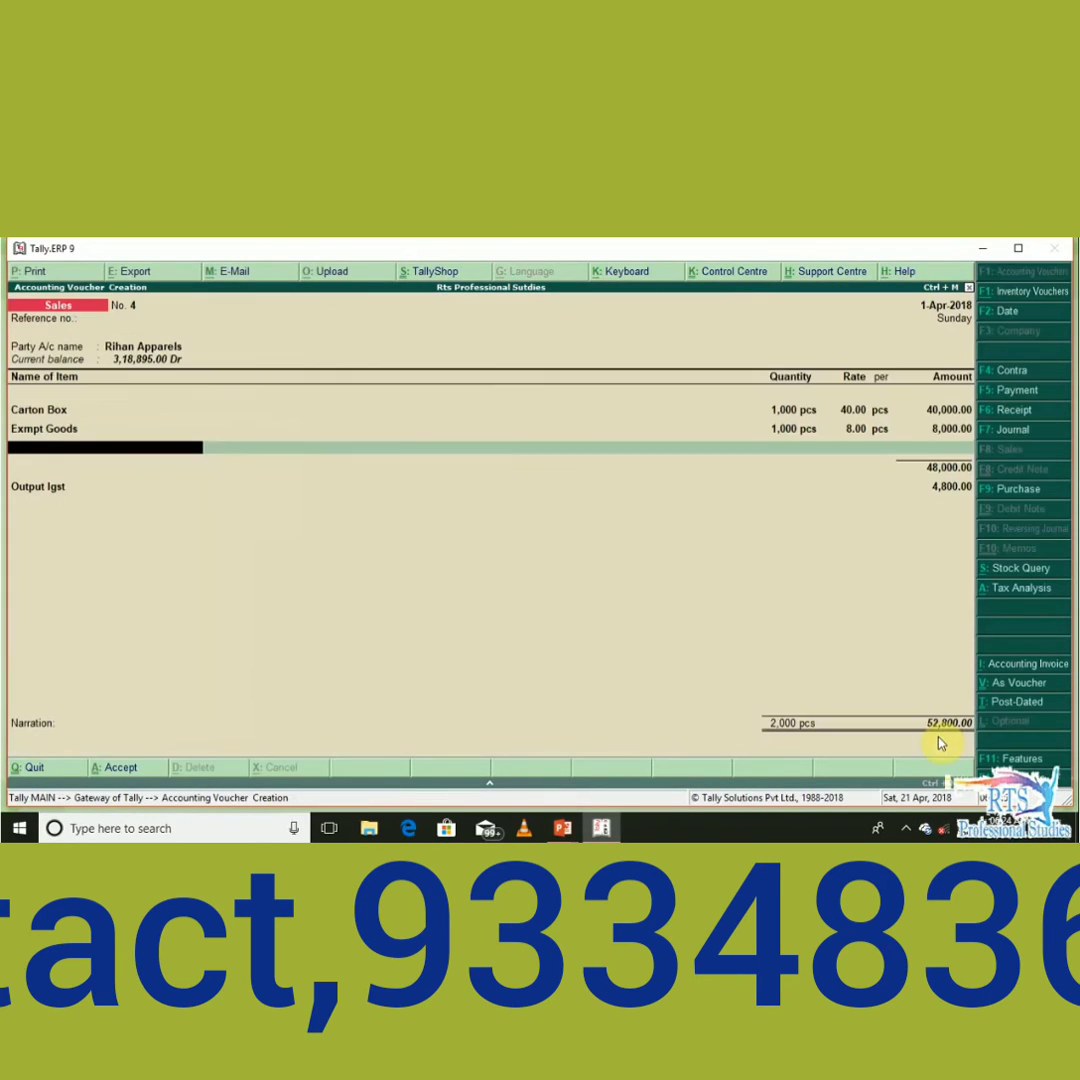
End the item list and keep the Output Igst ledger with a blank description.
key("Return")
key("Return")
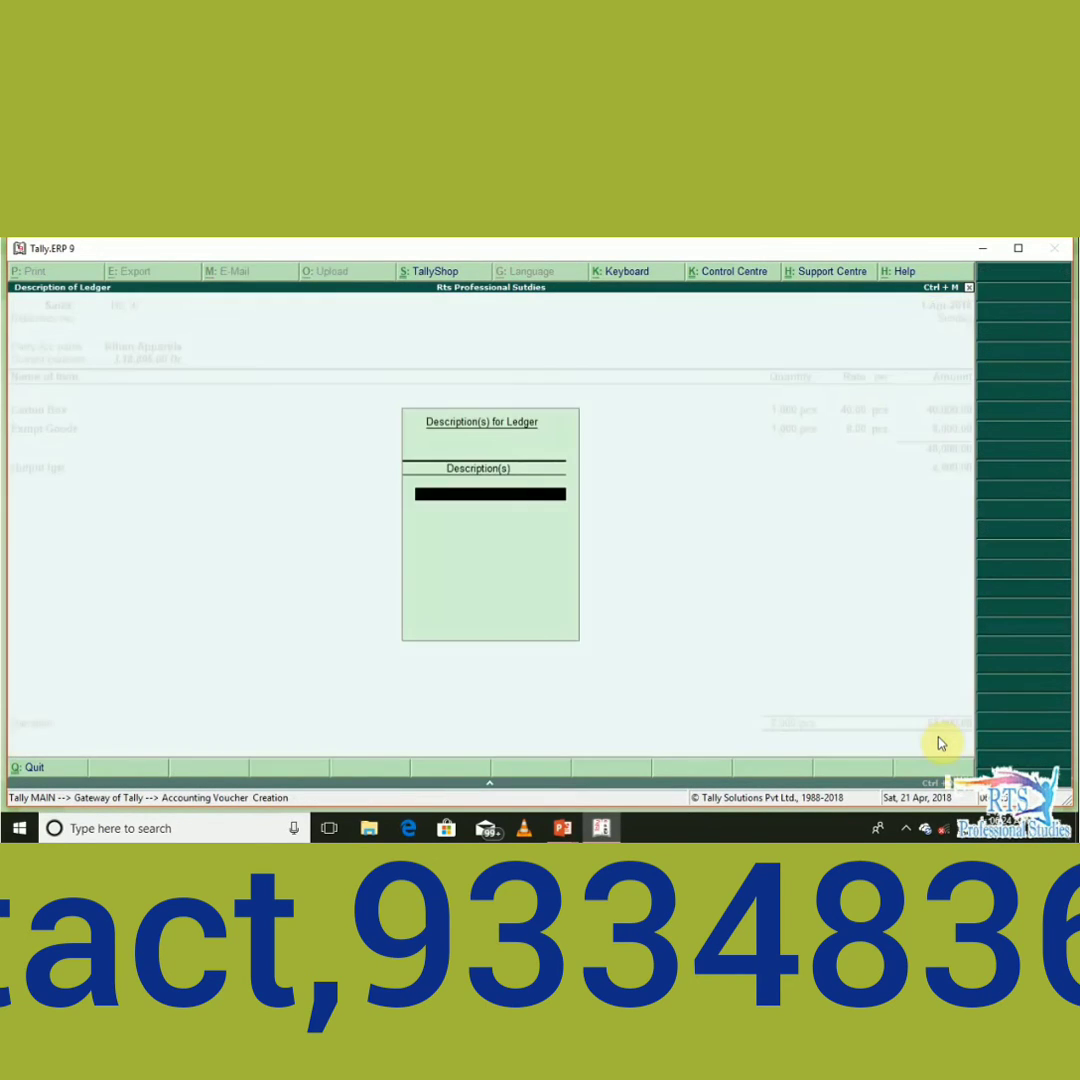
key("Return")
key("Return")
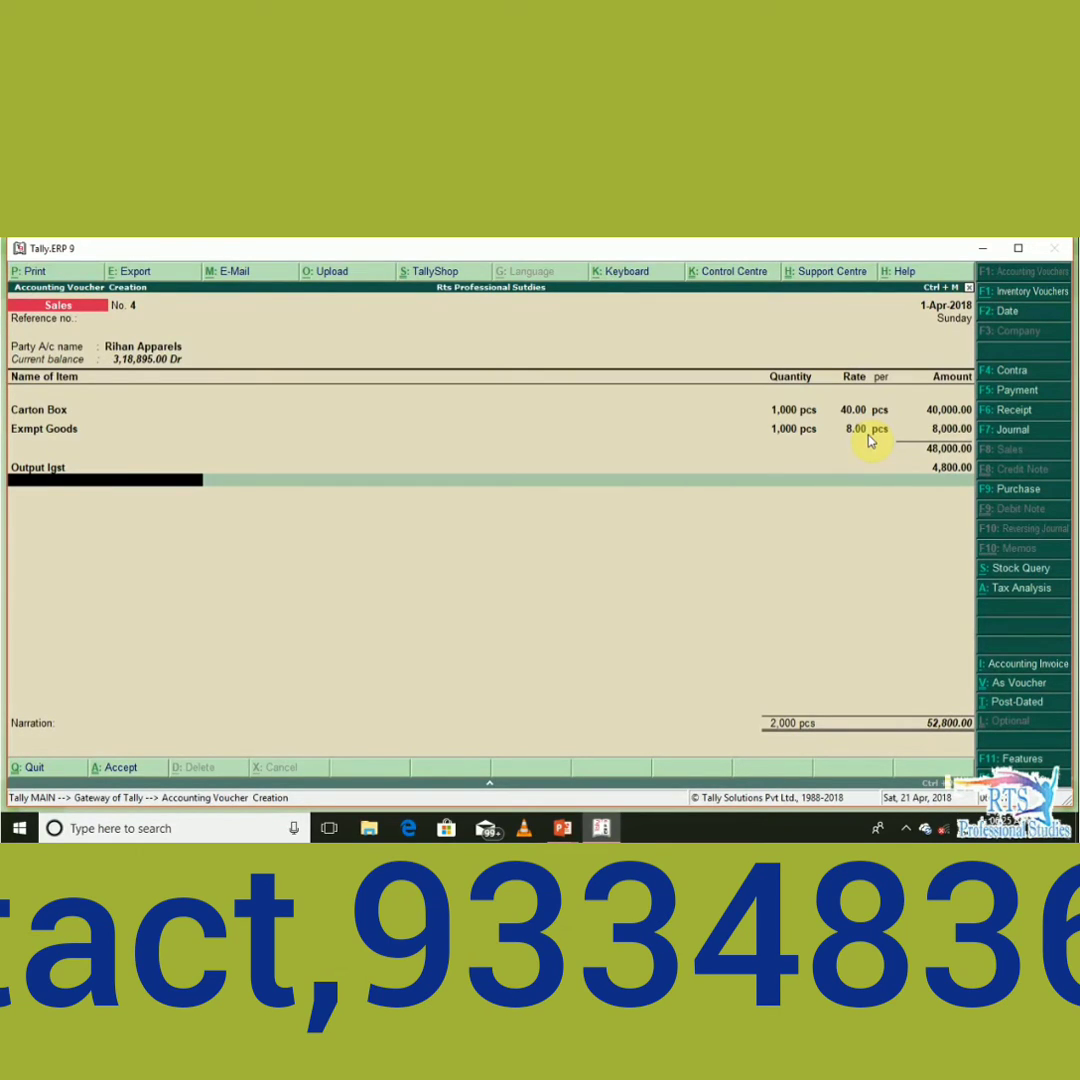
Return to the Carton Box line, set its rate to 45 per pcs and accept the allocation.
key("BackSpace")
key("BackSpace")
key("BackSpace")
key("BackSpace")
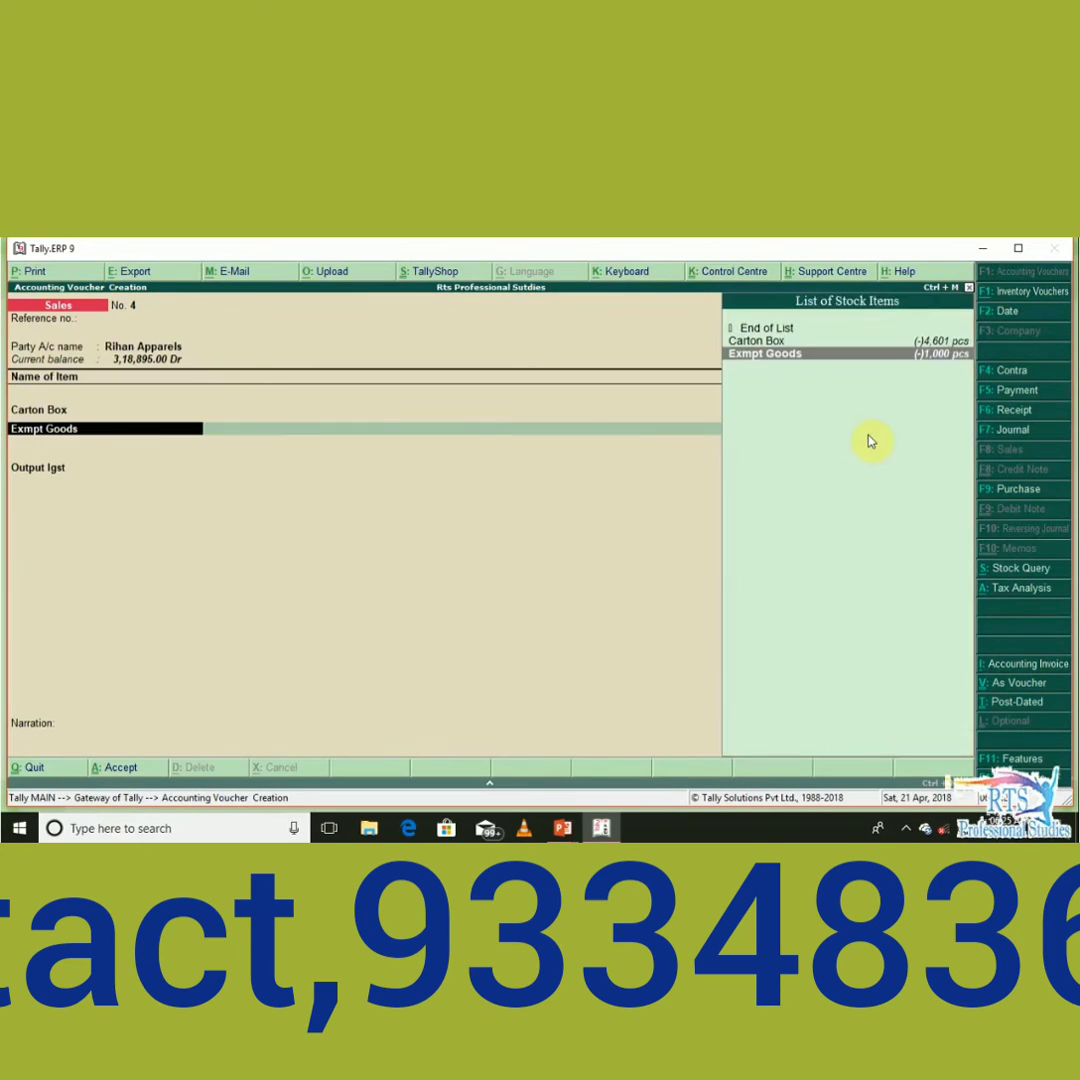
key("BackSpace")
key("BackSpace")
key("BackSpace")
key("BackSpace")
key("Return")
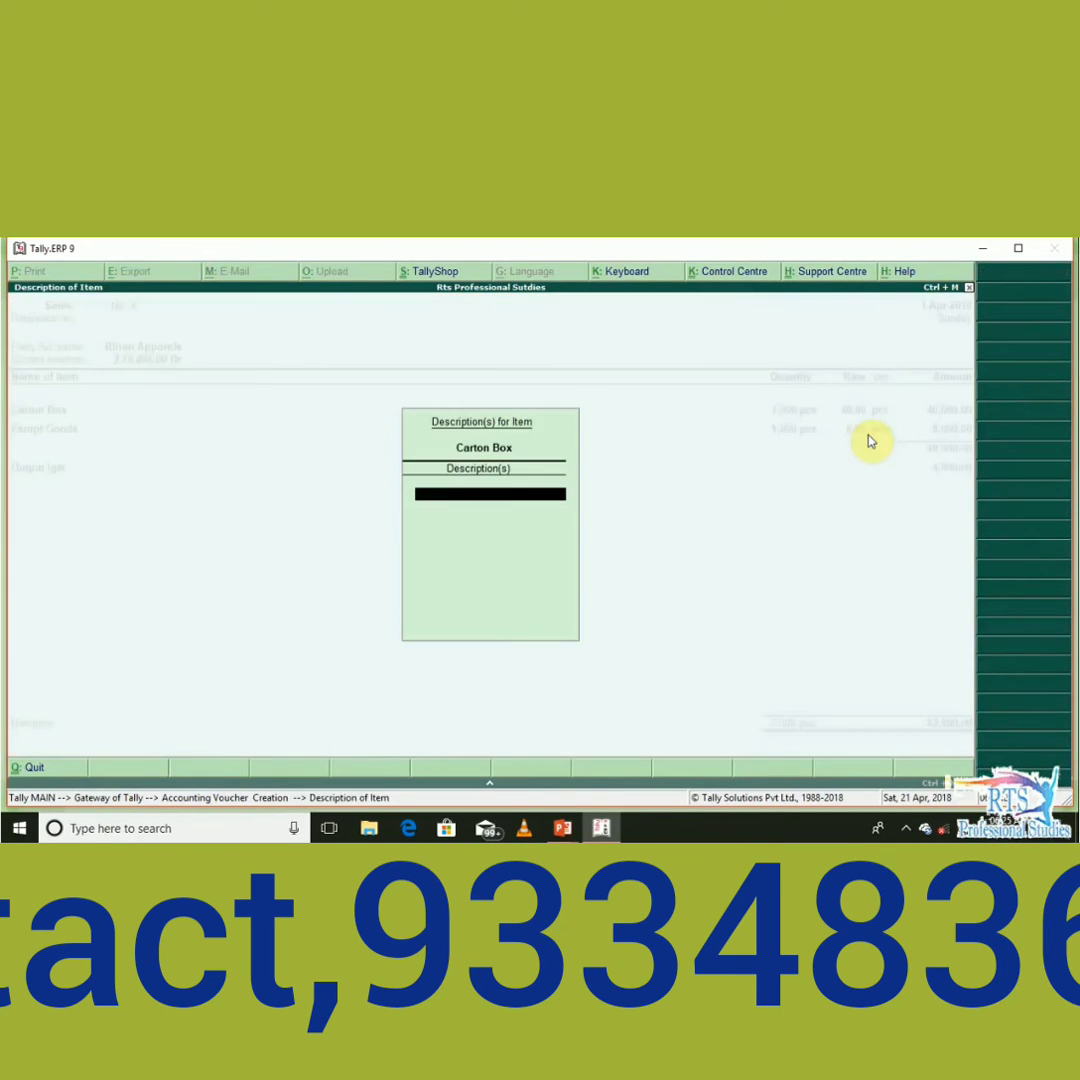
key("Return")
key("Return")
key("Return")
key("Return")
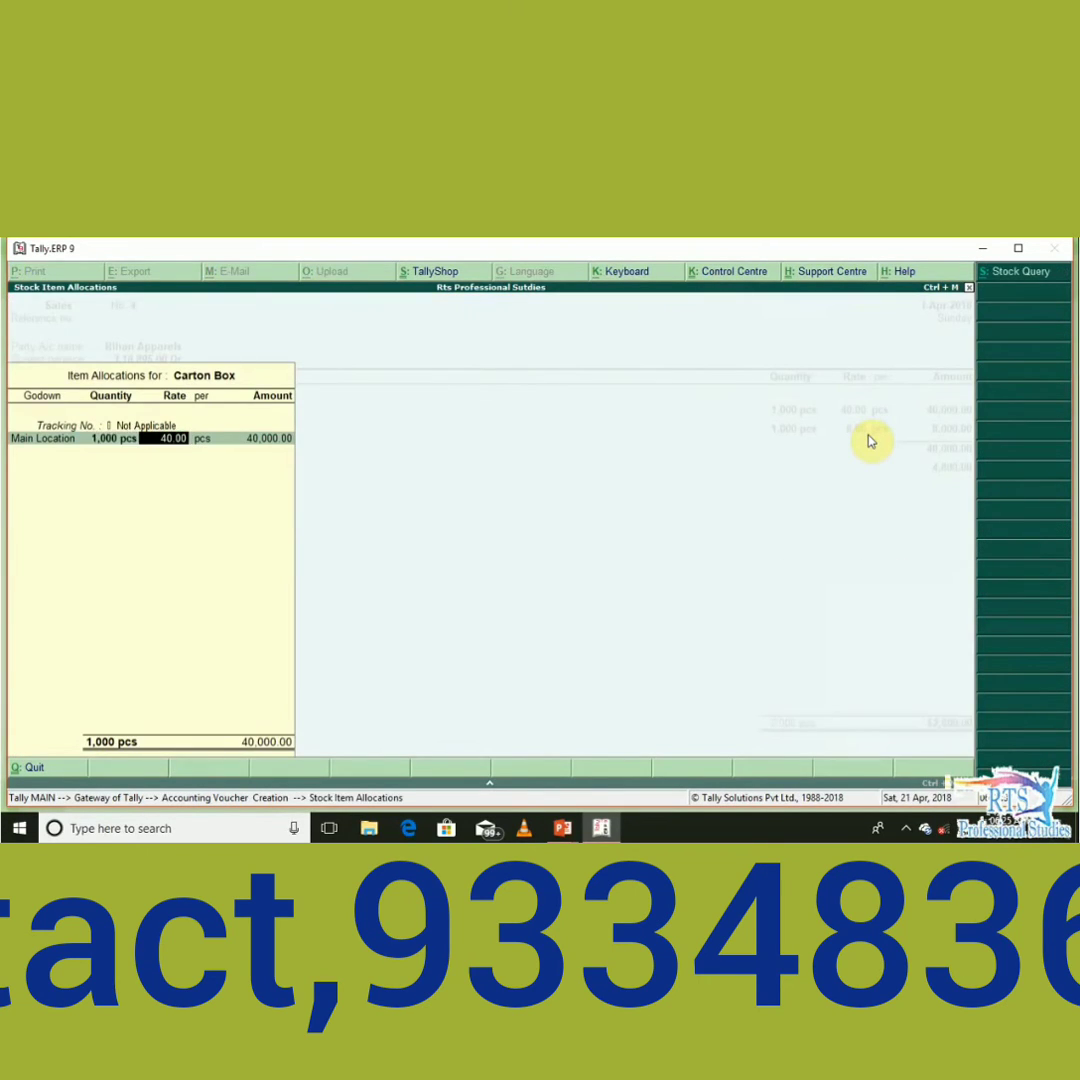
type("45")
key("Return")
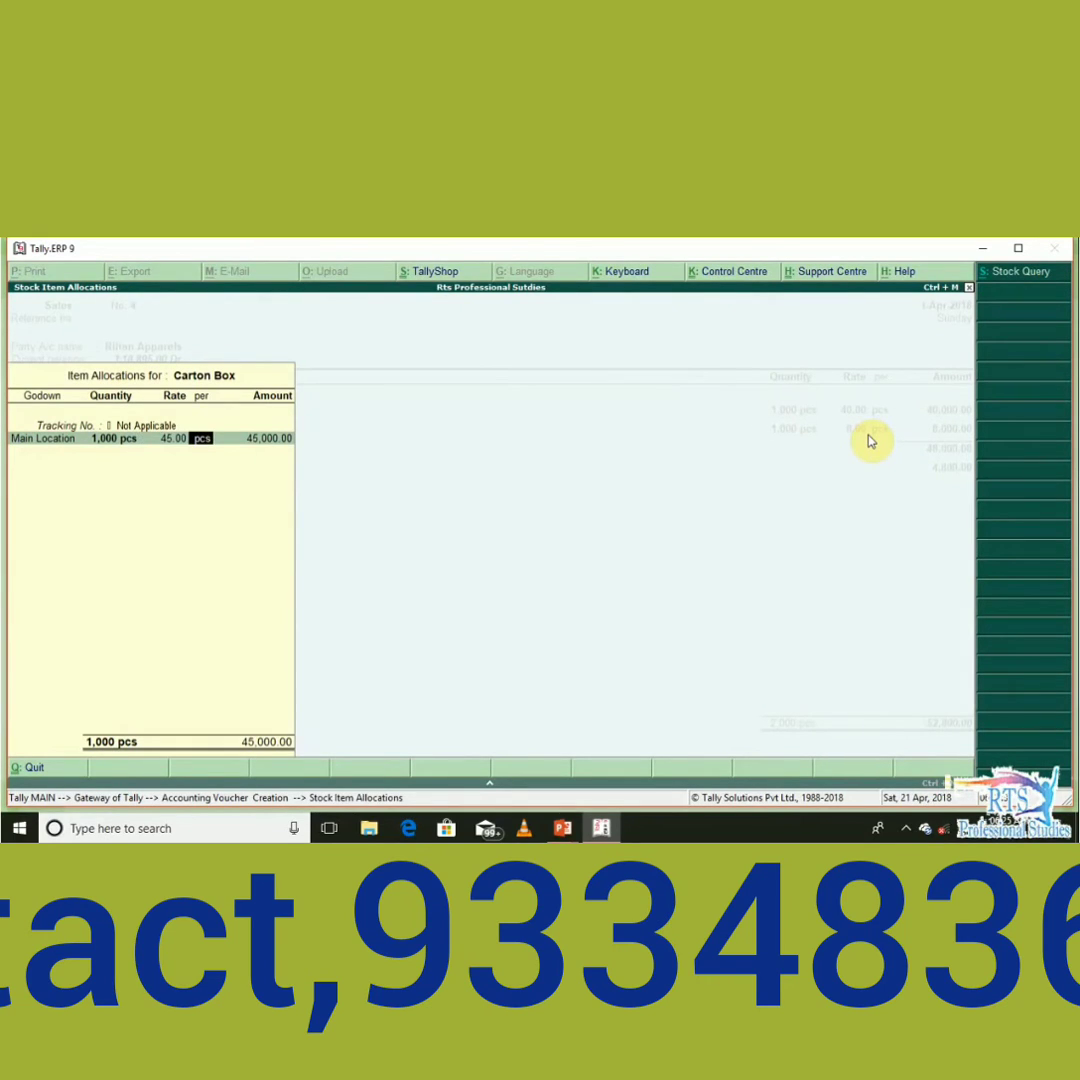
key("Return")
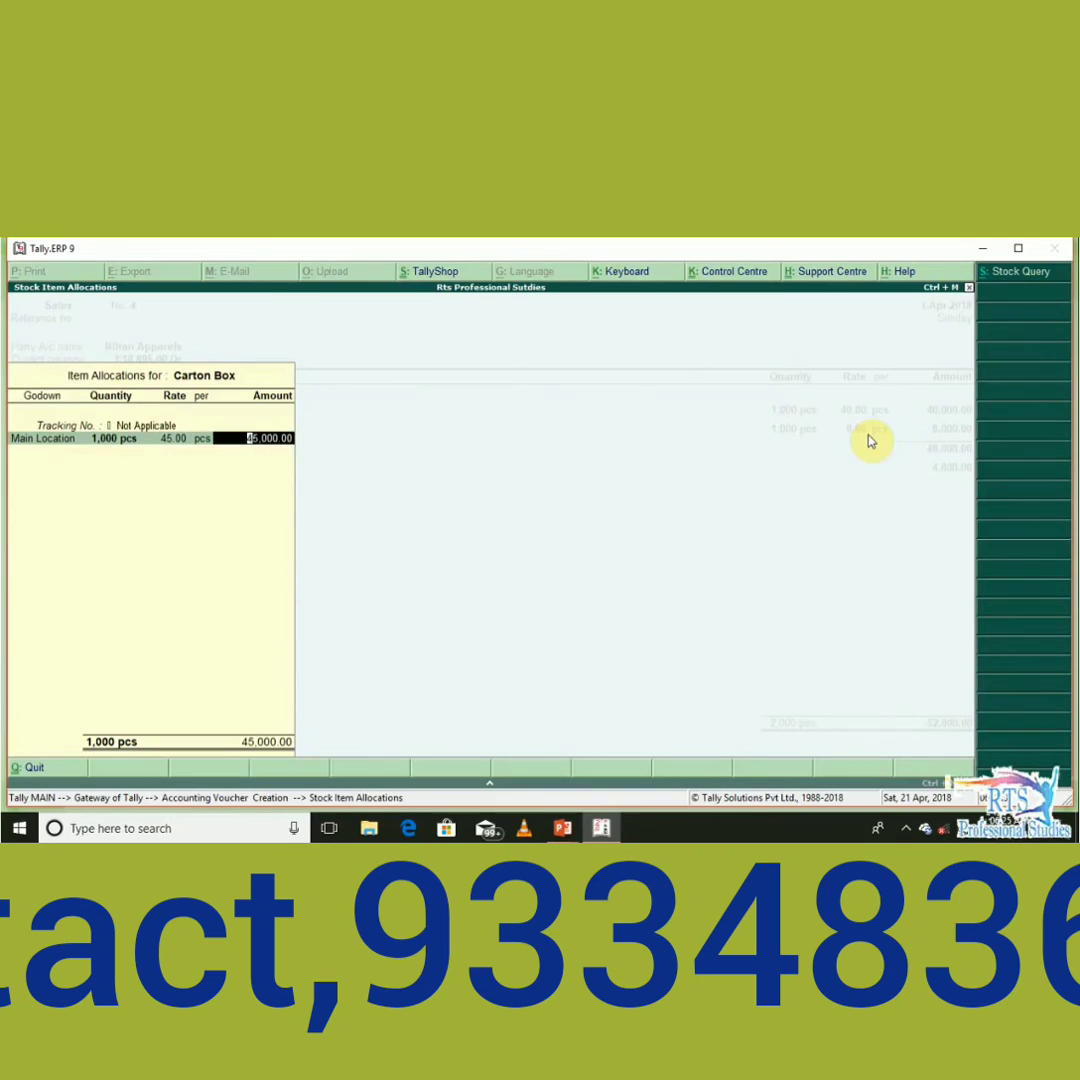
key("Return")
key("Return")
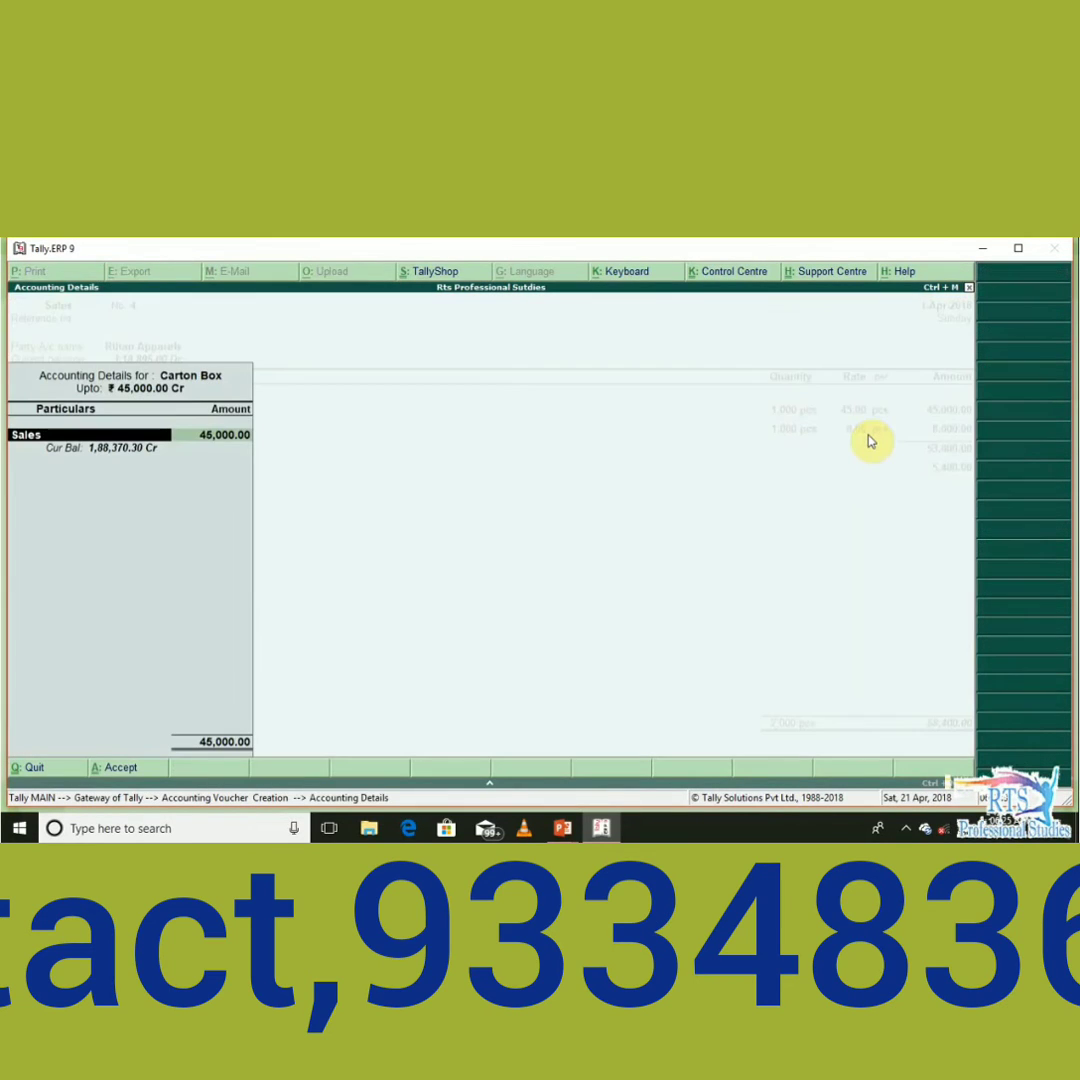
Keep Sales as the Carton Box ledger and reselect Interstate Sales Taxable as its tax classification.
key("Return")
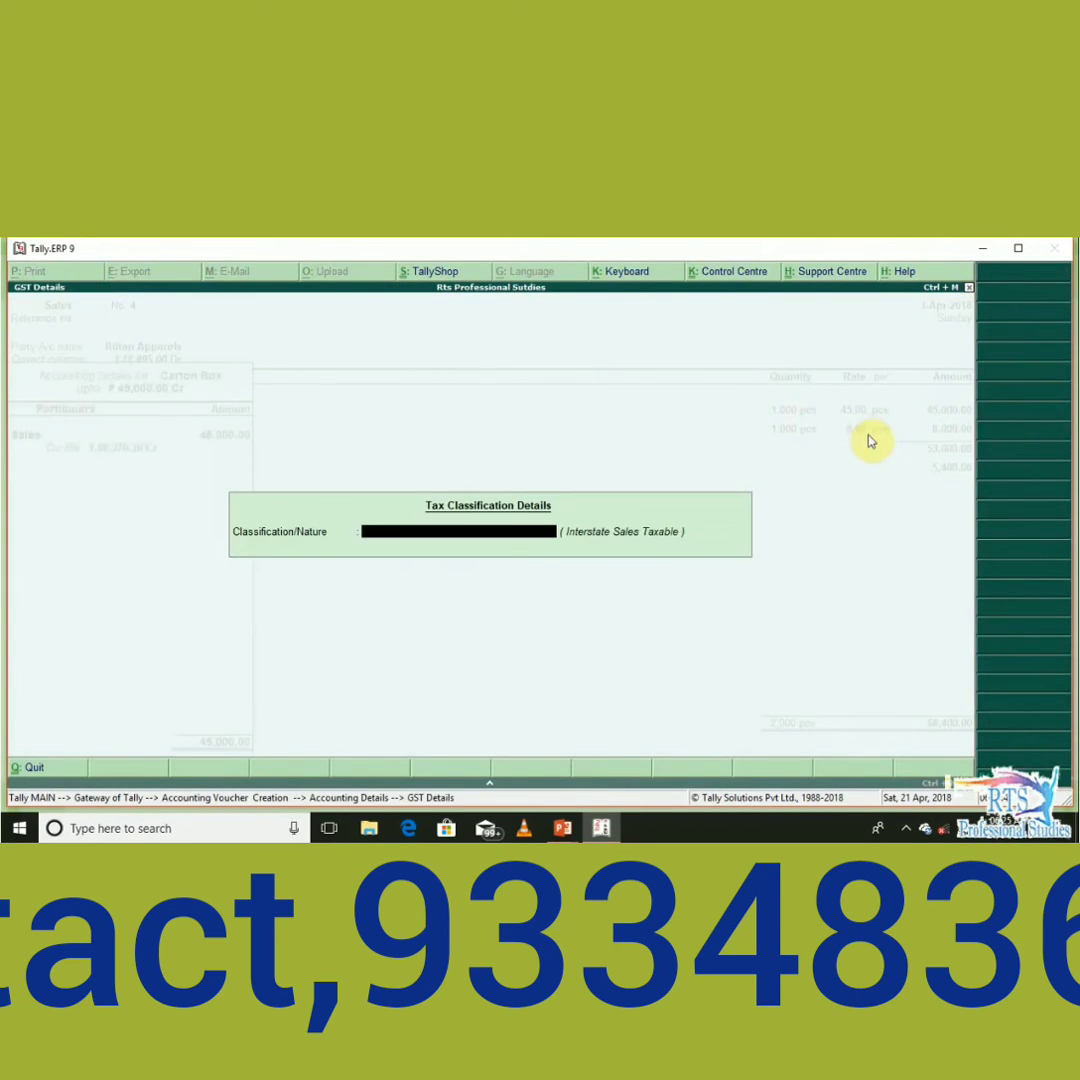
type("Inter")
key("Down")
key("Down")
key("Down")
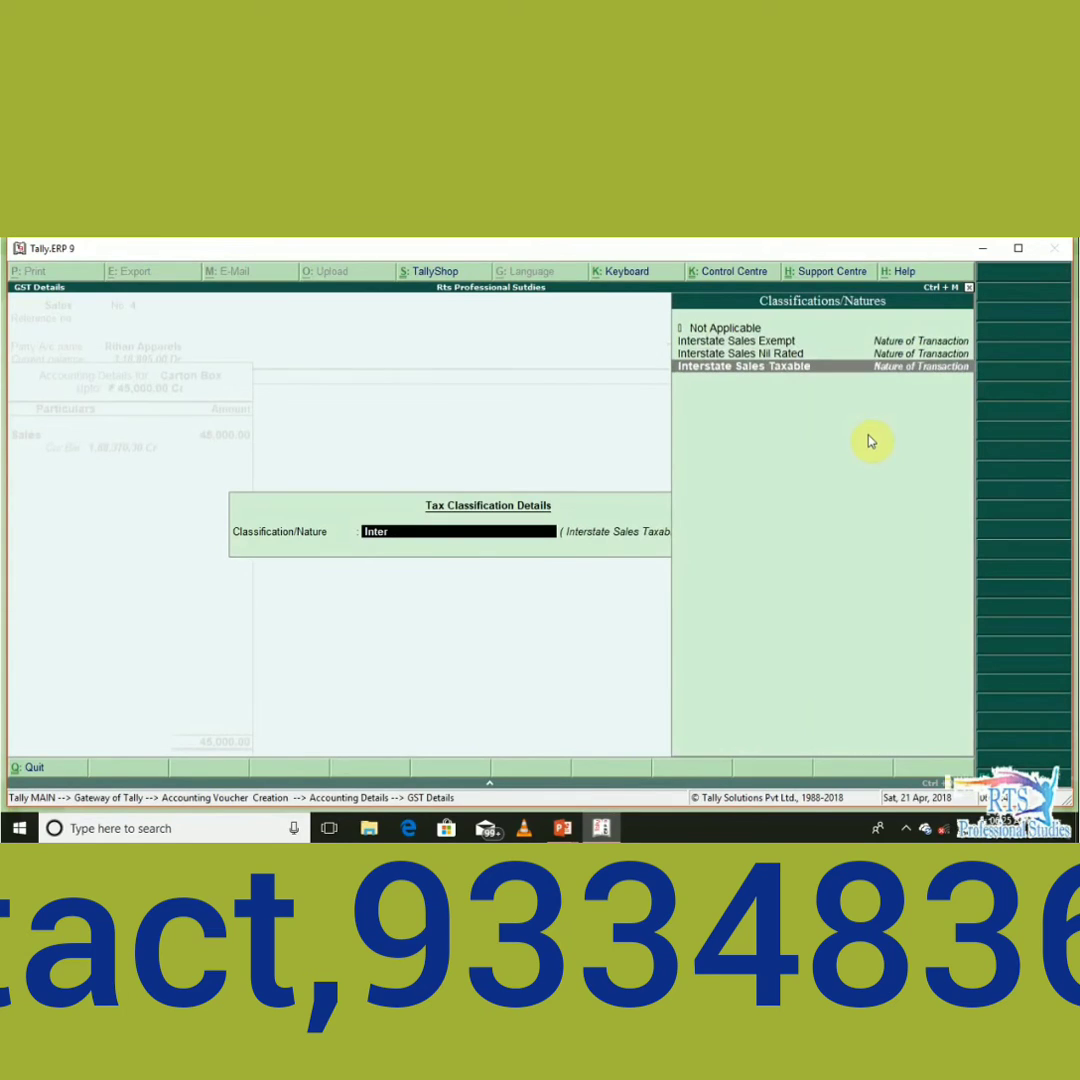
key("Return")
key("Return")
Keep the Exmpt Goods item and accept its allocation of 1,000 pcs at 8.00.
key("Return")
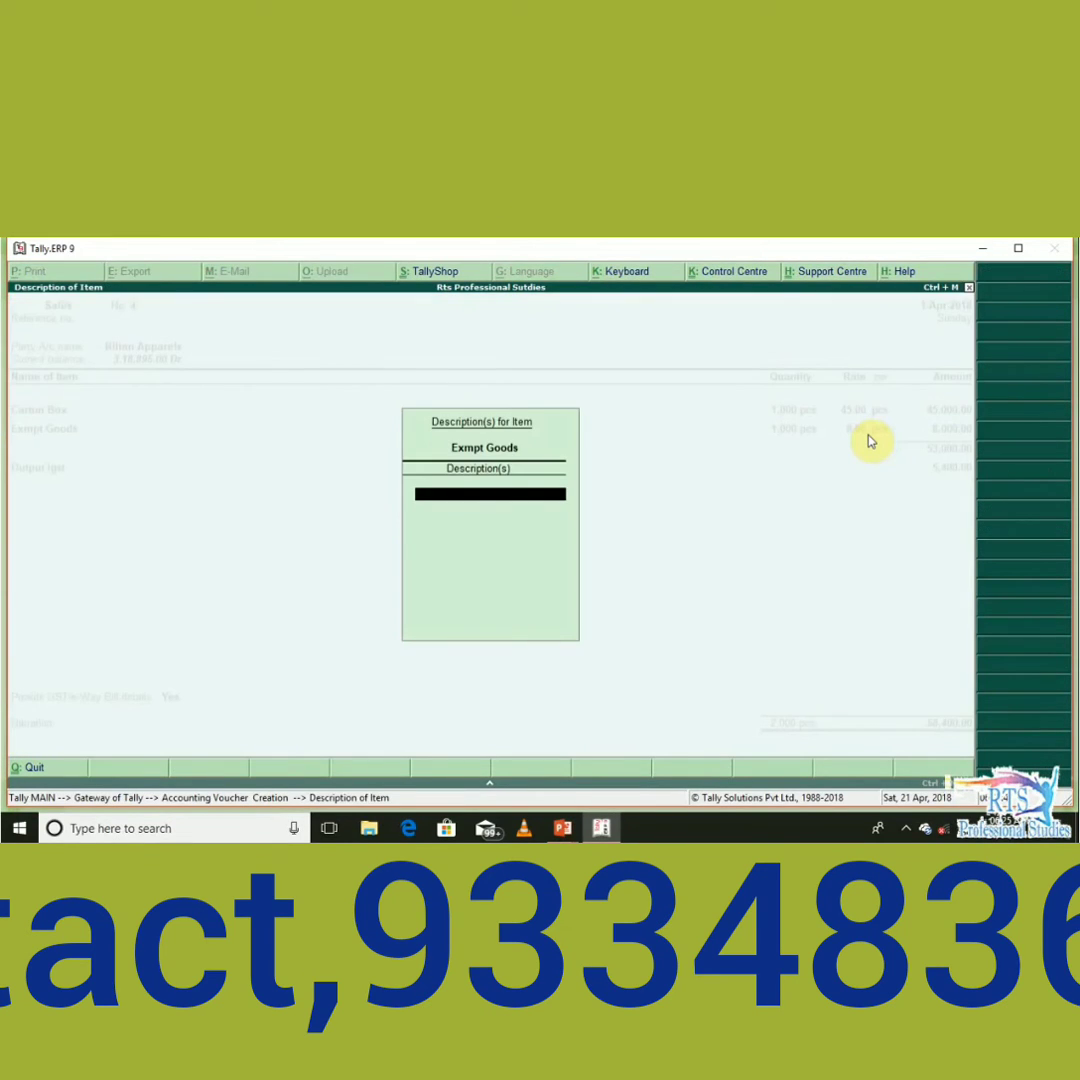
key("Return")
key("Return")
key("Return")
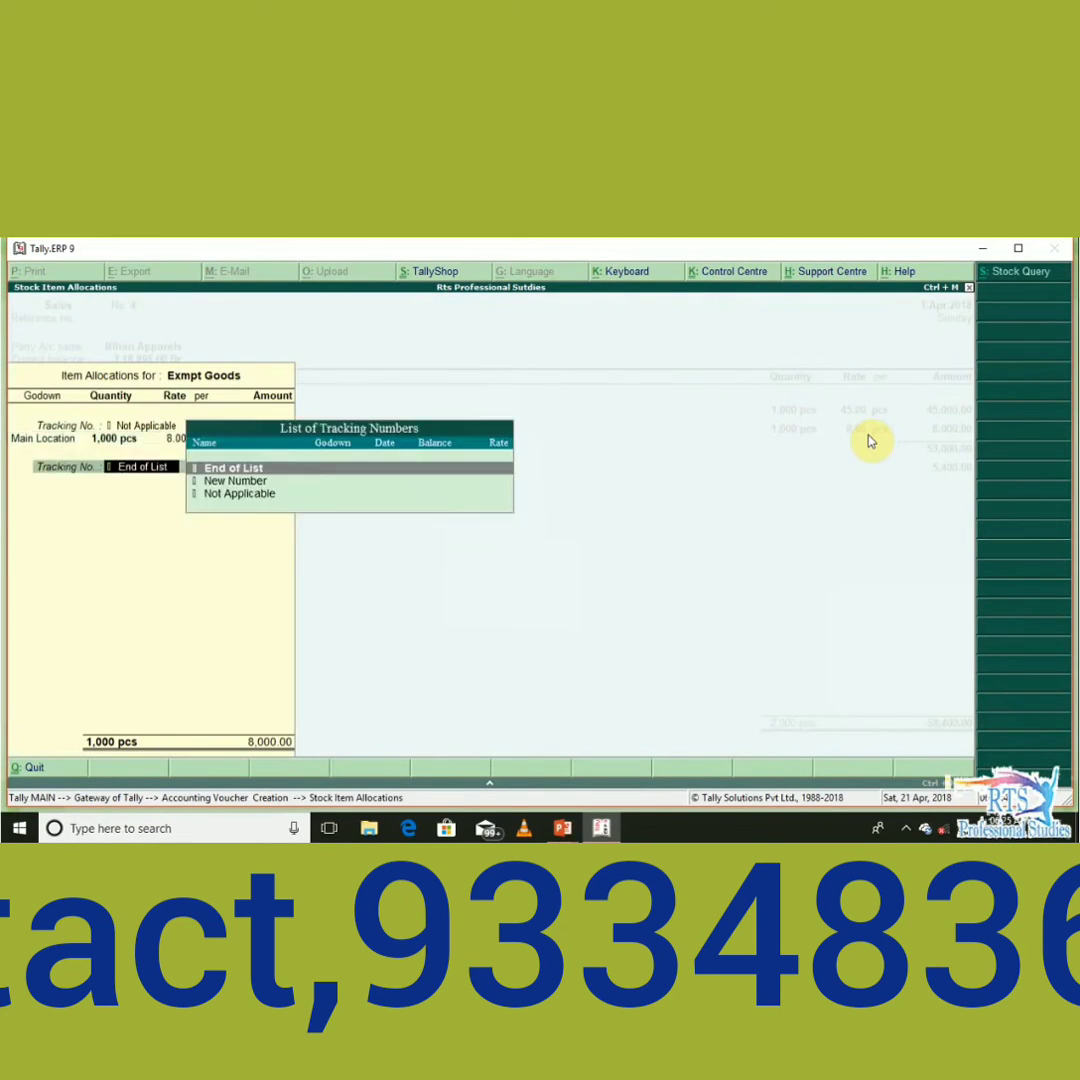
key("Return")
key("Return")
left_click(867, 433)
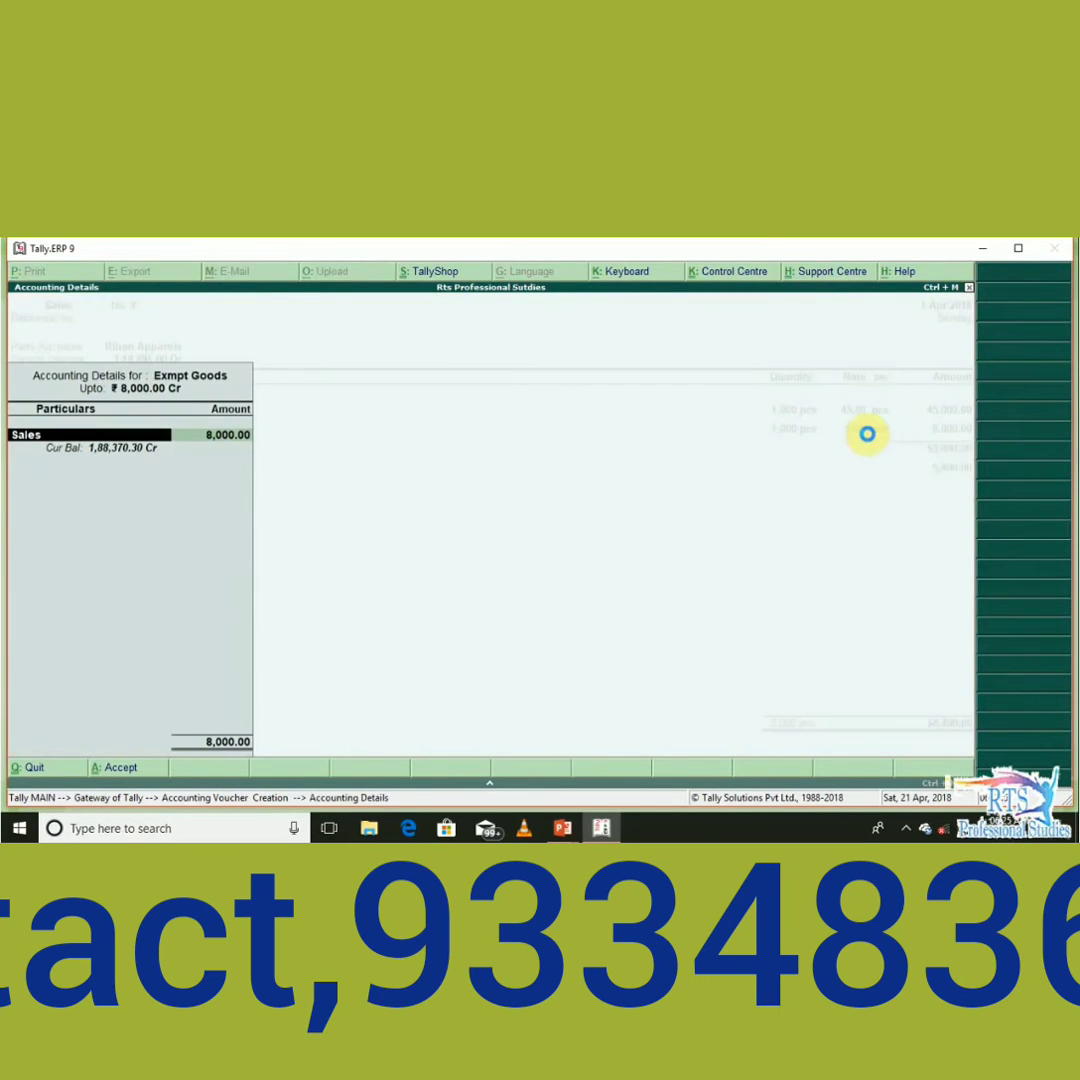
Keep Sales as the Exmpt Goods ledger and select Interstate Sales Taxable as its tax classification.
key("Return")
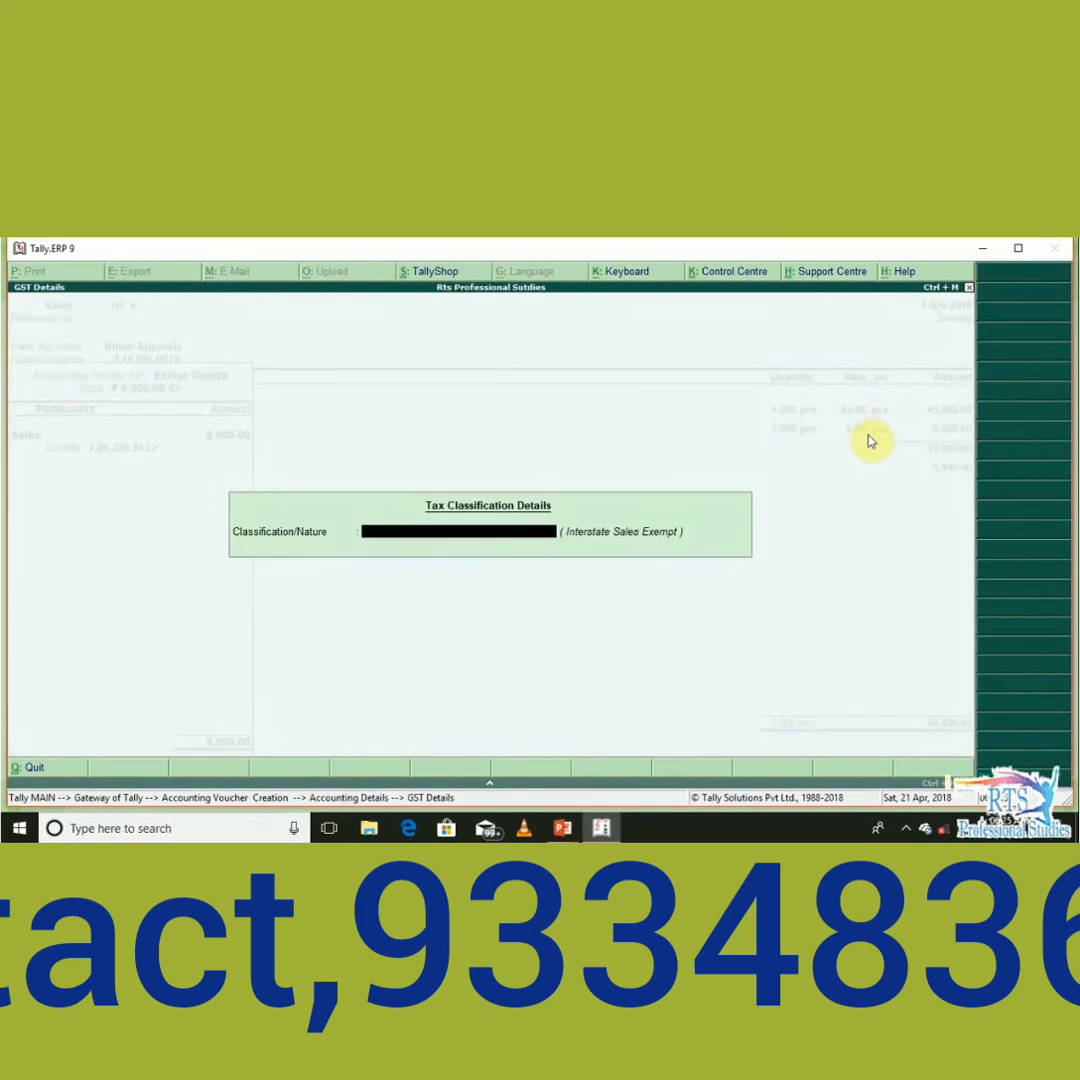
type("Inter")
key("Down")
key("Down")
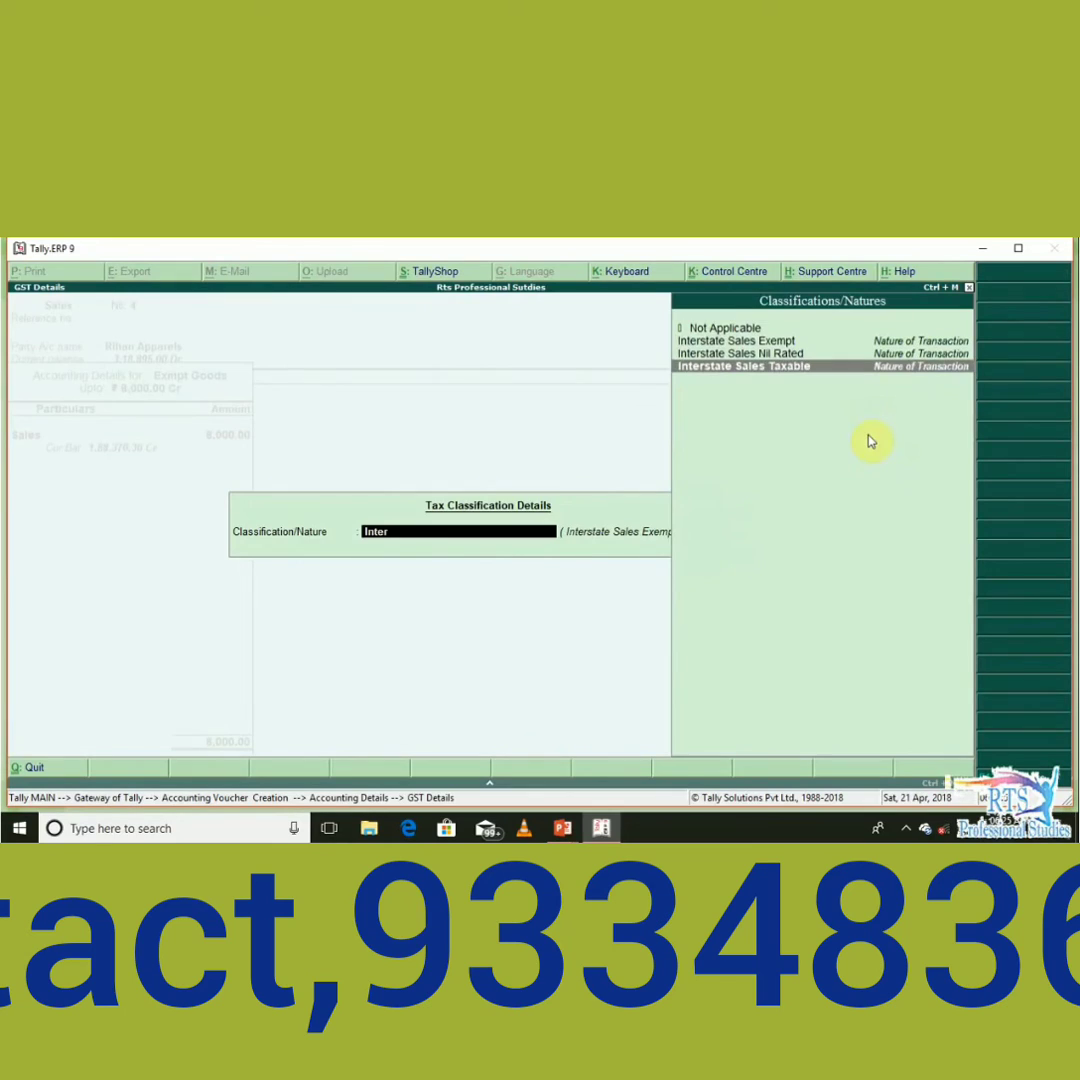
key("Return")
key("Return")
key("Return")
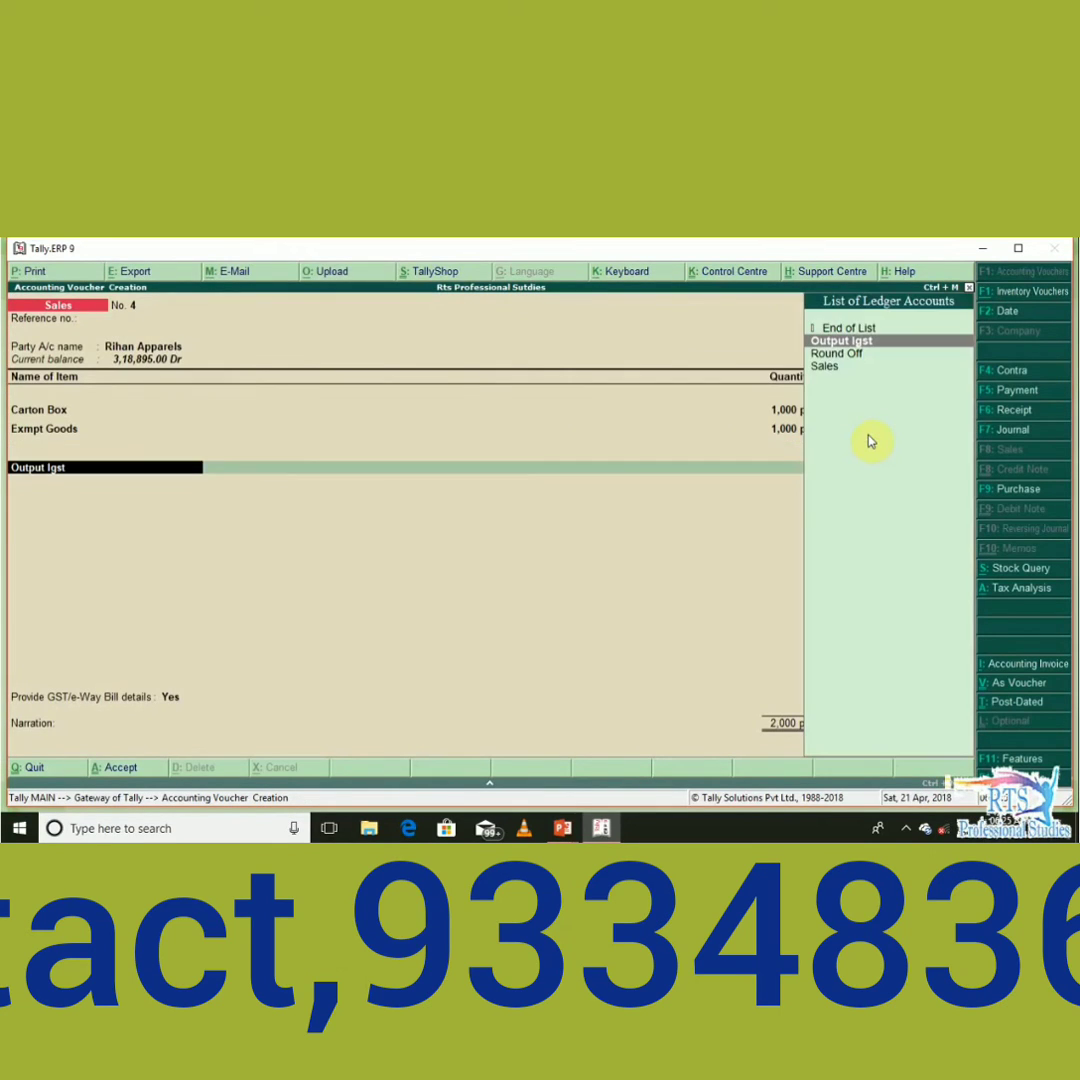
Keep the Output Igst ledger with a blank description.
key("Return")
key("Return")
key("Return")
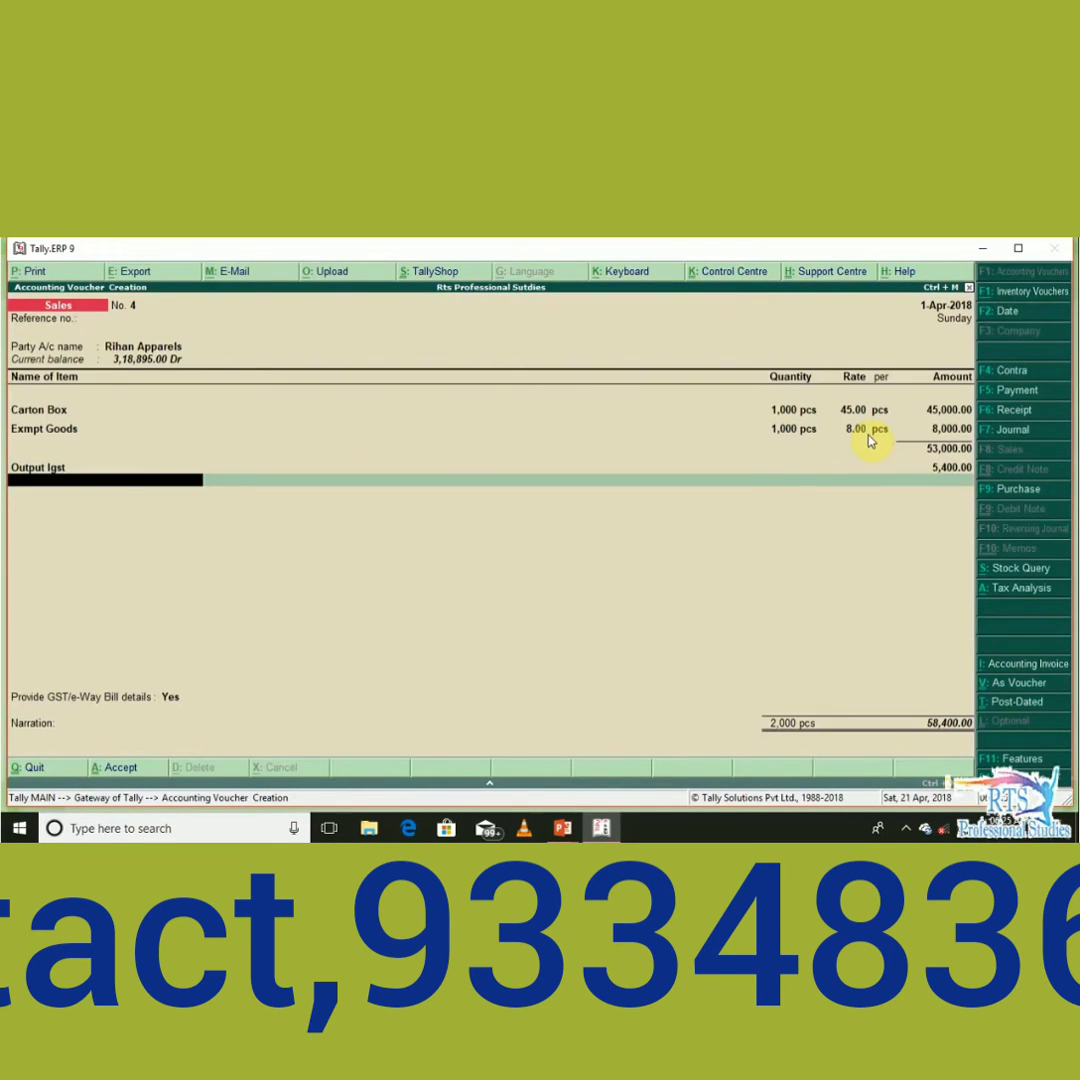
Examine the voucher's tax analysis in detailed view for Carton Box and Exmpt Goods, then return to the voucher.
key("alt+a")
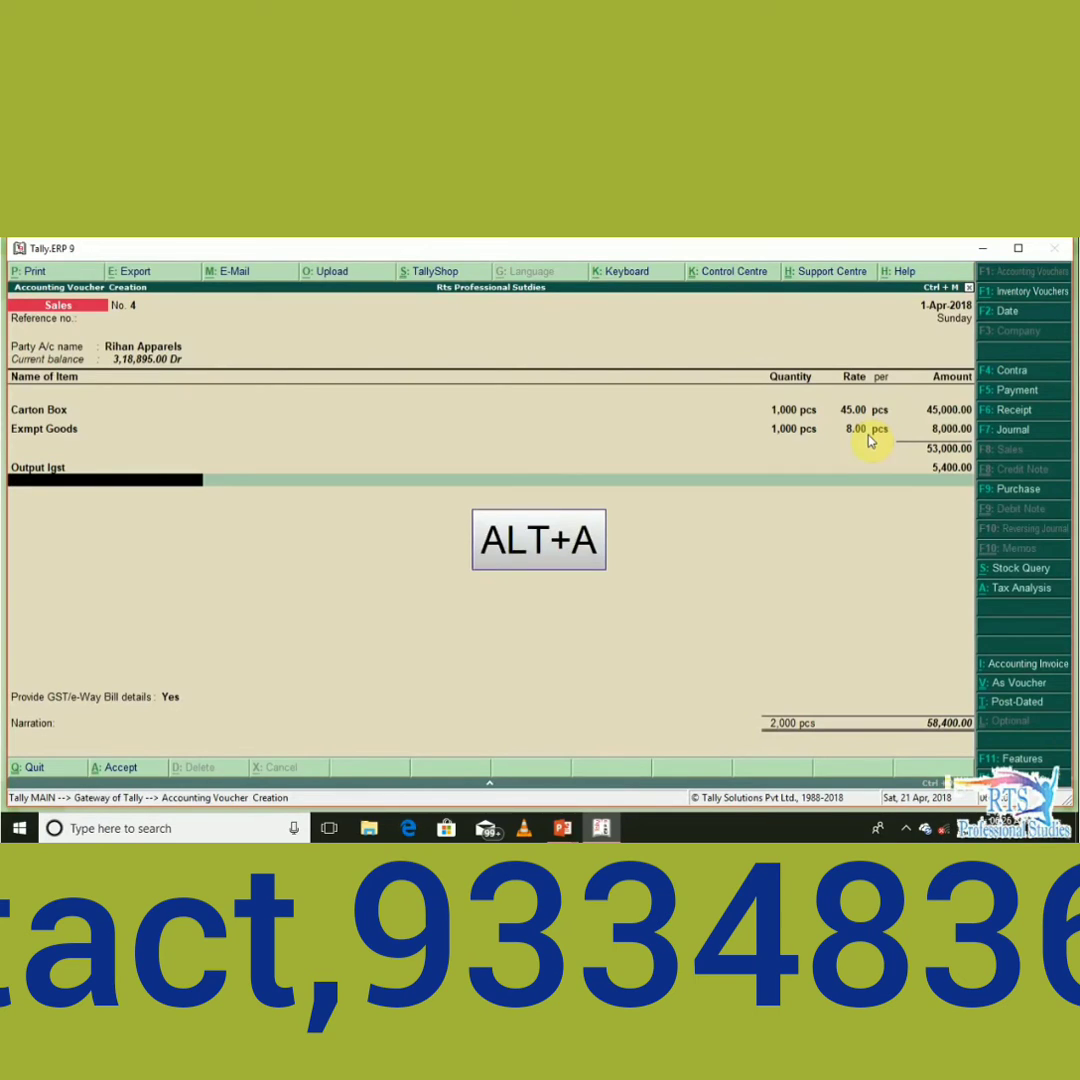
key("alt+F1")
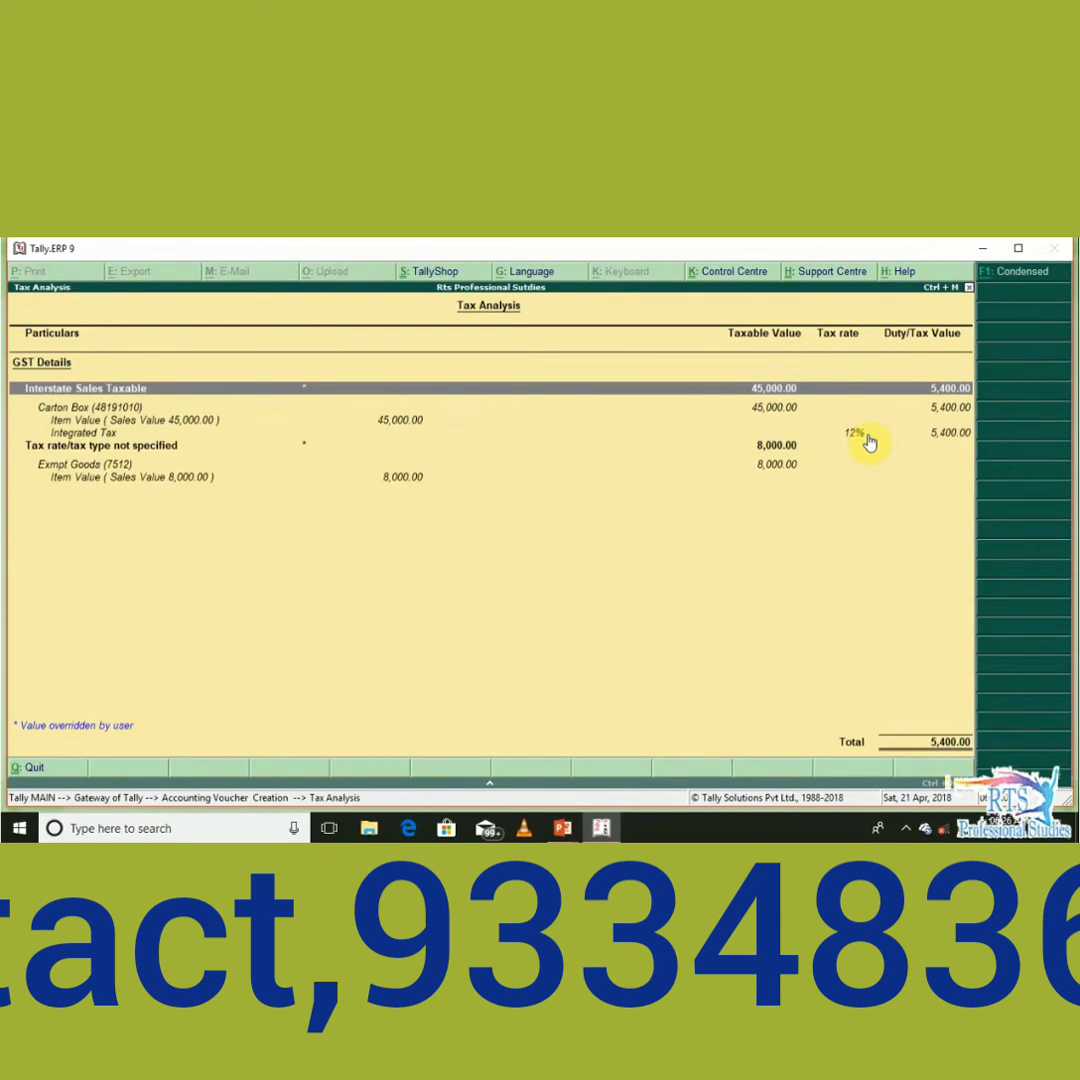
key("Down")
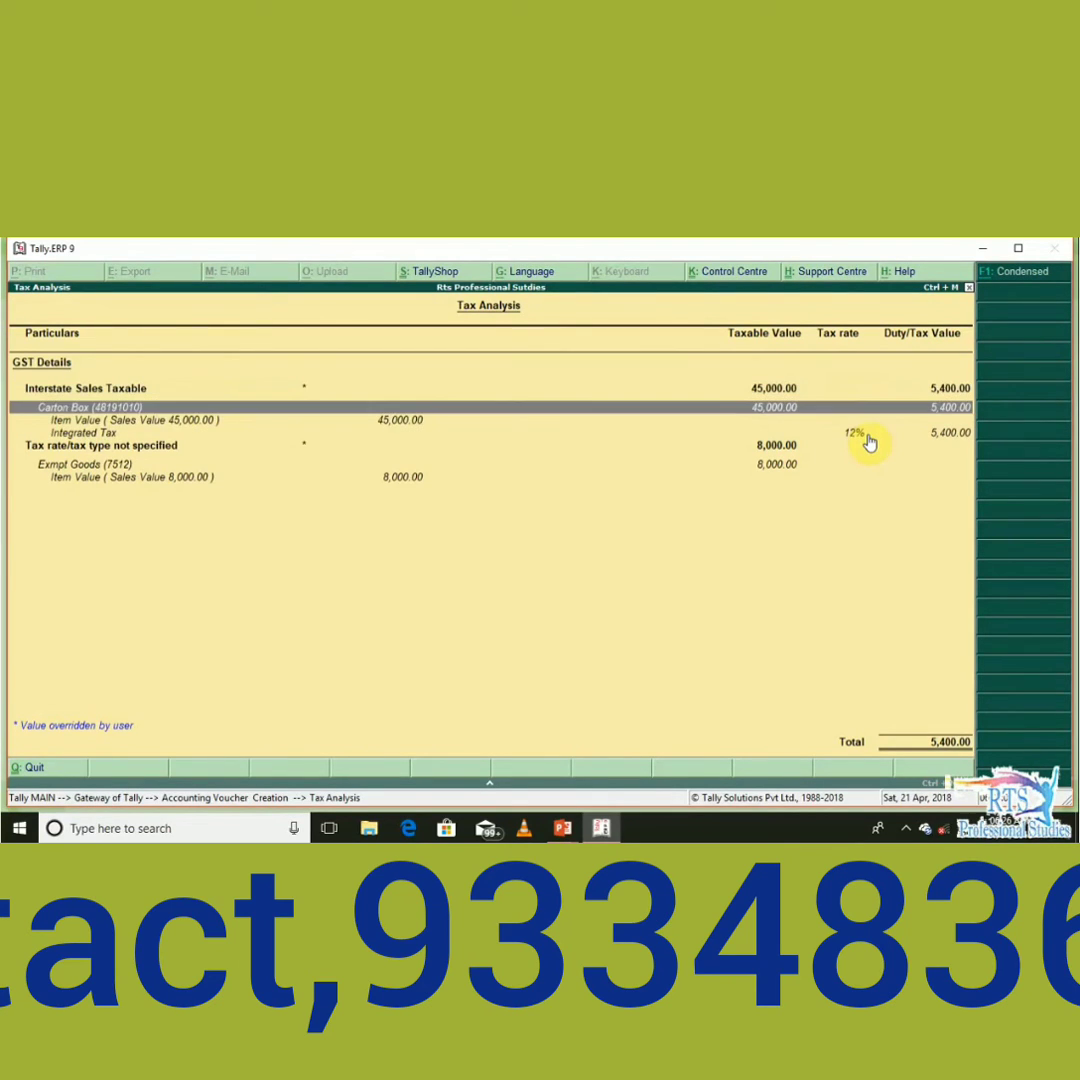
key("Down")
key("Down")
key("Up")
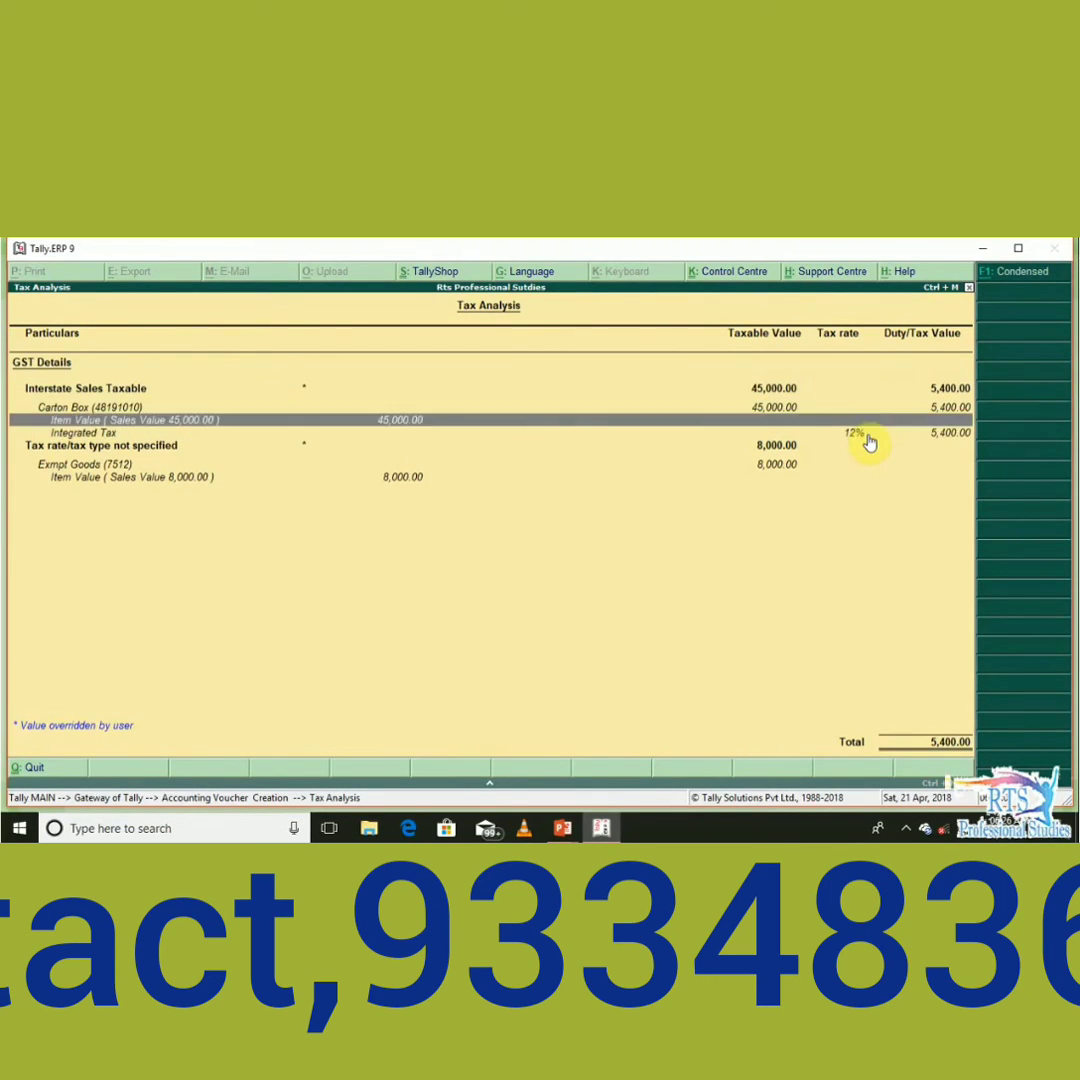
key("Up")
key("Up")
key("Down")
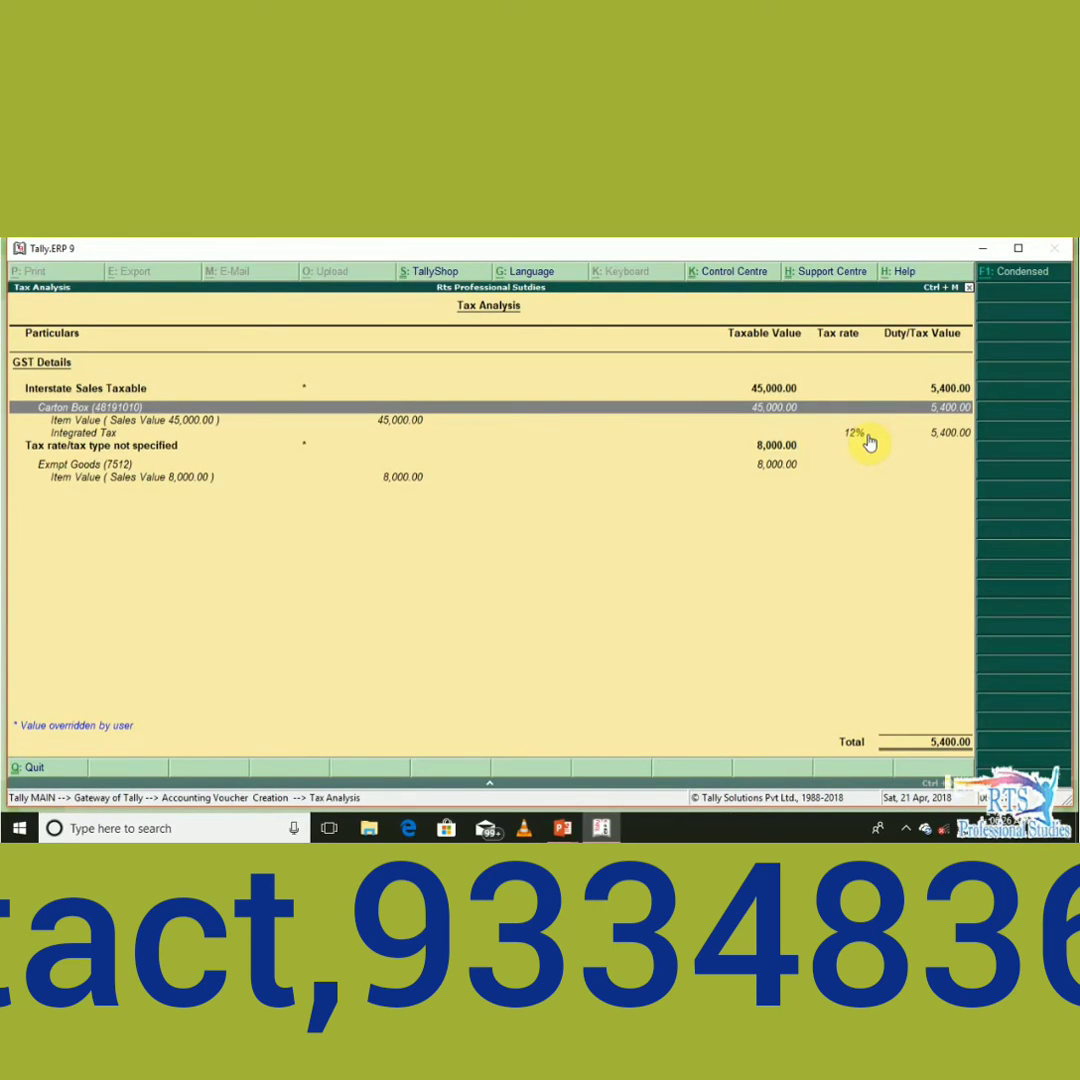
key("Escape")
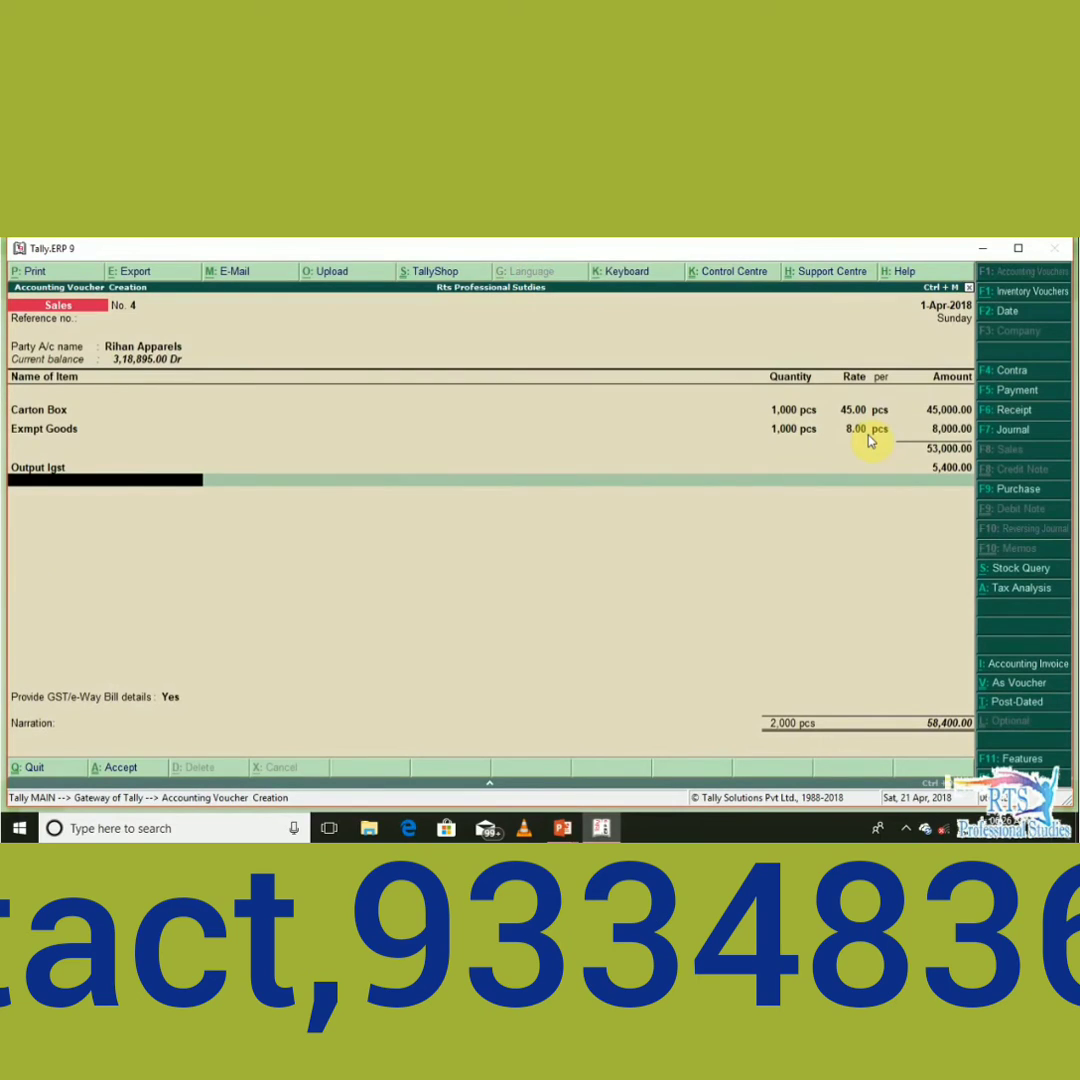
Set Provide GST/e-Way Bill details to No and accept the New Ref bill allocation for Rihan Apparels with a blank narration.
key("Return")
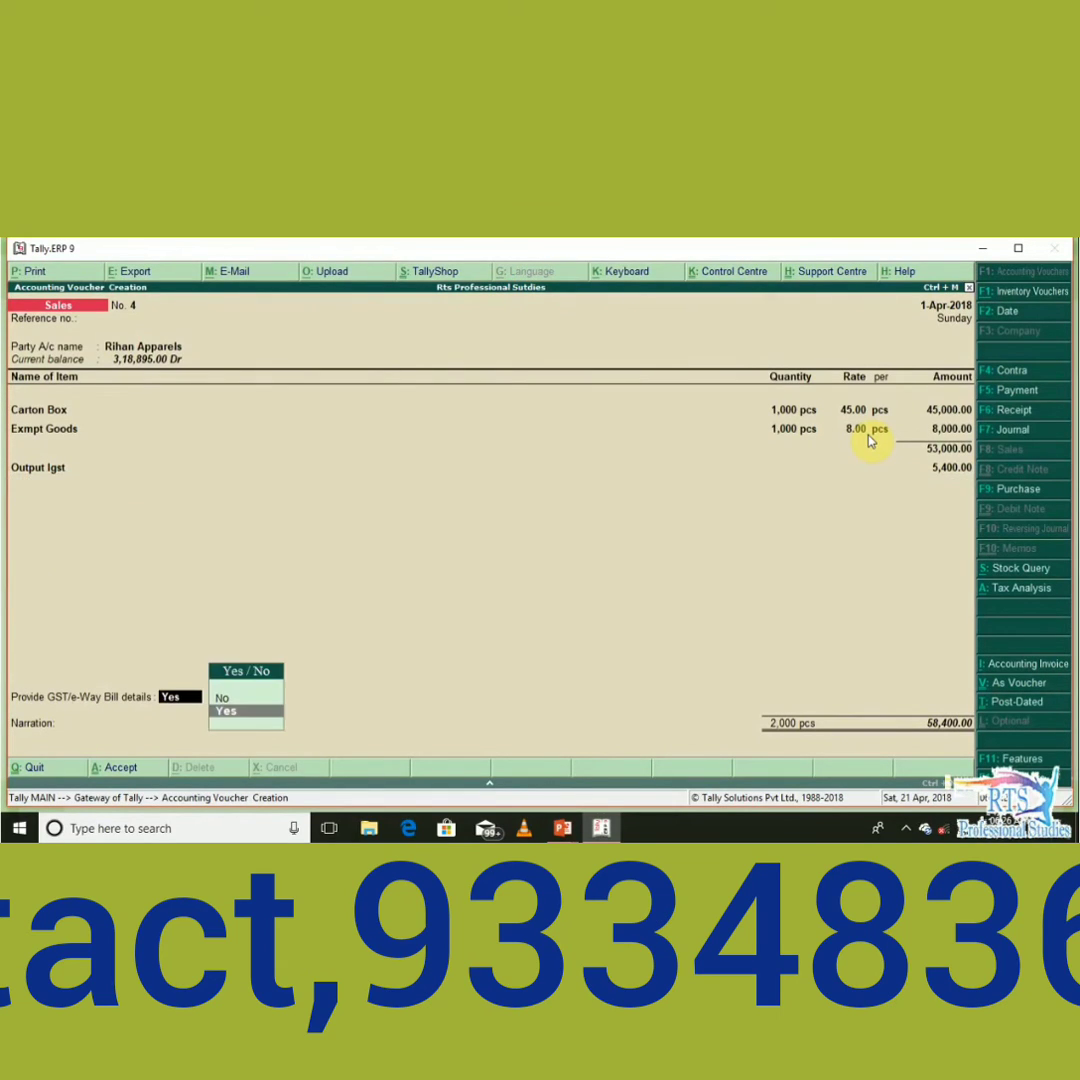
key("Up")
key("Return")
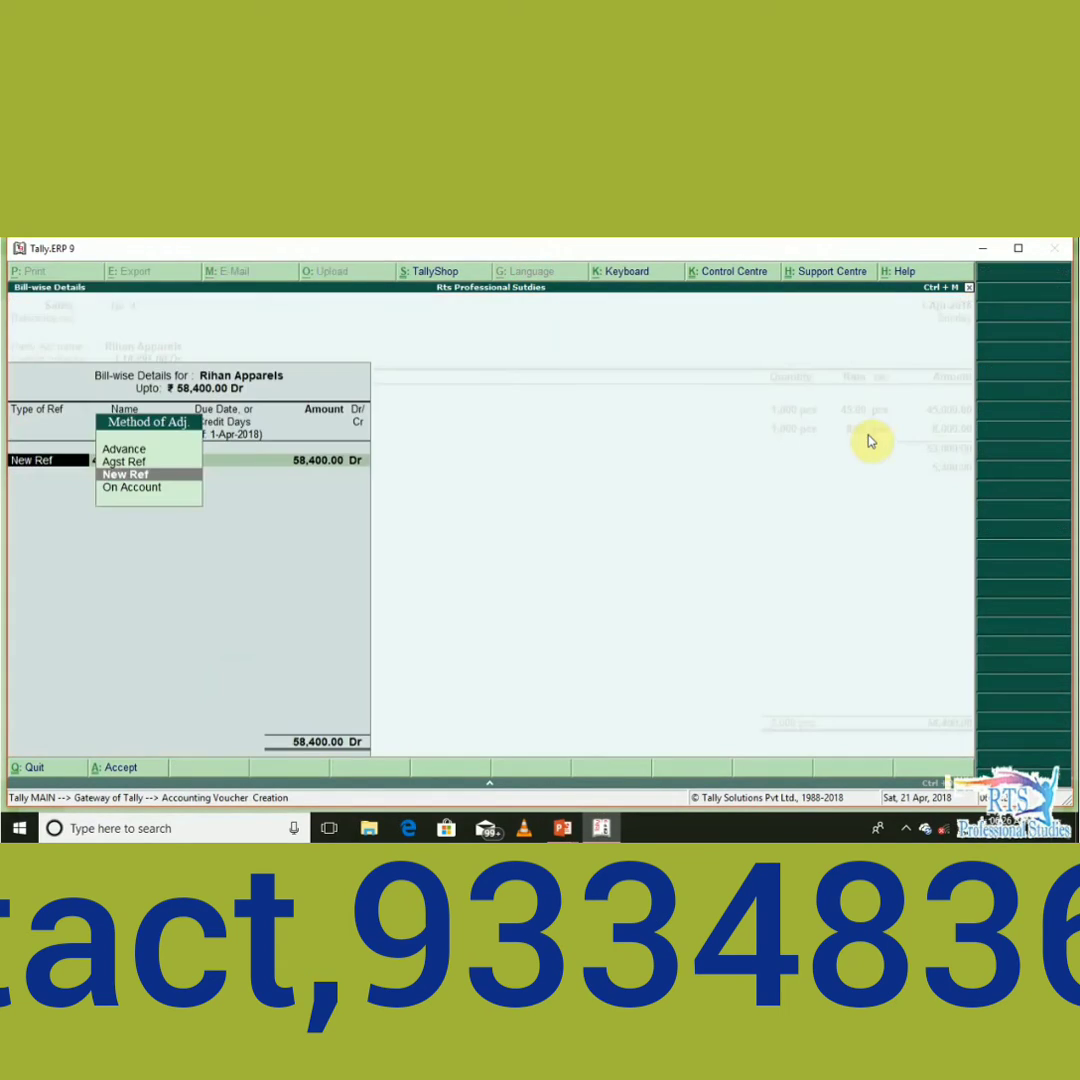
key("Return")
key("Return")
key("Return")
key("Return")
key("Return")
key("Return")
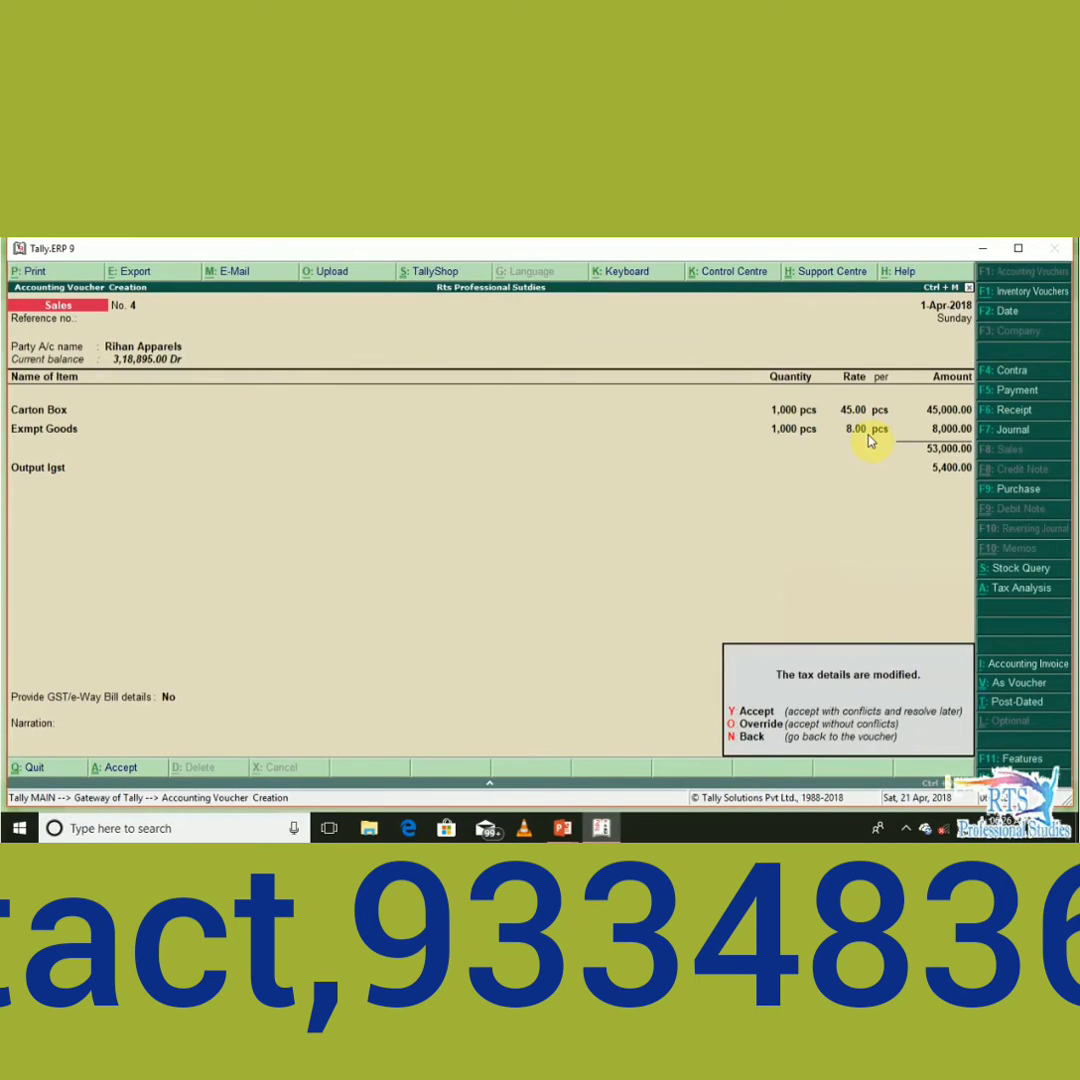
Accept the sales voucher with its tax conflicts left to resolve and return to the Gateway of Tally.
key("y")
key("Escape")
key("Escape")
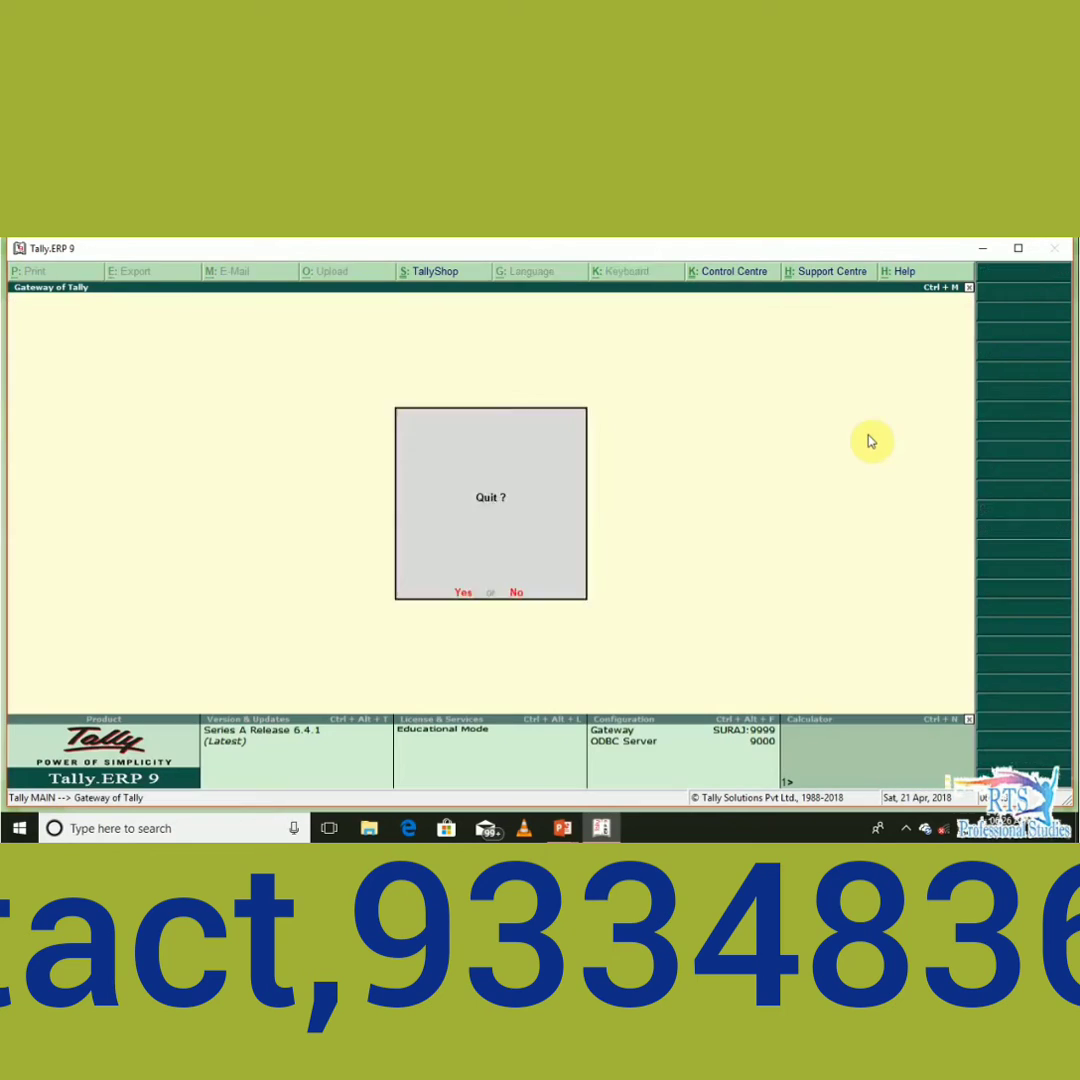
key("n")
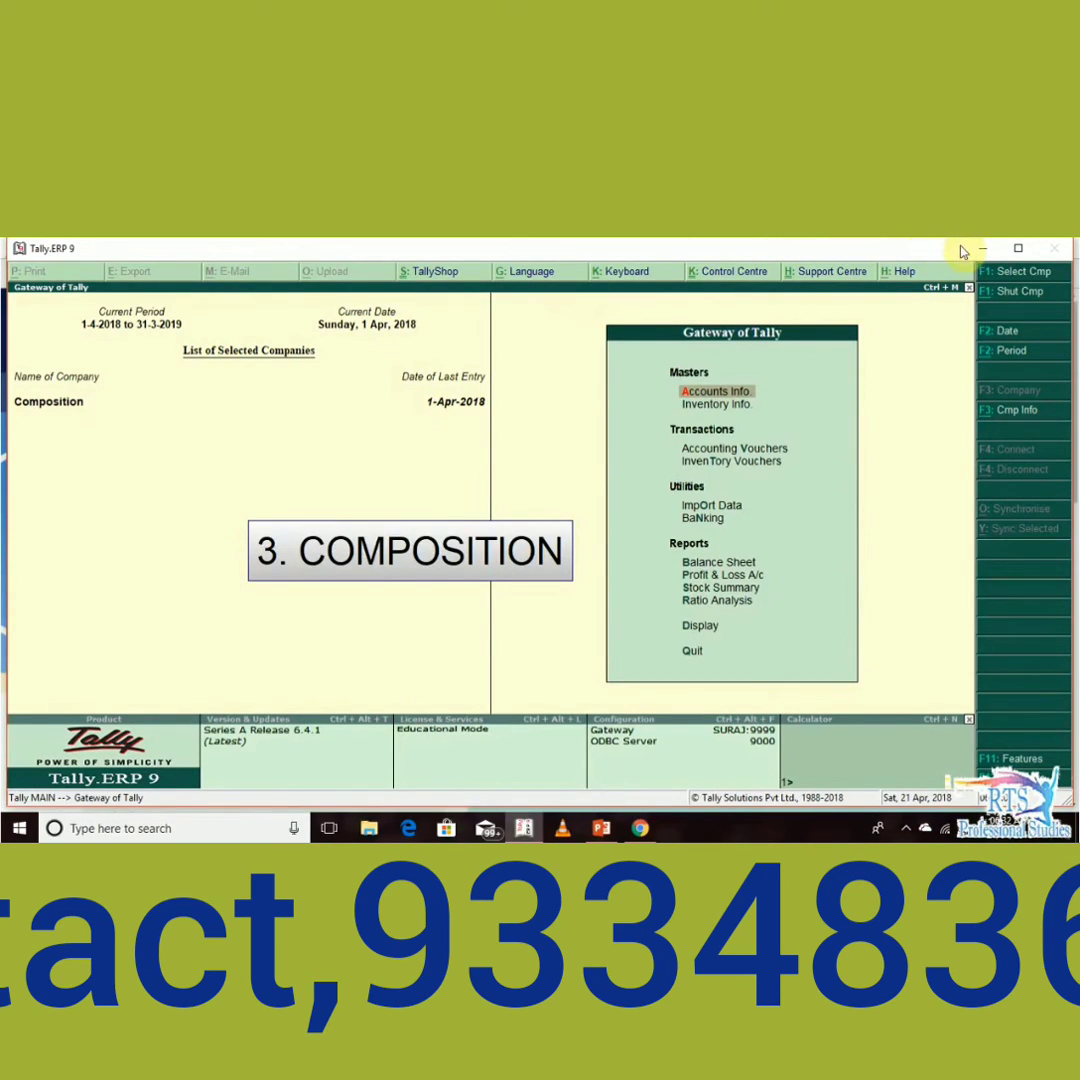
Maximize the window and open the GSTR-4 report for the Composition company.
left_click(1018, 248)
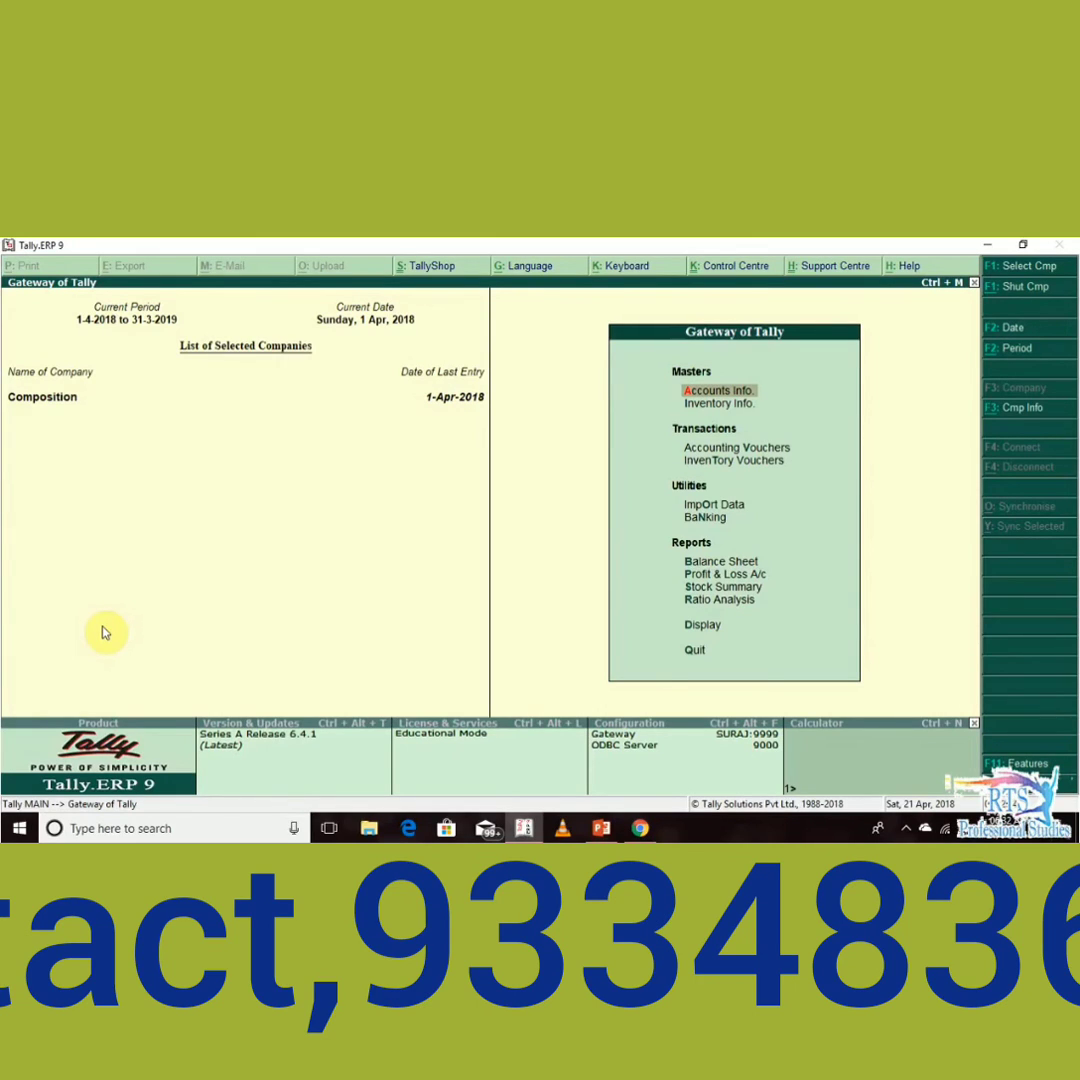
key("d")
key("o")
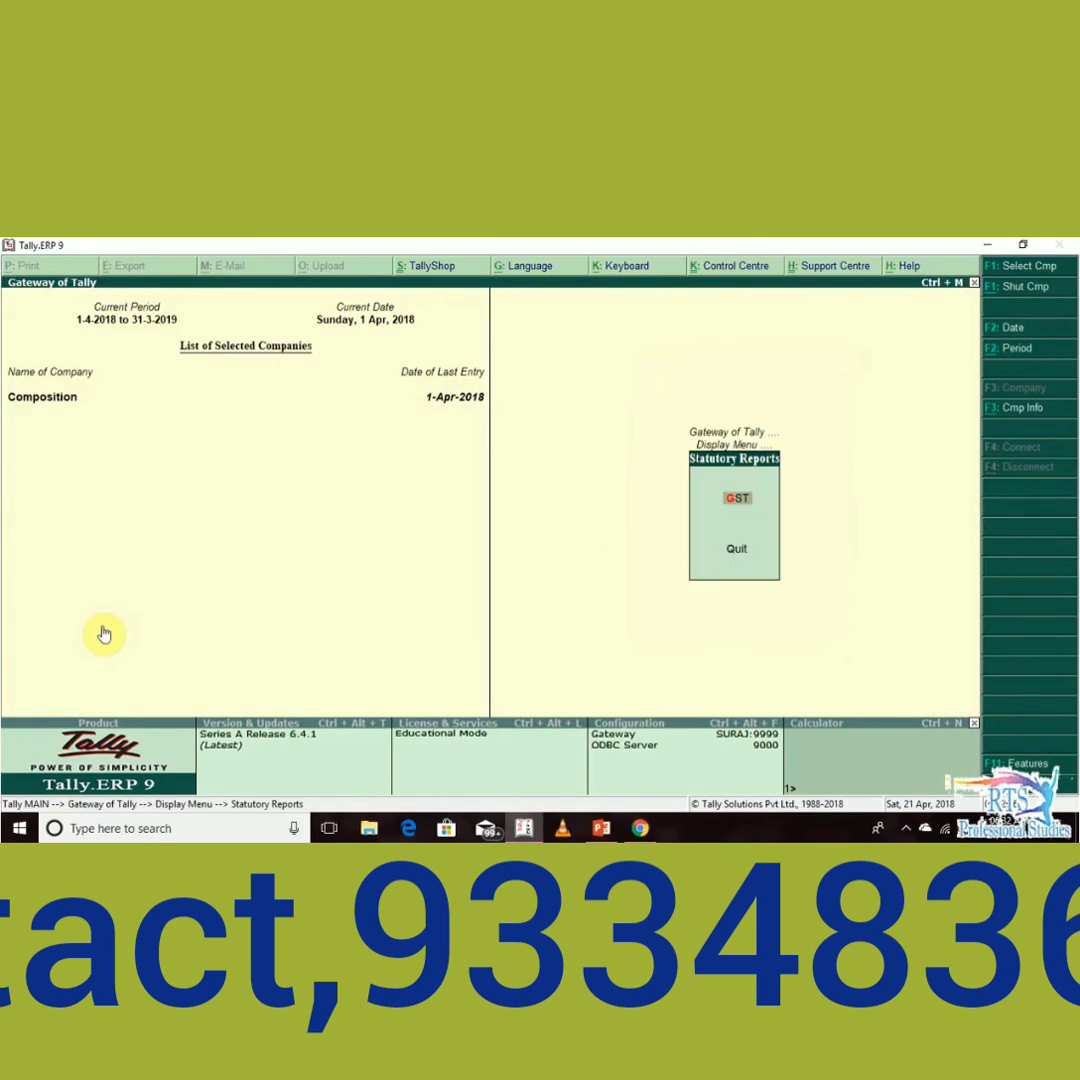
key("g")
key("Return")
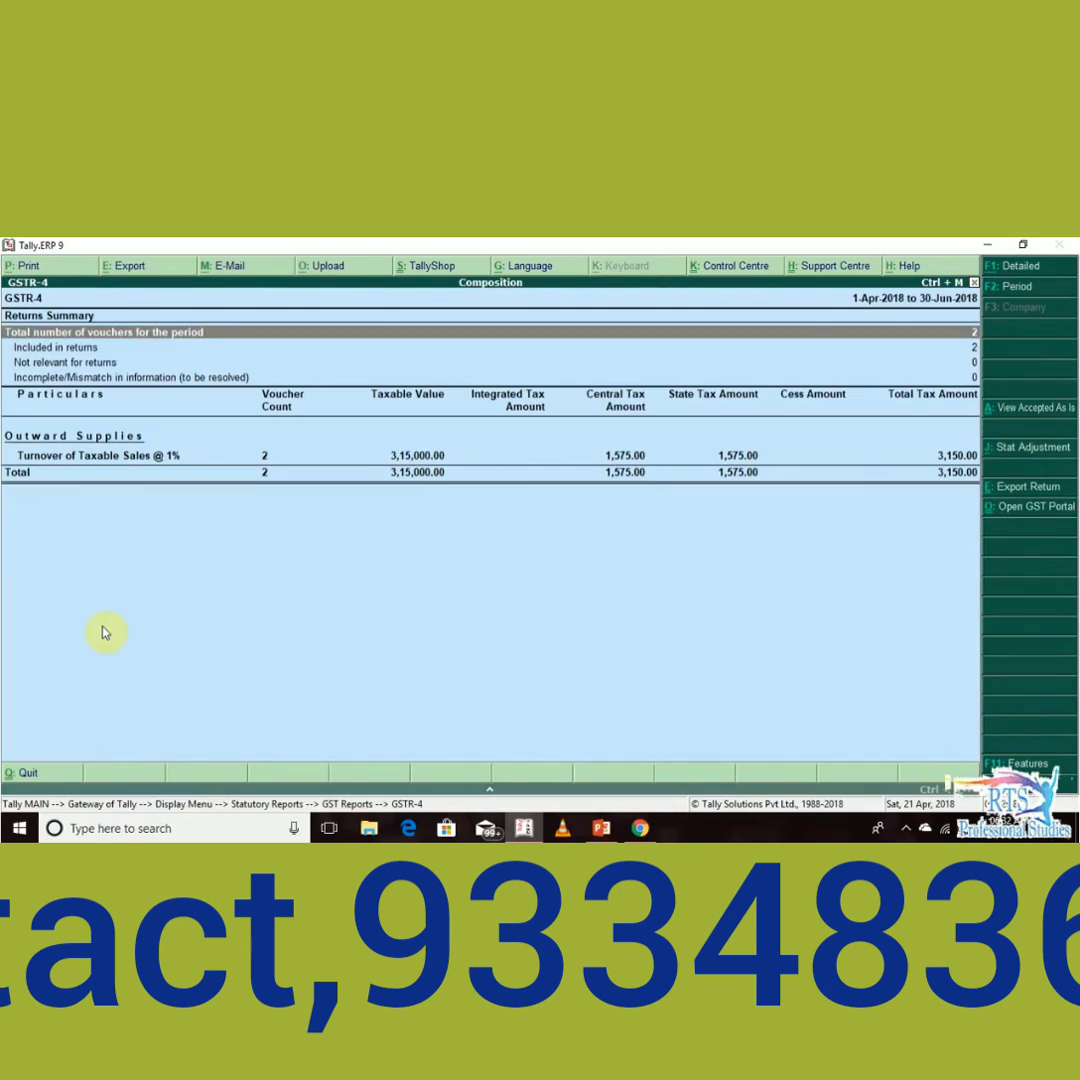
Examine the GSTR-4 returns summary and the vouchers behind Turnover of Taxable Sales @ 1%.
key("Down")
key("Down")
key("Down")
key("Down")
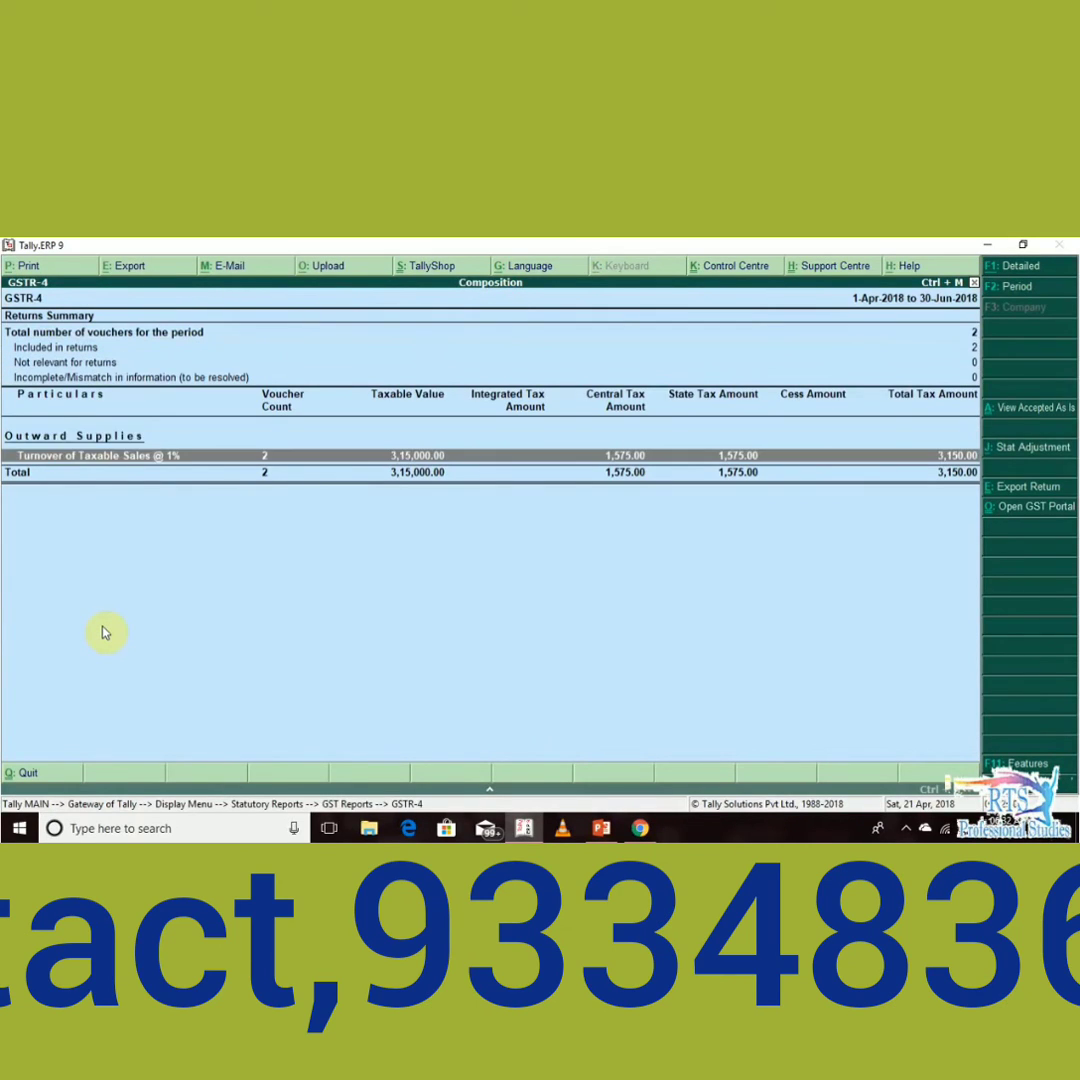
key("Up")
key("Down")
key("Return")
key("Down")
key("Escape")
Switch to Chrome and download the GSTR 4 Offline Tool from the GST portal.
left_click(643, 828)
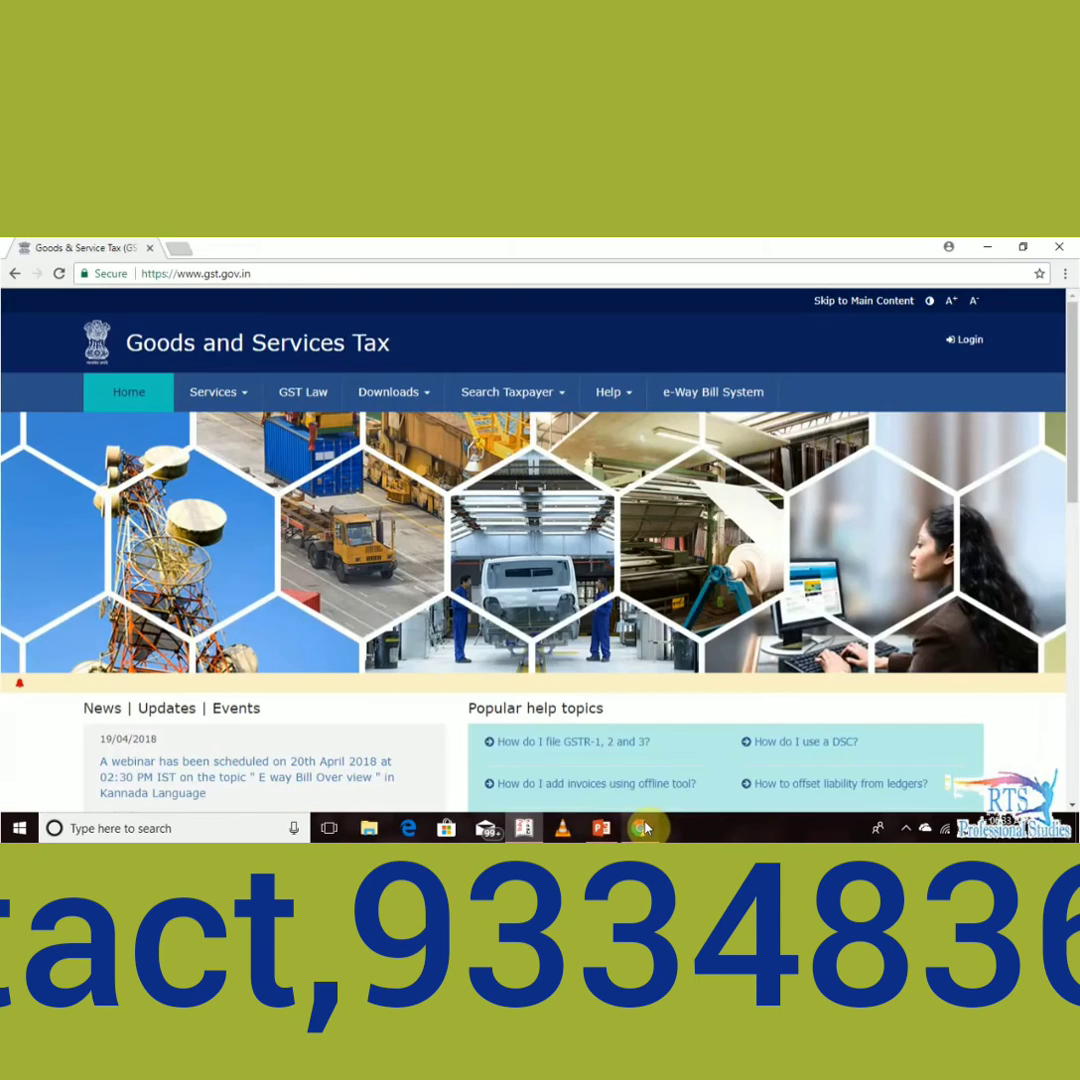
left_click(425, 398)
mouse_move(146, 435)
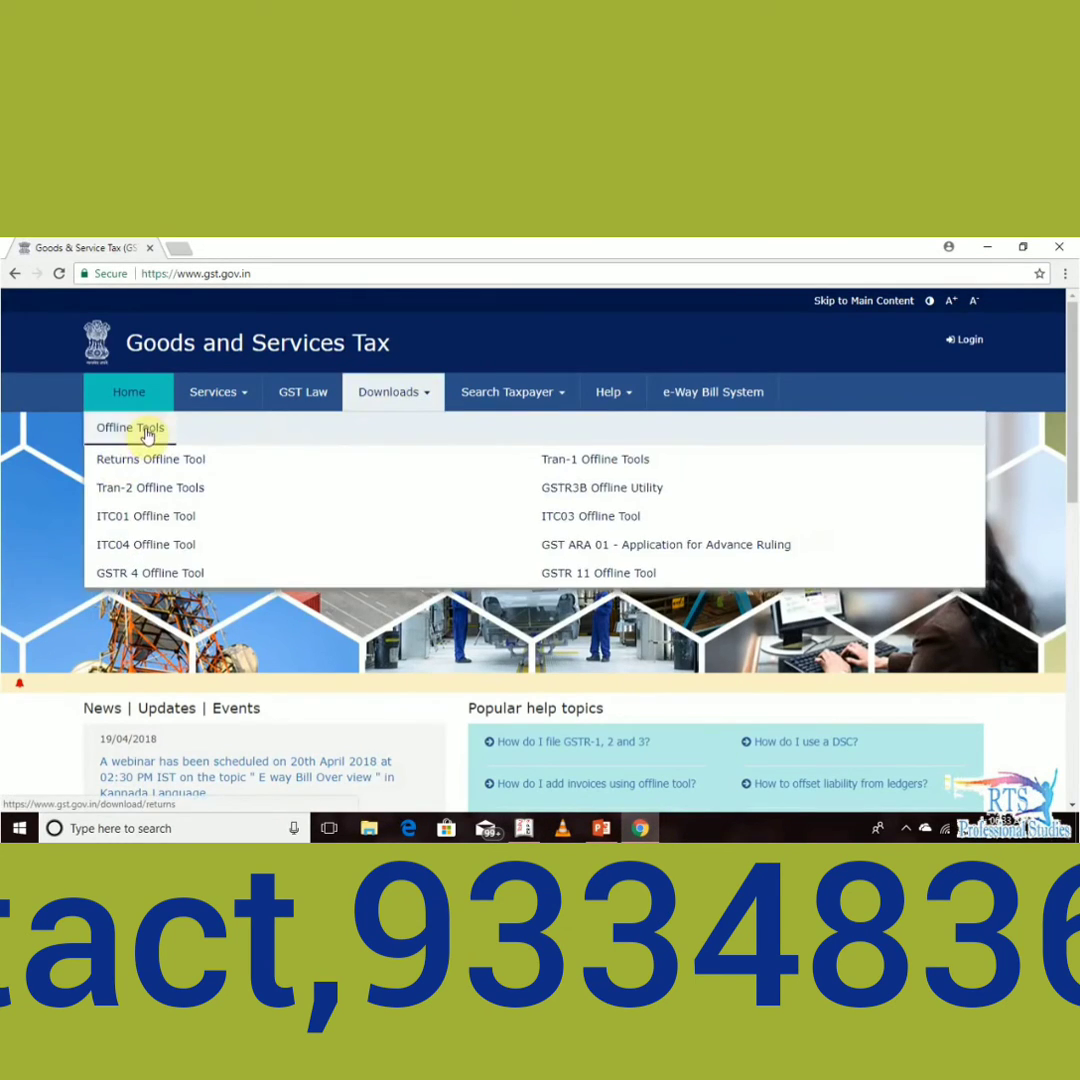
left_click(146, 572)
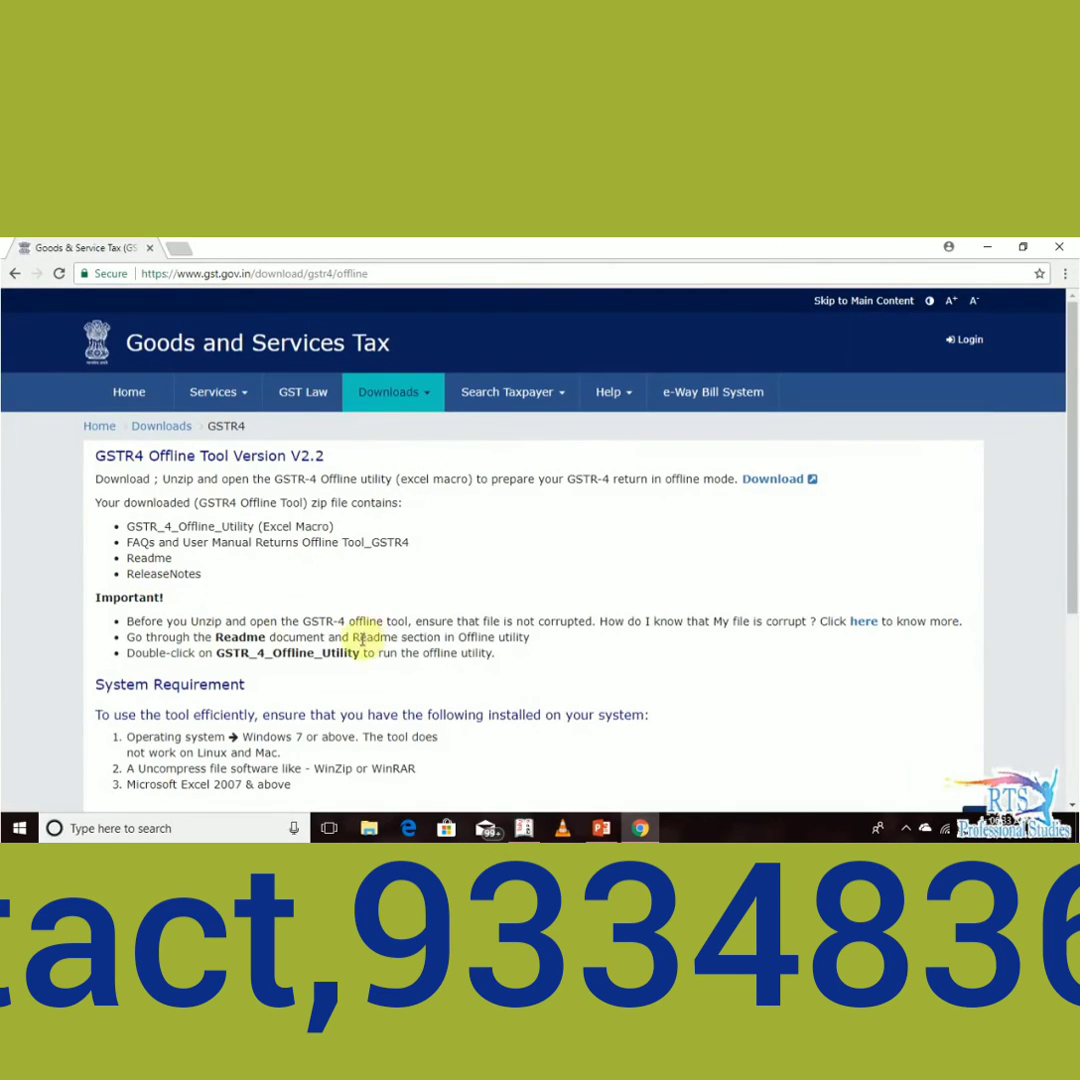
left_click(786, 480)
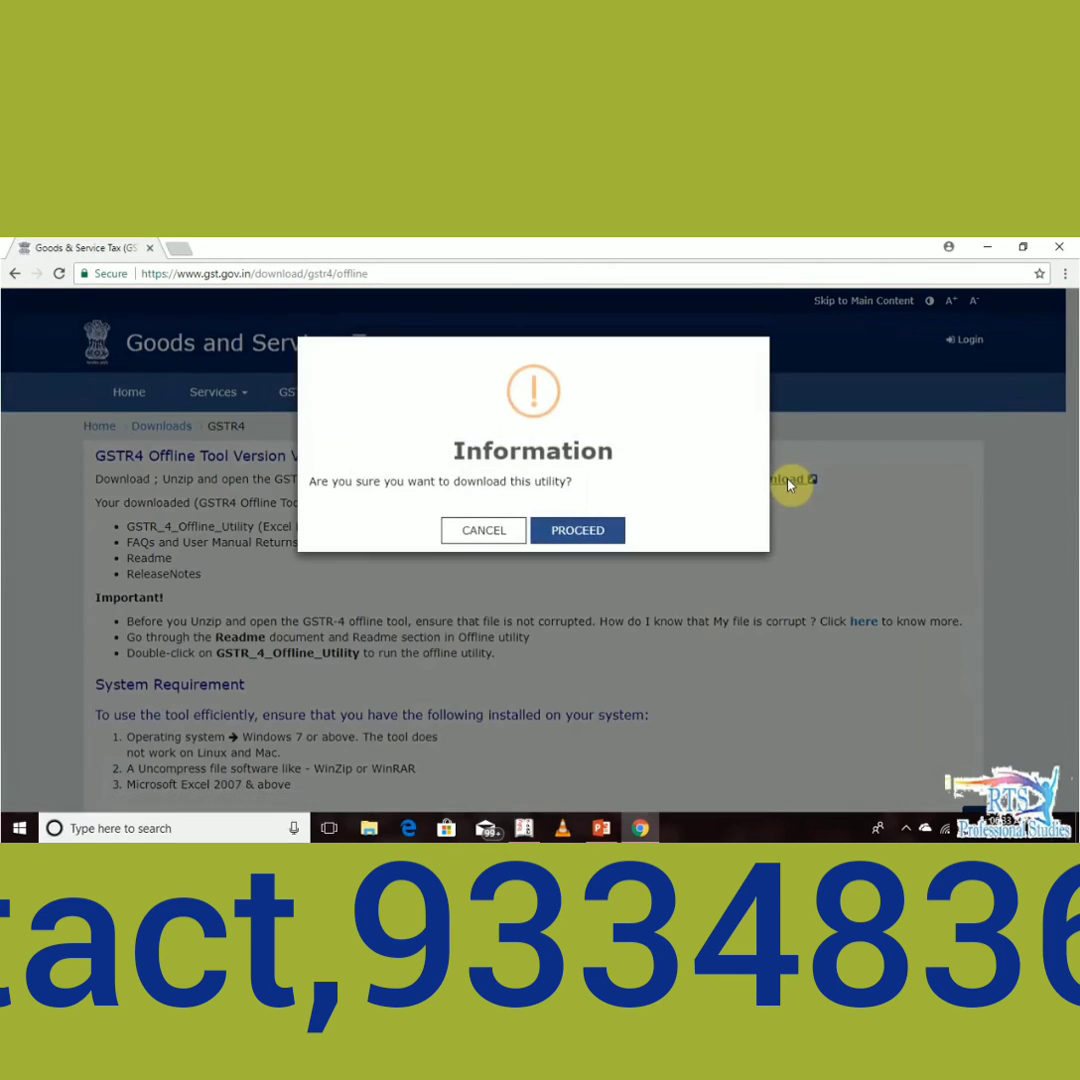
left_click(590, 537)
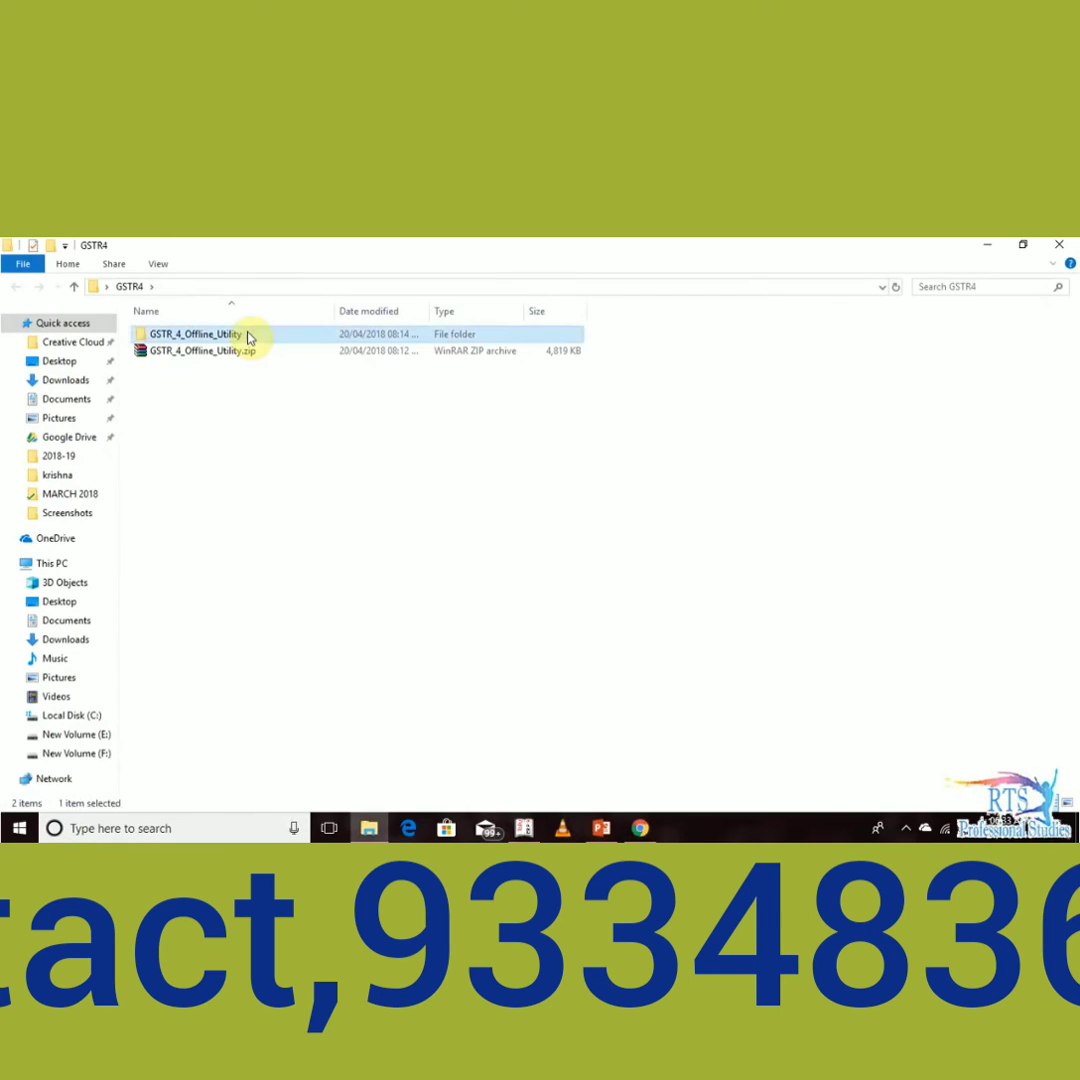
In File Explorer, open the extracted GSTR_4_Offline_Utility folder and select its full path for copying.
double_click(248, 336)
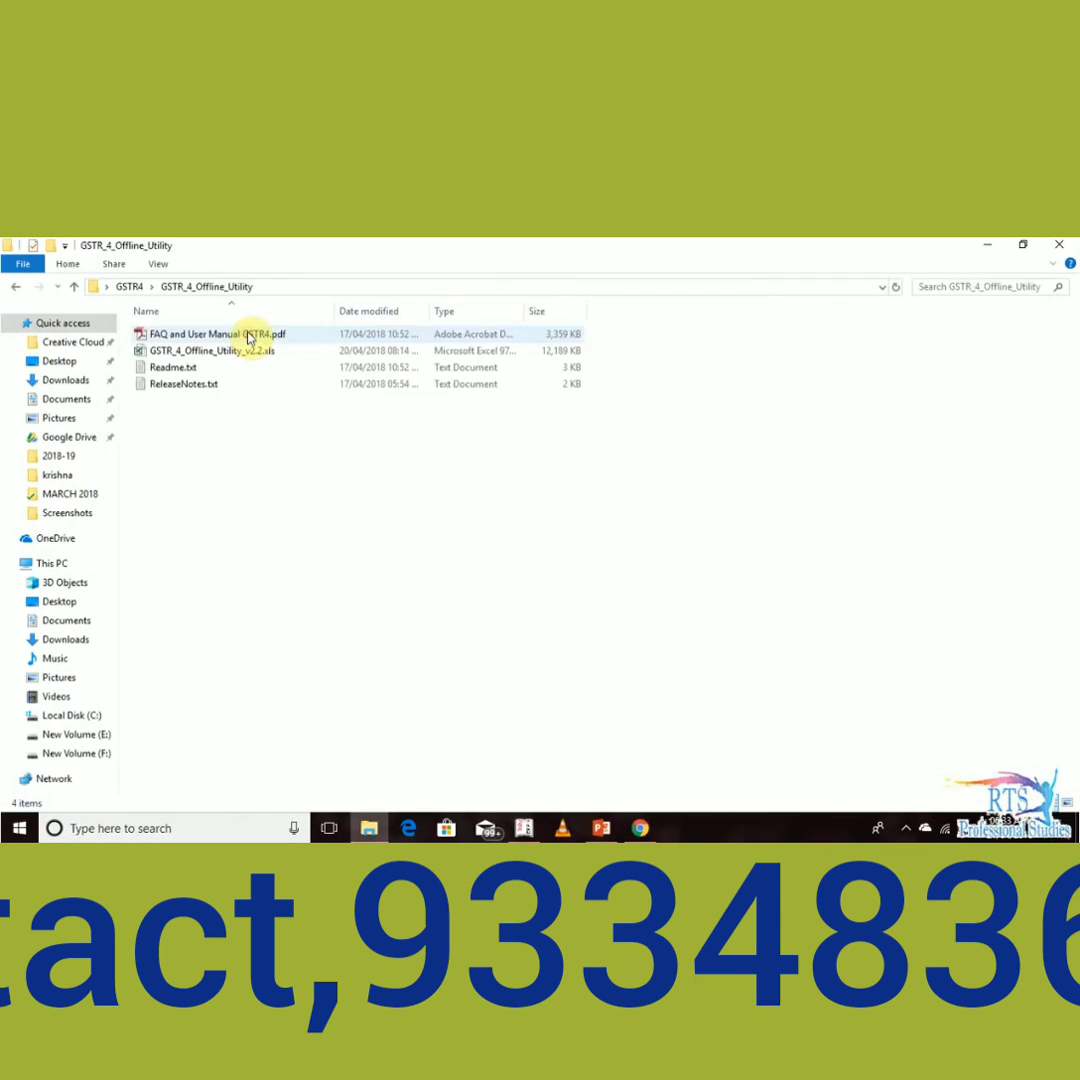
left_click(341, 287)
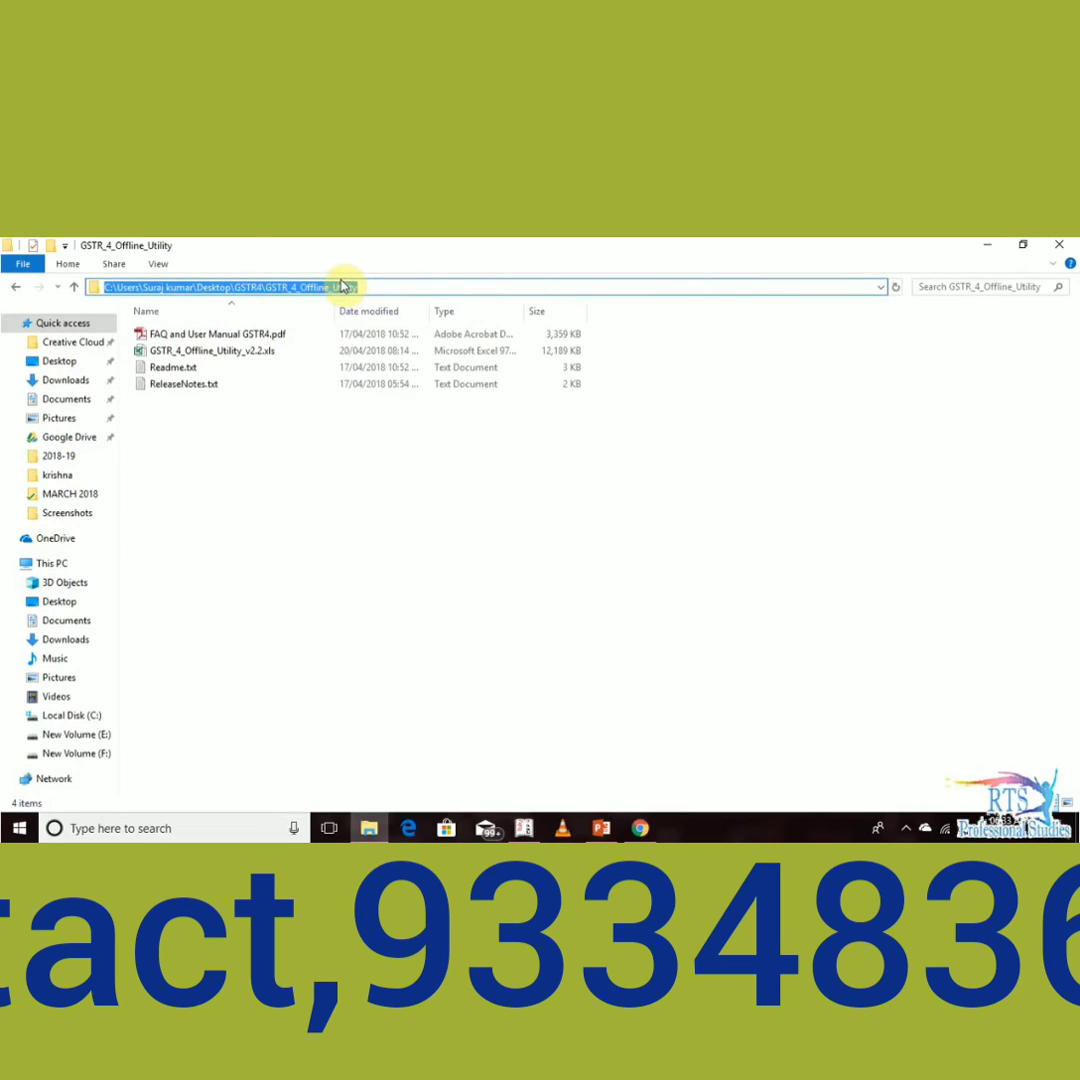
Switch to Tally.ERP 9 and export GSTR-4 as Excel (Spreadsheet) to the GSTR_4_Offline_Utility folder, keeping Open Exported File at Yes.
key("alt+Tab")
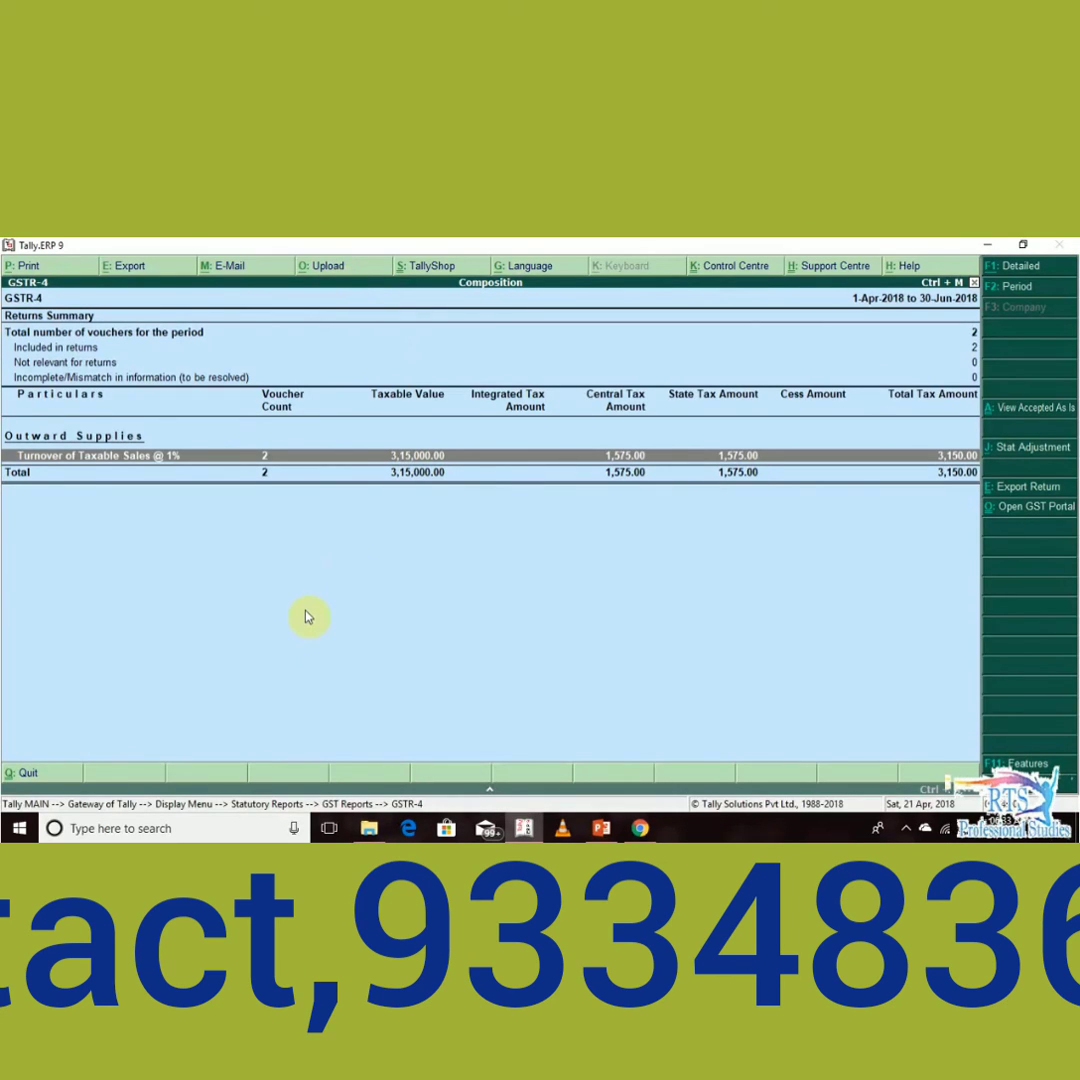
key("alt+e")
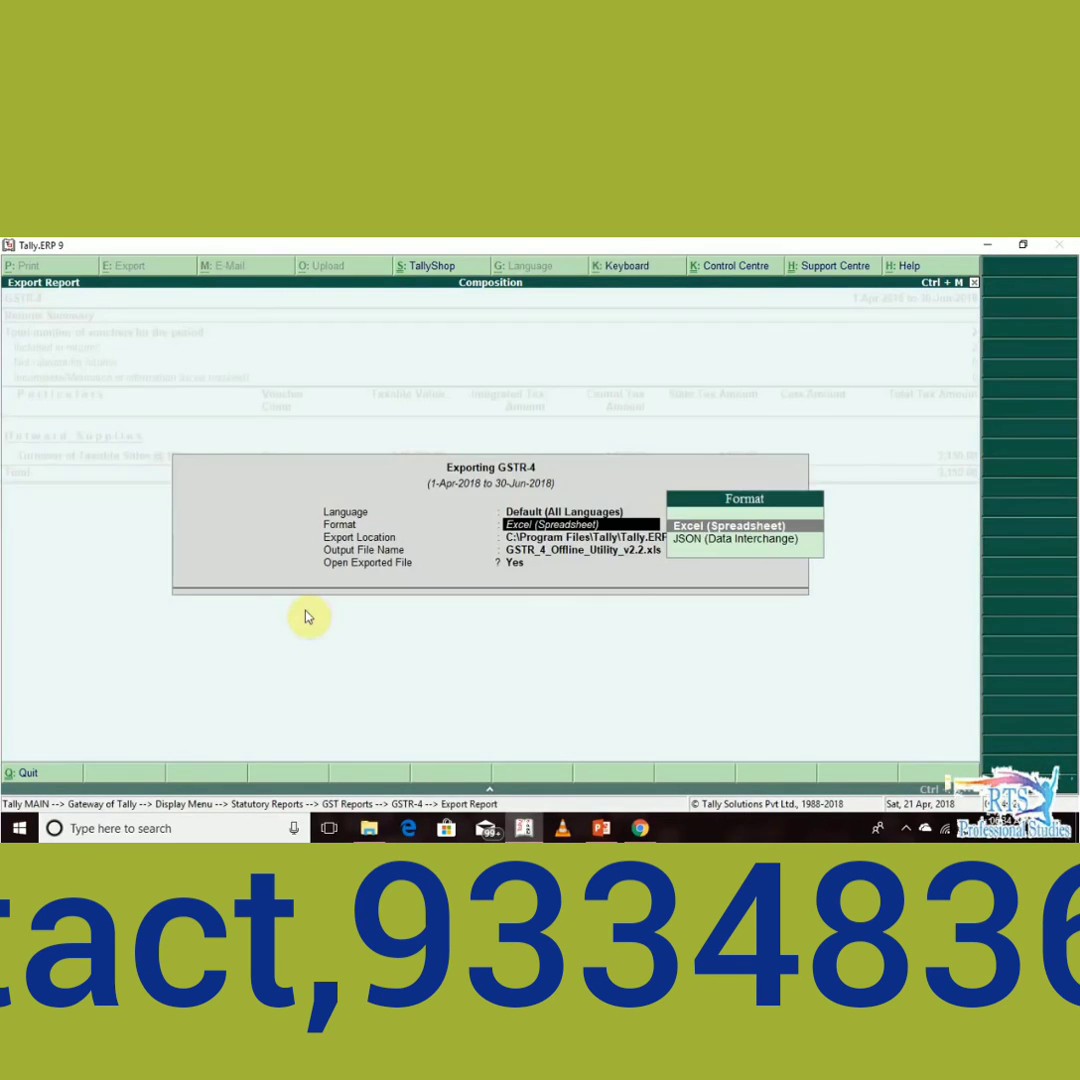
key("Return")
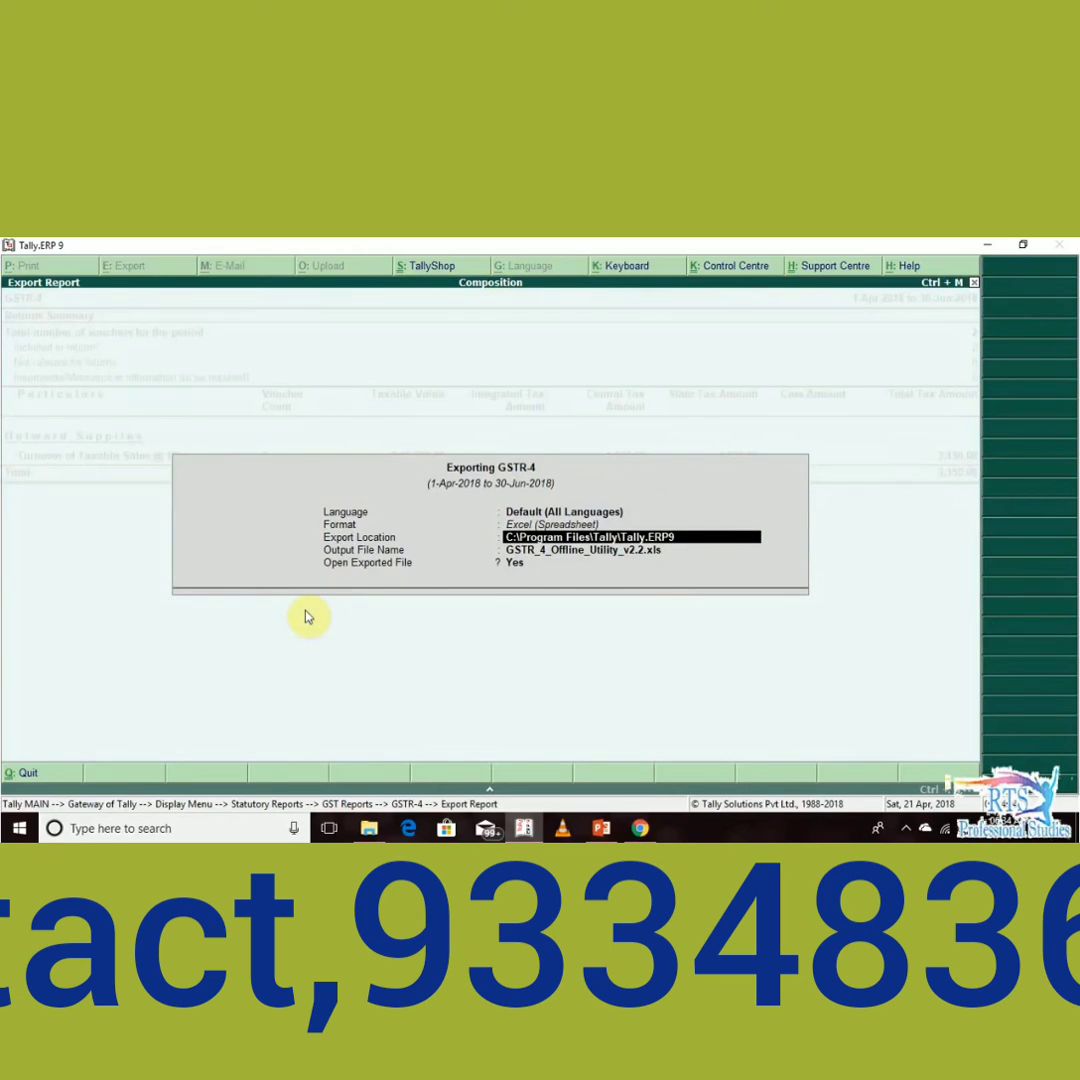
key("ctrl+alt+v")
key("Return")
key("Return")
key("Return")
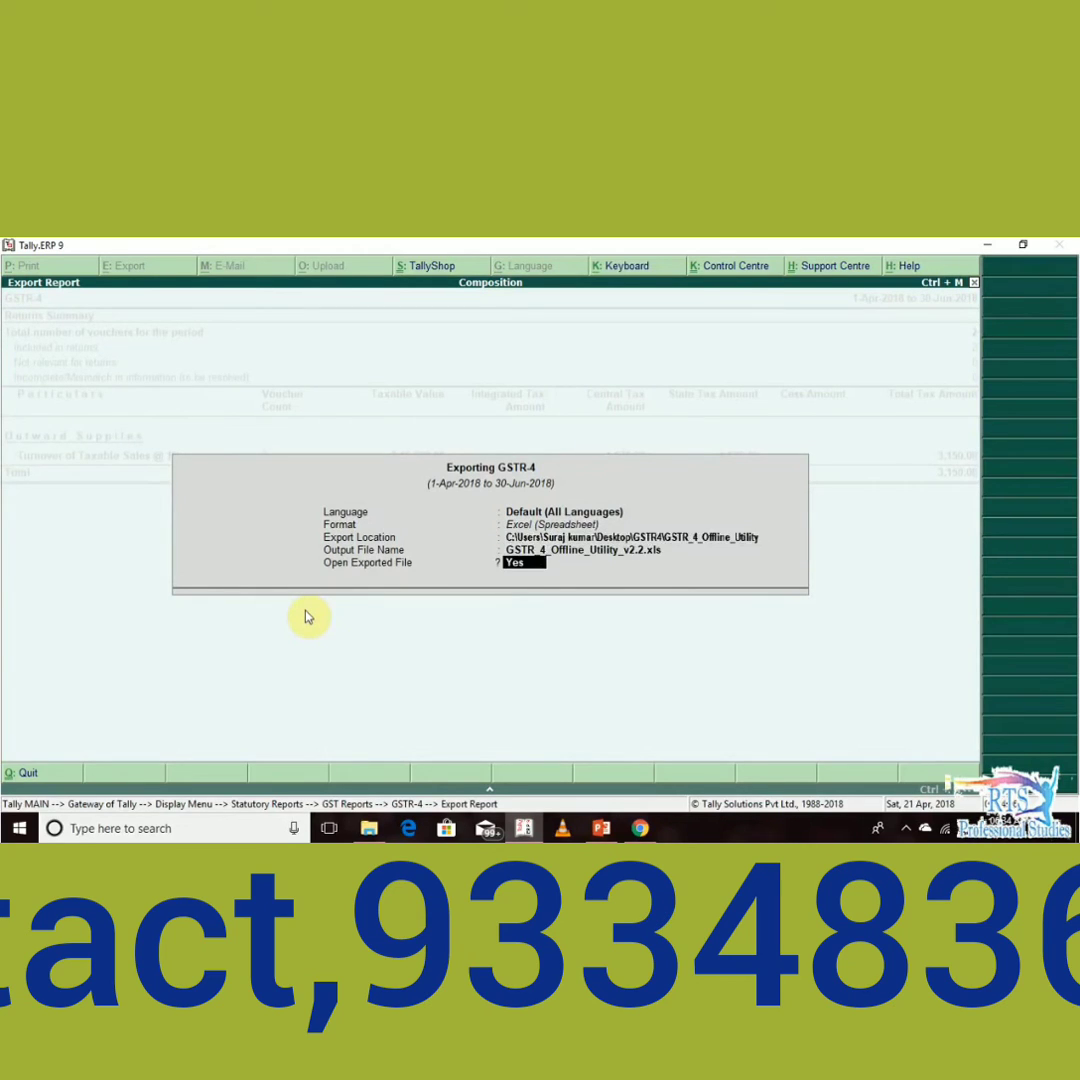
key("Return")
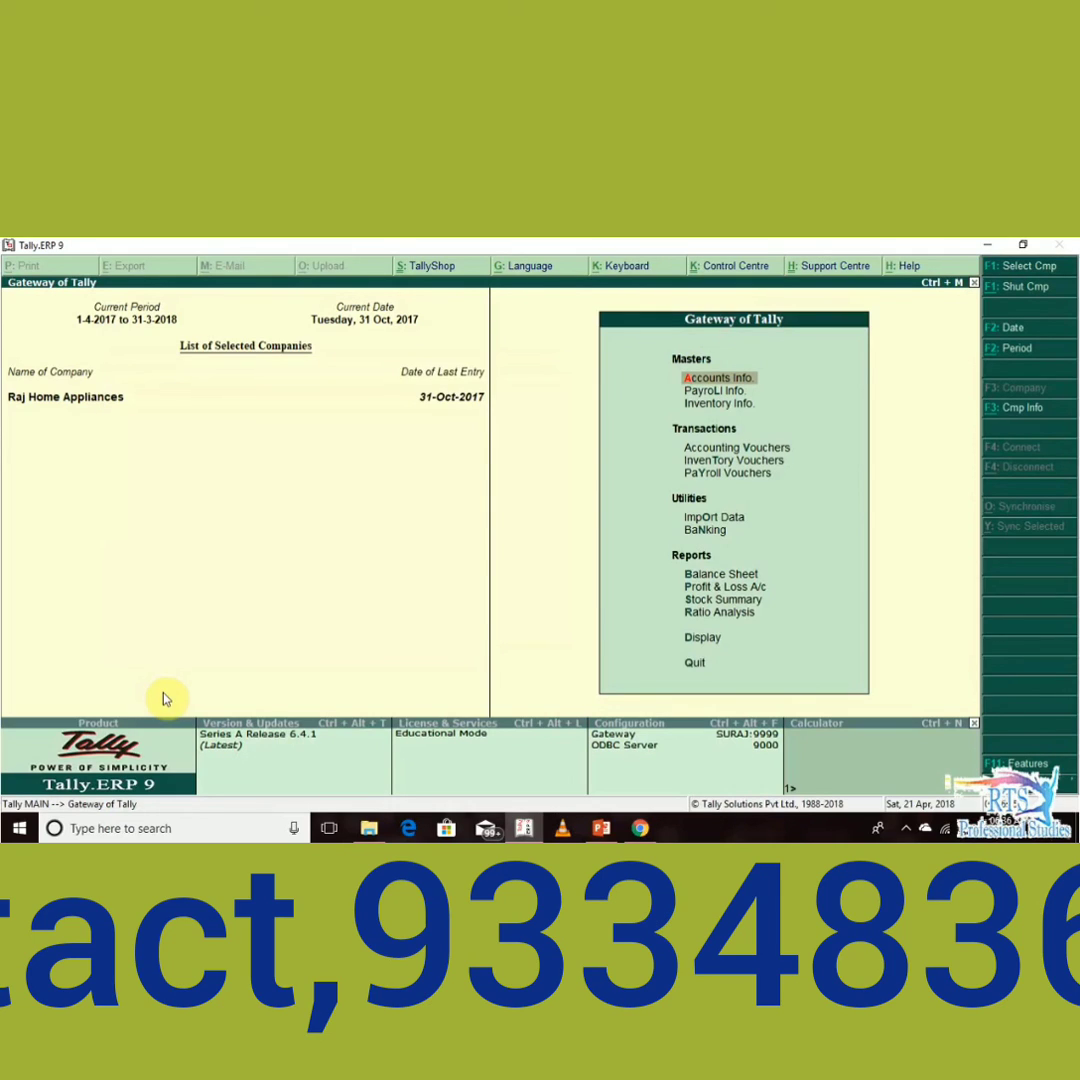
Open the payroll Income Tax Details of Raj Home Appliances.
key("Down")
key("Return")
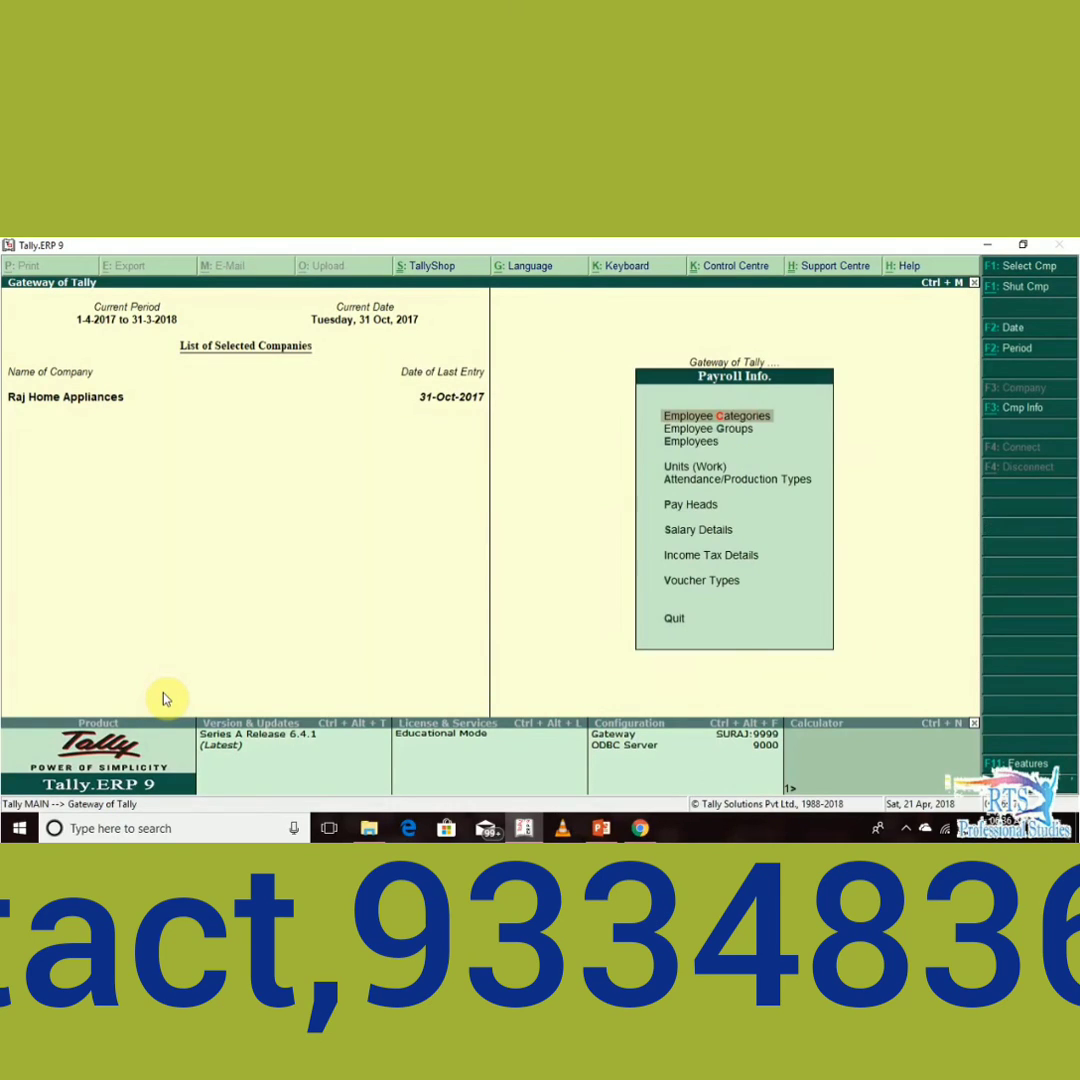
key("Down")
key("Down")
key("Down")
key("Down")
key("Down")
key("Down")
key("Down")
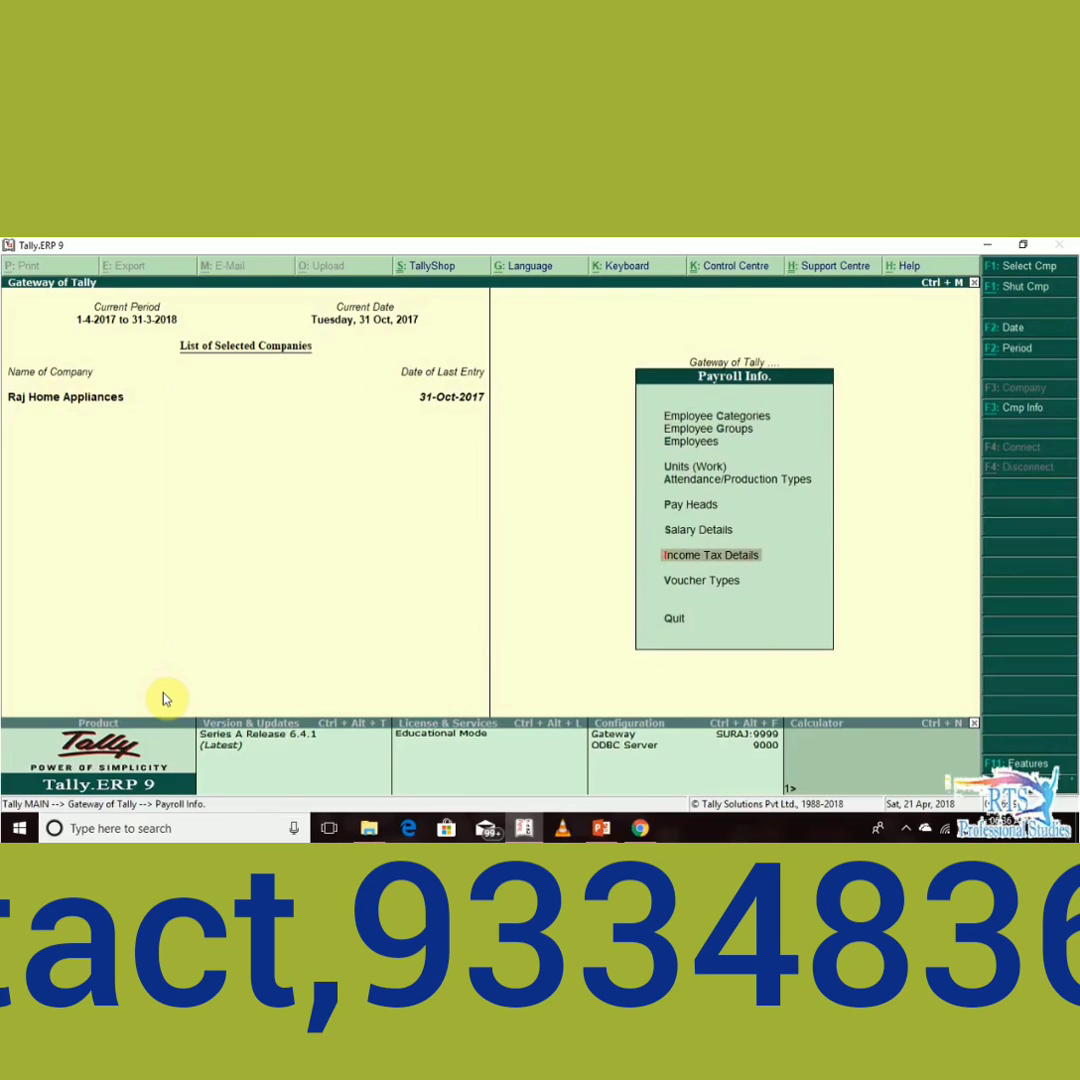
key("Return")
Open the Tax Configuration from the payroll Income Tax Details.
key("Down")
key("Down")
key("Down")
key("Down")
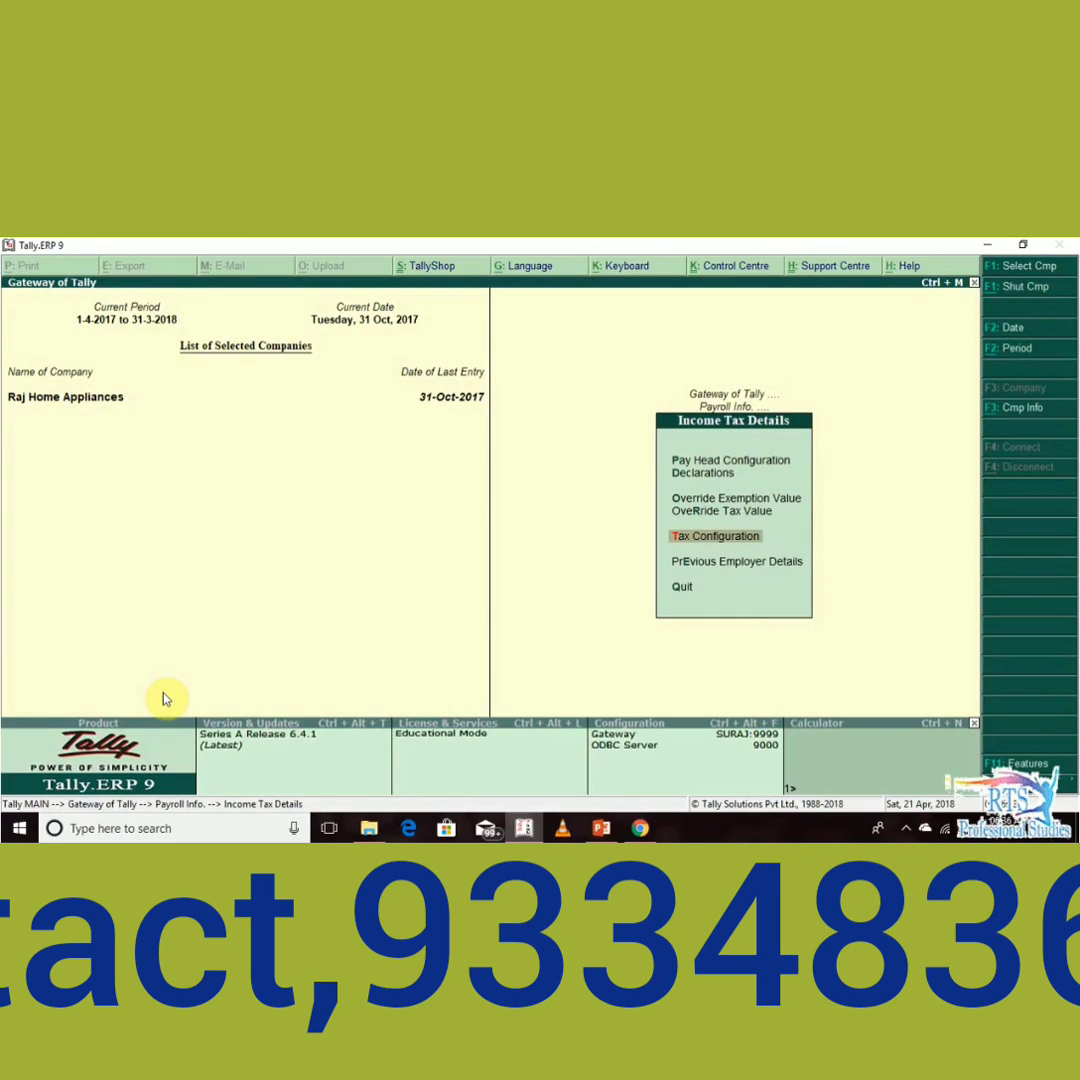
key("Return")
Examine the status of the Gross Salary entries and the allowances exempted under section 10 in the Tax Configuration.
key("Down")
key("Down")
key("Down")
key("Down")
key("Down")
key("Down")
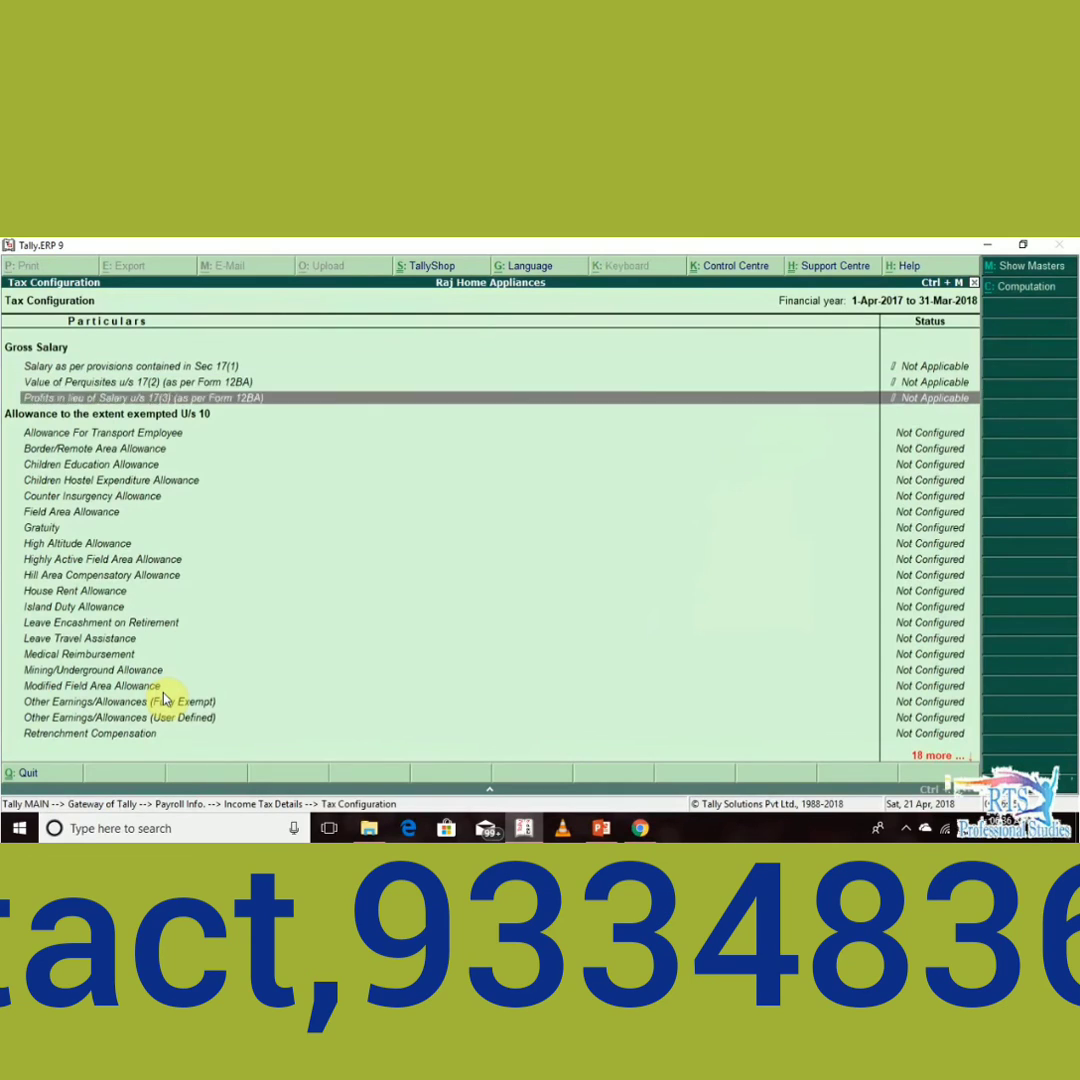
key("Down")
key("Down")
key("Down")
key("Down")
key("Down")
key("Down")
key("Down")
key("Down")
key("Down")
key("Down")
key("Down")
key("Down")
key("Down")
key("Down")
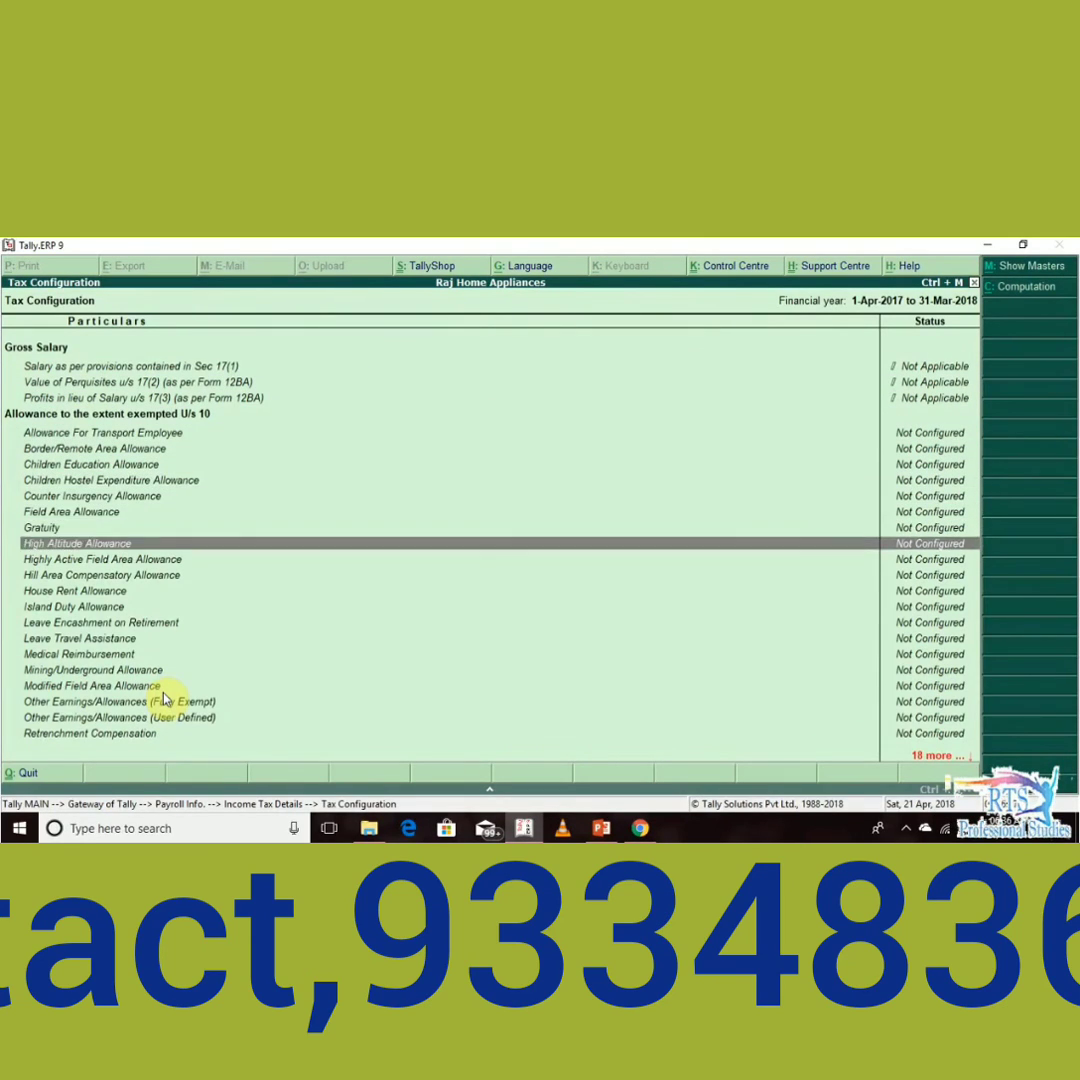
key("Up")
key("Up")
key("Up")
key("Up")
key("Up")
key("Up")
key("Up")
key("Up")
key("Up")
key("Up")
key("Up")
key("Up")
key("Up")
key("Up")
key("Up")
key("Up")
key("Up")
key("Up")
key("Up")
key("Up")
key("Down")
key("Down")
key("Down")
key("Down")
key("Down")
key("Down")
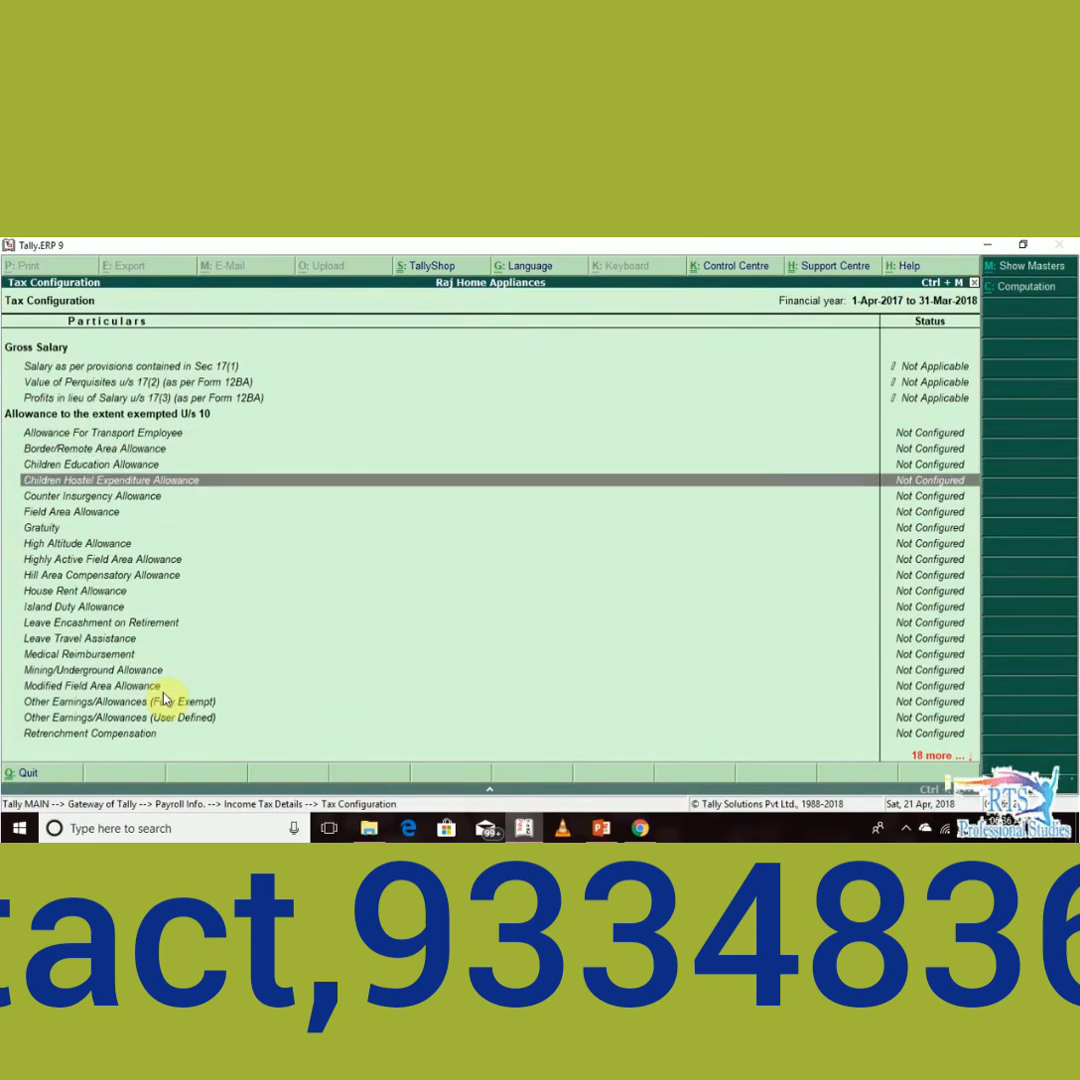
Close and reopen the Tax Configuration, and go through its entries down to High Altitude Allowance.
key("Escape")
key("Return")
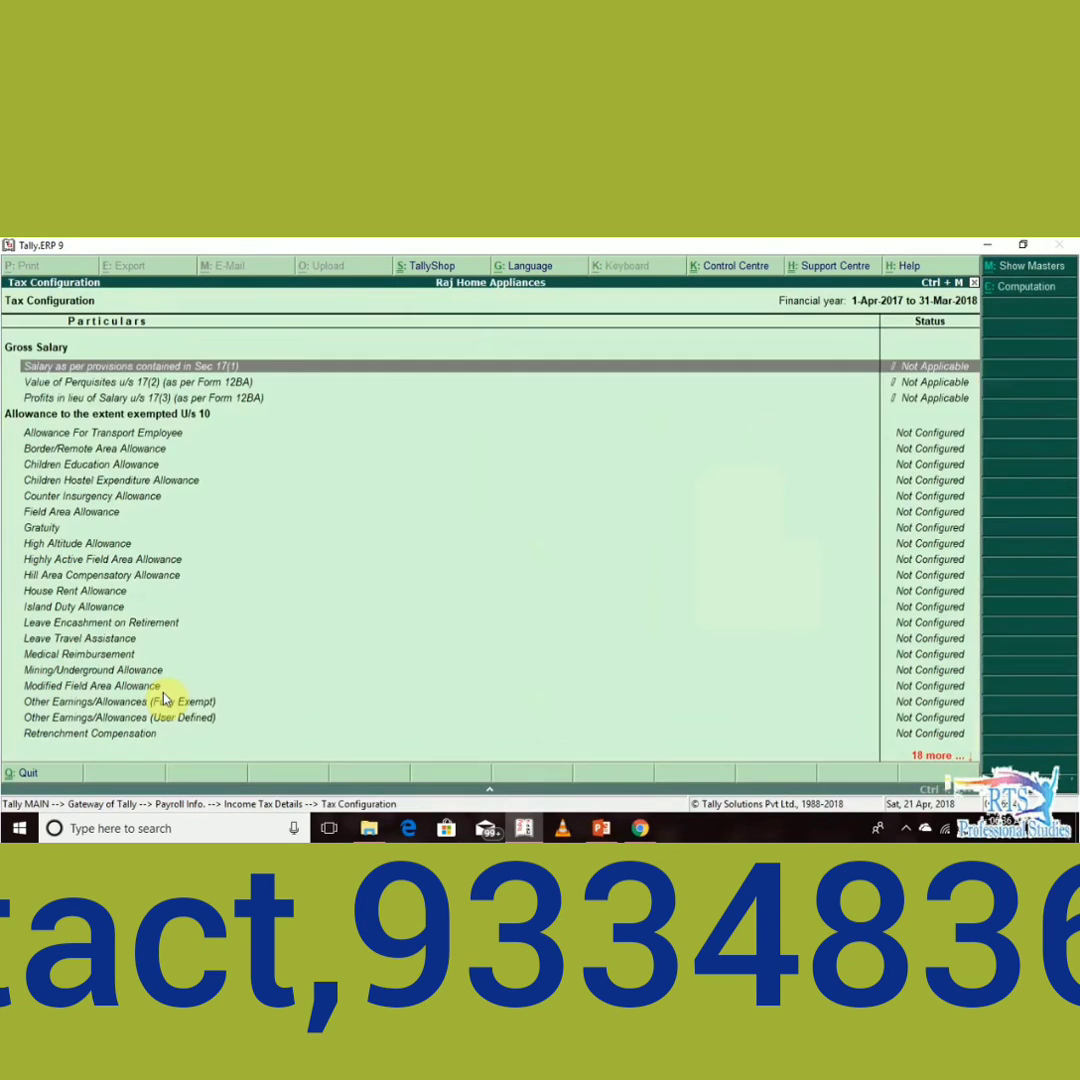
key("Down")
key("Down")
key("Down")
key("Down")
key("Down")
key("Down")
key("Down")
key("Down")
key("Down")
key("Down")
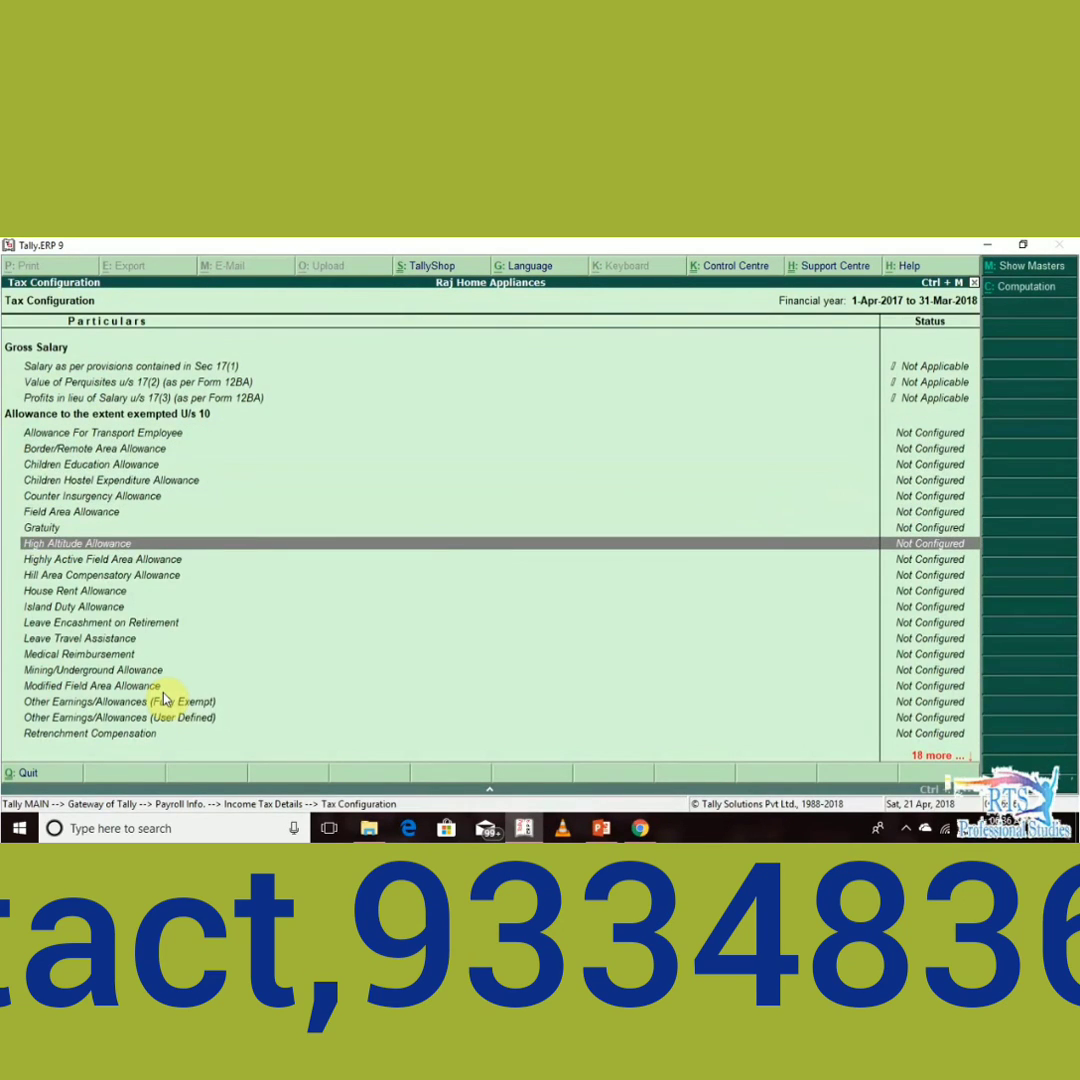
Close the Tax Configuration and leave the payroll Income Tax Details.
key("Escape")
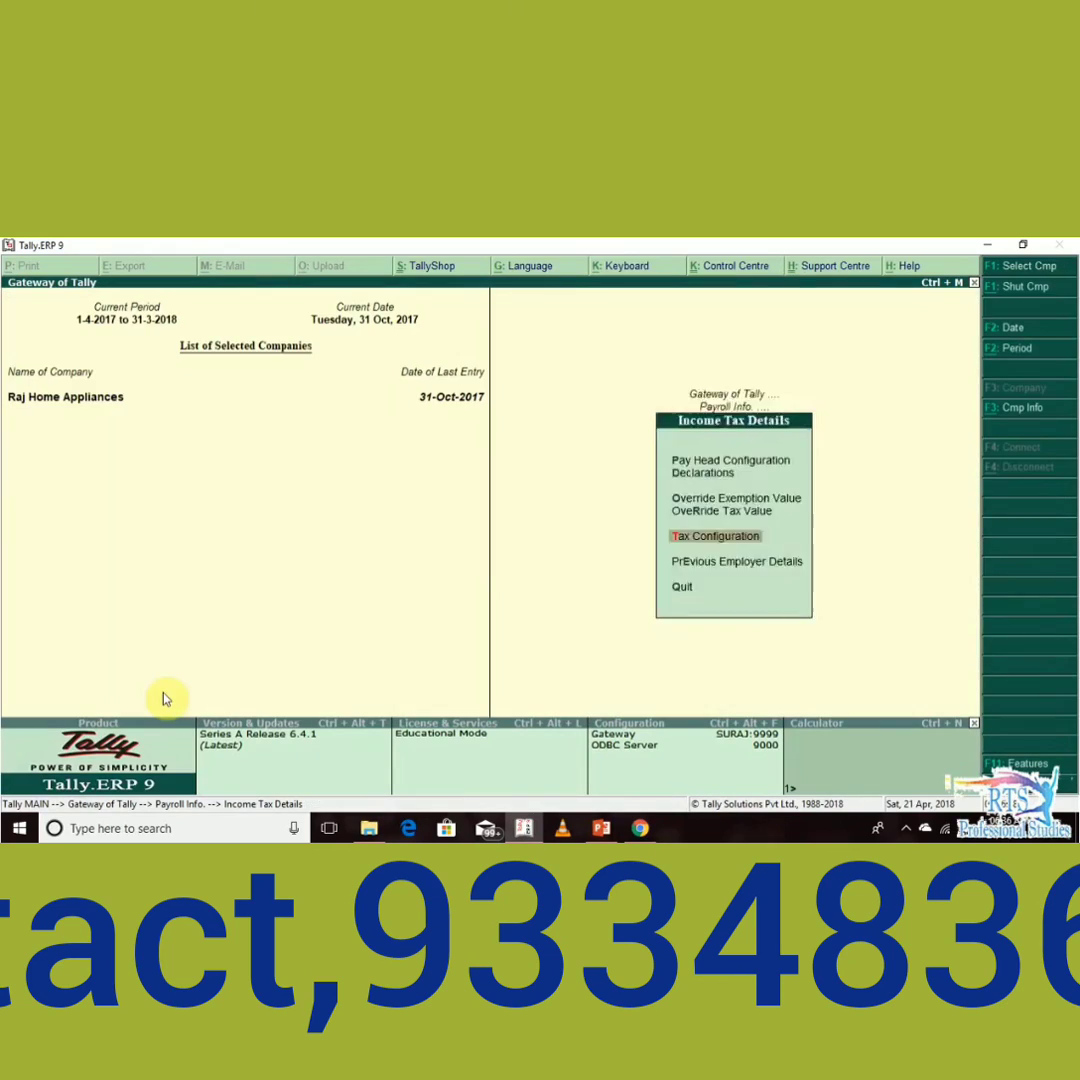
key("Escape")
key("Escape")
key("Escape")
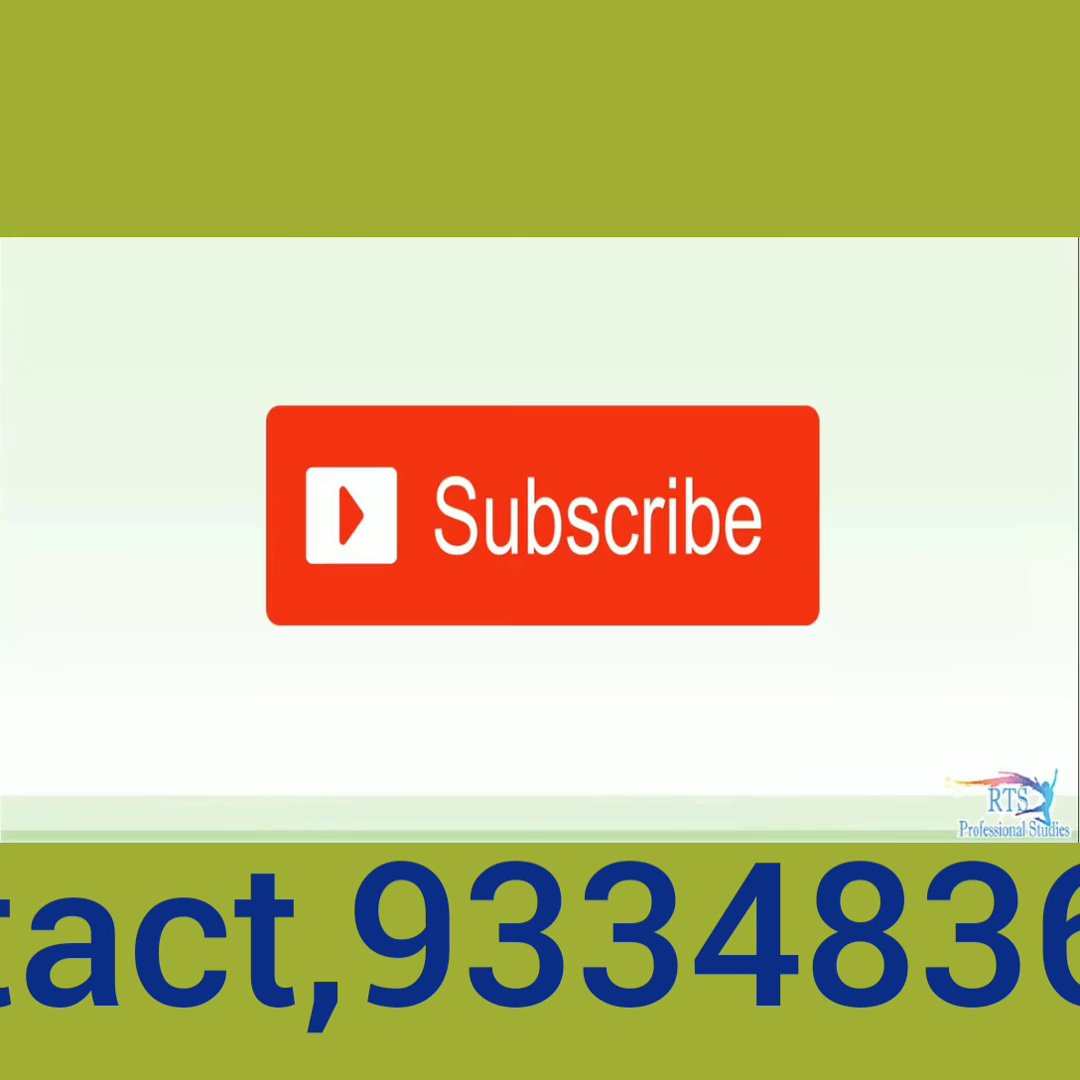